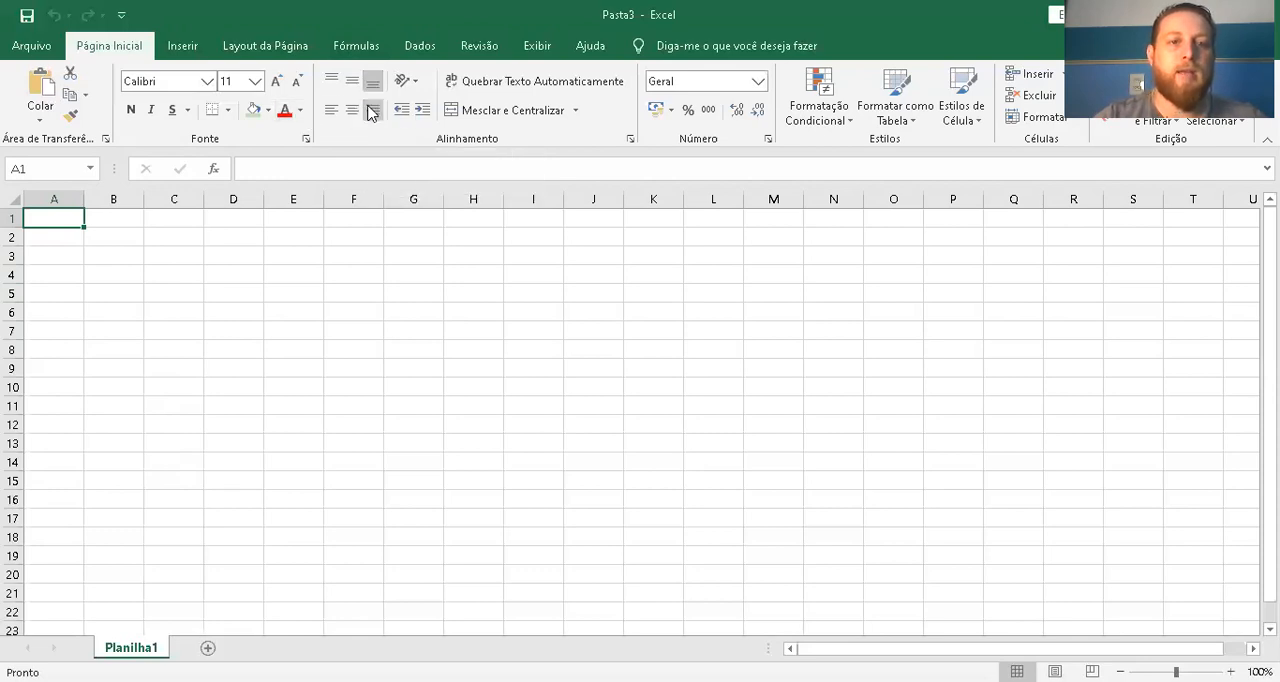
pyautogui.click(331, 80)
pyautogui.click(374, 84)
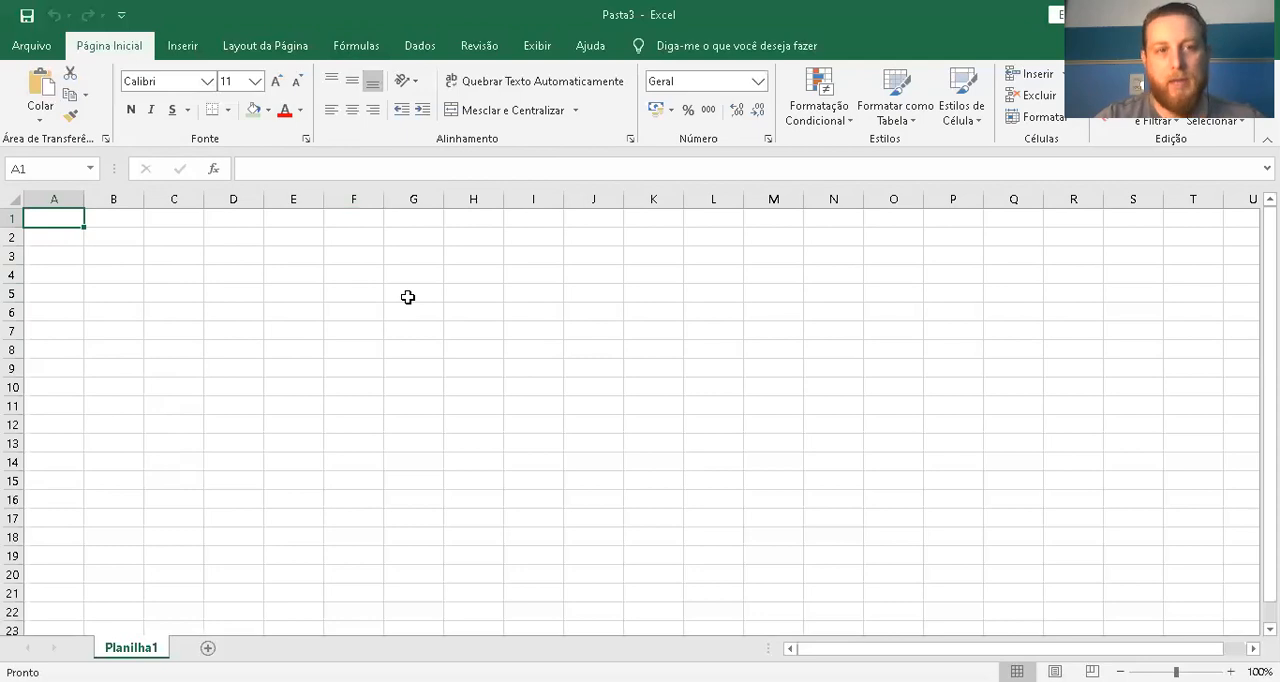
pyautogui.click(417, 88)
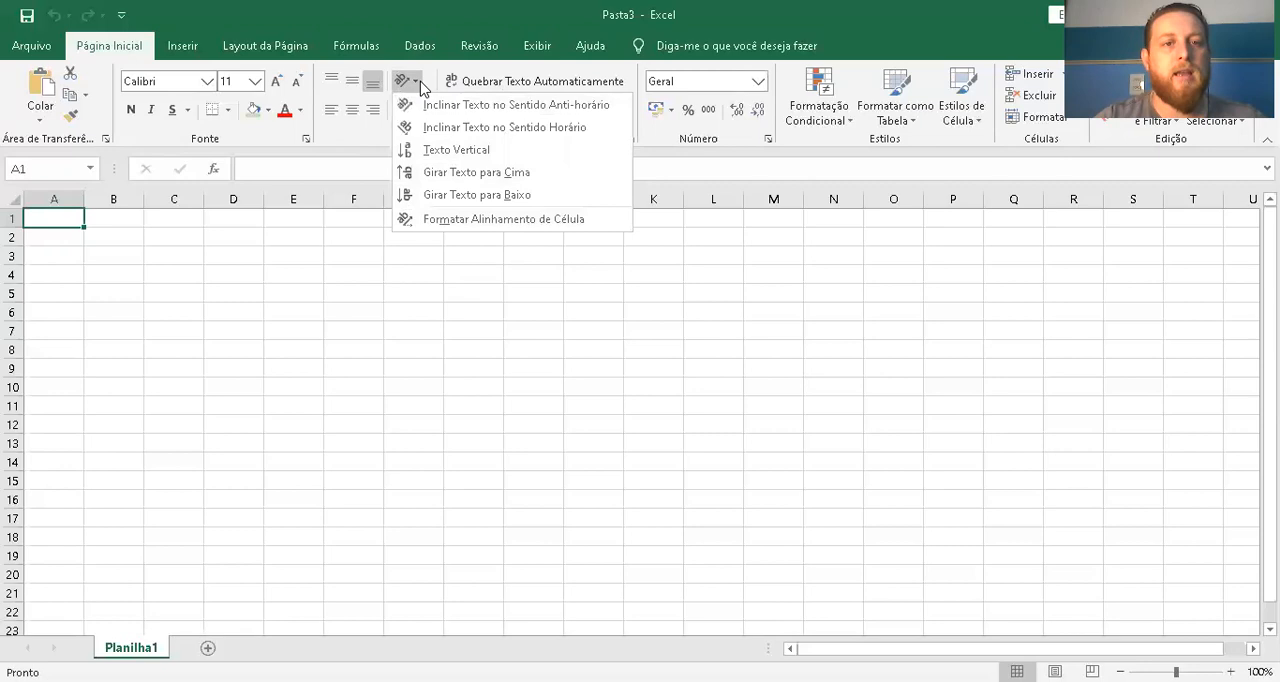
pyautogui.click(452, 151)
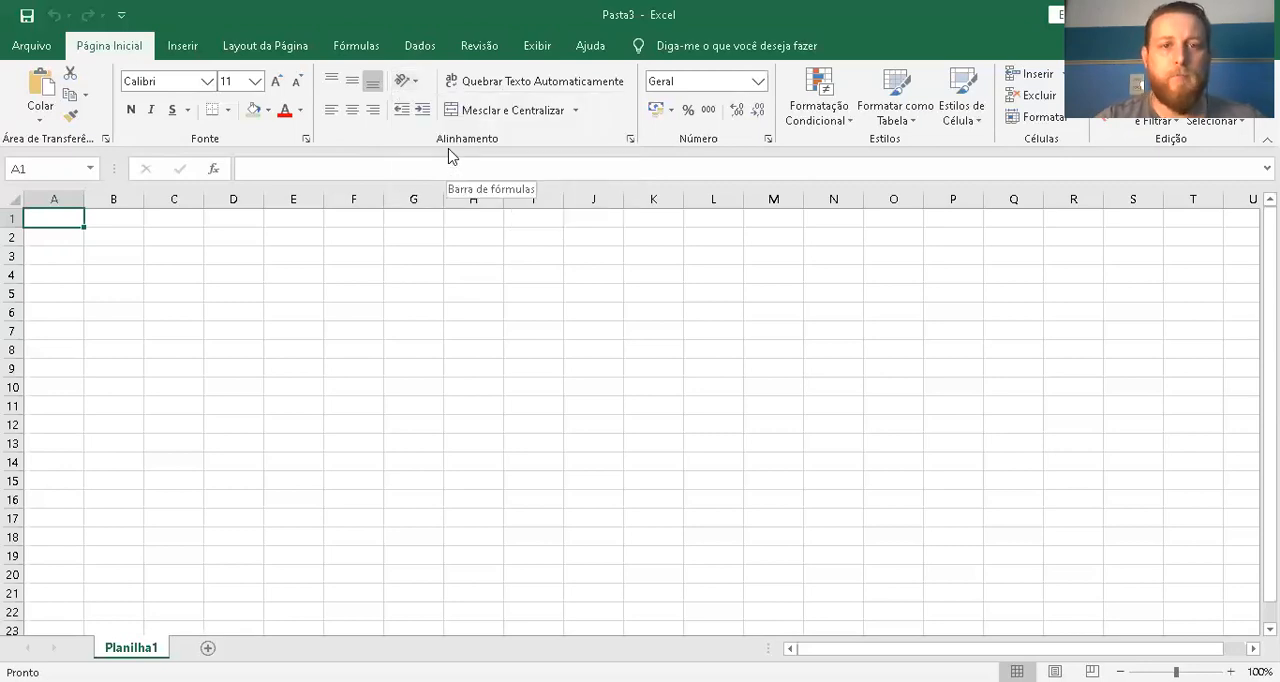
pyautogui.click(545, 88)
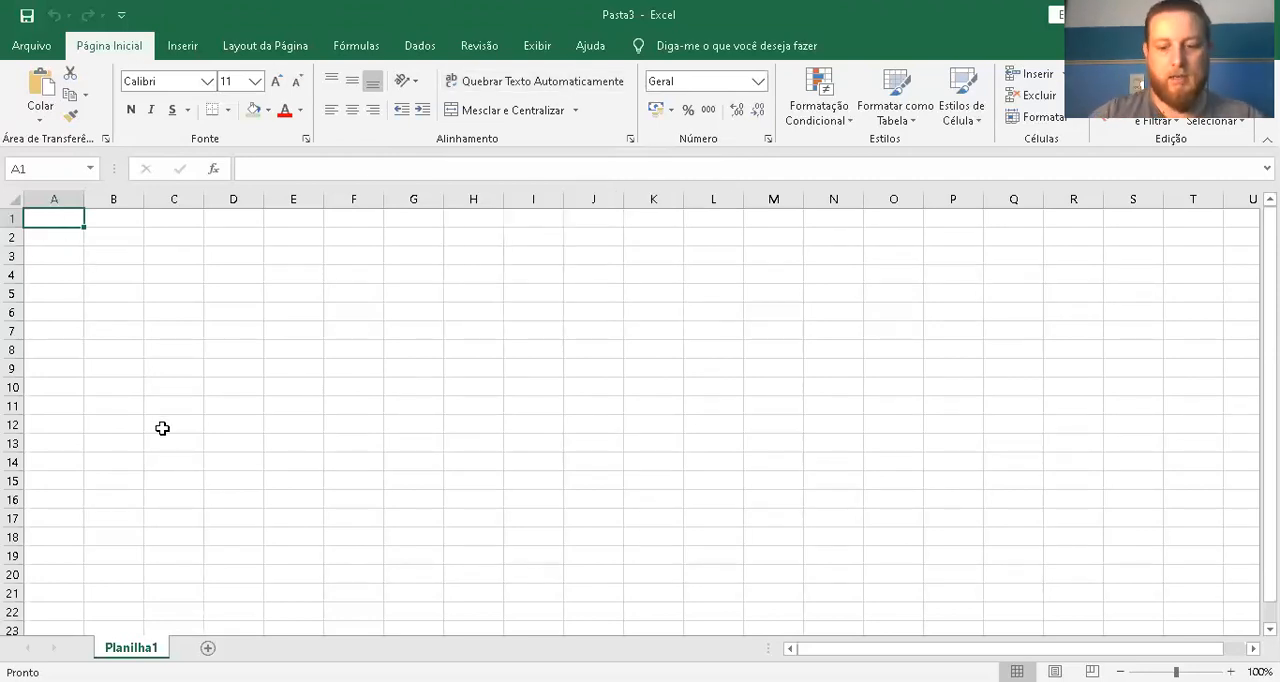
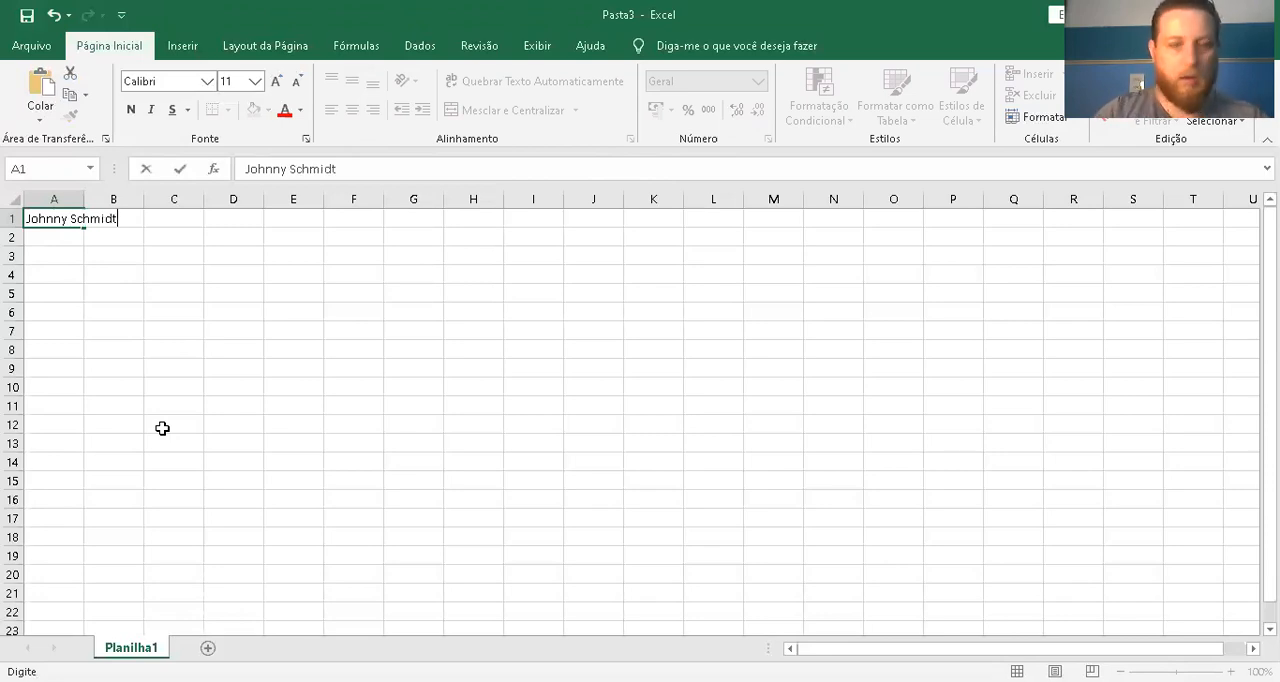
# Enter the person's full name in cell A1
pyautogui.press('Return')
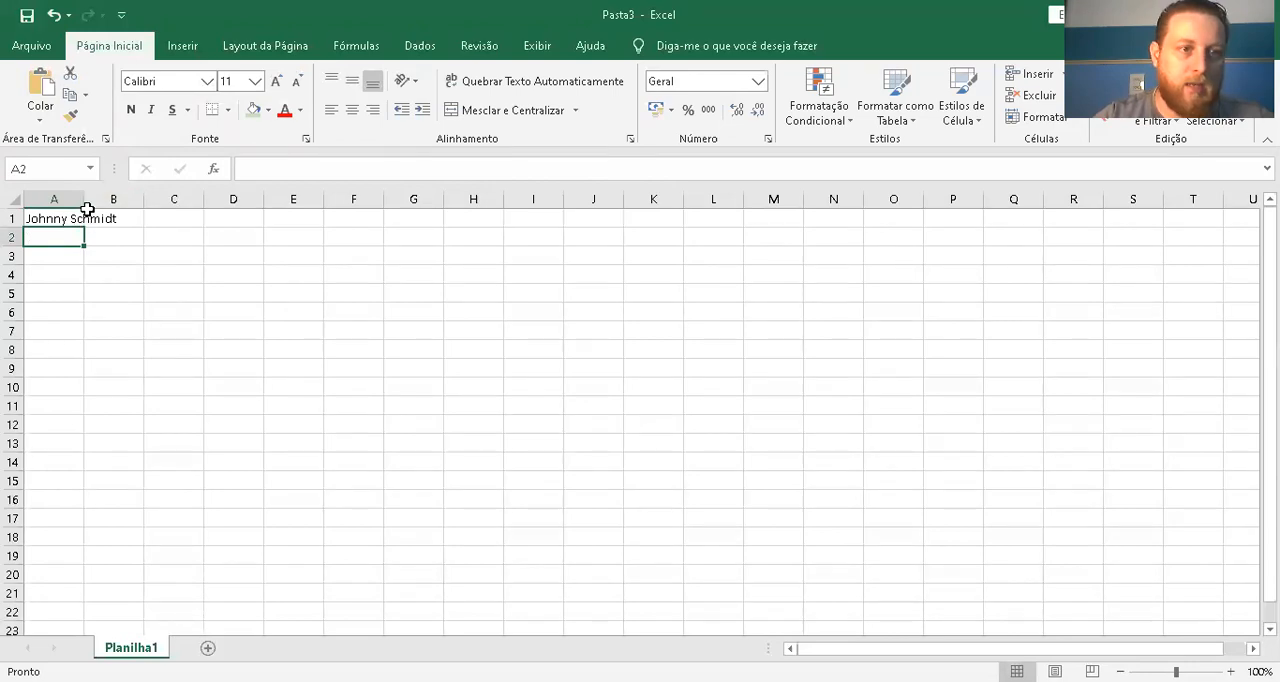
# Select several scattered empty cells across the sheet one at a time, ending on F5
pyautogui.click(332, 311)
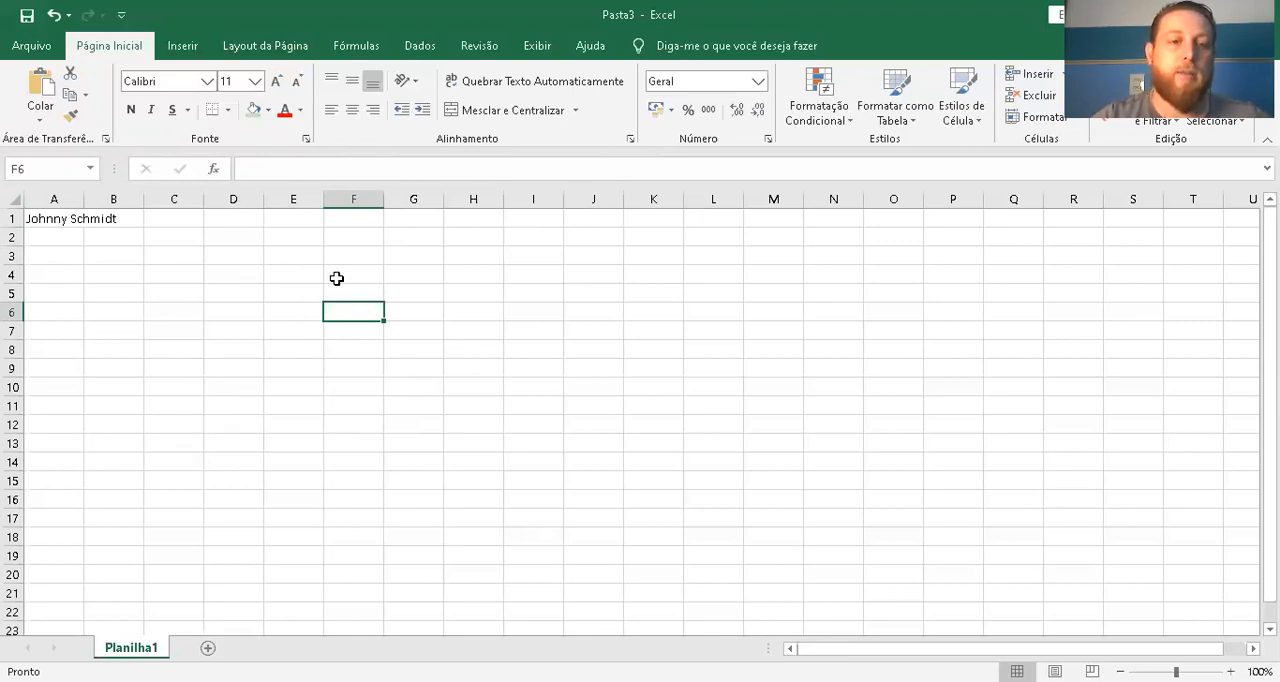
pyautogui.click(223, 259)
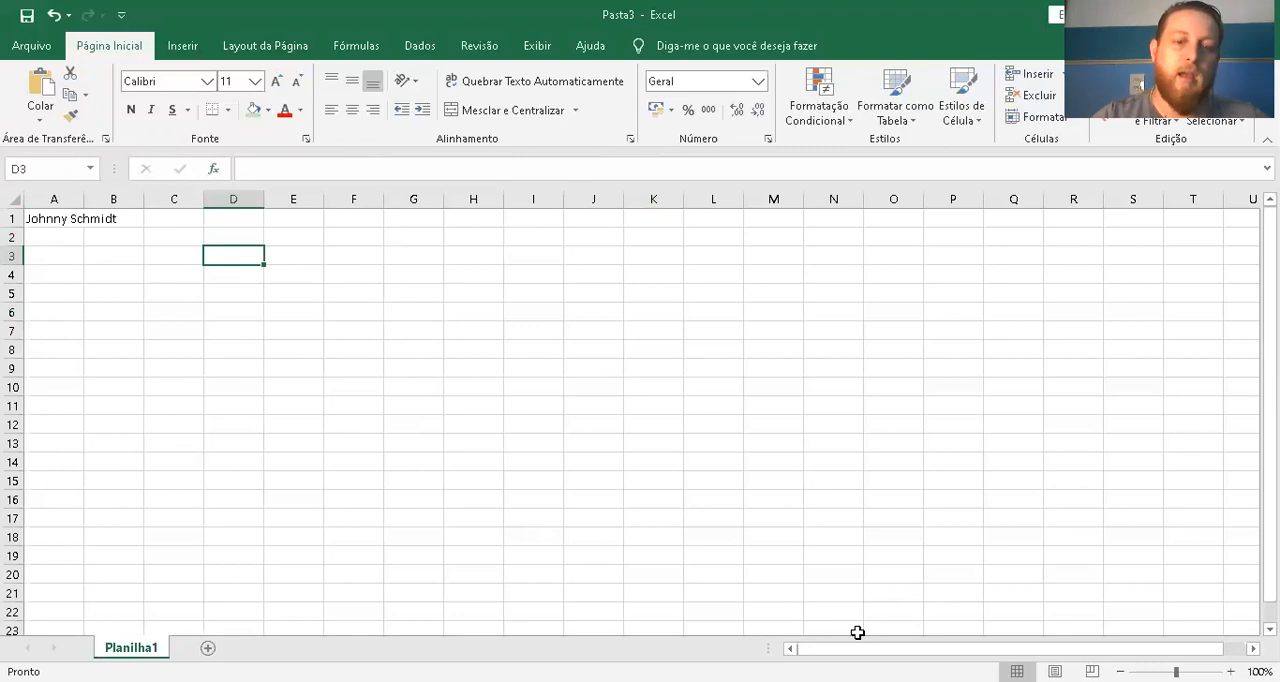
pyautogui.click(437, 347)
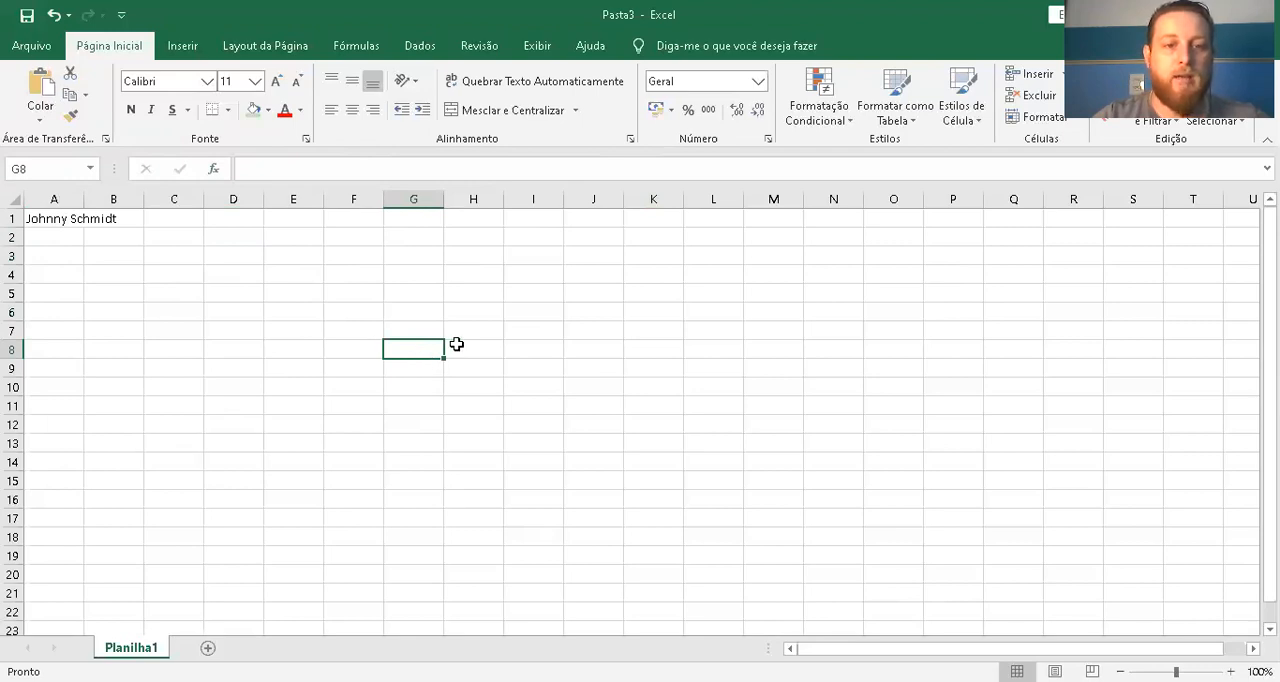
pyautogui.click(329, 254)
pyautogui.click(304, 330)
pyautogui.click(601, 369)
pyautogui.click(540, 465)
pyautogui.click(258, 386)
pyautogui.click(378, 291)
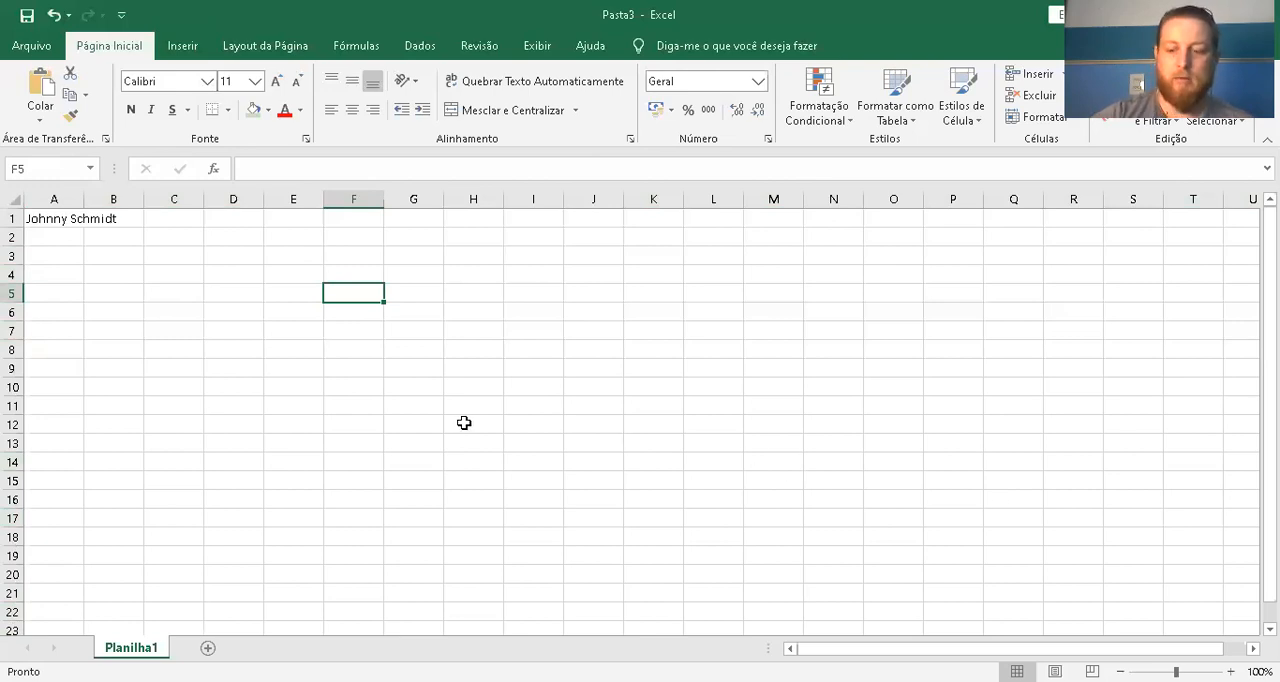
# Move the active cell from F5 around the empty grid one cell at a time, ending on K3
pyautogui.press('Left')
pyautogui.press('Left')
pyautogui.press('Left')
pyautogui.press('Left')
pyautogui.press('Left')
pyautogui.press('Right')
pyautogui.press('Down')
pyautogui.press('Down')
pyautogui.press('Right')
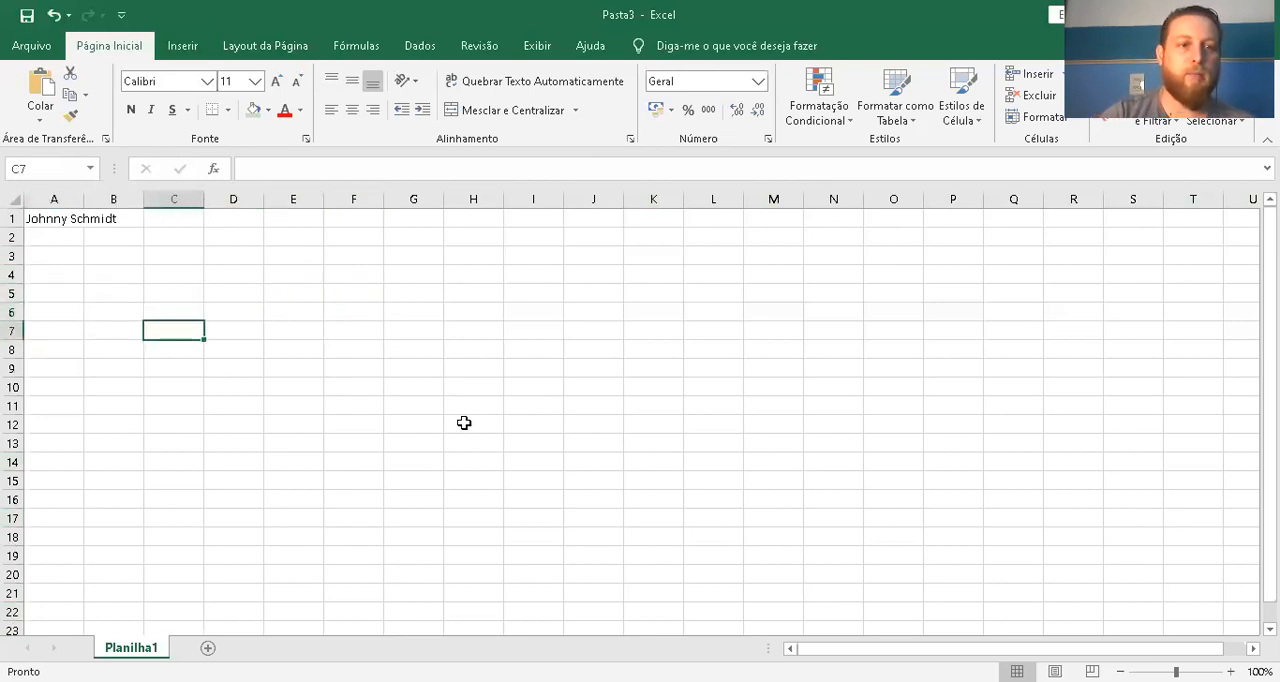
pyautogui.press('Down')
pyautogui.press('Right')
pyautogui.press('Down')
pyautogui.press('Right')
pyautogui.press('Right')
pyautogui.press('Right')
pyautogui.press('Down')
pyautogui.press('Down')
pyautogui.press('Down')
pyautogui.press('Right')
pyautogui.press('Down')
pyautogui.press('Right')
pyautogui.press('Left')
pyautogui.press('Left')
pyautogui.press('Up')
pyautogui.press('Right')
pyautogui.press('Right')
pyautogui.press('Right')
pyautogui.press('Right')
pyautogui.press('Right')
pyautogui.press('Left')
pyautogui.press('Down')
pyautogui.press('Down')
pyautogui.press('Up')
pyautogui.press('Up')
pyautogui.press('Up')
pyautogui.press('Up')
pyautogui.press('Up')
pyautogui.press('Up')
pyautogui.press('Up')
pyautogui.press('Up')
pyautogui.press('Up')
pyautogui.press('Up')
pyautogui.press('Up')
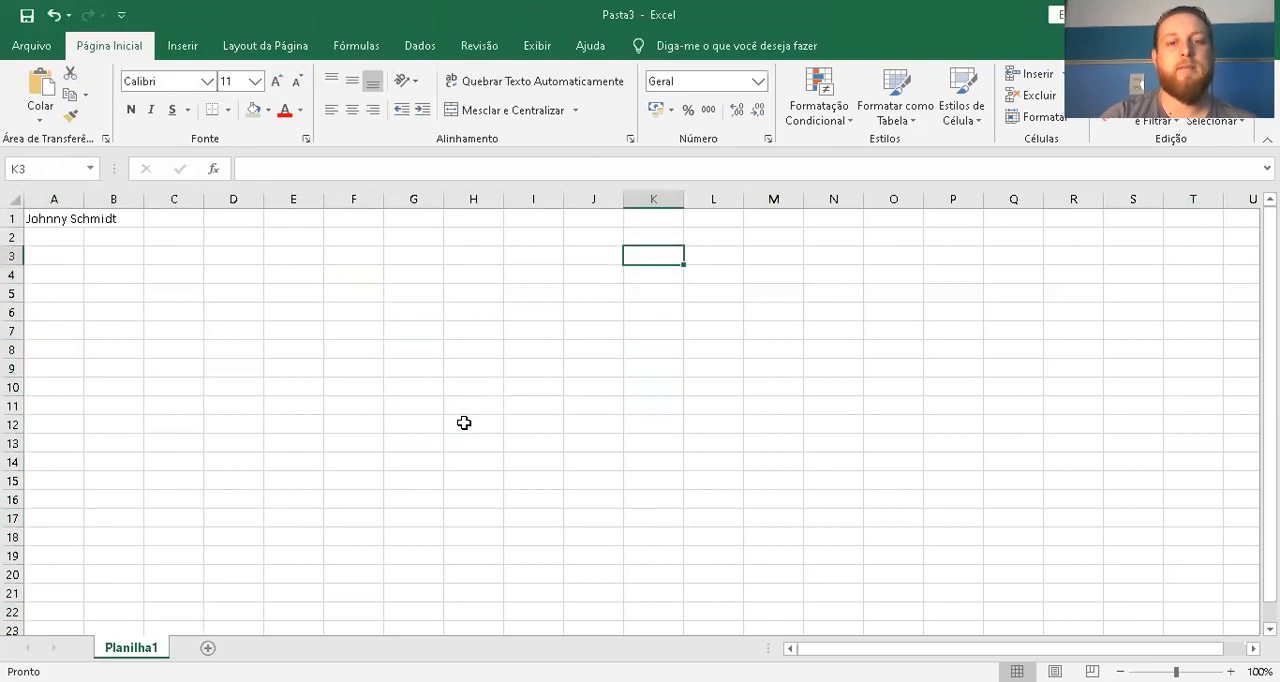
pyautogui.press('Left')
pyautogui.press('Left')
pyautogui.press('Left')
pyautogui.press('Left')
pyautogui.press('Left')
pyautogui.press('Right')
pyautogui.press('Right')
pyautogui.press('Right')
pyautogui.press('Right')
pyautogui.press('Right')
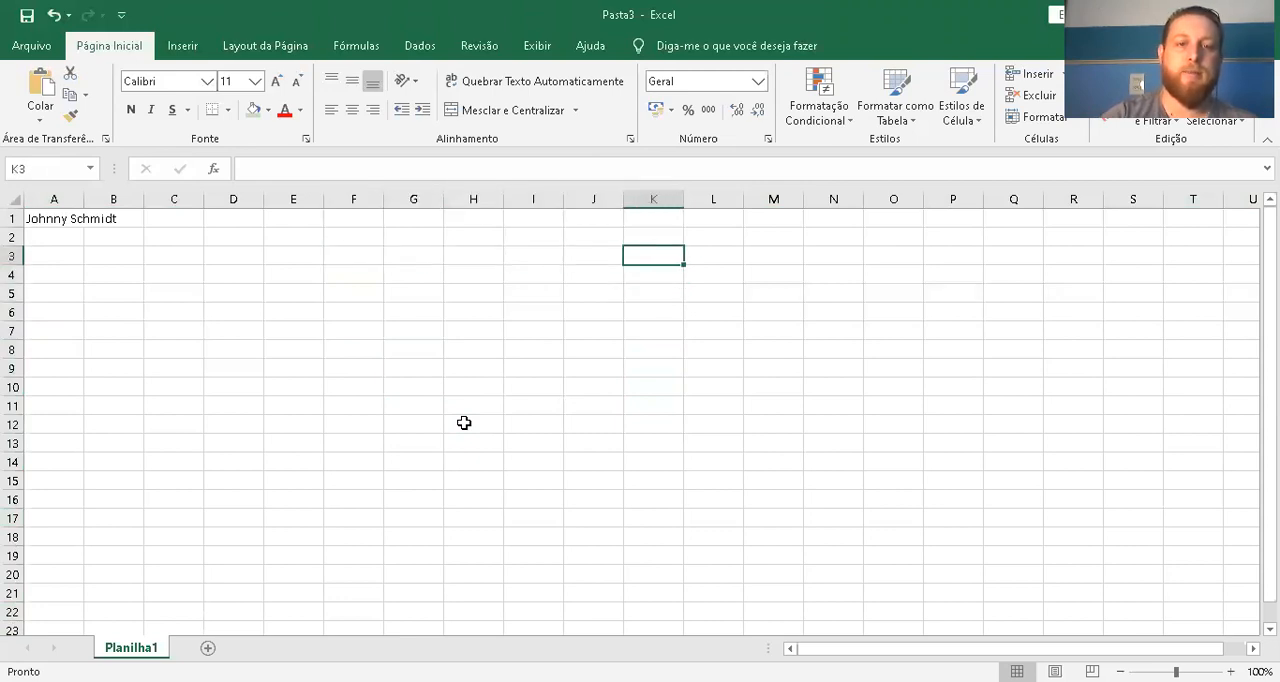
# Examine the row numbering by moving the active cell down column M to row 151 and back up
pyautogui.press('Right')
pyautogui.press('Right')
pyautogui.press('Down')
pyautogui.press('Down')
pyautogui.press('Down')
pyautogui.press('Down')
pyautogui.press('Down')
pyautogui.press('Down')
pyautogui.press('Down')
pyautogui.press('Down')
pyautogui.press('Down')
pyautogui.press('Down')
pyautogui.press('Down')
pyautogui.press('Down')
pyautogui.press('Down')
pyautogui.press('Down')
pyautogui.press('Down')
pyautogui.press('Down')
pyautogui.press('Down')
pyautogui.press('Down')
pyautogui.press('Down')
pyautogui.press('Down')
pyautogui.press('Down')
pyautogui.press('Down')
pyautogui.press('Down')
pyautogui.press('Down')
pyautogui.press('Down')
pyautogui.press('Down')
pyautogui.press('Down')
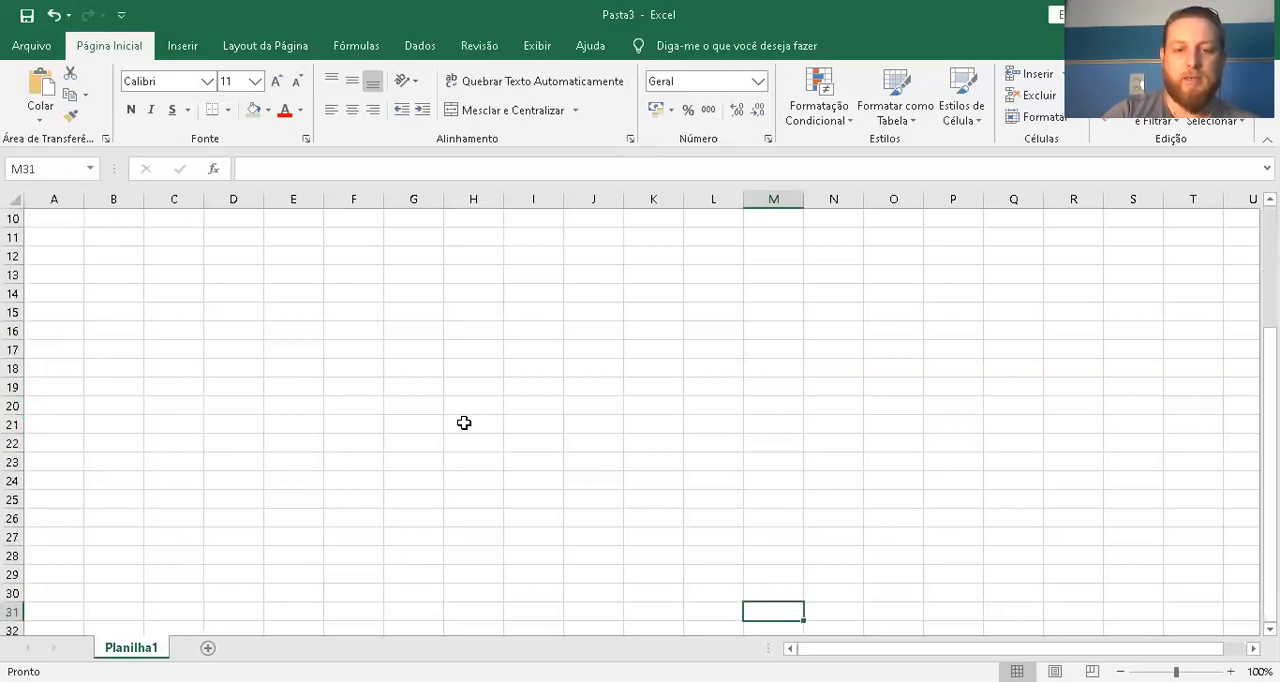
pyautogui.press('Down')
pyautogui.press('Down')
pyautogui.press('Down')
pyautogui.press('Down')
pyautogui.press('Down')
pyautogui.press('Down')
pyautogui.press('Down')
pyautogui.press('Down')
pyautogui.press('Down')
pyautogui.press('Down')
pyautogui.press('Down')
pyautogui.press('Down')
pyautogui.press('Down')
pyautogui.press('Down')
pyautogui.press('Down')
pyautogui.press('Down')
pyautogui.press('Down')
pyautogui.press('Down')
pyautogui.press('Down')
pyautogui.press('Down')
pyautogui.press('Down')
pyautogui.press('Down')
pyautogui.press('Down')
pyautogui.press('Down')
pyautogui.press('Down')
pyautogui.press('Down')
pyautogui.press('Down')
pyautogui.press('Down')
pyautogui.press('Down')
pyautogui.press('Down')
pyautogui.press('Down')
pyautogui.press('Down')
pyautogui.press('Down')
pyautogui.press('Down')
pyautogui.press('Down')
pyautogui.press('Down')
pyautogui.press('Down')
pyautogui.press('Down')
pyautogui.press('Down')
pyautogui.press('Down')
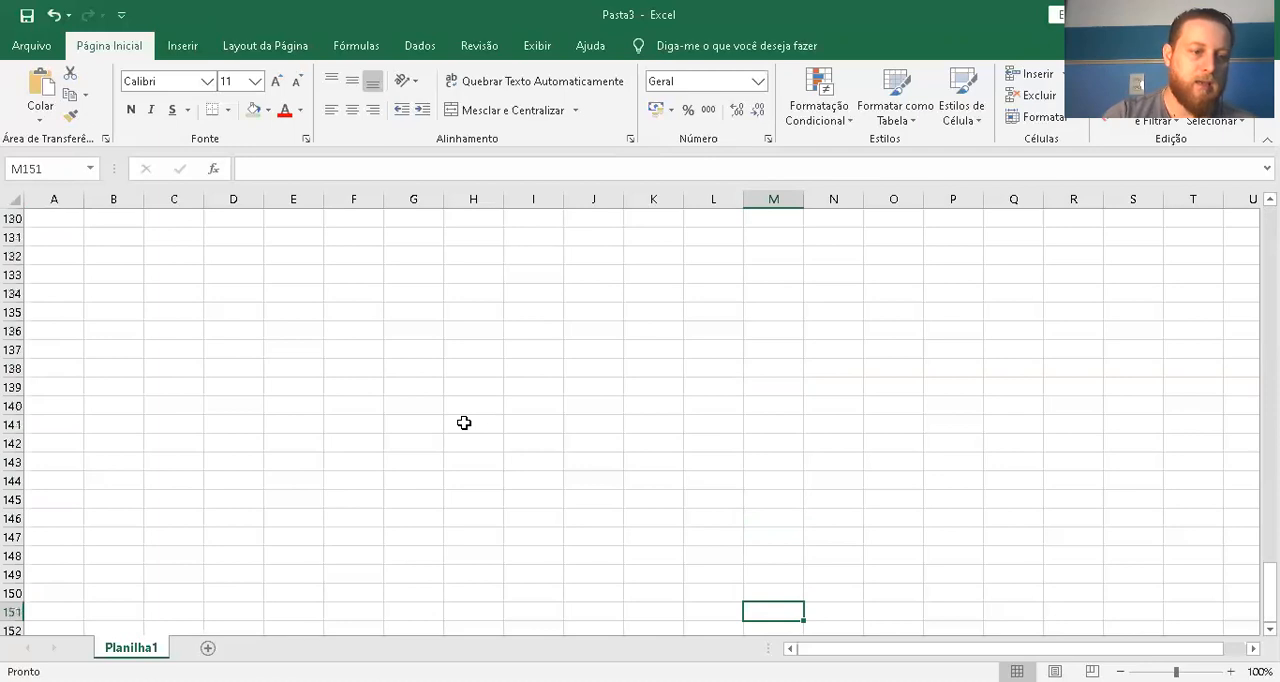
pyautogui.press('Up')
pyautogui.press('Up')
pyautogui.press('Up')
pyautogui.press('Up')
pyautogui.press('Up')
pyautogui.press('Up')
pyautogui.press('Up')
pyautogui.press('Up')
pyautogui.press('Up')
pyautogui.press('Up')
pyautogui.press('Up')
pyautogui.press('Up')
pyautogui.press('Up')
pyautogui.press('Up')
pyautogui.press('Up')
pyautogui.press('Up')
pyautogui.press('Up')
pyautogui.press('Up')
pyautogui.press('Up')
pyautogui.press('Up')
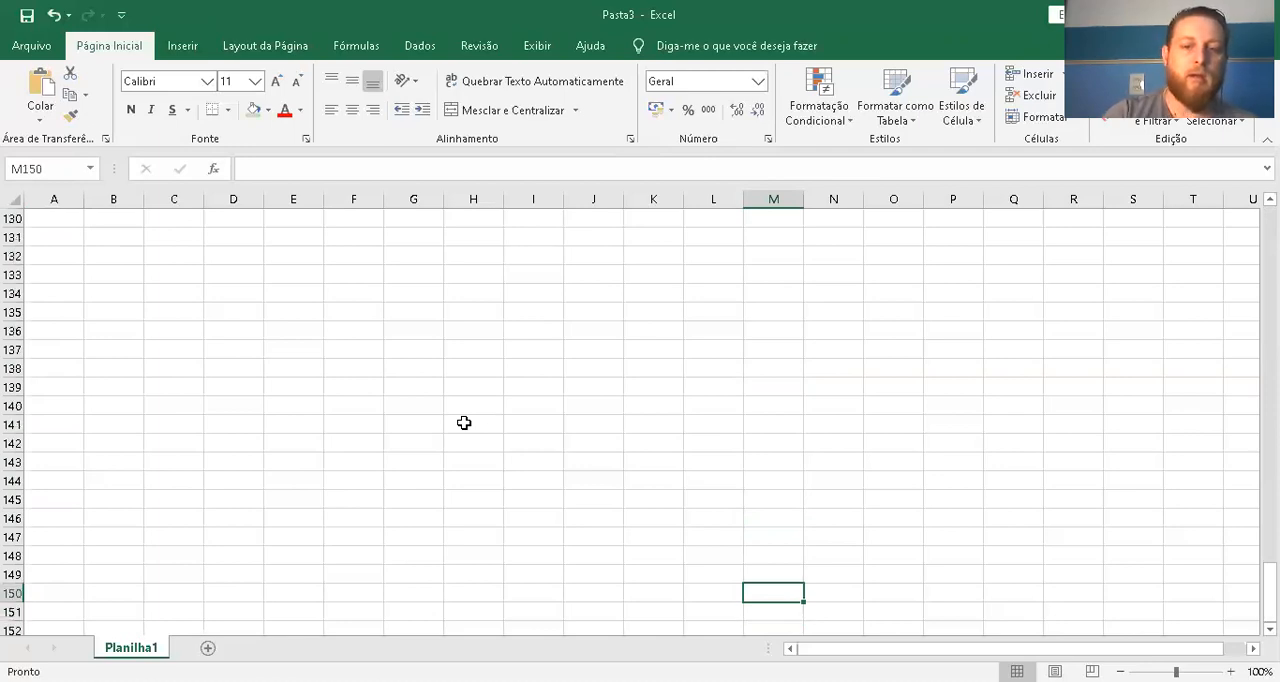
pyautogui.press('Up')
pyautogui.press('Up')
pyautogui.press('Up')
pyautogui.press('Up')
pyautogui.press('Up')
pyautogui.press('Up')
pyautogui.press('Up')
pyautogui.press('Up')
pyautogui.press('Up')
pyautogui.press('Up')
pyautogui.press('Up')
pyautogui.press('Up')
pyautogui.press('Up')
pyautogui.press('Up')
pyautogui.press('Up')
pyautogui.press('Up')
pyautogui.press('Up')
pyautogui.press('Up')
pyautogui.press('Up')
pyautogui.press('Up')
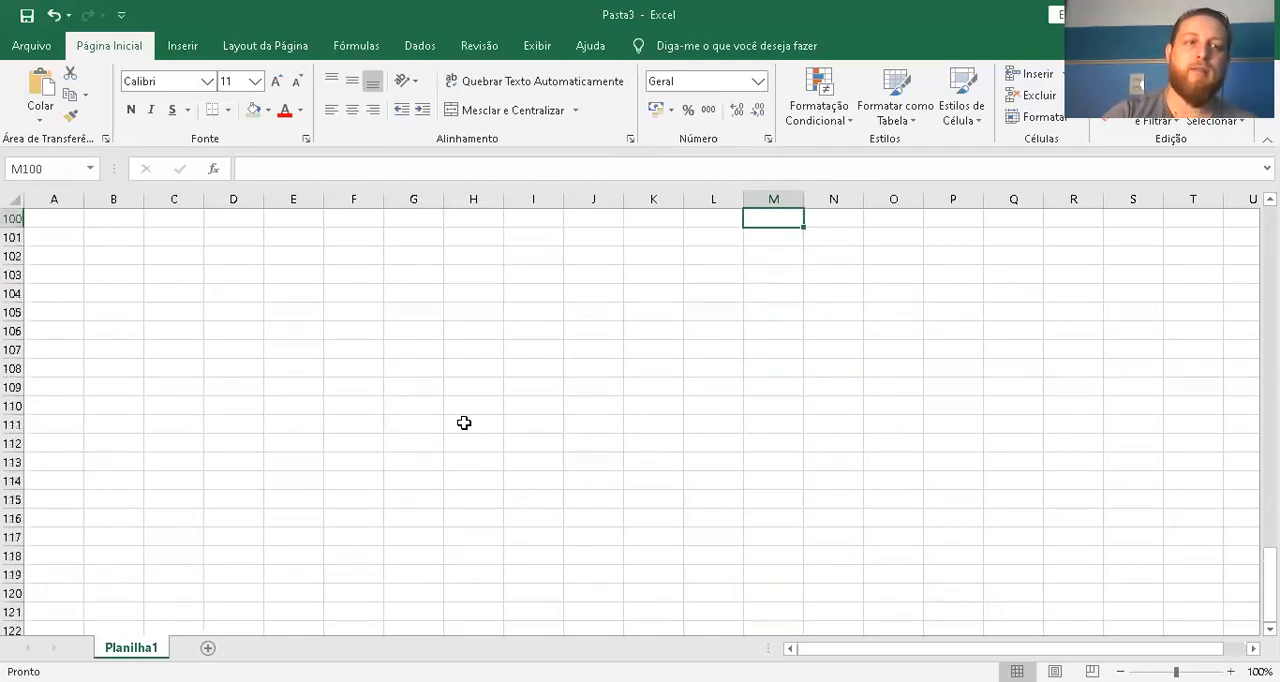
pyautogui.press('Up')
pyautogui.press('Up')
pyautogui.press('Up')
pyautogui.press('Up')
pyautogui.press('Up')
pyautogui.press('Up')
pyautogui.press('Up')
pyautogui.press('Up')
pyautogui.press('Up')
pyautogui.press('Up')
pyautogui.press('Up')
pyautogui.press('Up')
pyautogui.press('Up')
pyautogui.press('Up')
pyautogui.press('Up')
pyautogui.press('Up')
pyautogui.press('Up')
pyautogui.press('Up')
pyautogui.press('Up')
pyautogui.press('Up')
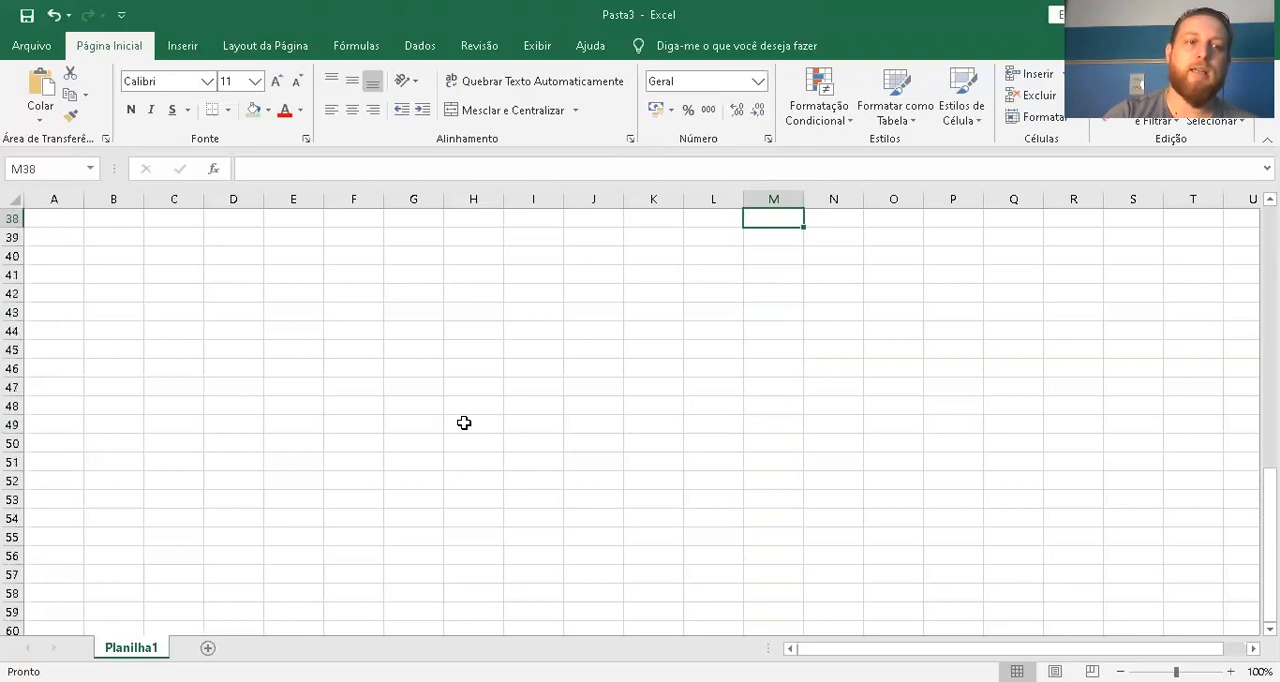
# Examine the column lettering beyond Z by moving the active cell along row 1 to BM1
pyautogui.press('Right')
pyautogui.press('Right')
pyautogui.press('Right')
pyautogui.press('Right')
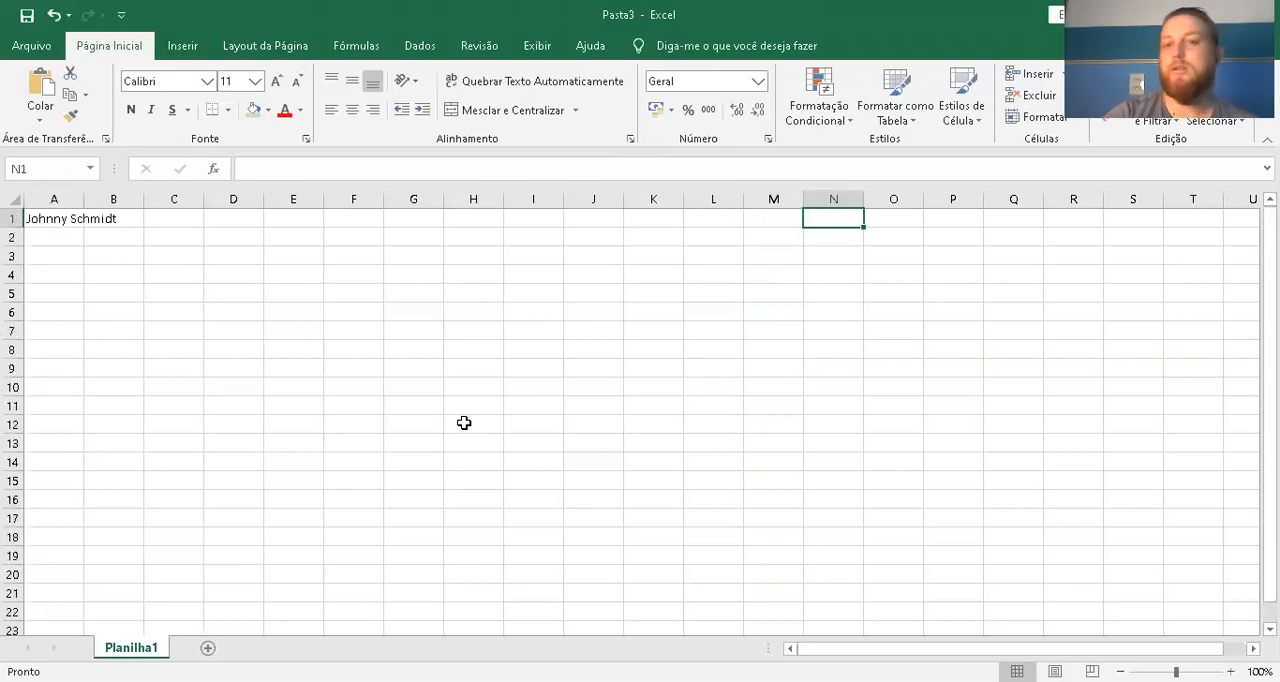
pyautogui.press('Left')
pyautogui.press('Left')
pyautogui.press('Left')
pyautogui.press('Left')
pyautogui.press('Left')
pyautogui.press('Left')
pyautogui.press('Left')
pyautogui.press('Left')
pyautogui.press('Left')
pyautogui.press('Left')
pyautogui.press('Left')
pyautogui.press('Left')
pyautogui.press('Left')
pyautogui.press('Left')
pyautogui.press('Left')
pyautogui.press('Left')
pyautogui.press('Right')
pyautogui.press('Right')
pyautogui.press('Right')
pyautogui.press('Right')
pyautogui.press('Right')
pyautogui.press('Right')
pyautogui.press('Right')
pyautogui.press('Right')
pyautogui.press('Right')
pyautogui.press('Right')
pyautogui.press('Right')
pyautogui.press('Right')
pyautogui.press('Right')
pyautogui.press('Right')
pyautogui.press('Right')
pyautogui.press('Right')
pyautogui.press('Right')
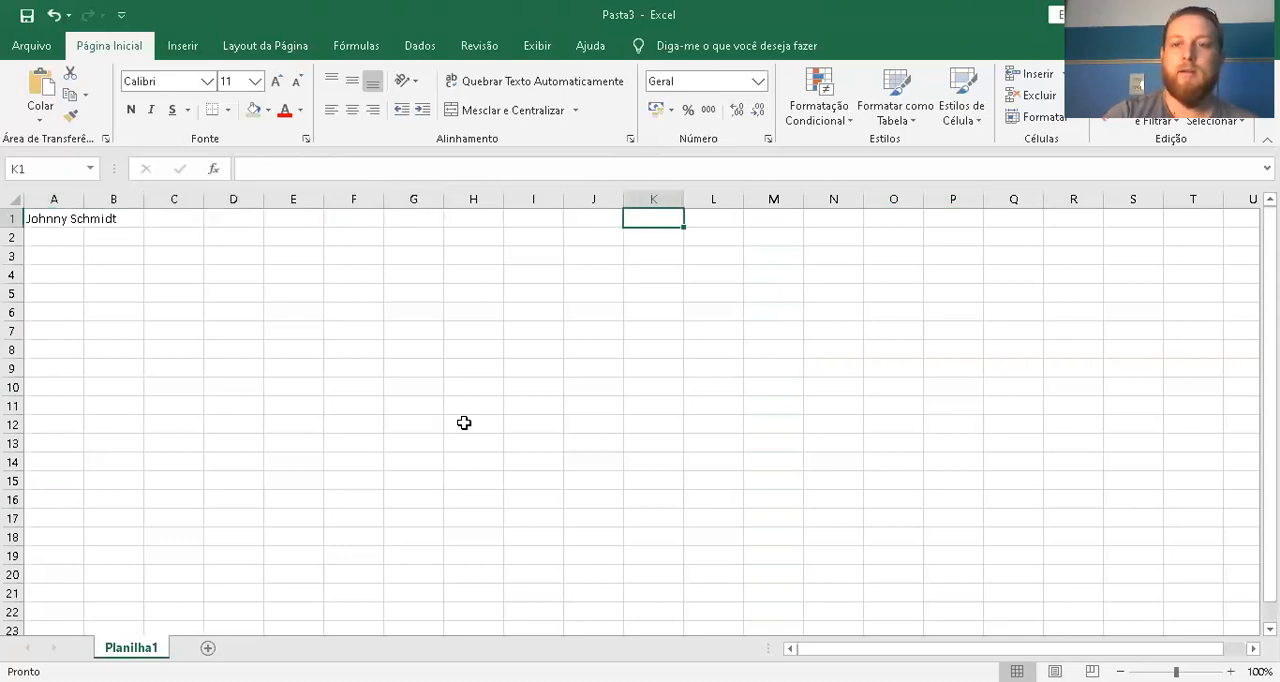
pyautogui.press('Right')
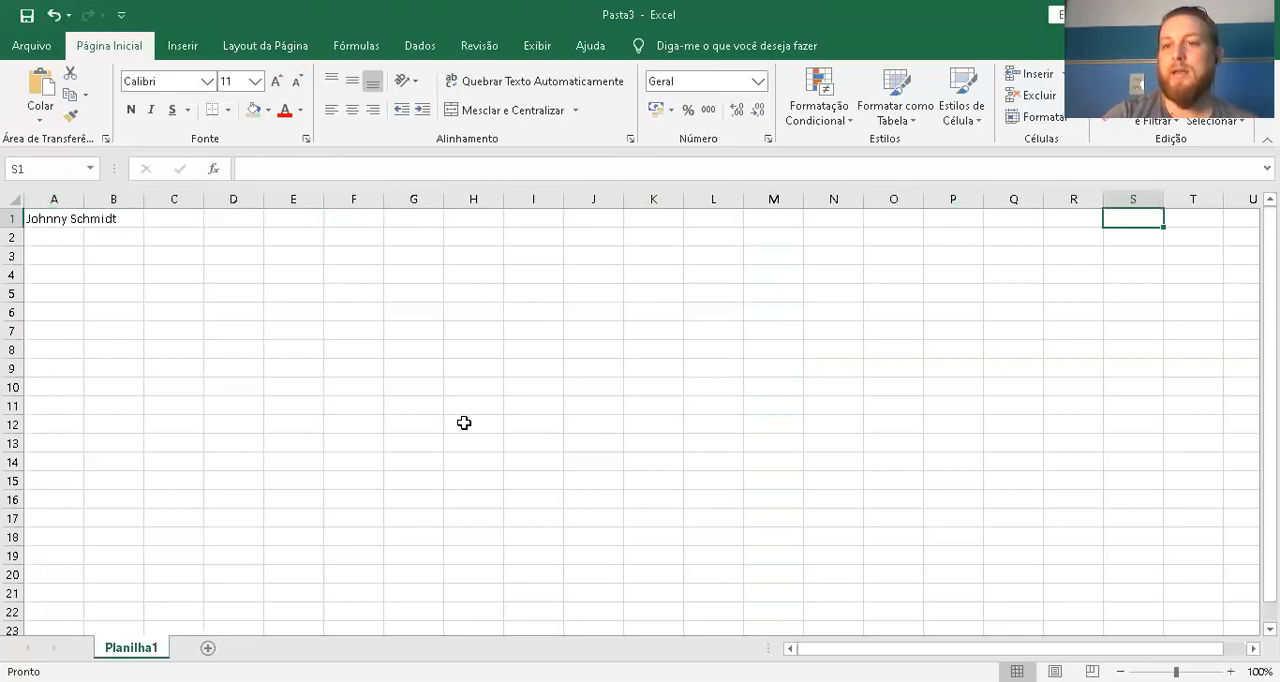
pyautogui.press('Right')
pyautogui.press('Right')
pyautogui.press('Right')
pyautogui.press('Right')
pyautogui.press('Right')
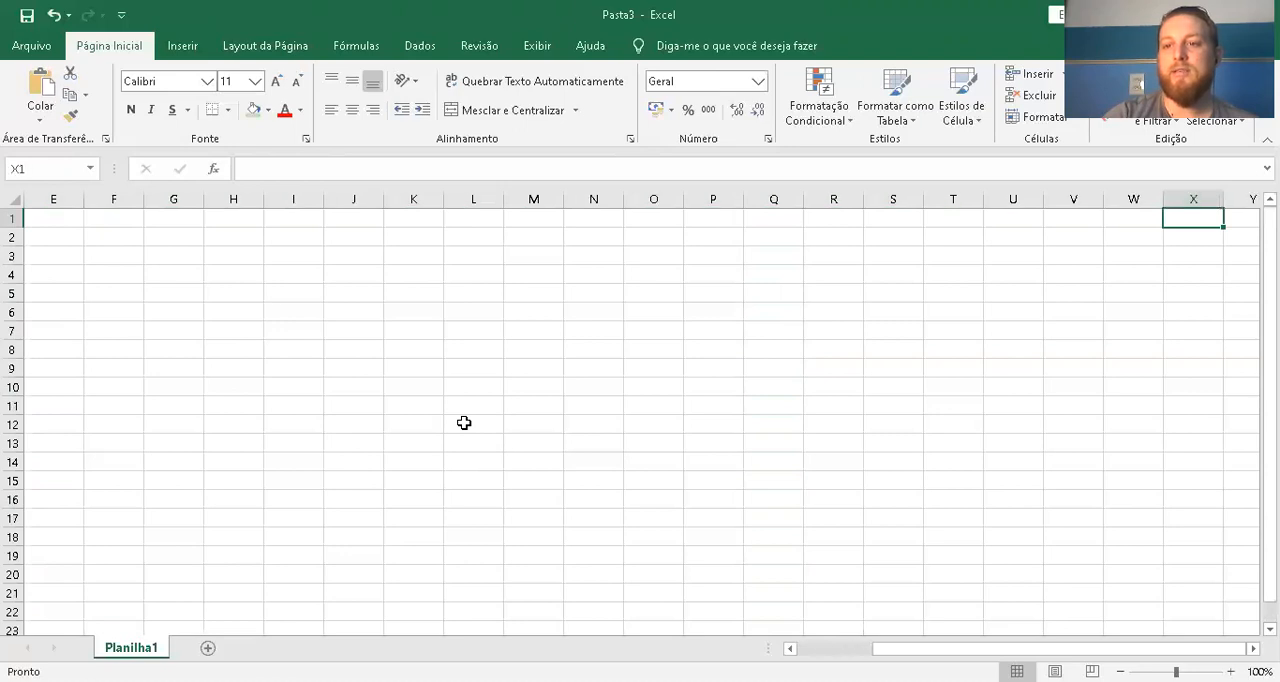
pyautogui.press('Right')
pyautogui.press('Right')
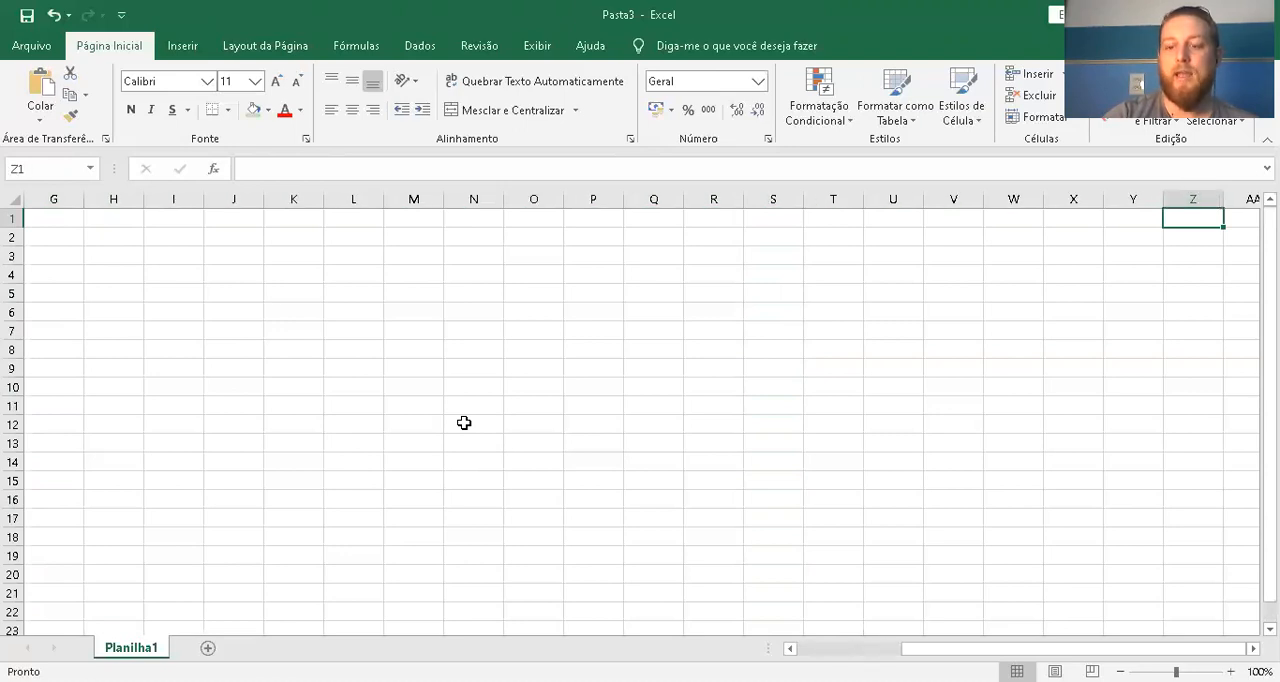
pyautogui.press('Right')
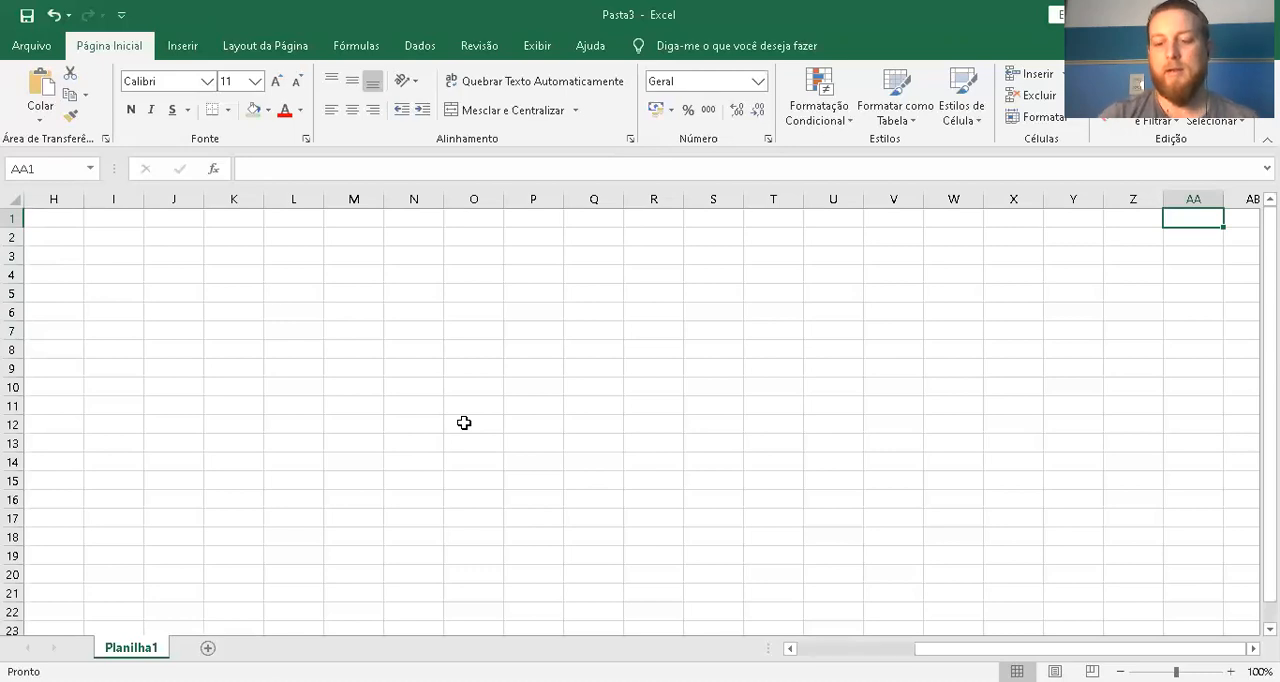
pyautogui.press('Right')
pyautogui.press('Right')
pyautogui.press('Right')
pyautogui.press('Right')
pyautogui.press('Right')
pyautogui.press('Right')
pyautogui.press('Right')
pyautogui.press('Right')
pyautogui.press('Right')
pyautogui.press('Right')
pyautogui.press('Right')
pyautogui.press('Right')
pyautogui.press('Right')
pyautogui.press('Right')
pyautogui.press('Right')
pyautogui.press('Right')
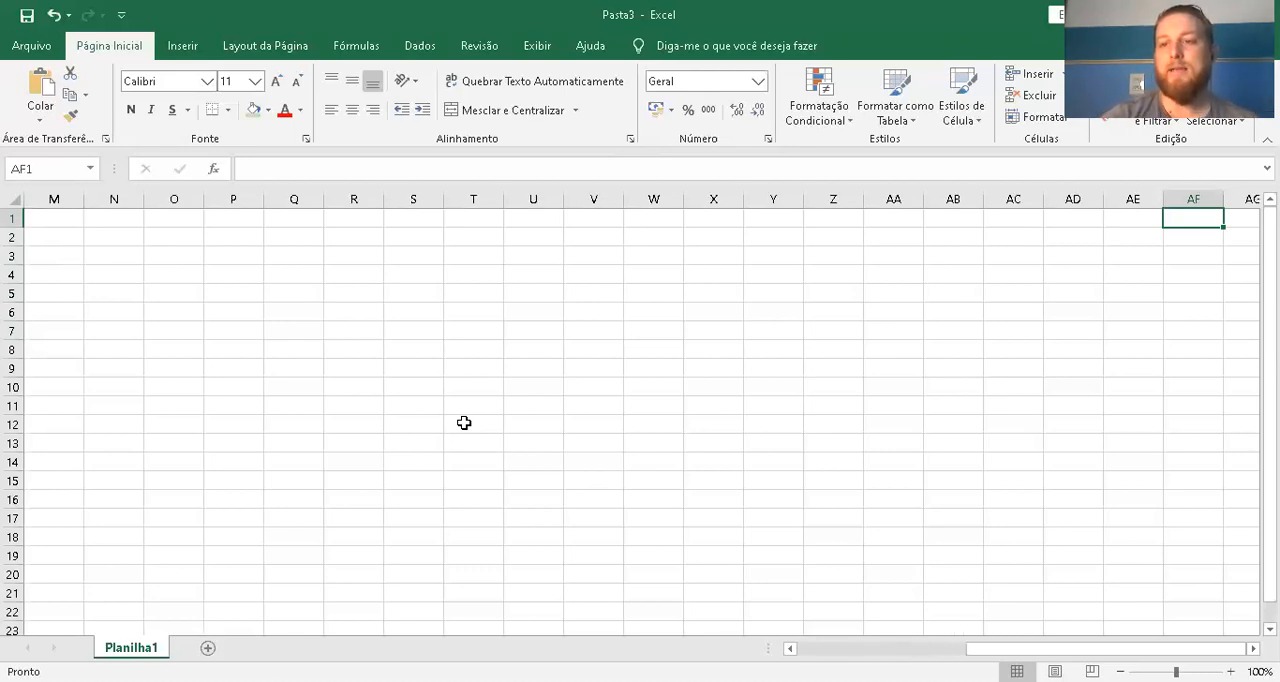
pyautogui.press('Right')
pyautogui.press('Right')
pyautogui.press('Right')
pyautogui.press('Right')
pyautogui.press('Right')
pyautogui.press('Right')
pyautogui.press('Right')
pyautogui.press('Right')
pyautogui.press('Right')
pyautogui.press('Right')
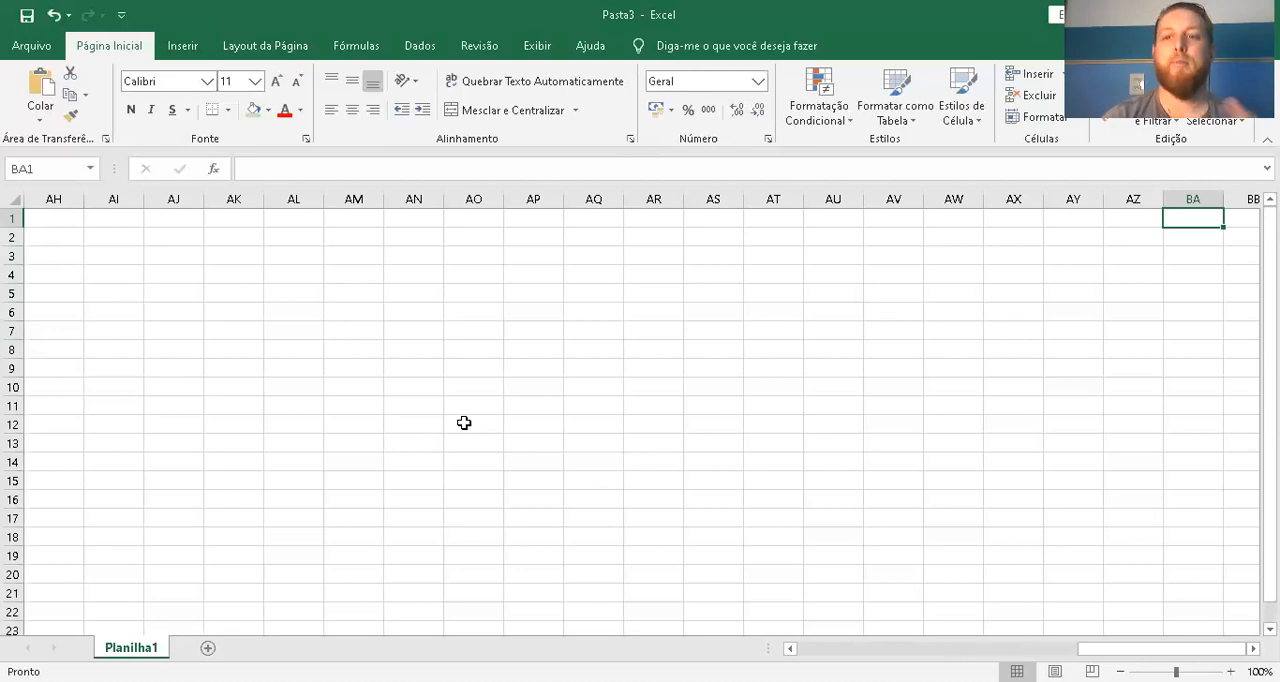
pyautogui.press('Right')
pyautogui.press('Right')
pyautogui.press('Right')
pyautogui.press('Right')
pyautogui.press('Right')
pyautogui.press('Right')
pyautogui.press('Right')
pyautogui.press('Right')
pyautogui.press('Right')
pyautogui.press('Right')
pyautogui.press('Right')
pyautogui.press('Right')
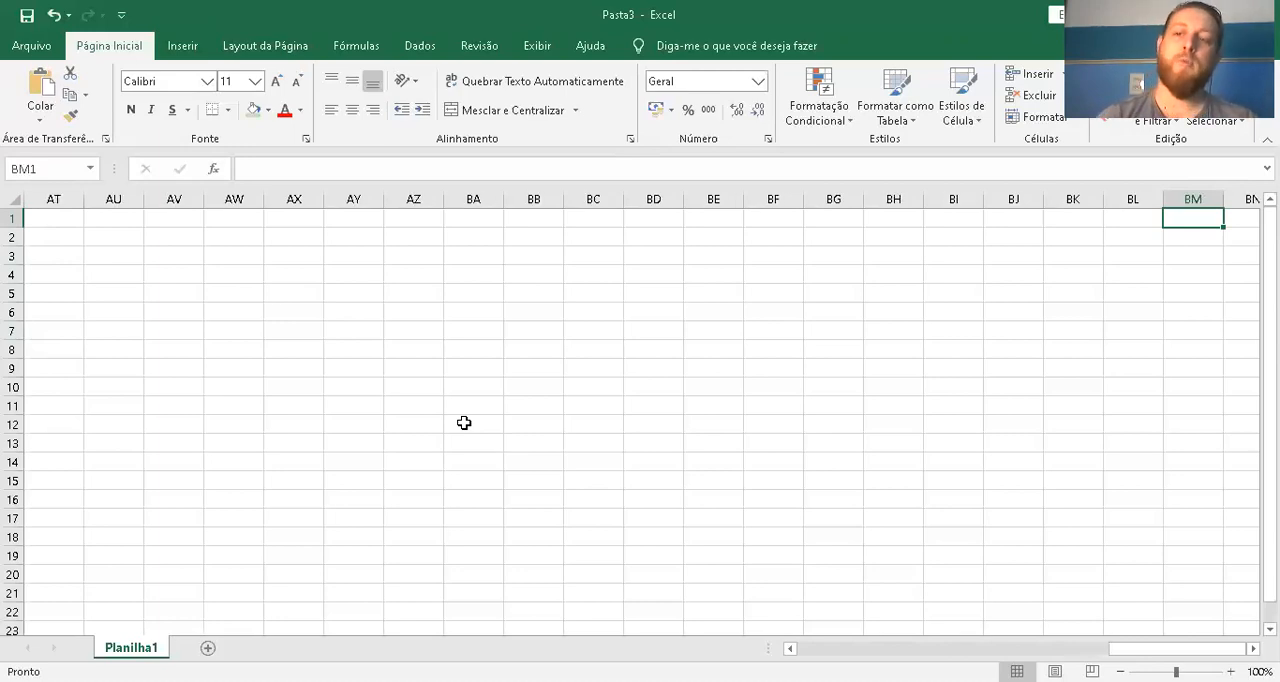
# Check where row 1 and column A end by jumping to the sheet's last column and last row
pyautogui.hotkey('ctrl', 'Right')
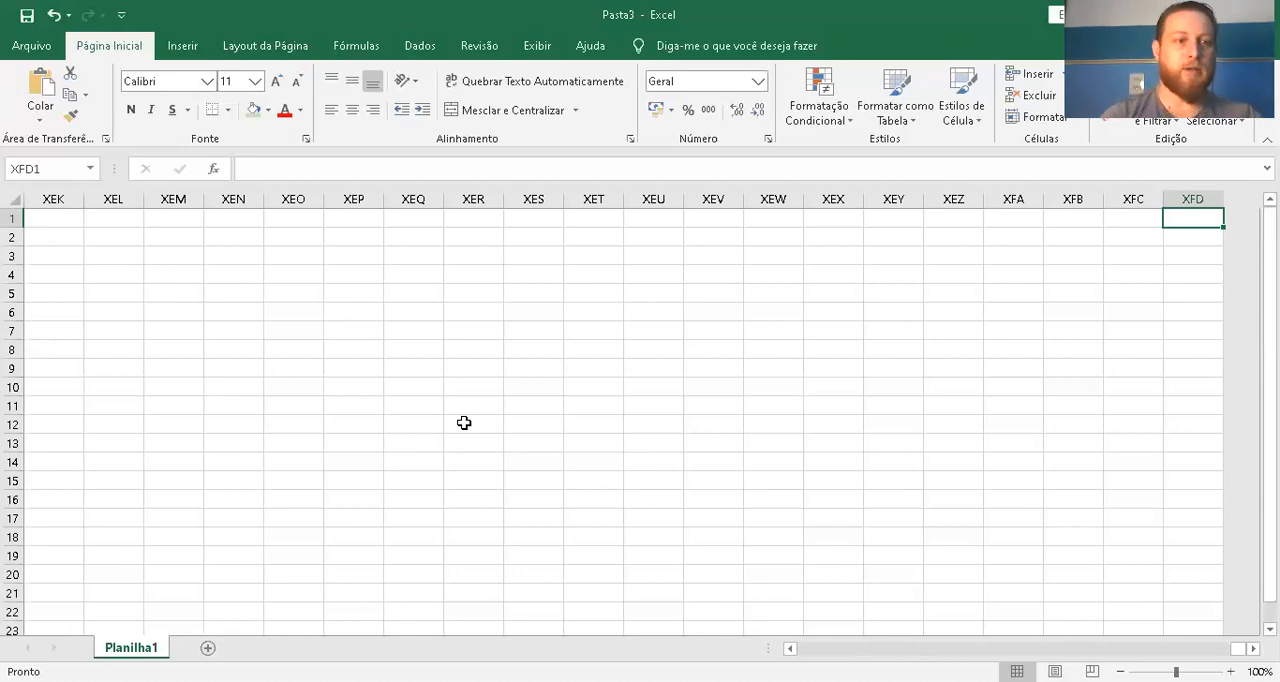
pyautogui.hotkey('ctrl', 'Left')
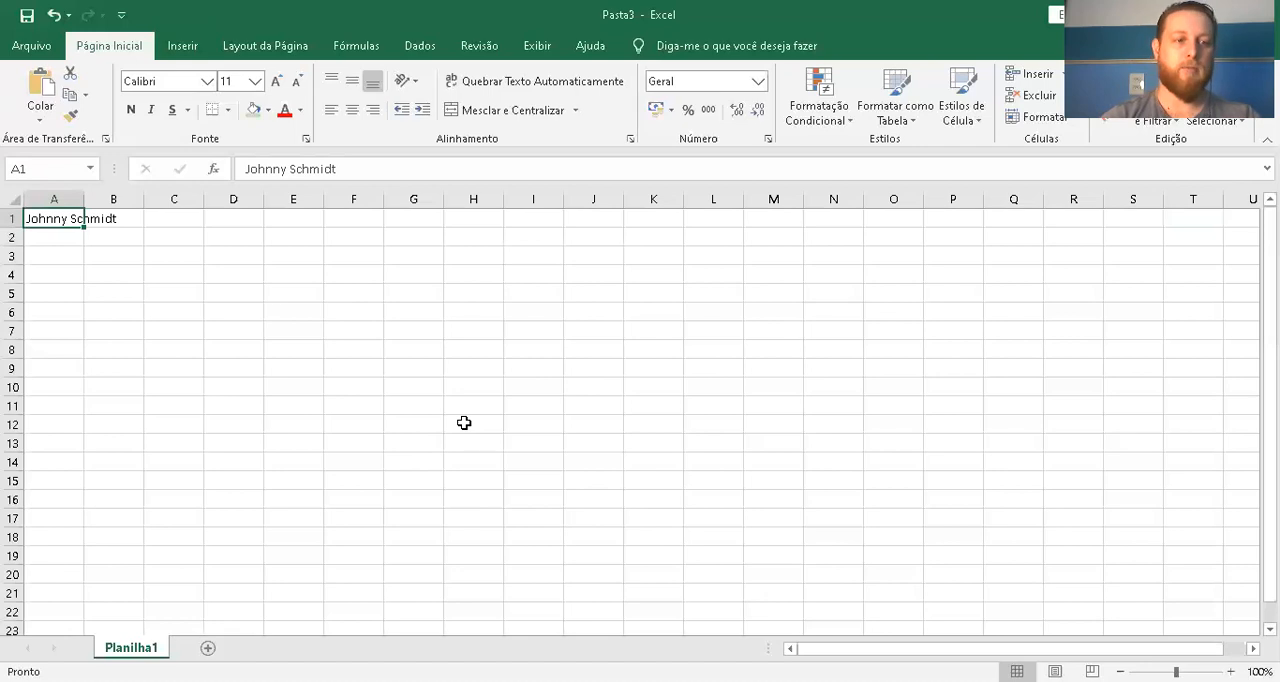
pyautogui.hotkey('ctrl', 'Down')
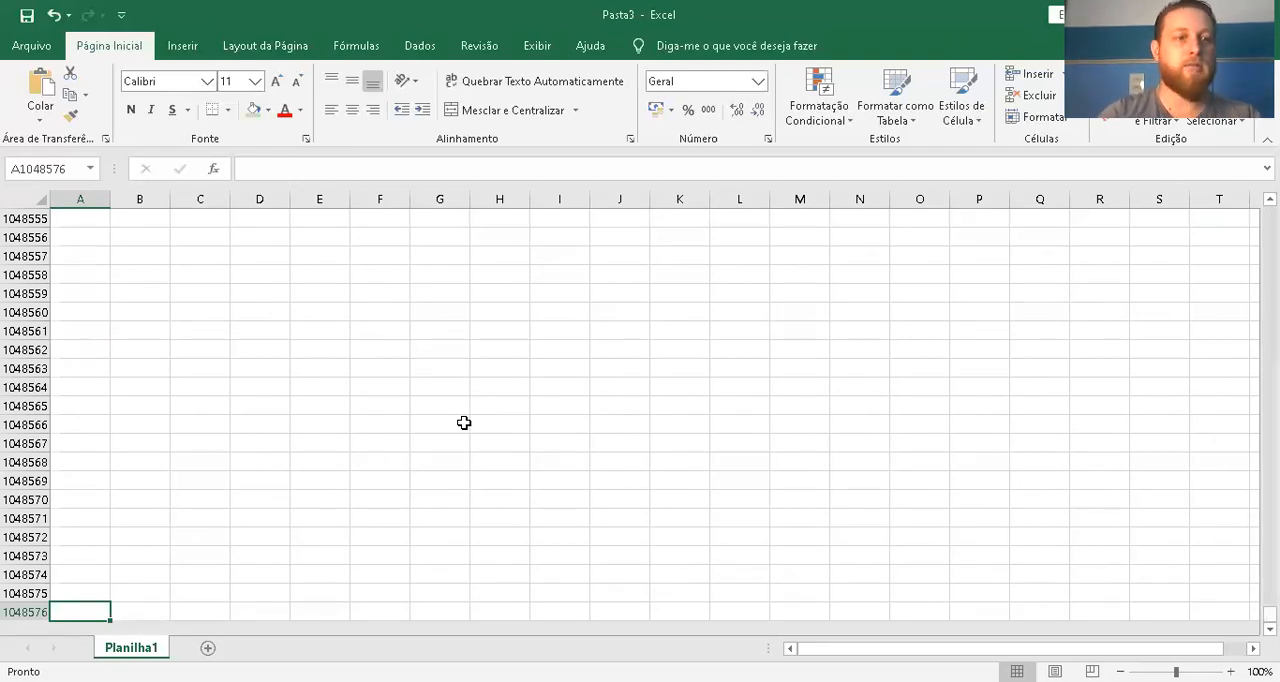
# Jump around the four corners of the sheet, ending on the last row of column A
pyautogui.hotkey('ctrl', 'Up')
pyautogui.hotkey('ctrl', 'Right')
pyautogui.hotkey('ctrl', 'Down')
pyautogui.hotkey('ctrl', 'Left')
pyautogui.hotkey('ctrl', 'Up')
pyautogui.hotkey('ctrl', 'Right')
pyautogui.hotkey('ctrl', 'Down')
pyautogui.hotkey('ctrl', 'Left')
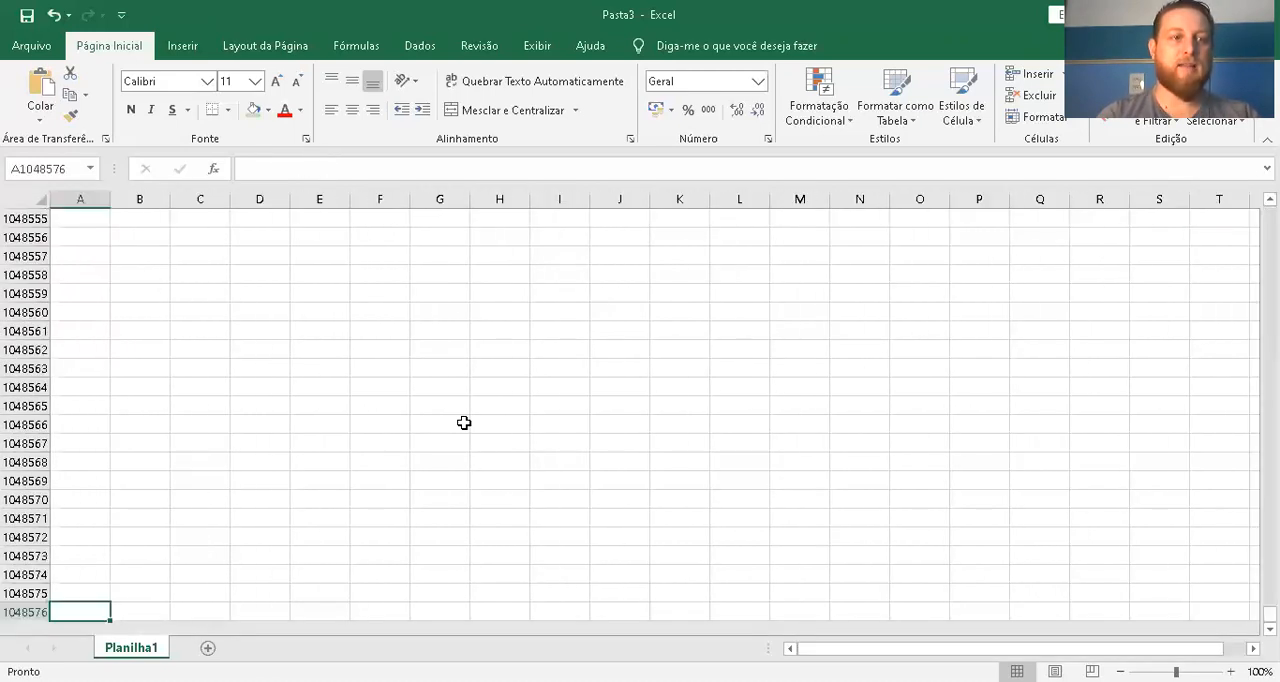
# Return to A1 and jump to the sheet's very last cell, XFD1048576
pyautogui.hotkey('ctrl', 'Up')
pyautogui.hotkey('ctrl', 'Right')
pyautogui.hotkey('ctrl', 'Left')
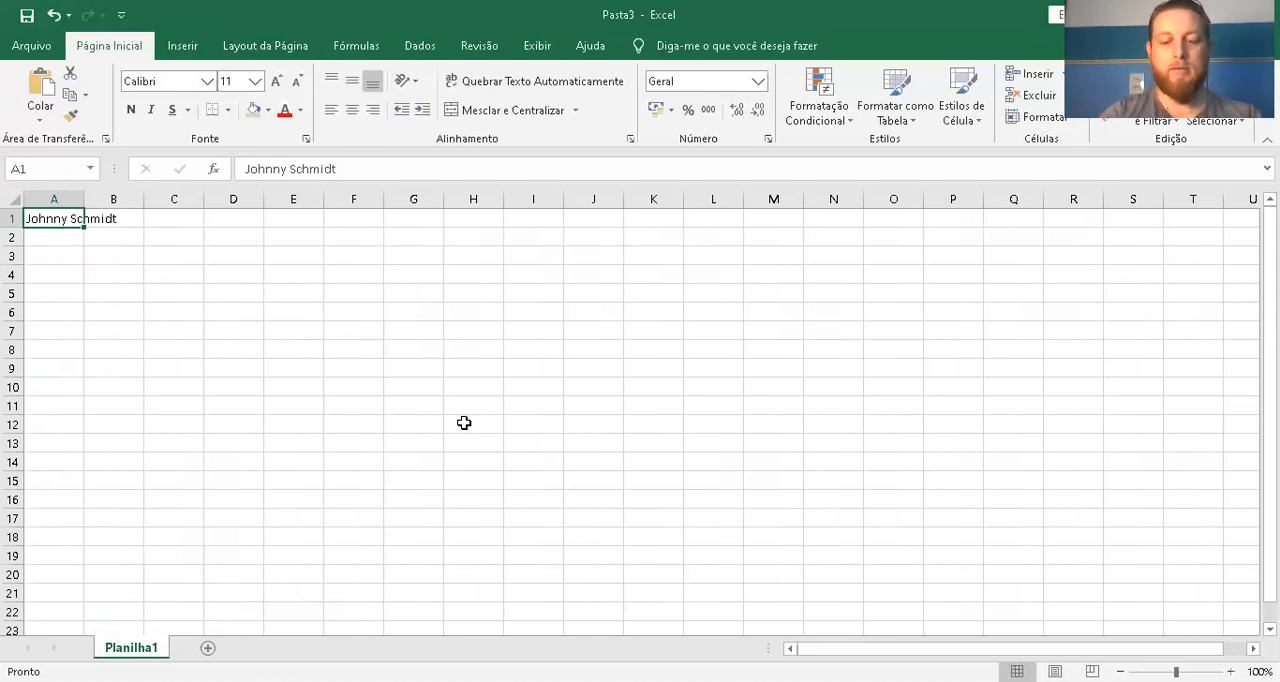
pyautogui.hotkey('ctrl', 'Down')
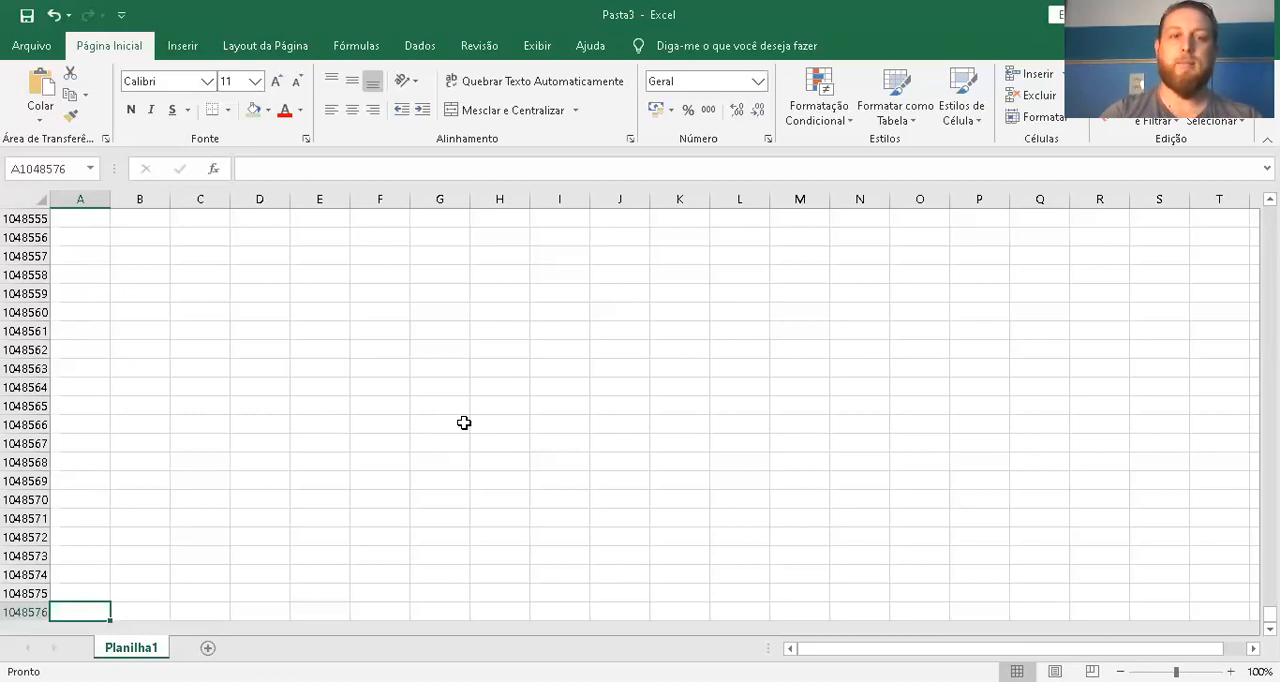
pyautogui.hotkey('ctrl', 'Right')
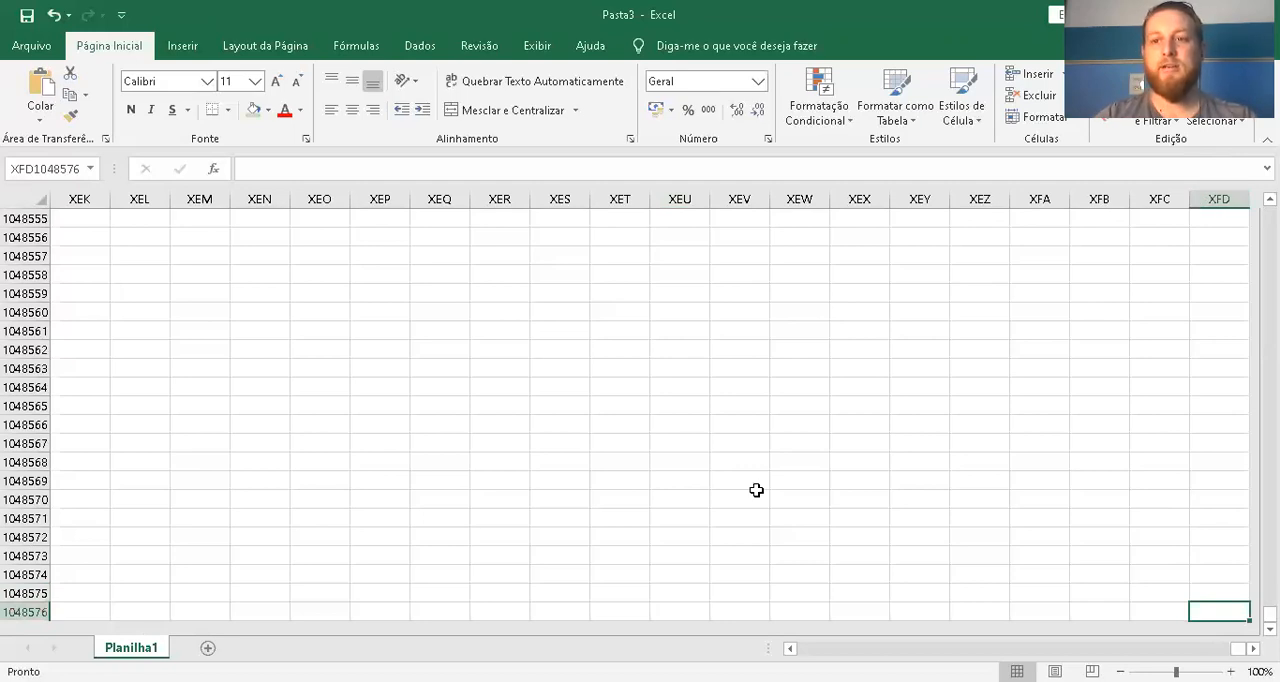
# Return to cell A1 at the start of the sheet and clear the name stored in it
pyautogui.hotkey('ctrl', 'Left')
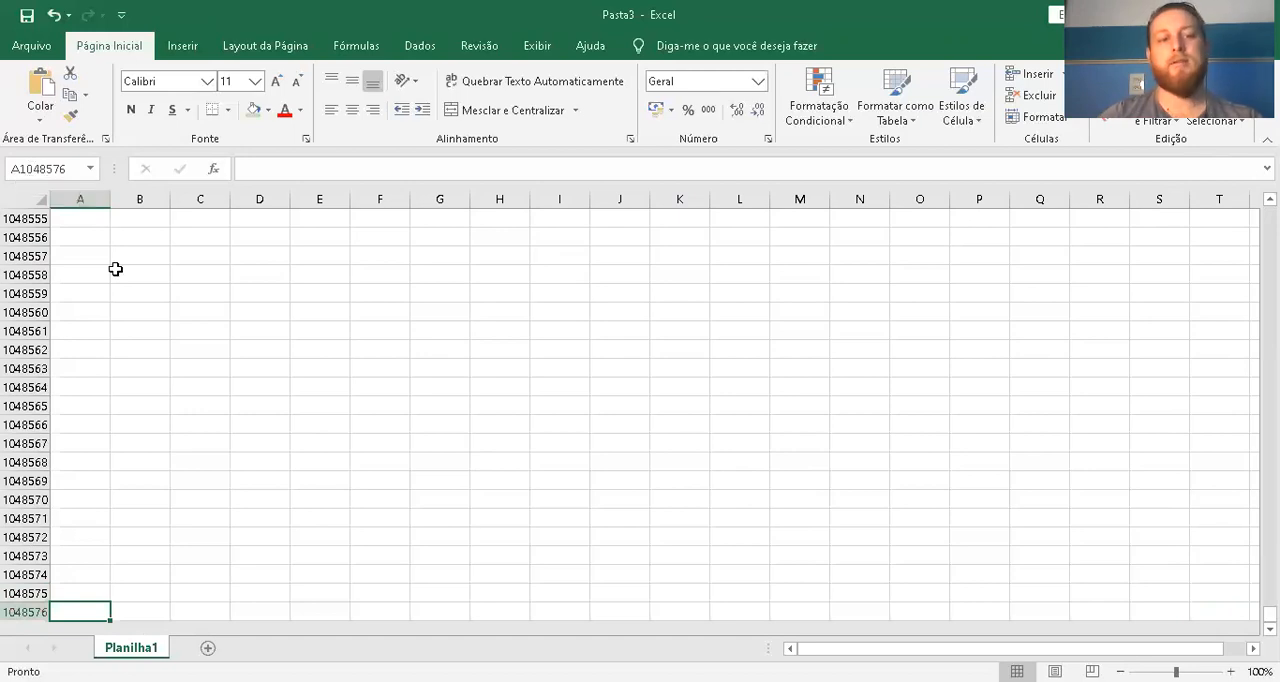
pyautogui.hotkey('ctrl', 'Up')
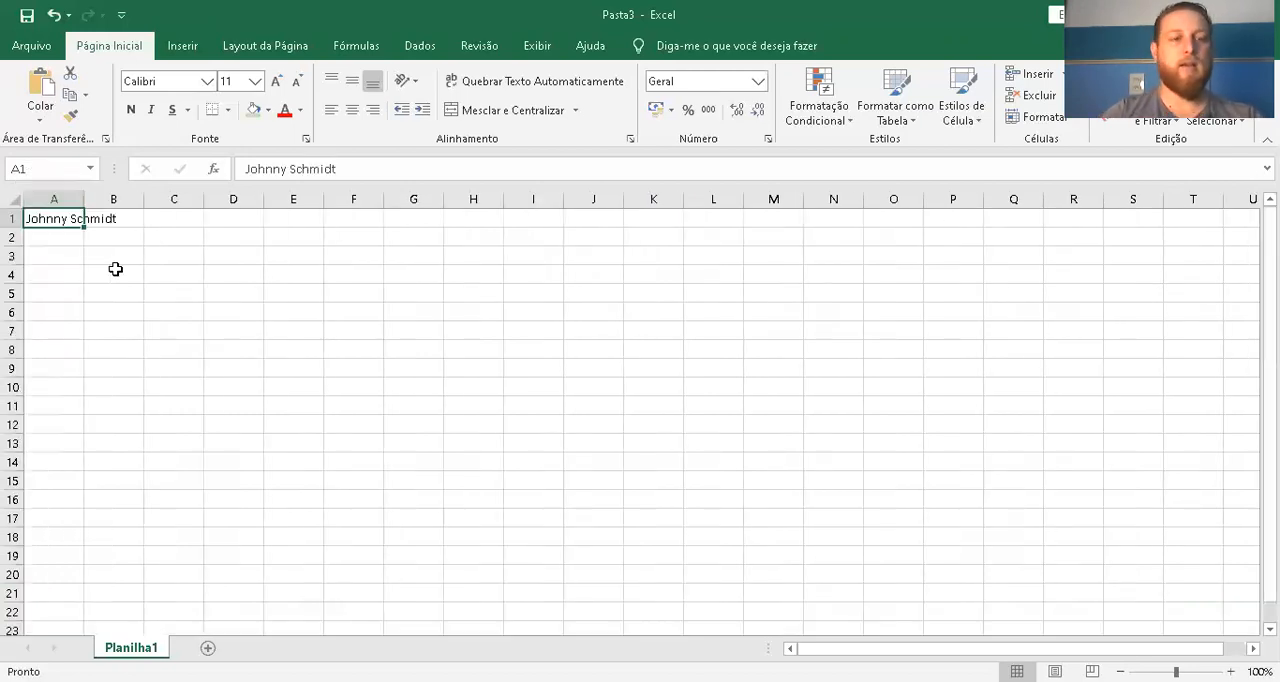
pyautogui.click(42, 551)
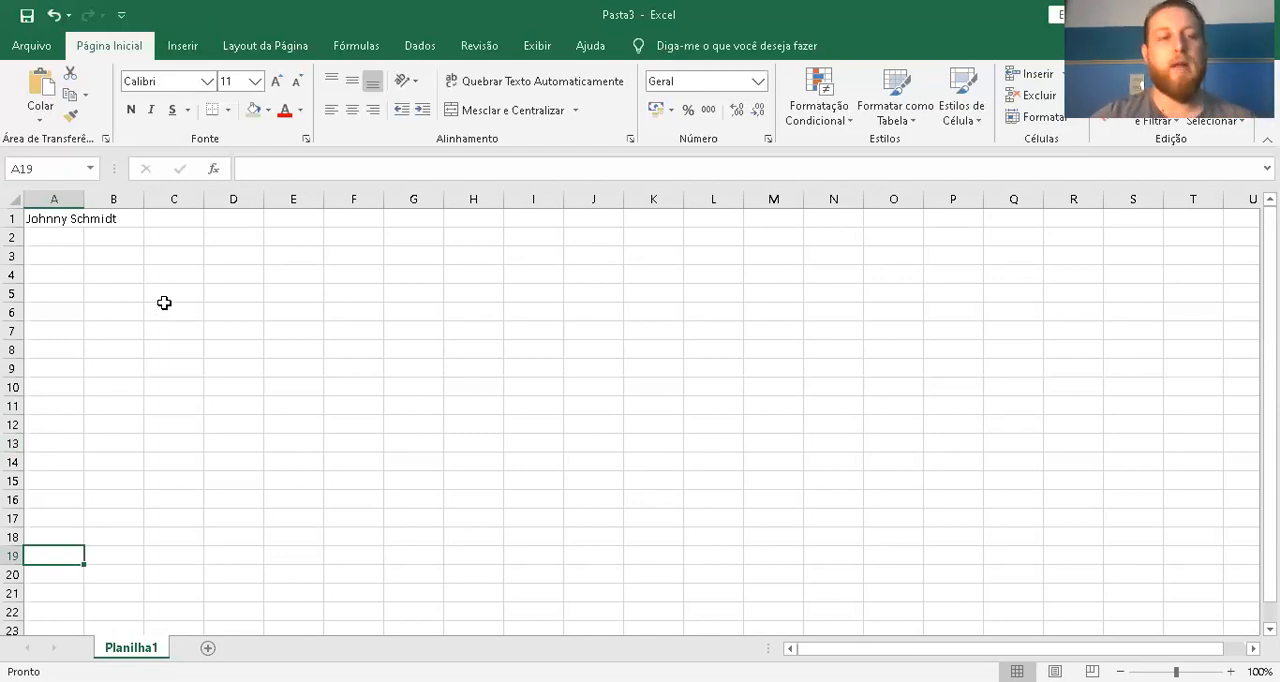
pyautogui.click(91, 235)
pyautogui.click(63, 218)
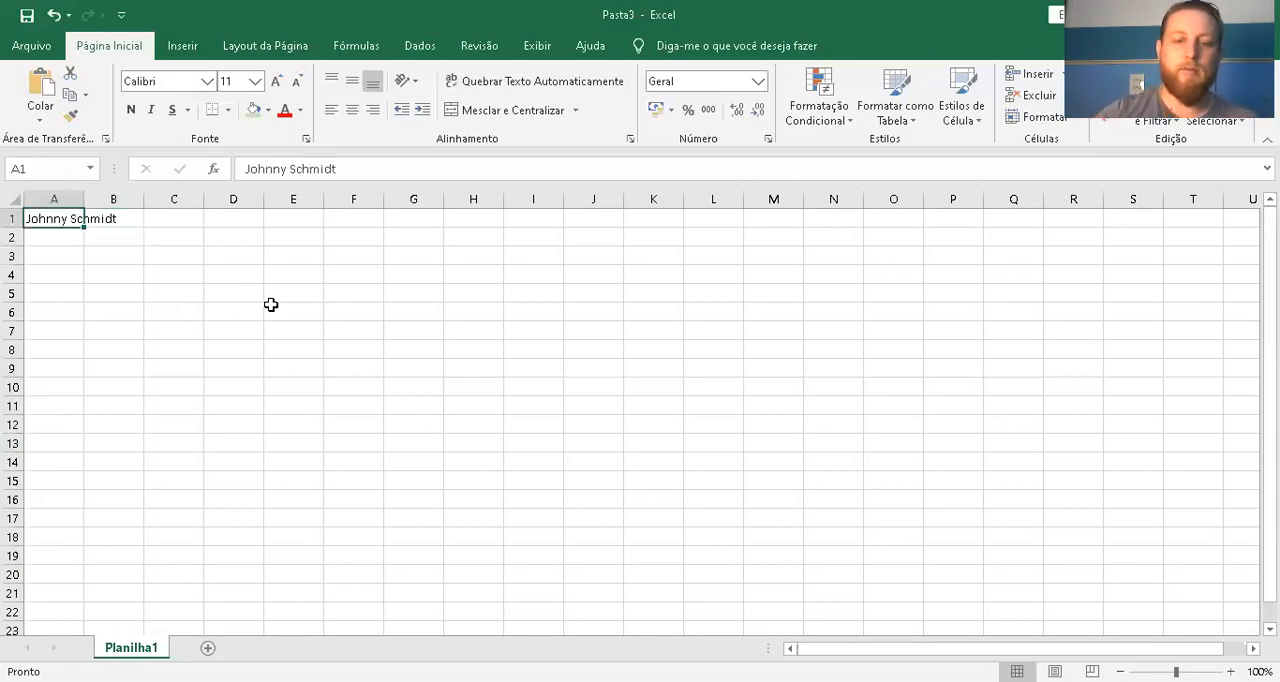
pyautogui.press('BackSpace')
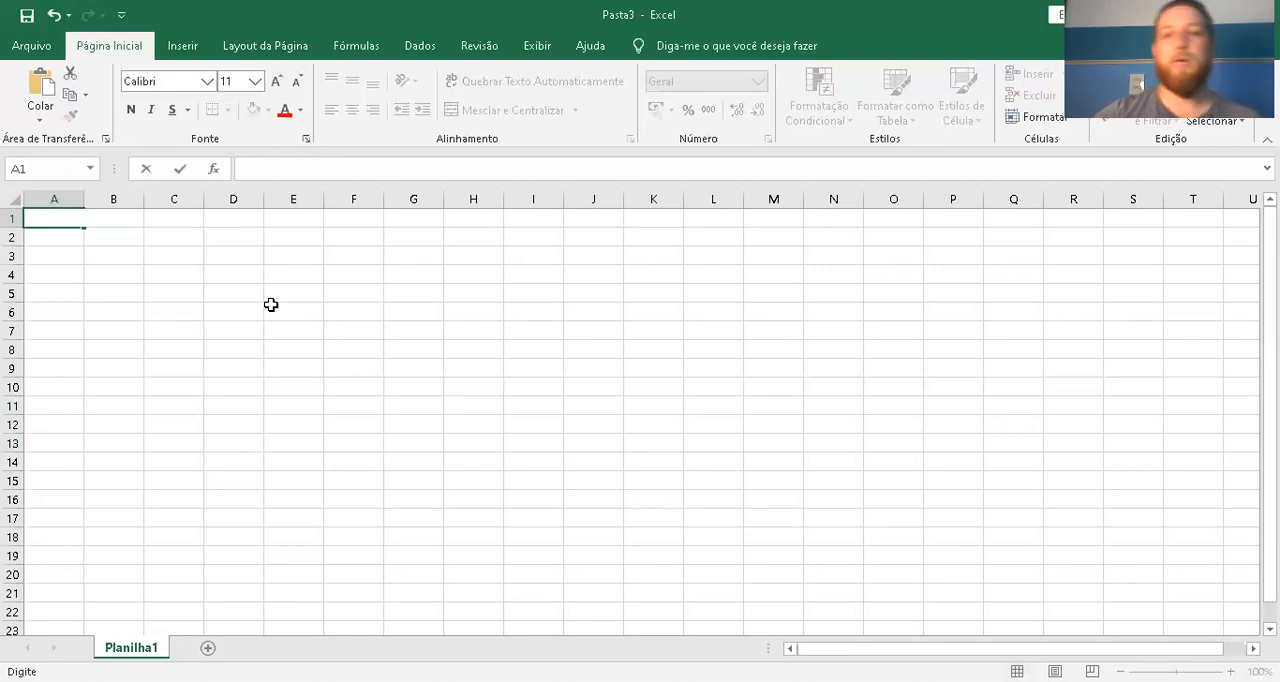
pyautogui.click(327, 325)
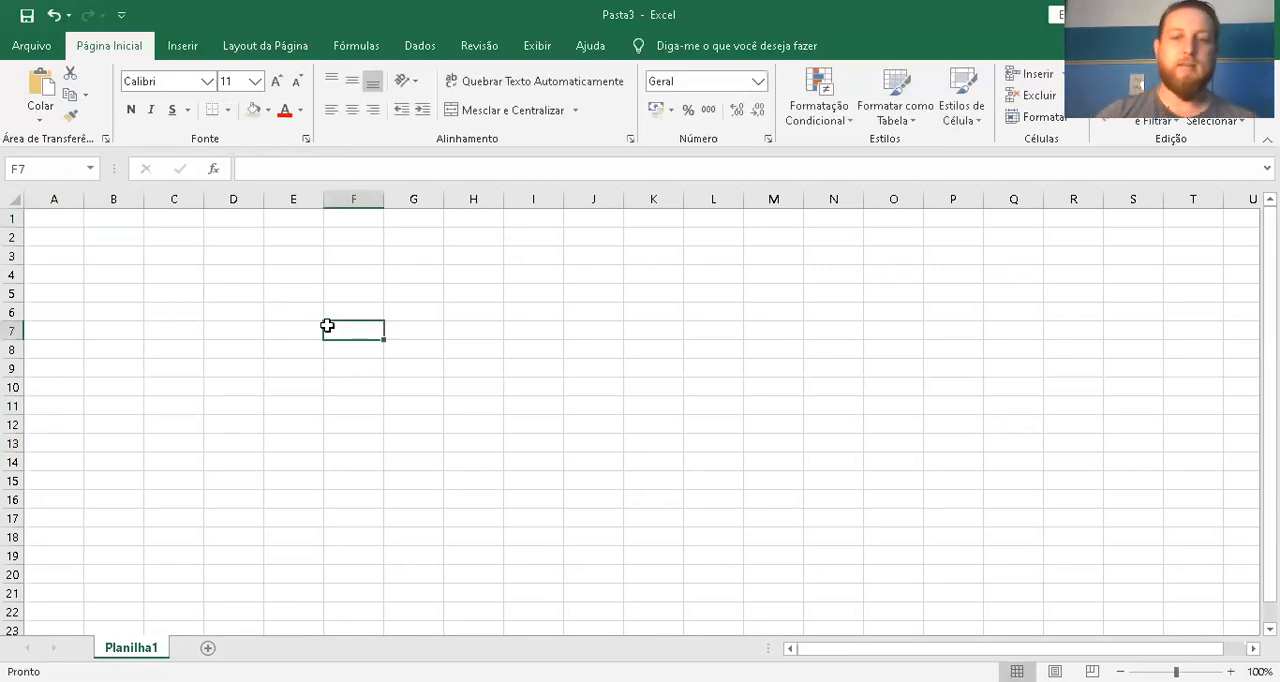
# Move the active cell around the empty grid one cell at a time in all directions, ending on G11
pyautogui.press('Right')
pyautogui.press('Down')
pyautogui.press('Left')
pyautogui.press('Left')
pyautogui.press('Up')
pyautogui.press('Right')
pyautogui.press('Up')
pyautogui.press('Right')
pyautogui.press('Left')
pyautogui.press('Right')
pyautogui.press('Up')
pyautogui.press('Up')
pyautogui.press('Down')
pyautogui.press('Down')
pyautogui.press('Down')
pyautogui.press('Down')
pyautogui.press('Left')
pyautogui.press('Up')
pyautogui.press('Up')
pyautogui.press('Right')
pyautogui.press('Down')
pyautogui.press('Left')
pyautogui.press('Down')
pyautogui.press('Down')
pyautogui.press('Left')
pyautogui.press('Down')
pyautogui.press('Right')
pyautogui.press('Right')
pyautogui.press('Down')
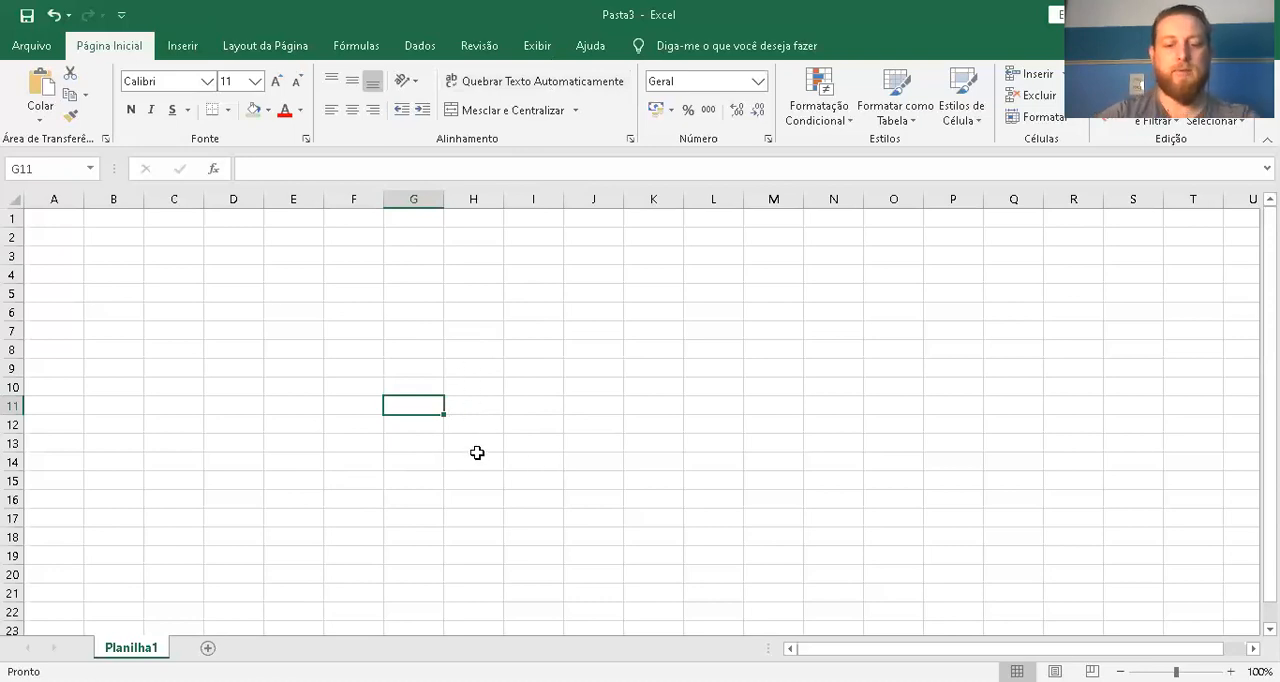
# Enter a long line of filler text in cell G11, starting with "kasd pakosd joask jaoksd joask odja"
pyautogui.write('kasd pakosd joask')
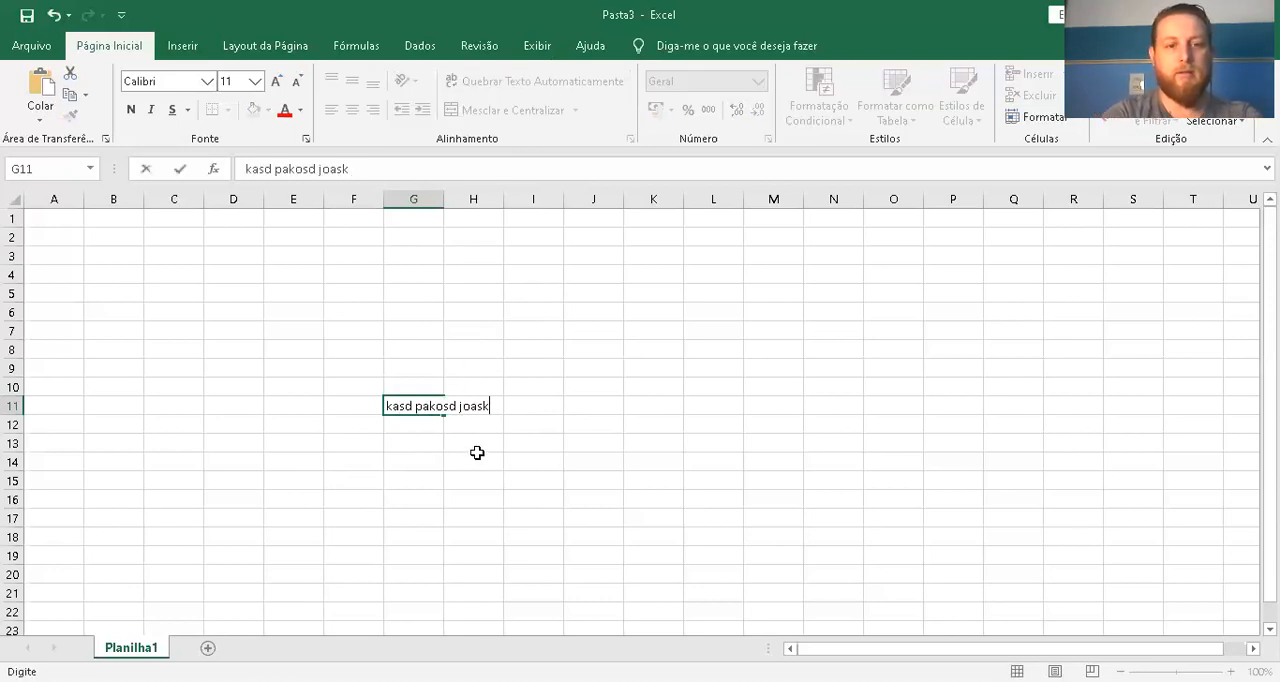
pyautogui.write(' jaoksd joask odja oskdjoa o skdao sdo')
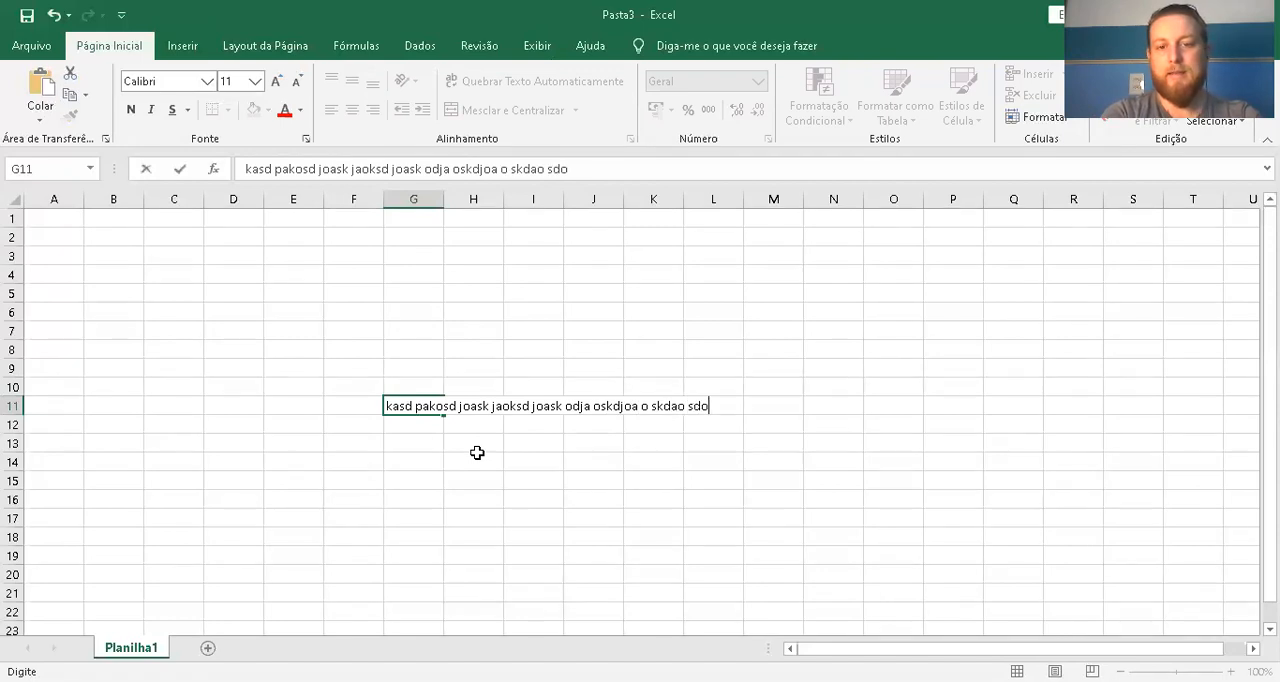
pyautogui.write('ak odaksj dok oas jok daoks aosk doaksjkod j')
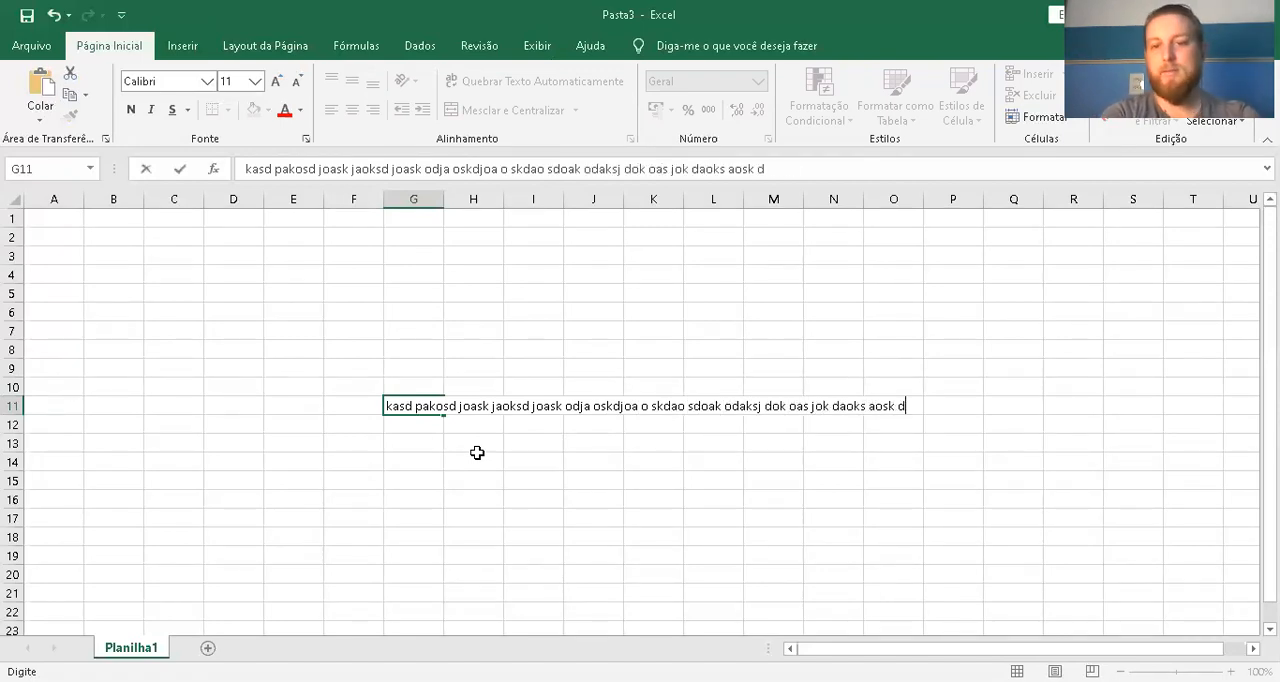
pyautogui.press('Return')
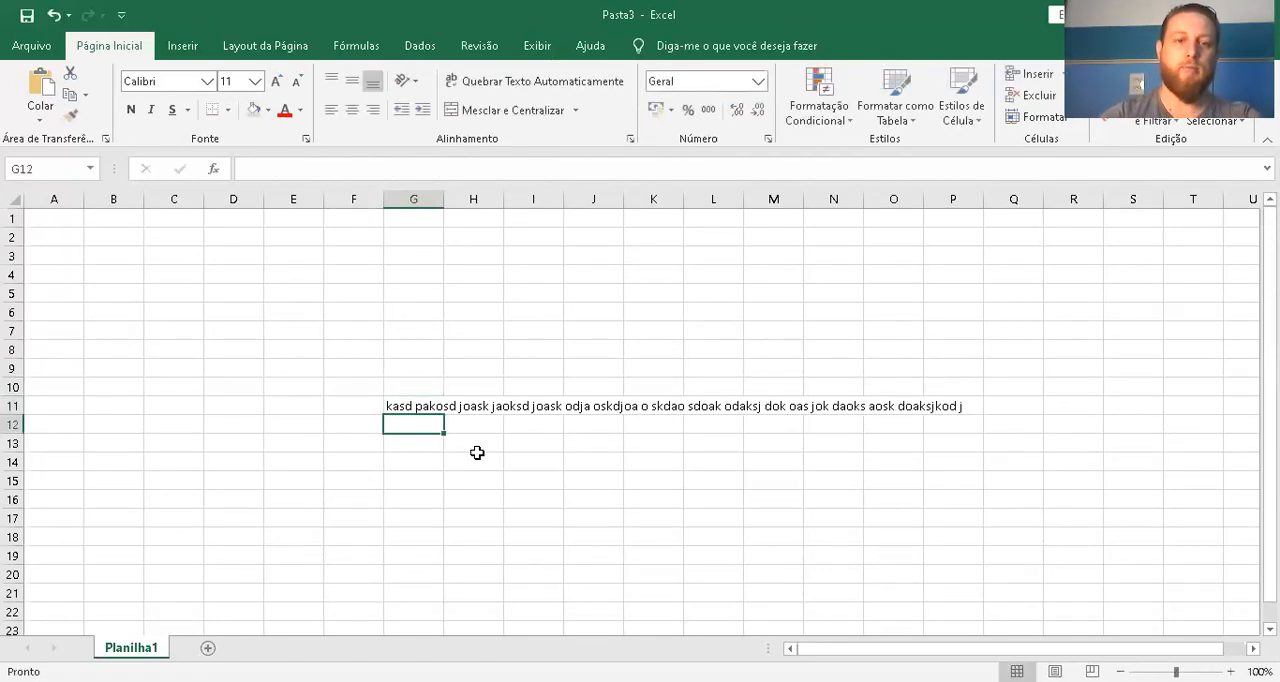
# Examine the actual contents of the cells from G11 to L11 along the overflowing text
pyautogui.click(396, 406)
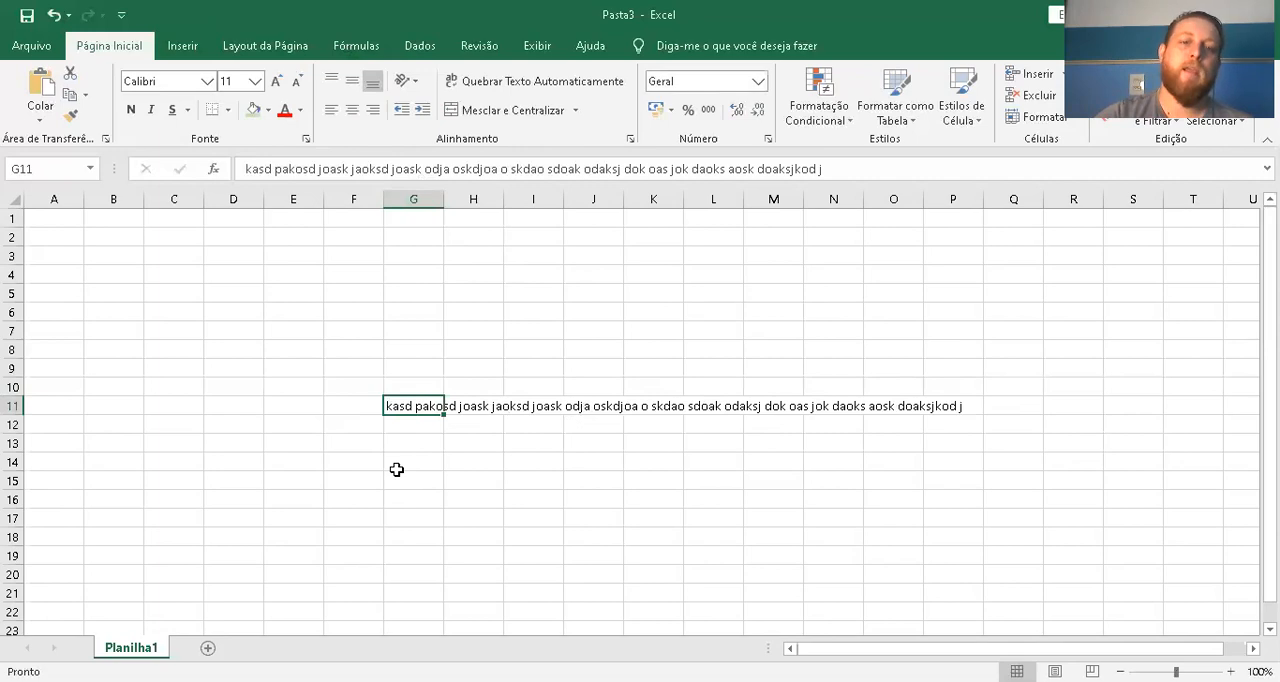
pyautogui.click(473, 404)
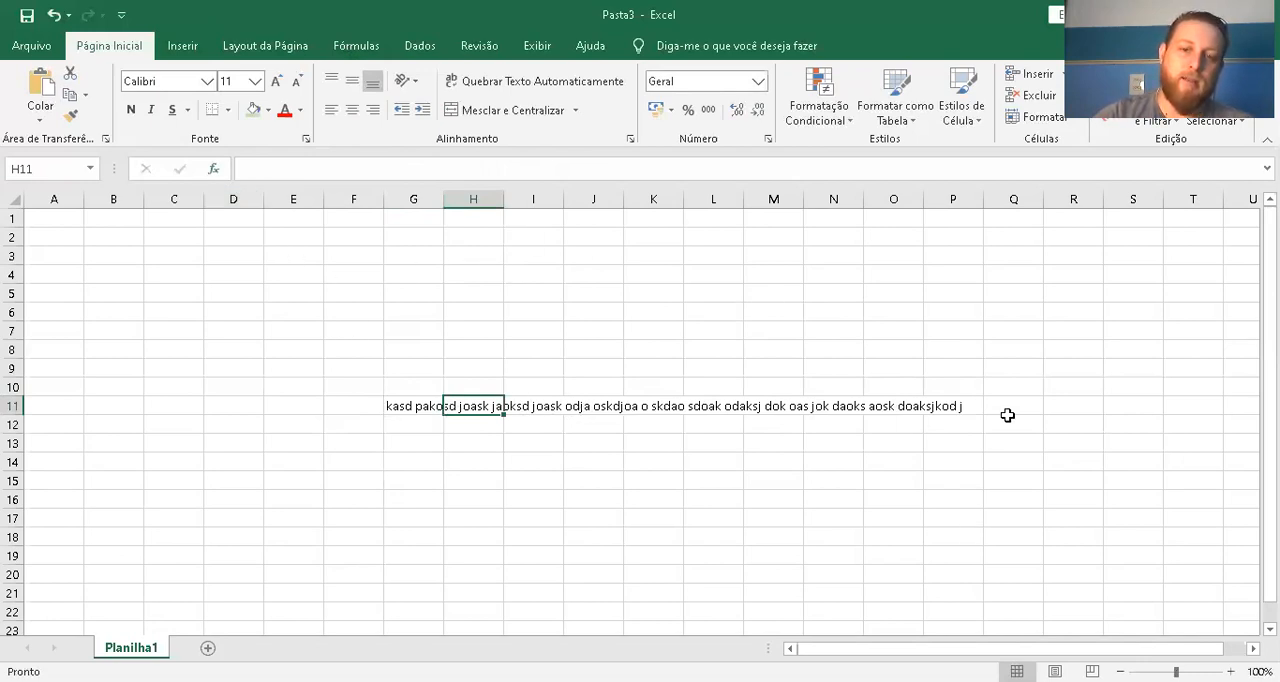
pyautogui.click(405, 407)
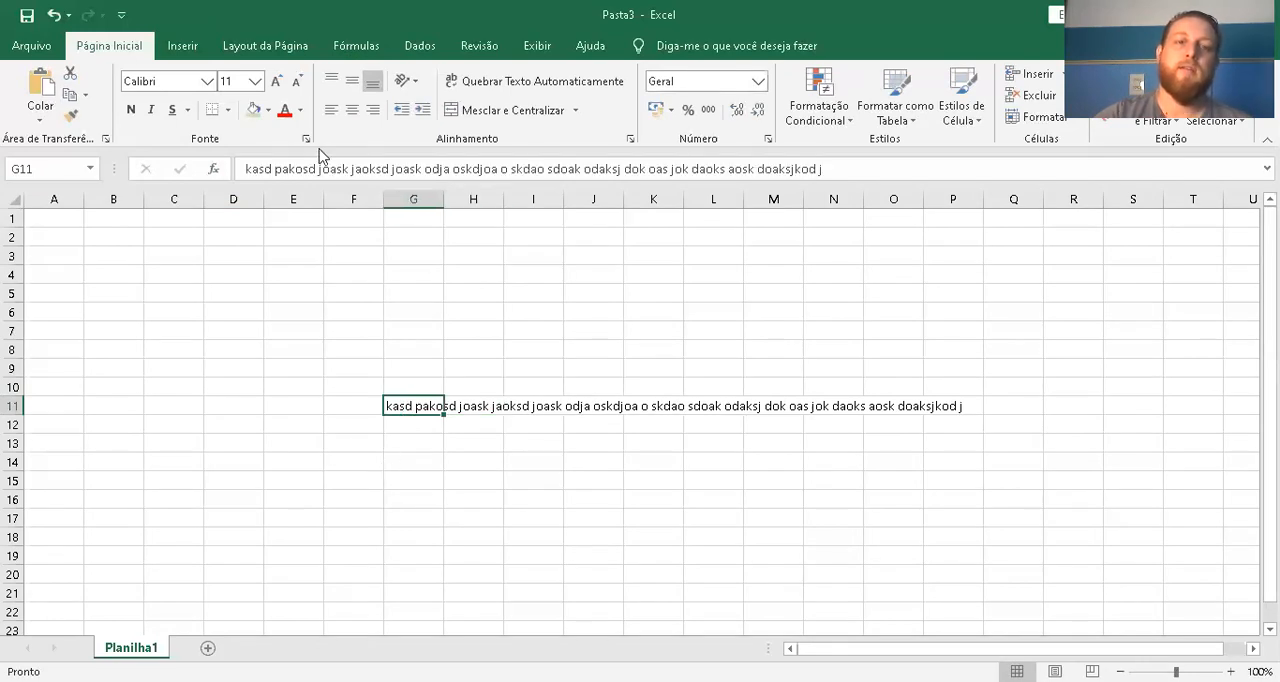
pyautogui.click(473, 405)
pyautogui.click(548, 411)
pyautogui.click(600, 407)
pyautogui.click(672, 410)
pyautogui.click(710, 406)
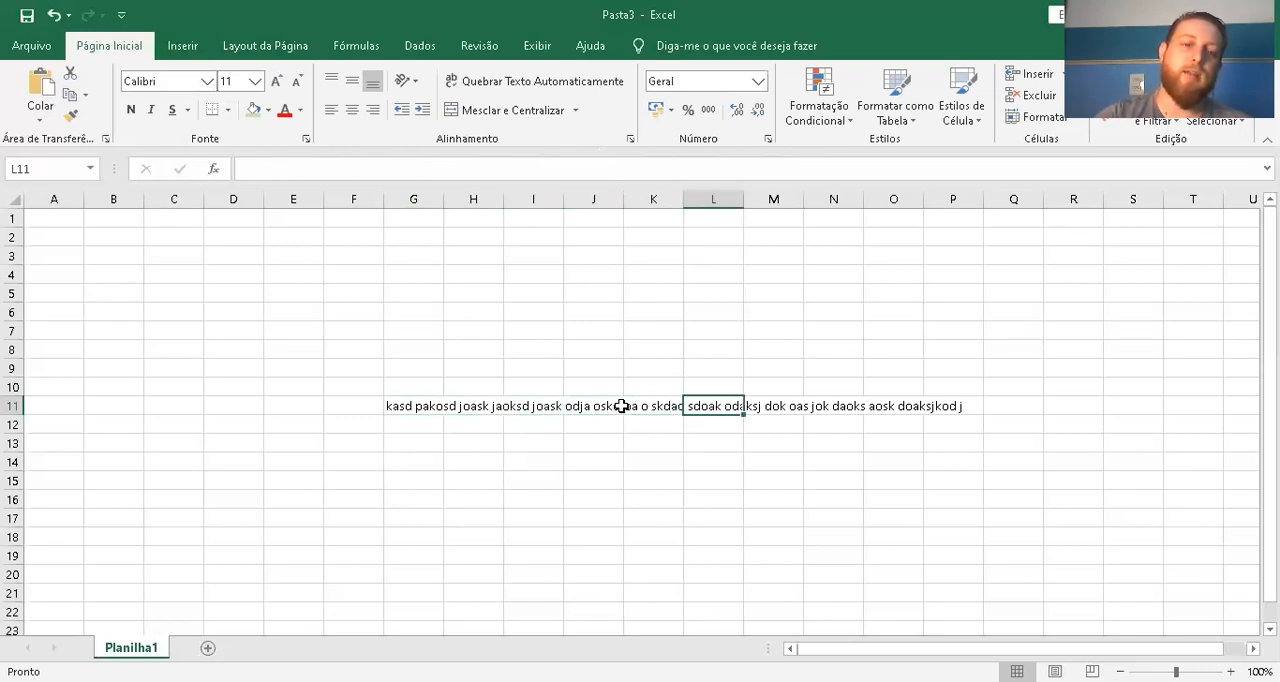
# Enter the person's full name in cell H11 and check the stored contents of G11 and H11
pyautogui.click(467, 407)
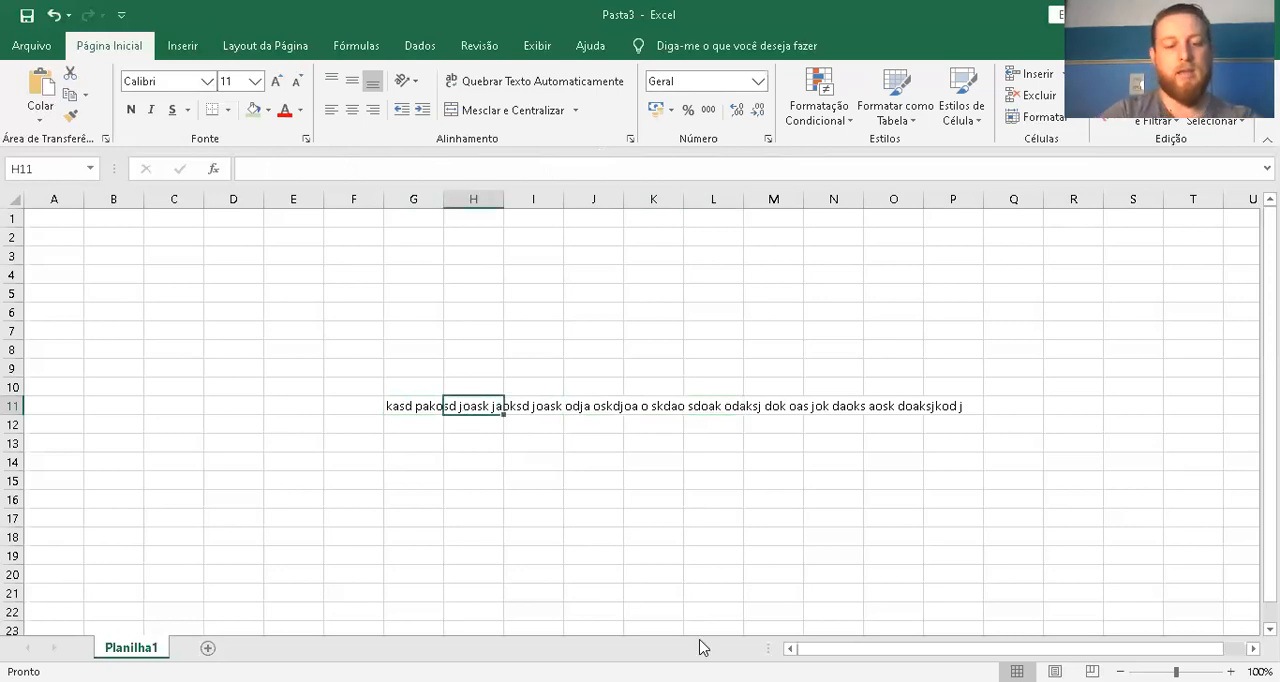
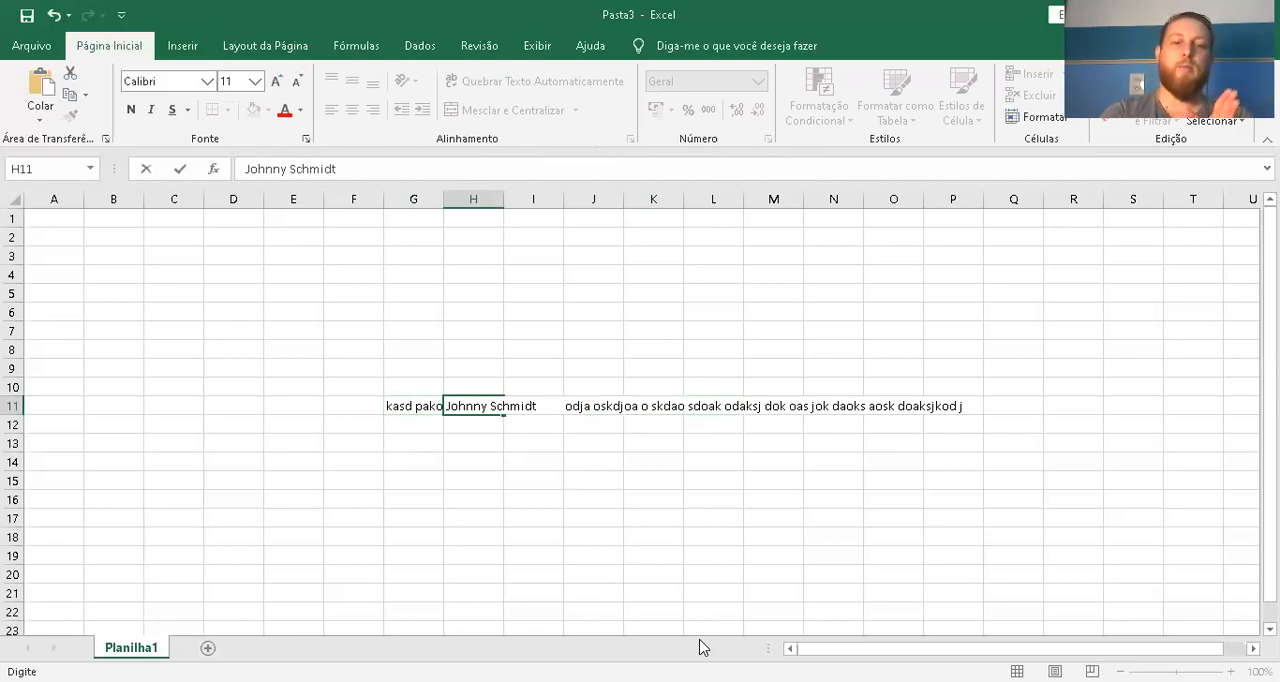
pyautogui.press('Return')
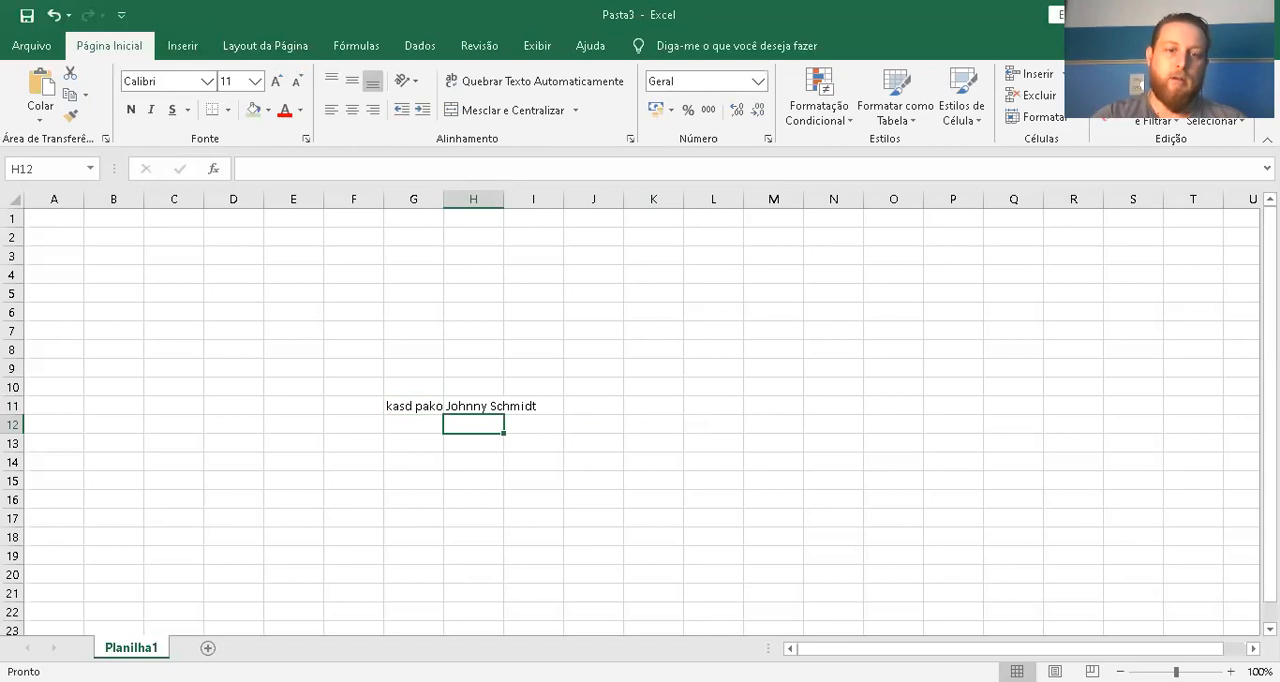
pyautogui.click(404, 406)
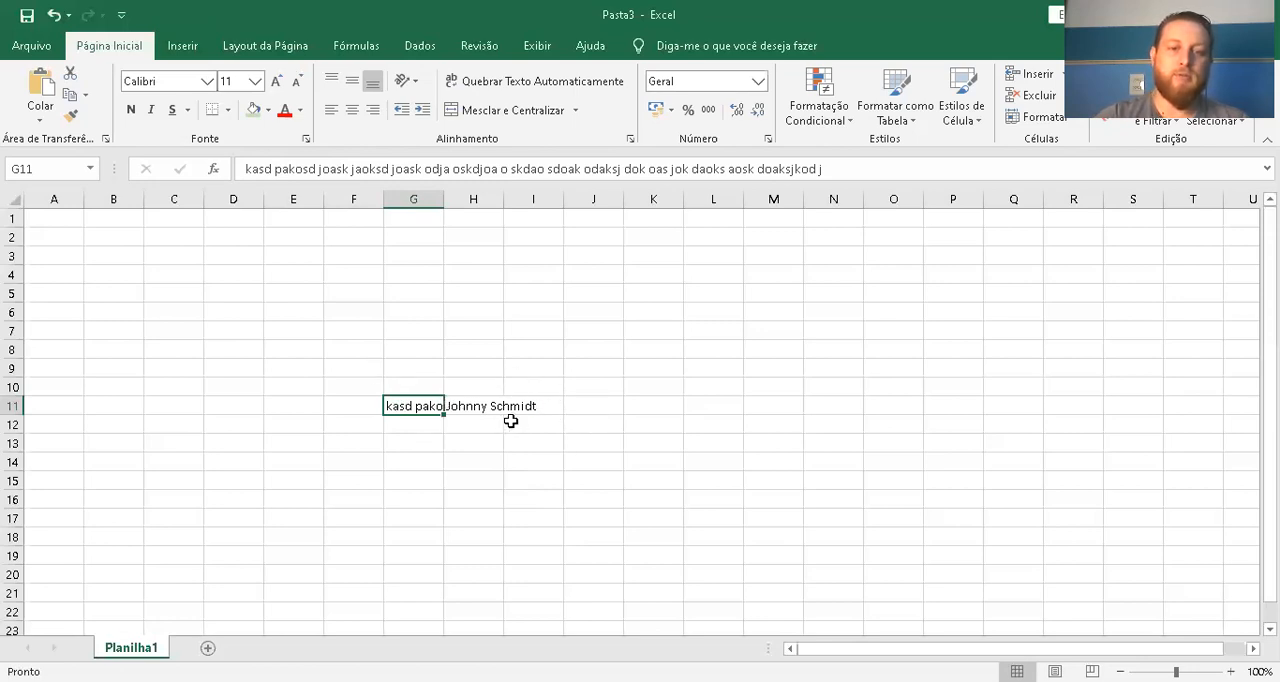
pyautogui.click(475, 407)
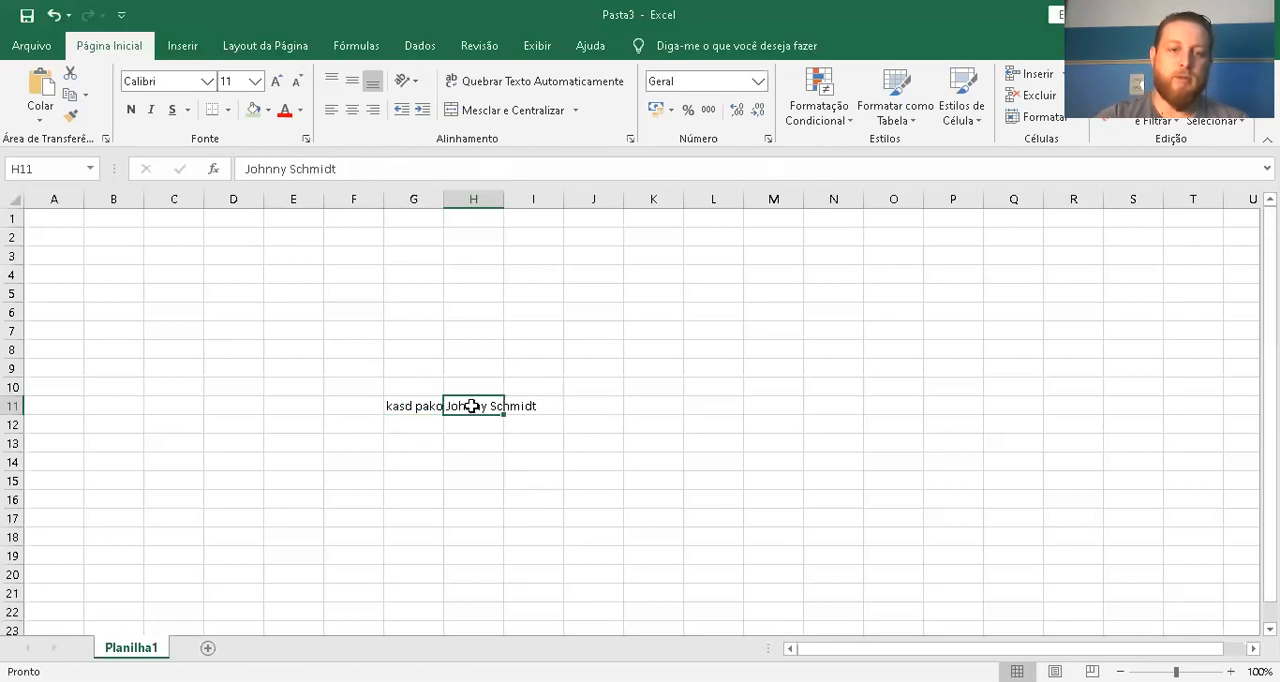
# Enter "Dois Irmãos" in cell I11, correcting the missing "m" before confirming the entry
pyautogui.click(530, 407)
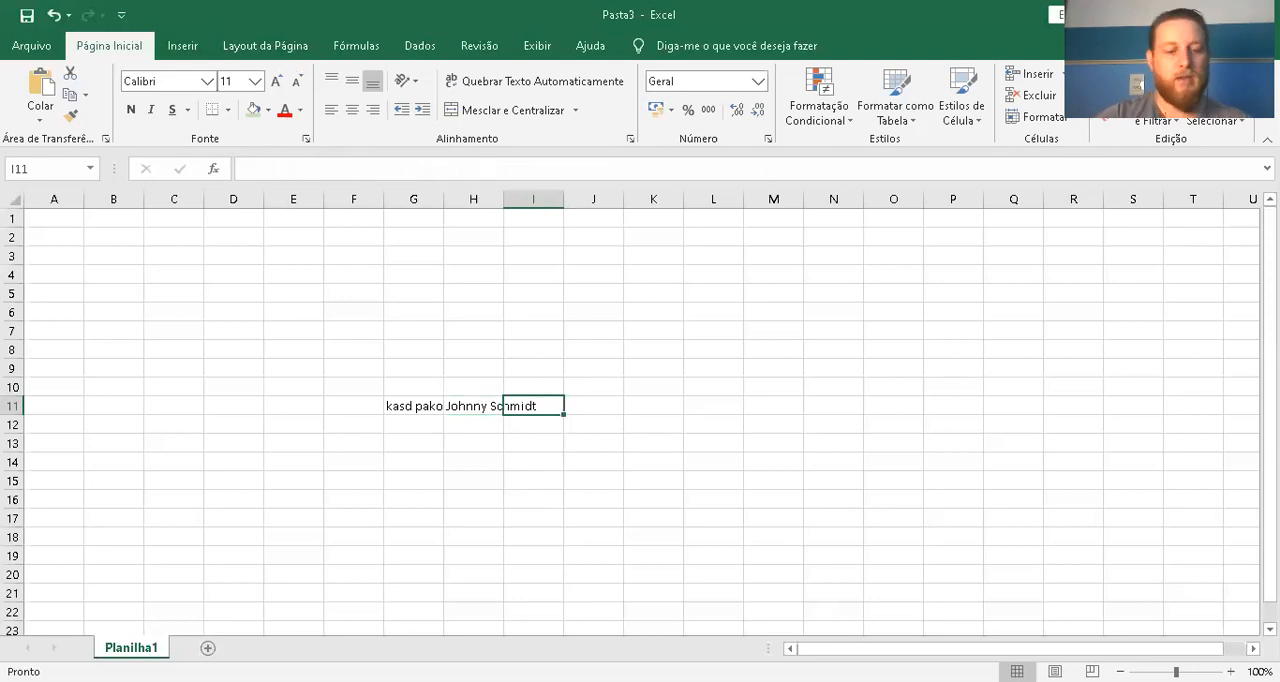
pyautogui.write('Doi')
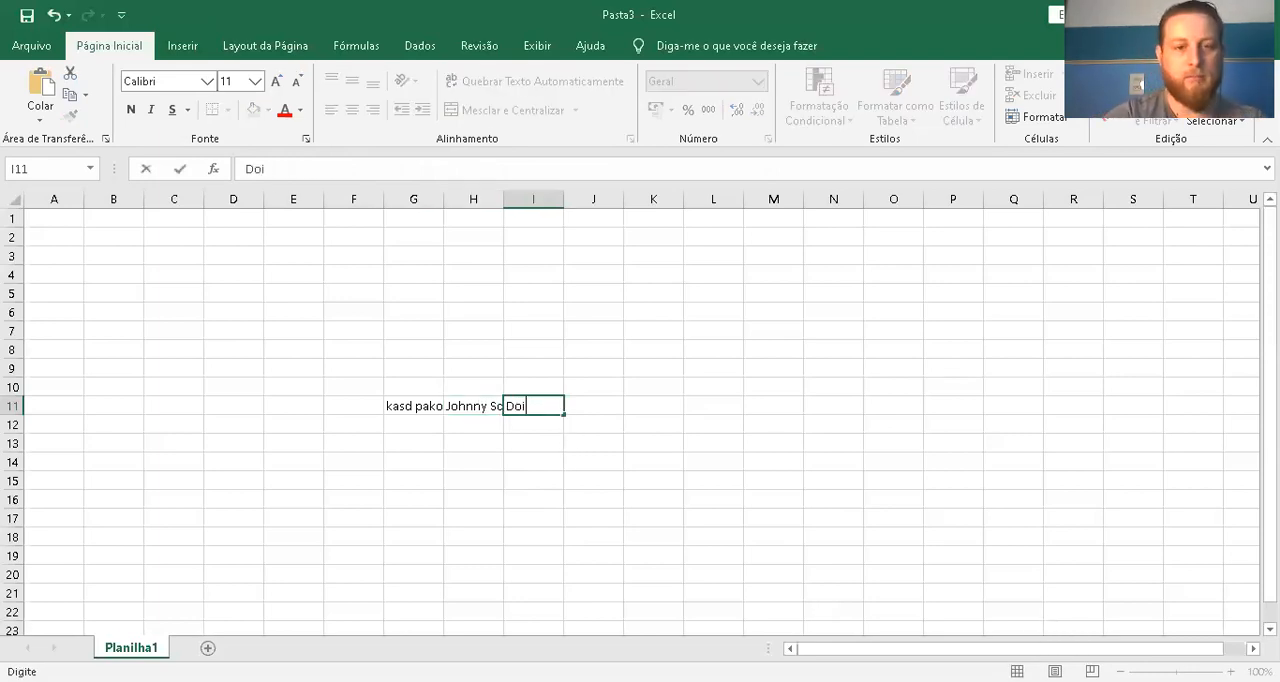
pyautogui.write('s Irãos')
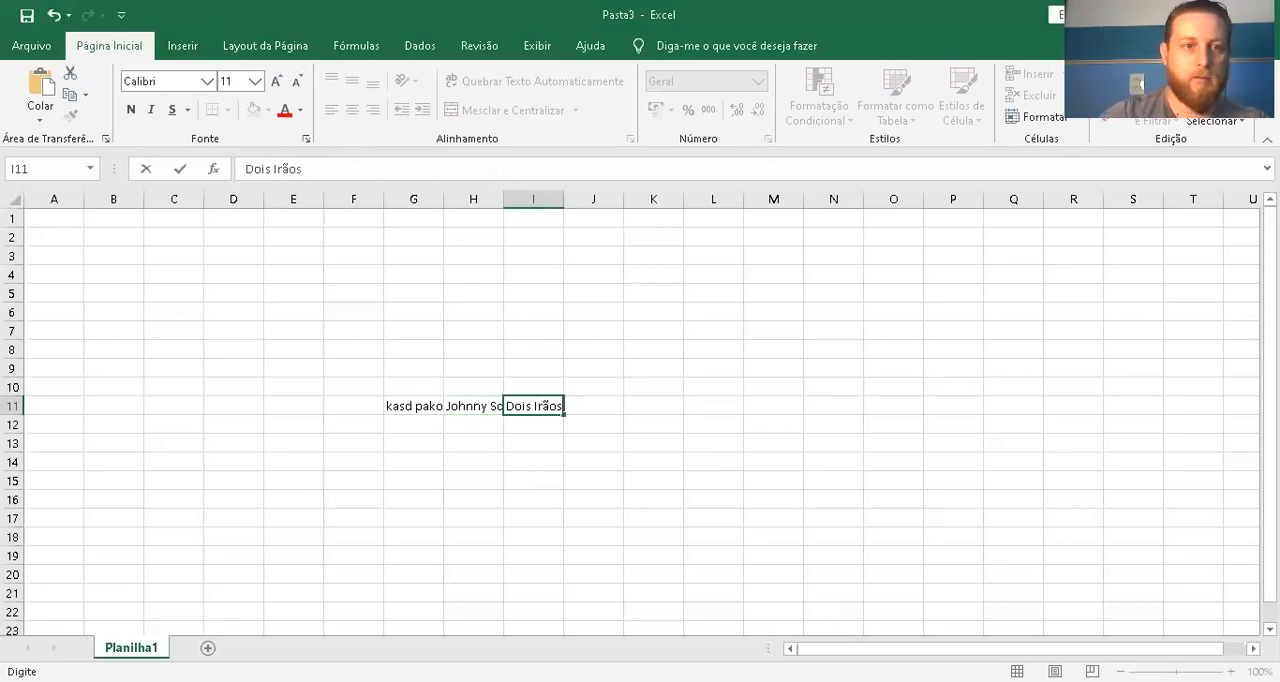
pyautogui.click(283, 168)
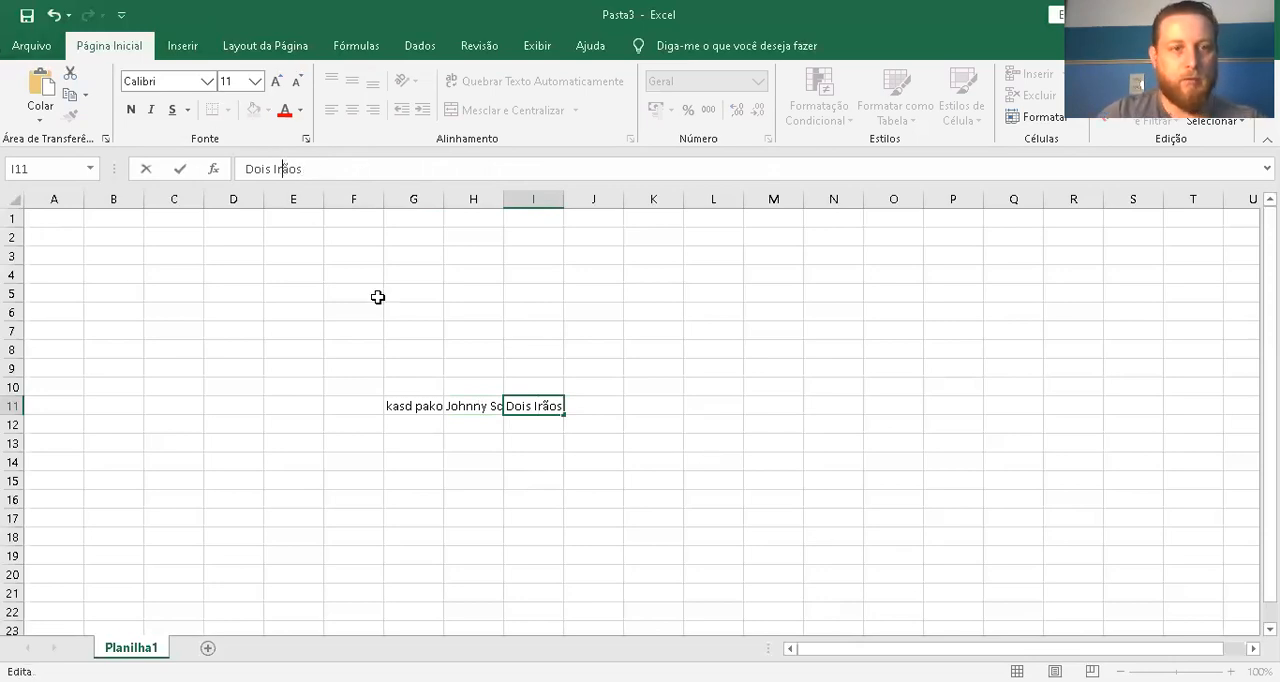
pyautogui.write('m')
pyautogui.press('Return')
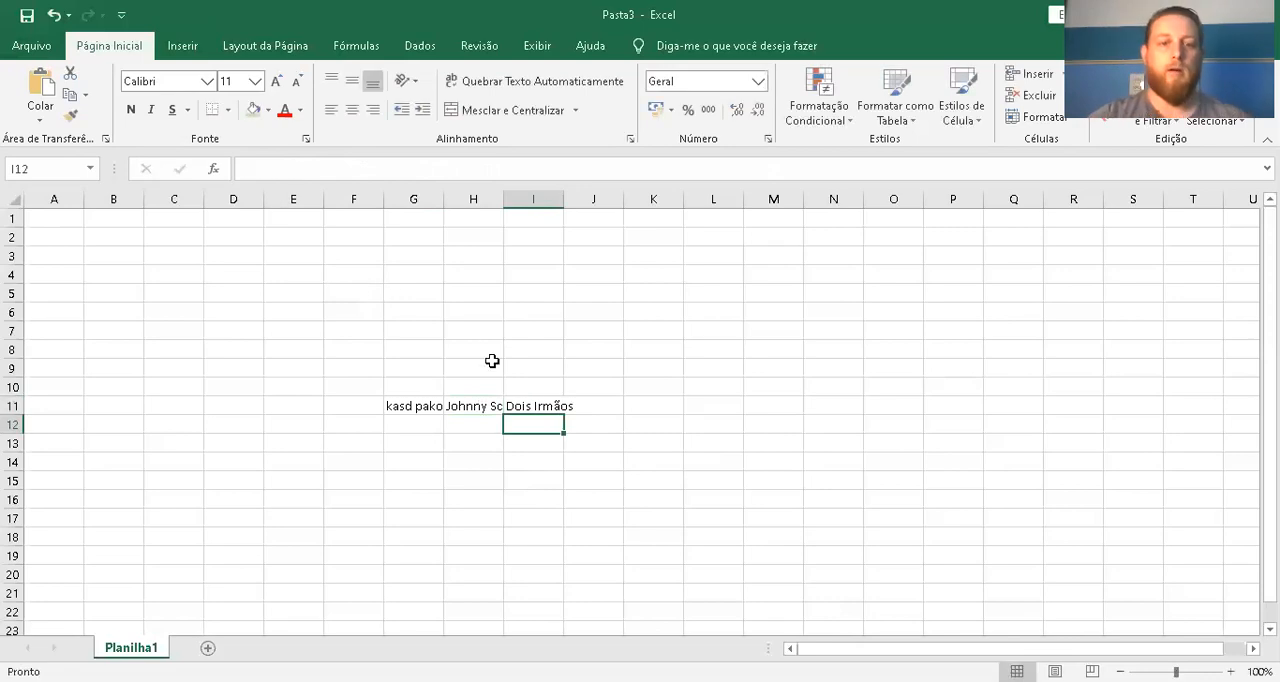
# Check the contents of H11 and I11, and highlight the whole of column I and the whole of row 4
pyautogui.click(490, 410)
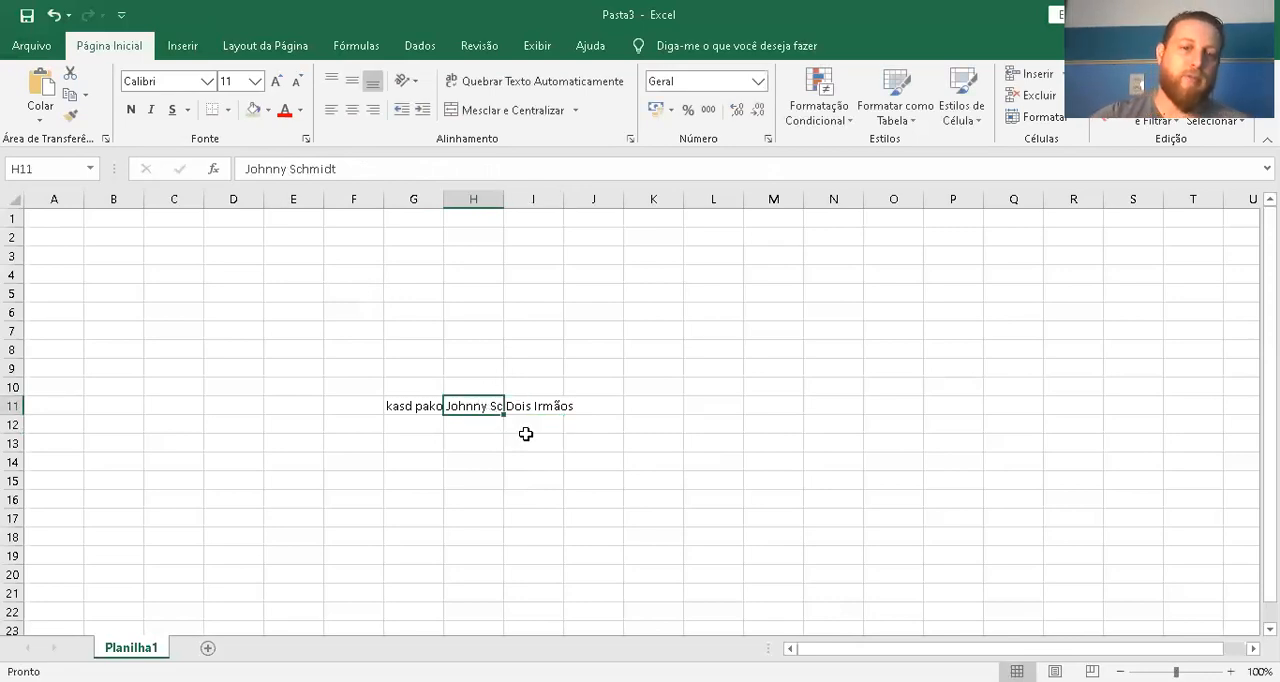
pyautogui.click(540, 408)
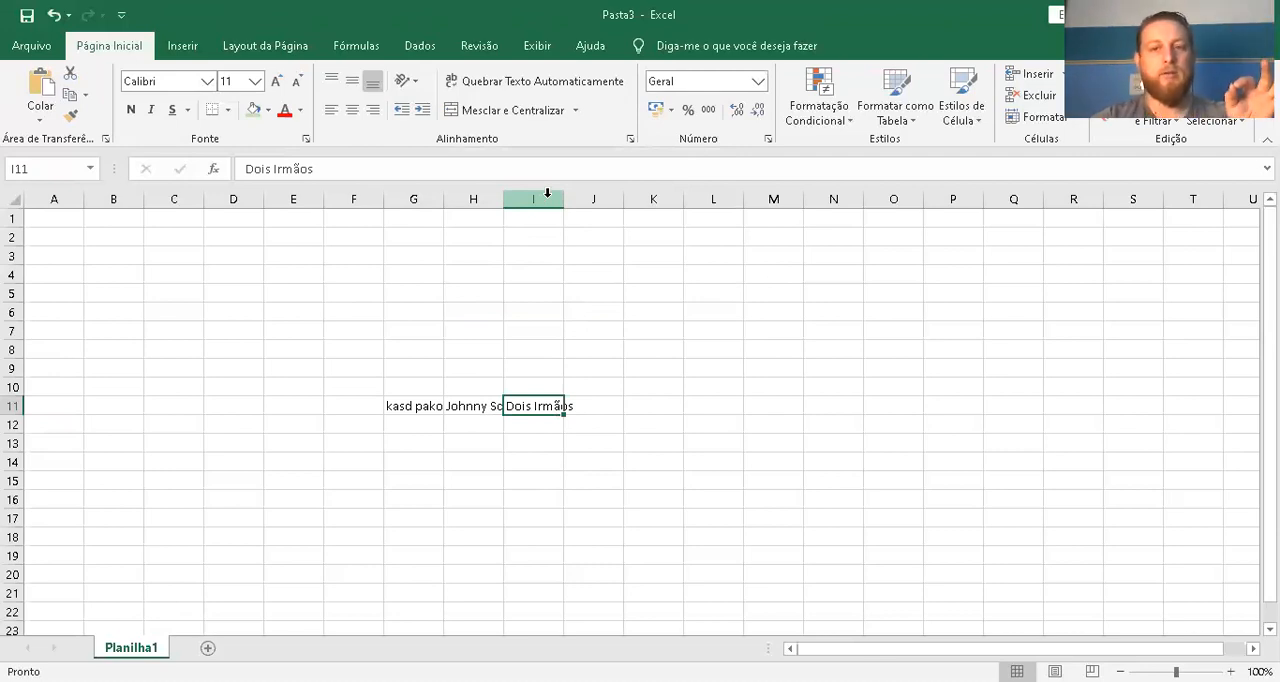
pyautogui.click(548, 197)
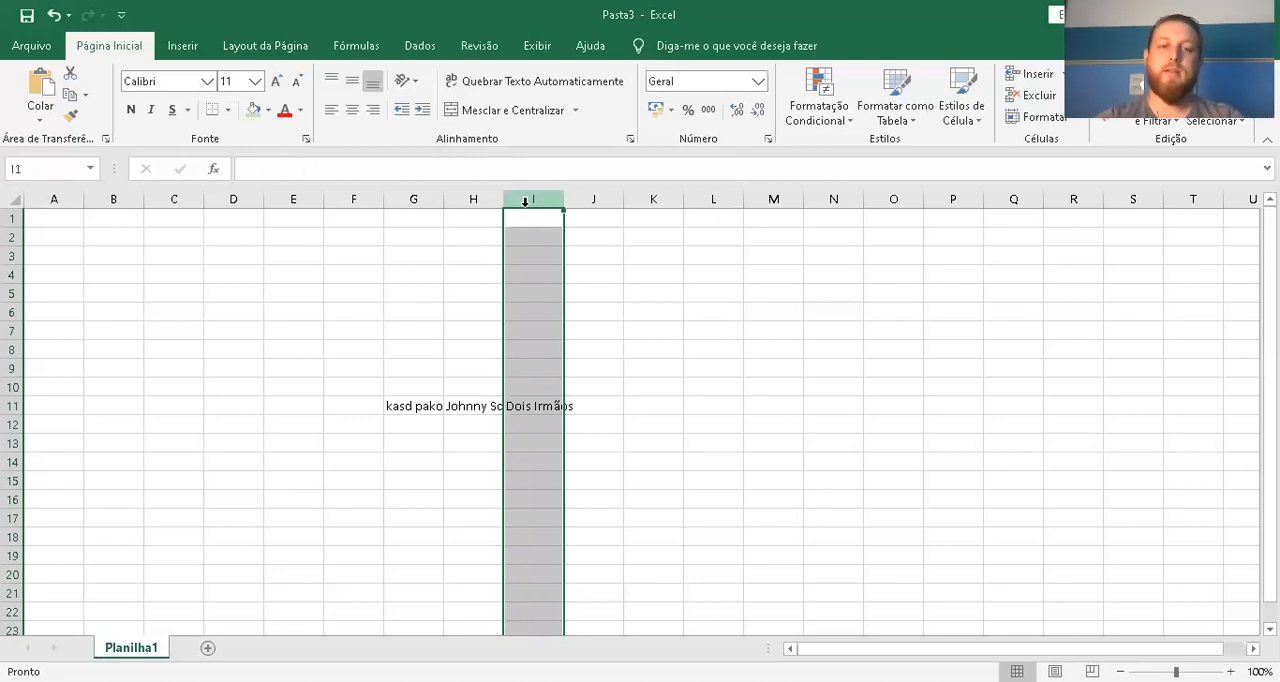
pyautogui.click(518, 219)
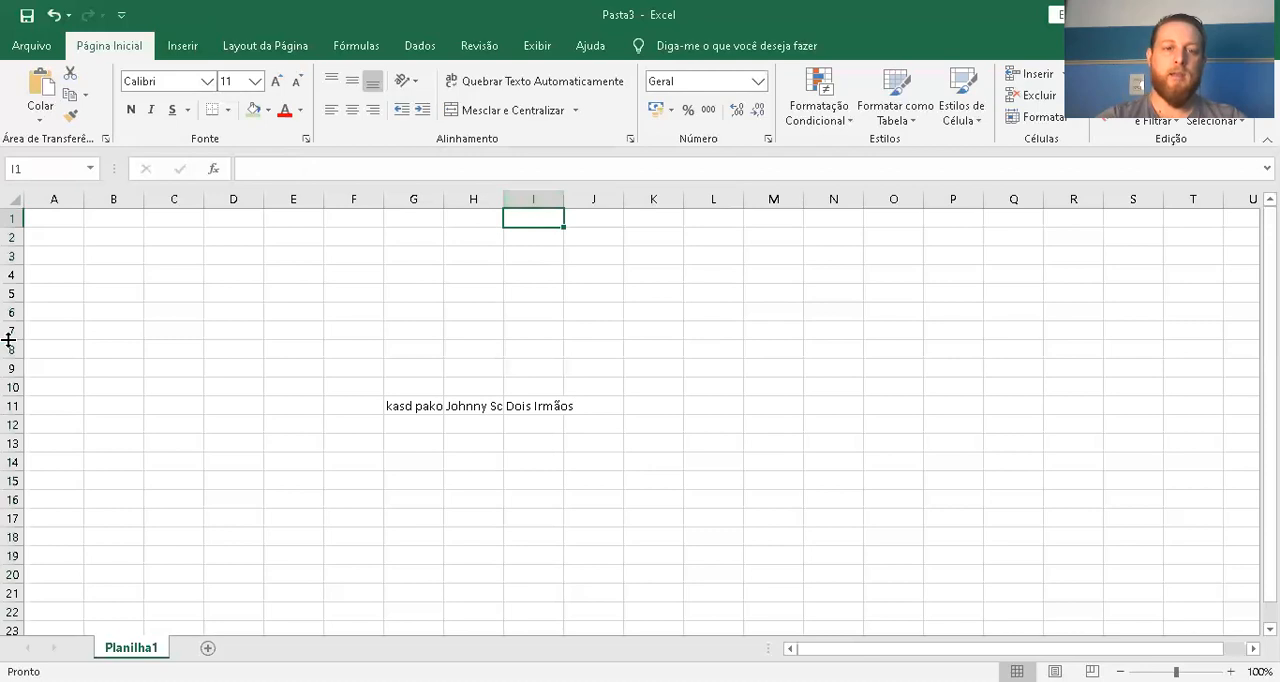
pyautogui.click(14, 273)
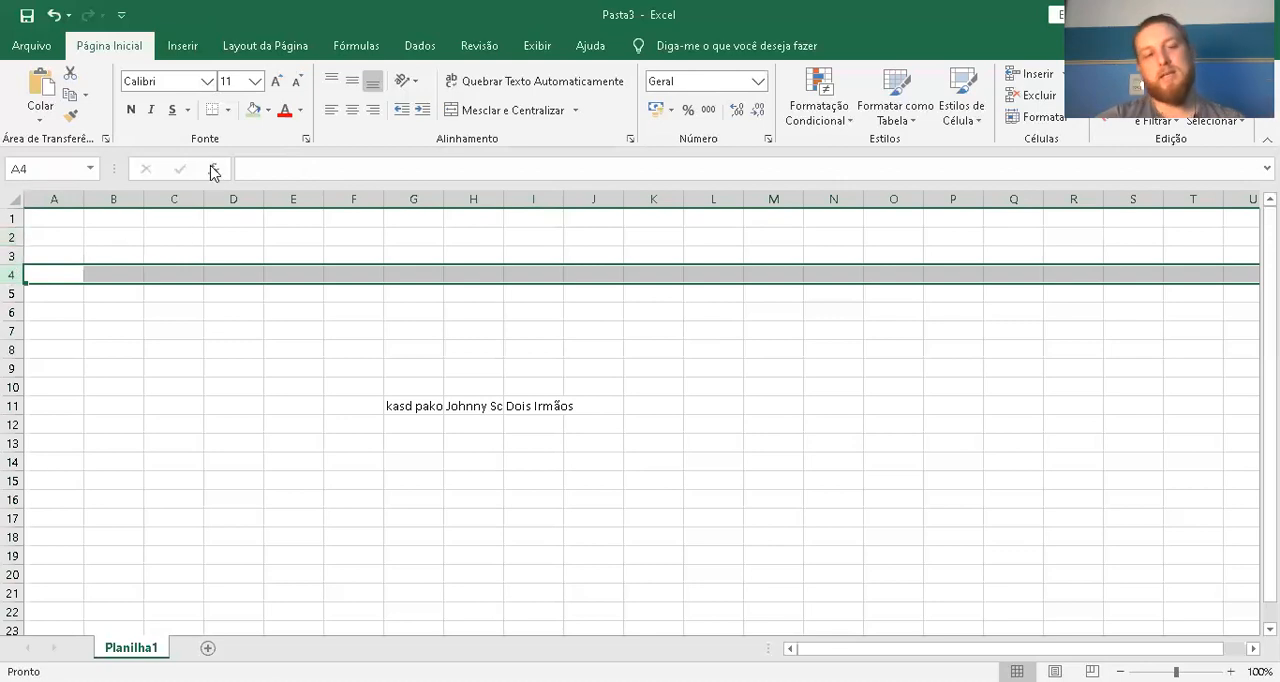
pyautogui.click(530, 406)
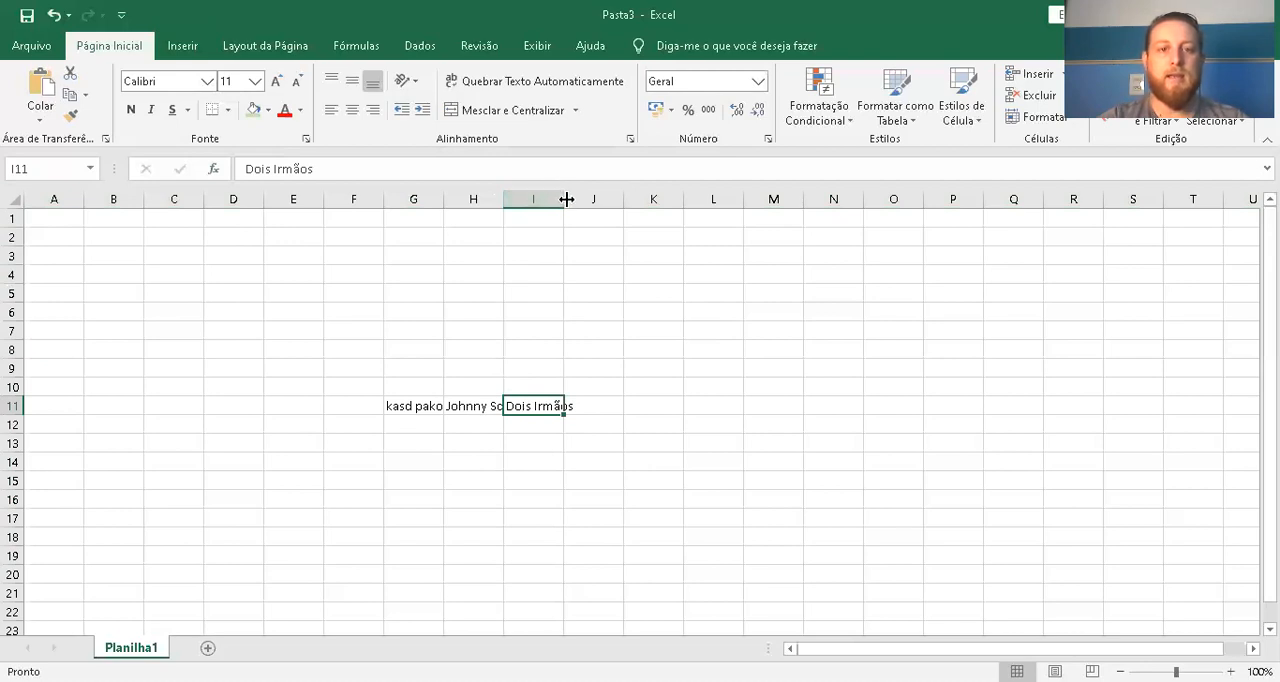
# Try widening and narrowing column I by hand, and AutoFit its width to the text "Dois Irmãos"
pyautogui.moveTo(565, 199); pyautogui.dragTo(581, 199)
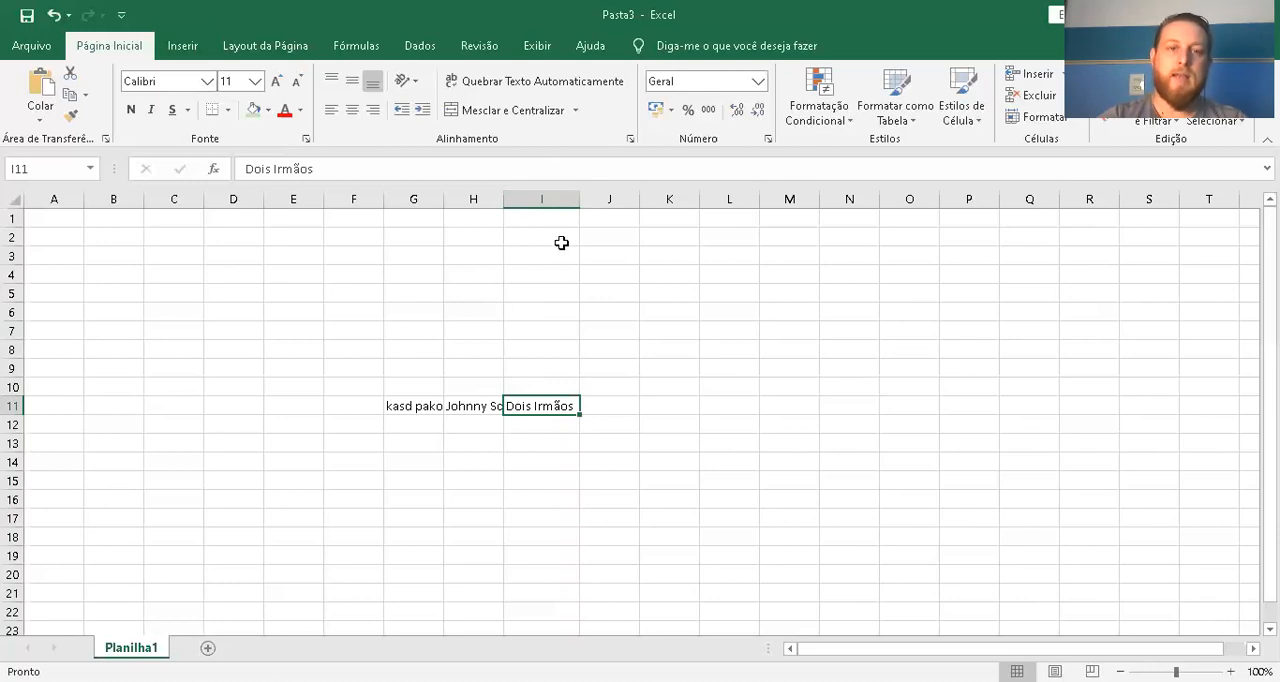
pyautogui.moveTo(579, 198); pyautogui.dragTo(563, 198)
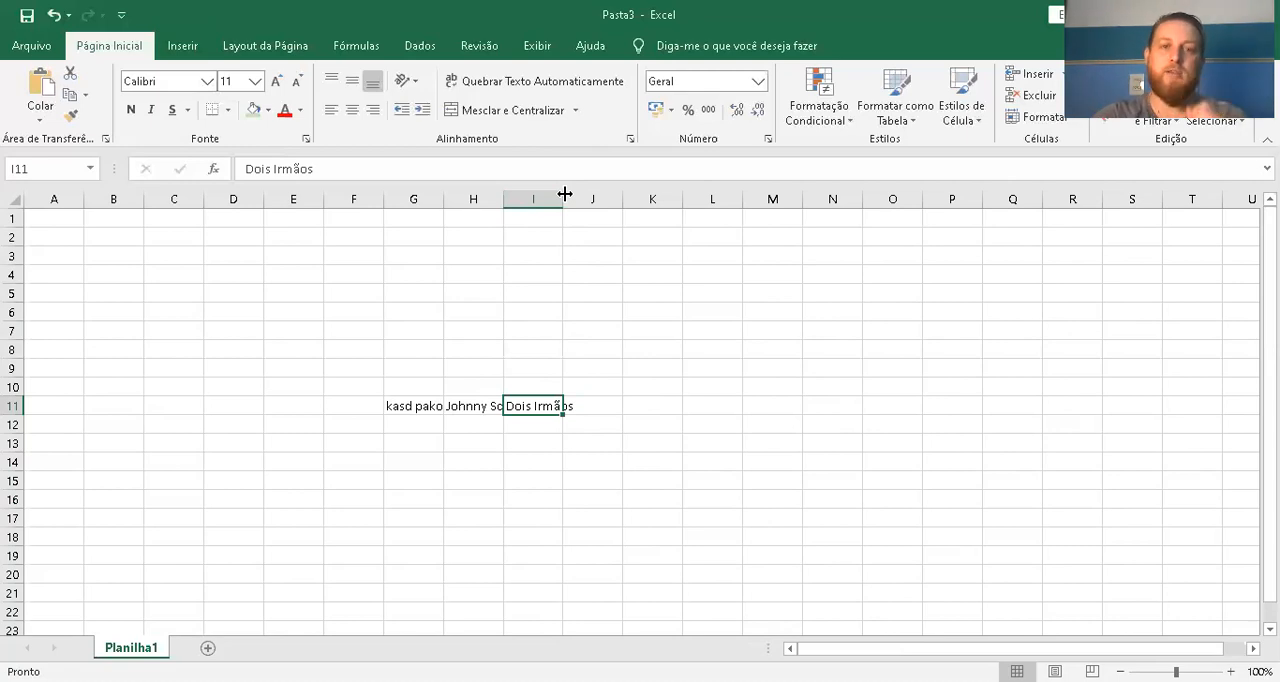
pyautogui.doubleClick(565, 193)
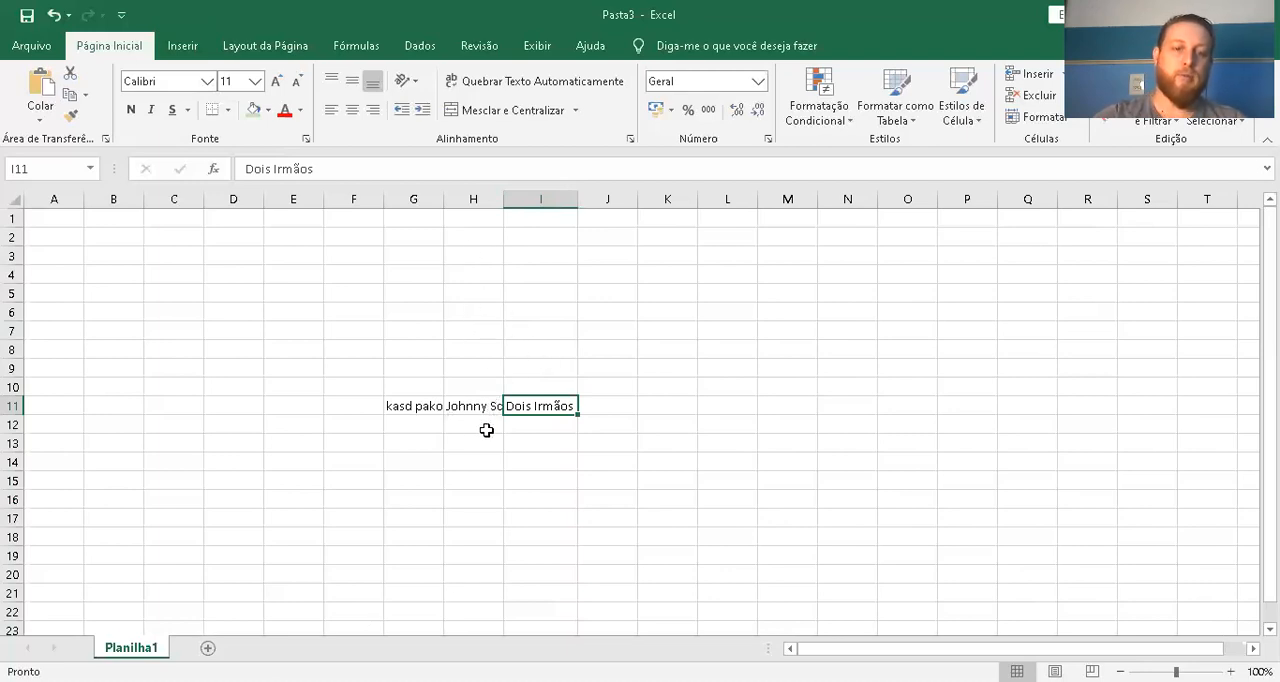
# AutoFit column H to its contents, and enter a second person's full name in cell H12
pyautogui.doubleClick(505, 199)
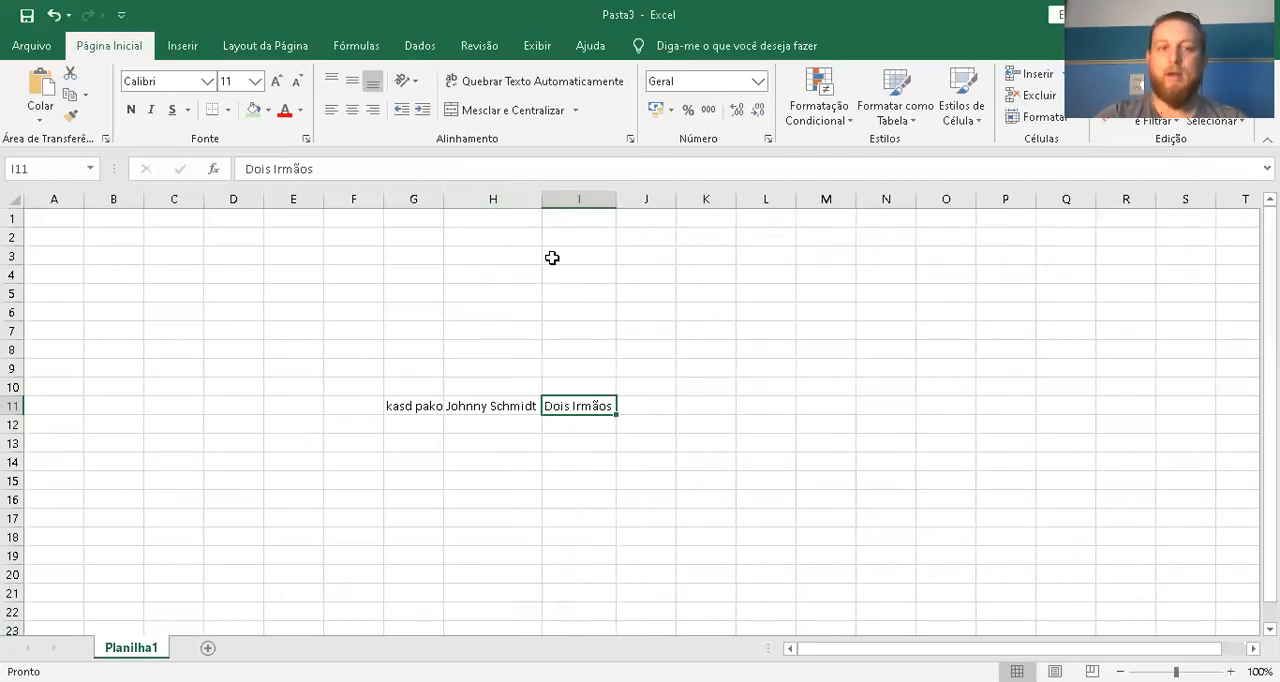
pyautogui.click(509, 426)
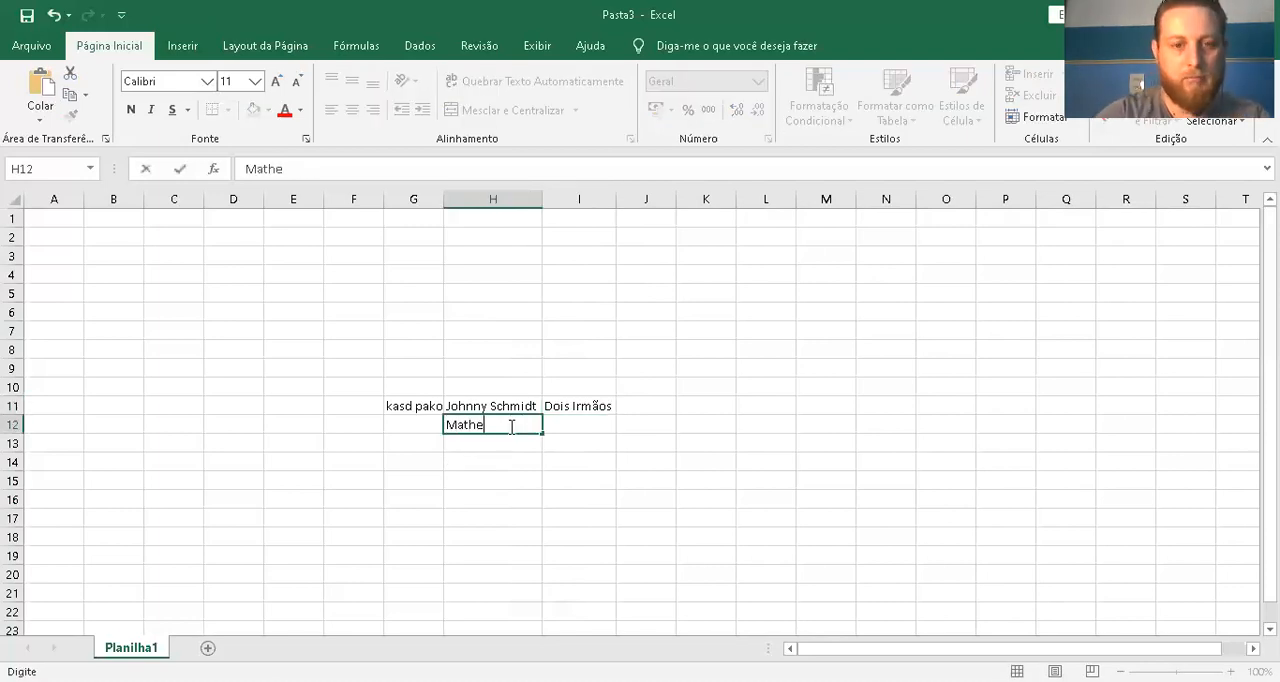
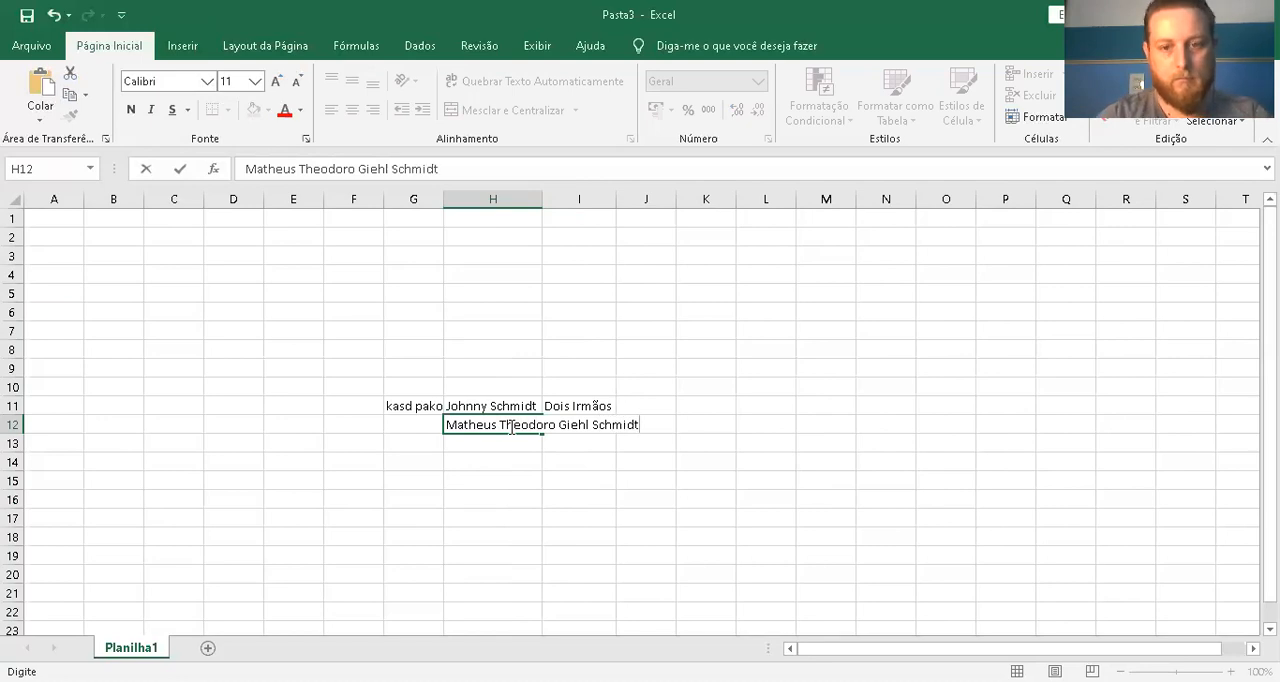
pyautogui.press('Return')
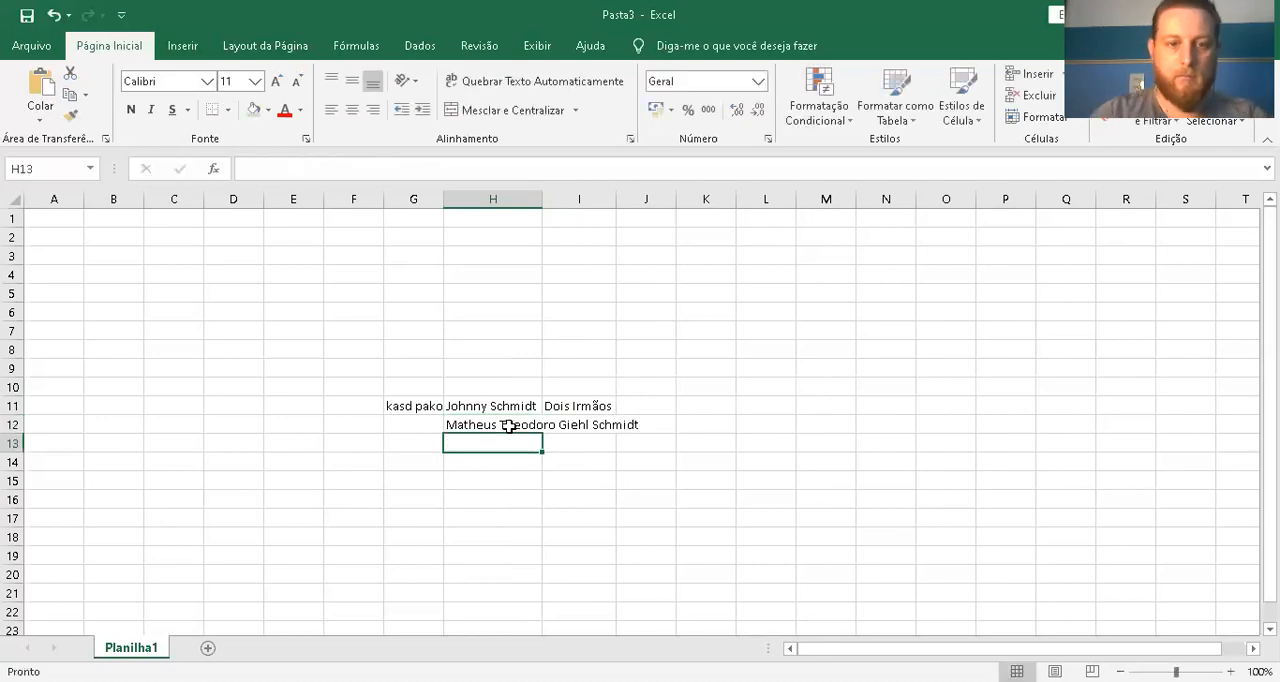
# Enter "Dois Irmãos" in cell I12, and AutoFit column H to the full name in H12
pyautogui.click(512, 424)
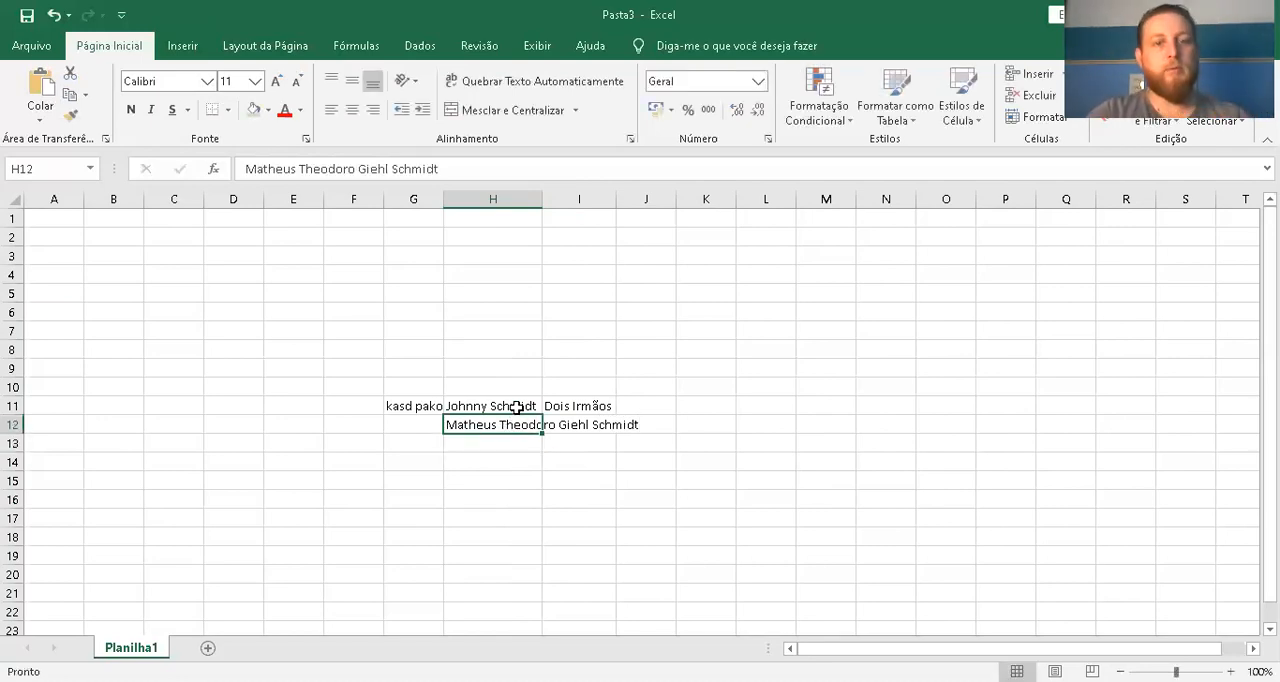
pyautogui.click(516, 406)
pyautogui.click(578, 425)
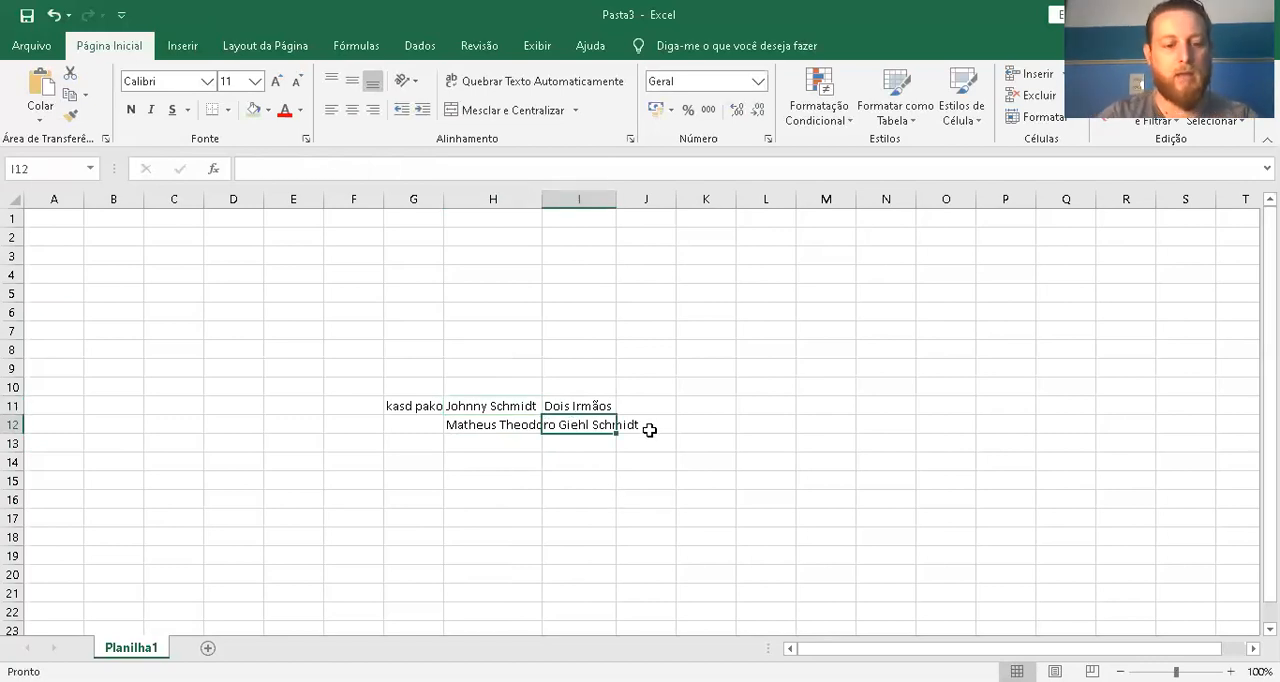
pyautogui.write('Dois Irmãos')
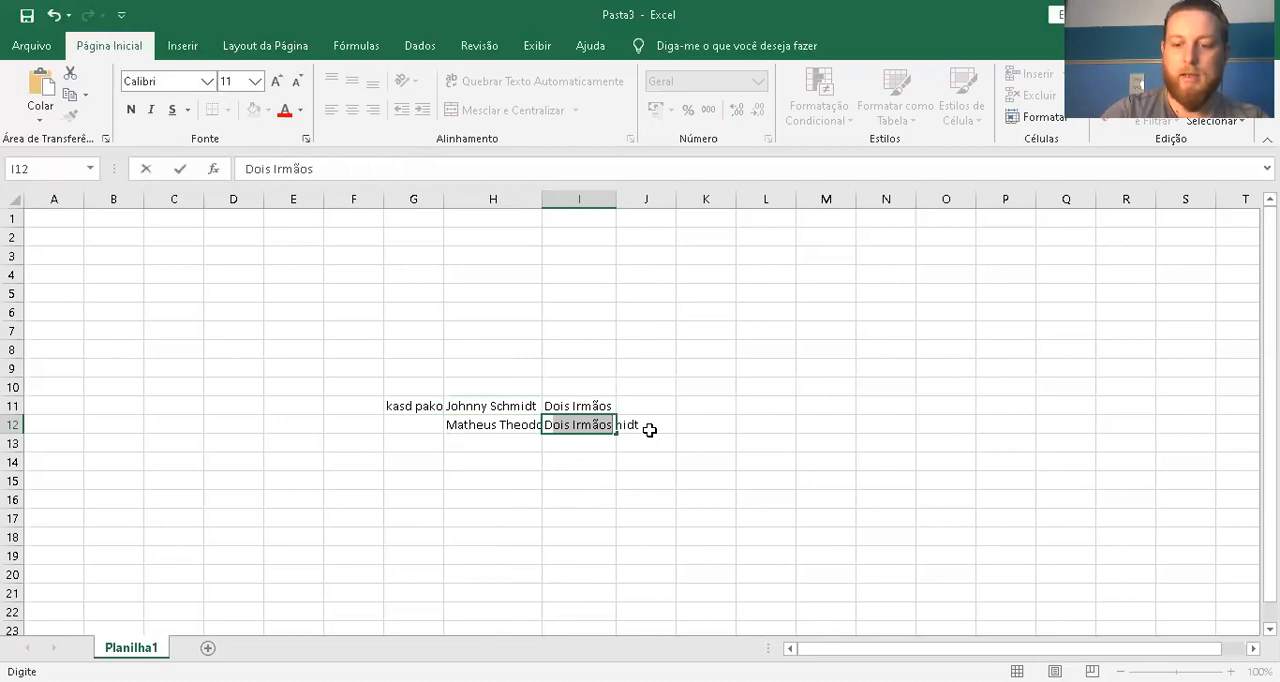
pyautogui.press('Return')
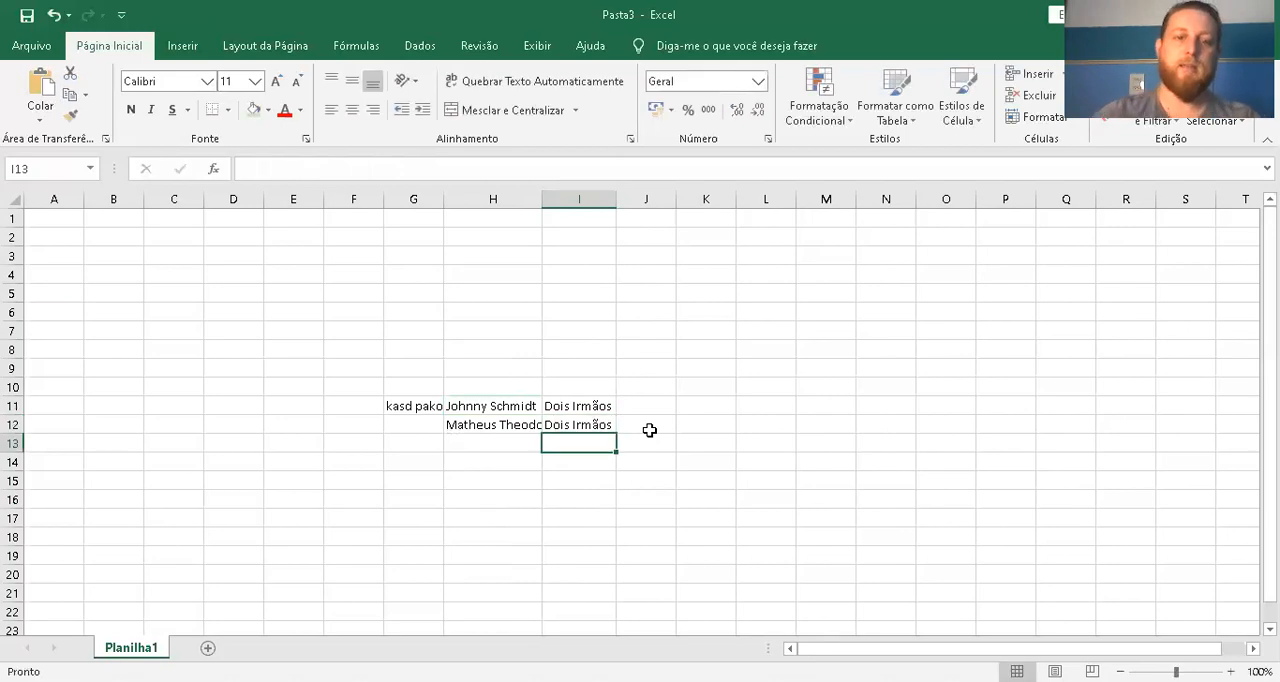
pyautogui.click(473, 424)
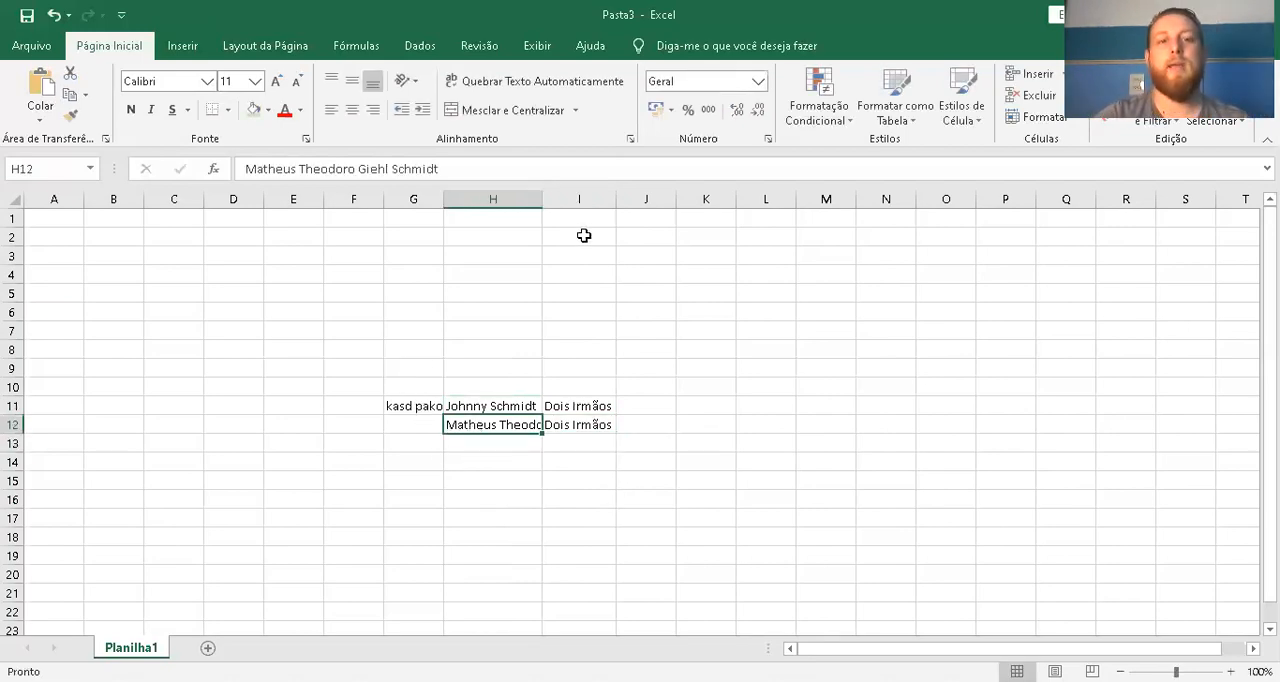
pyautogui.doubleClick(539, 196)
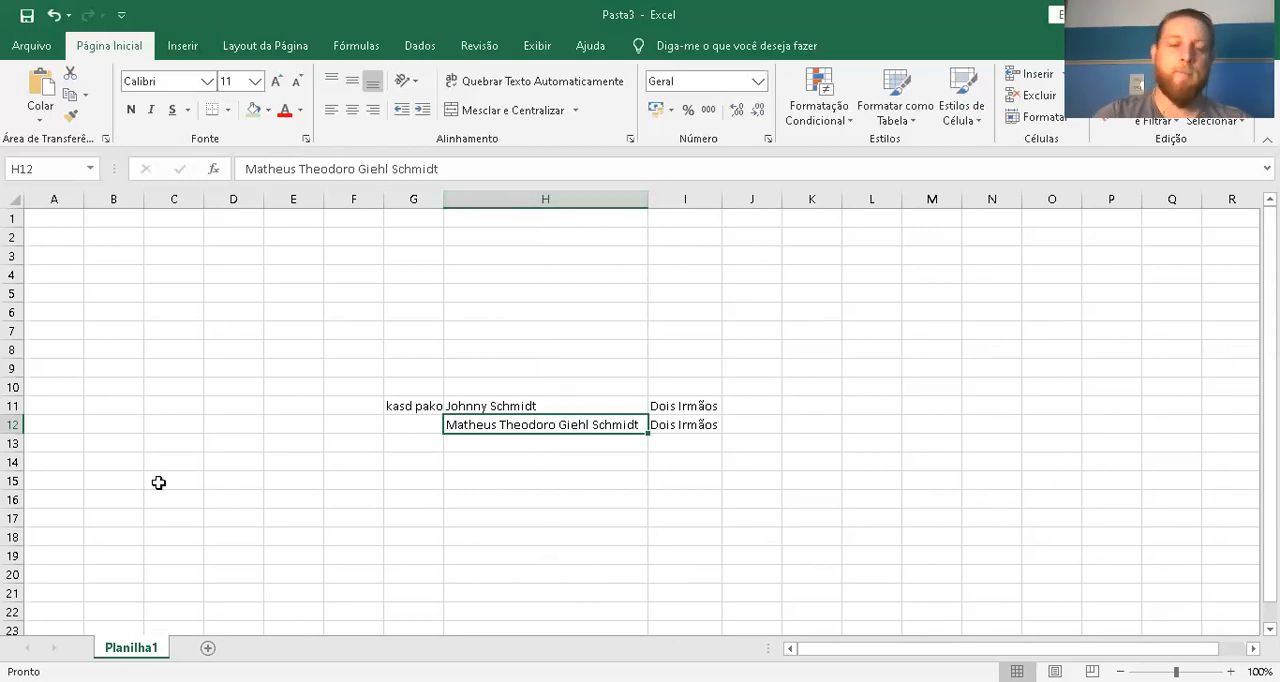
# Try AutoFitting column G to the long text in G11, and undo the width change
pyautogui.click(405, 406)
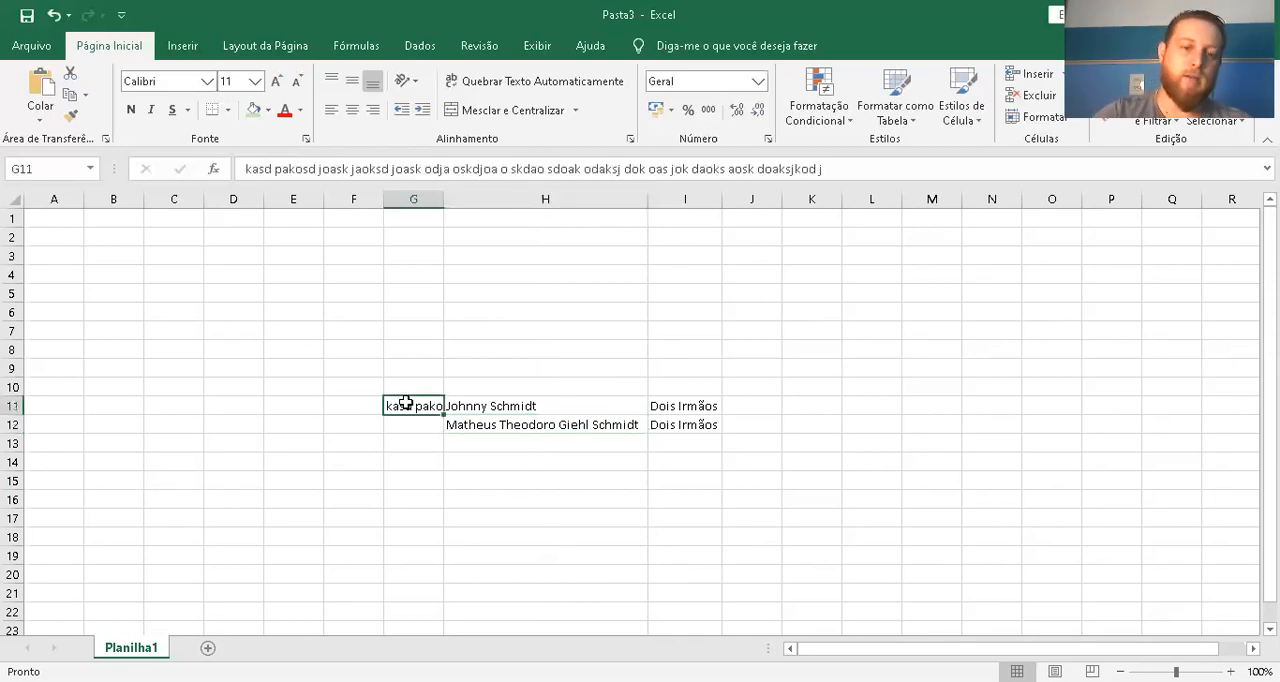
pyautogui.doubleClick(444, 198)
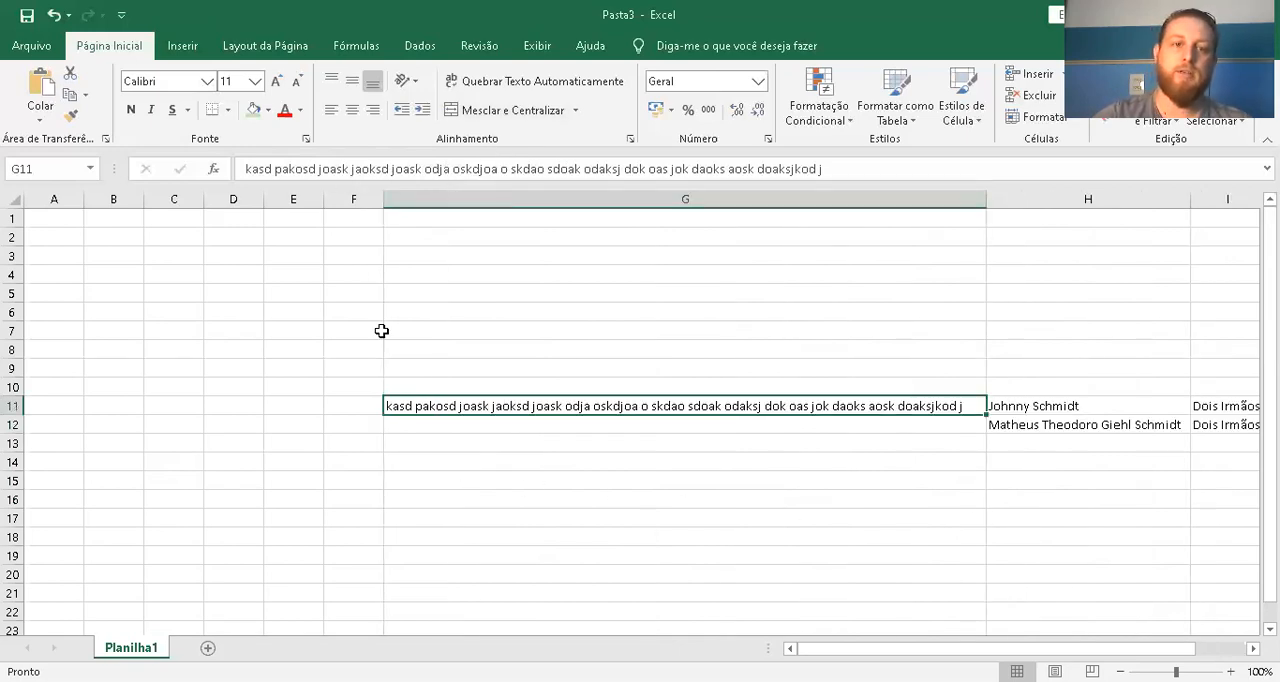
pyautogui.hotkey('ctrl', 'z')
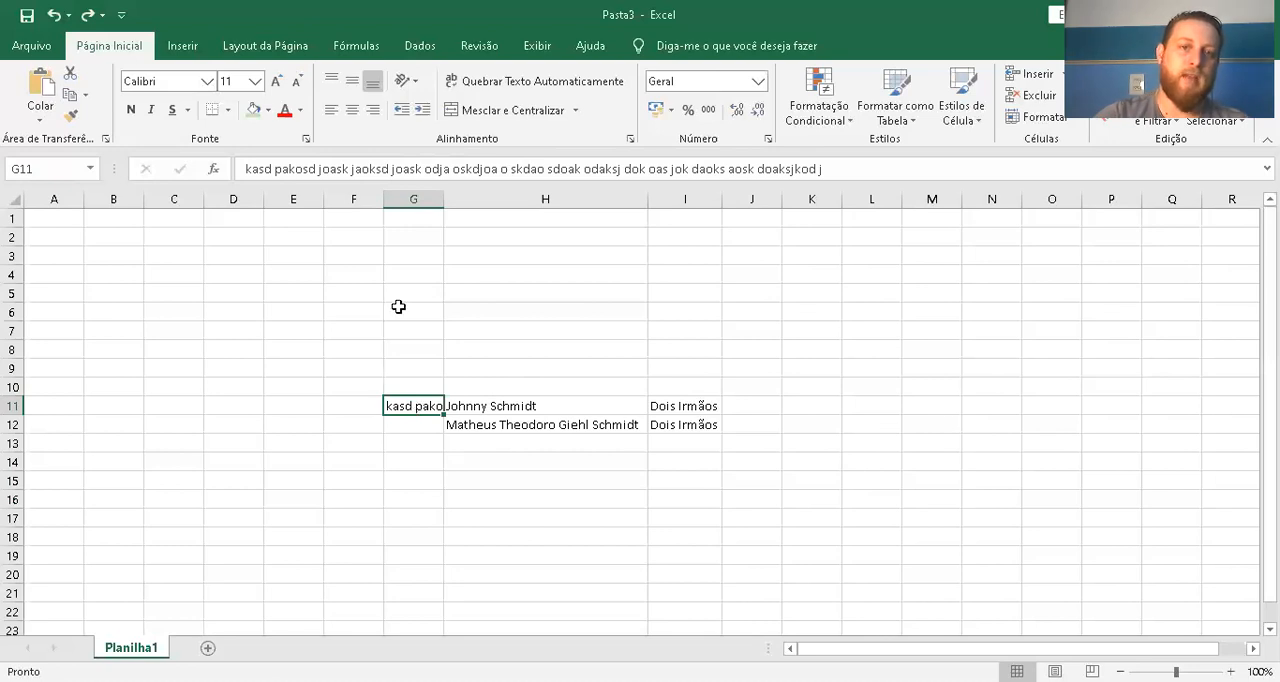
# Wrap the long text in cell G11 onto multiple lines and review the resulting cell
pyautogui.click(529, 90)
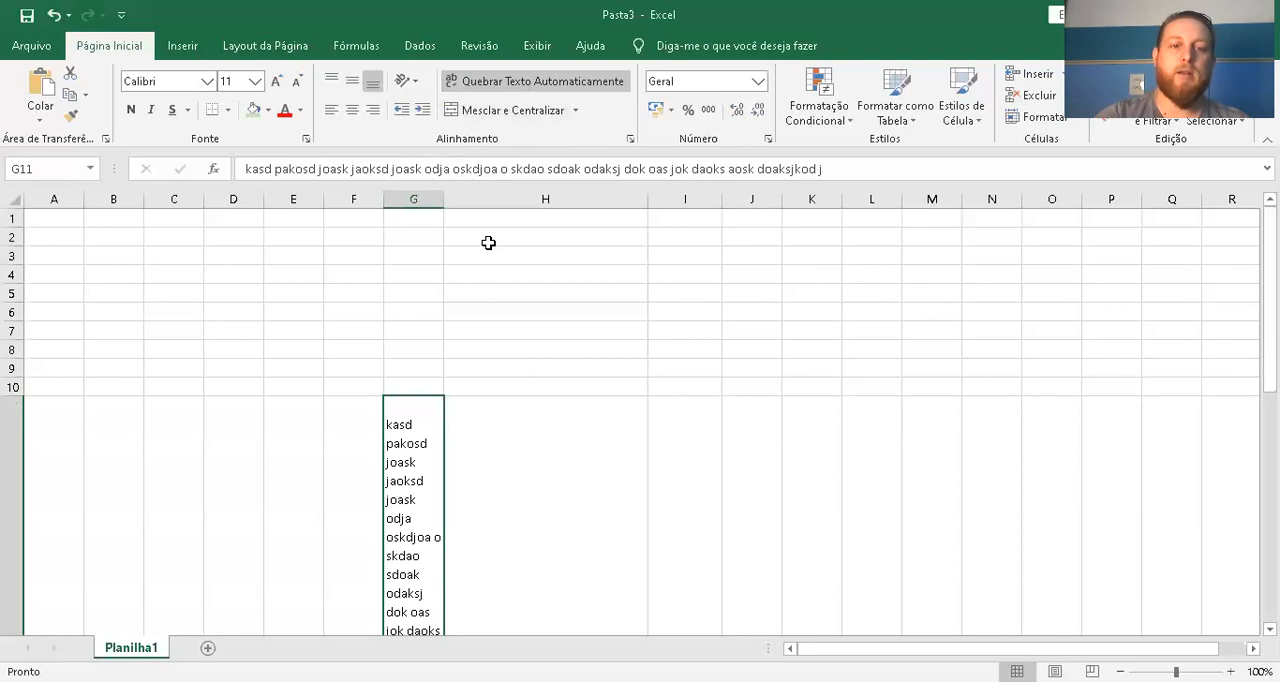
pyautogui.scroll(-2, 466, 257)
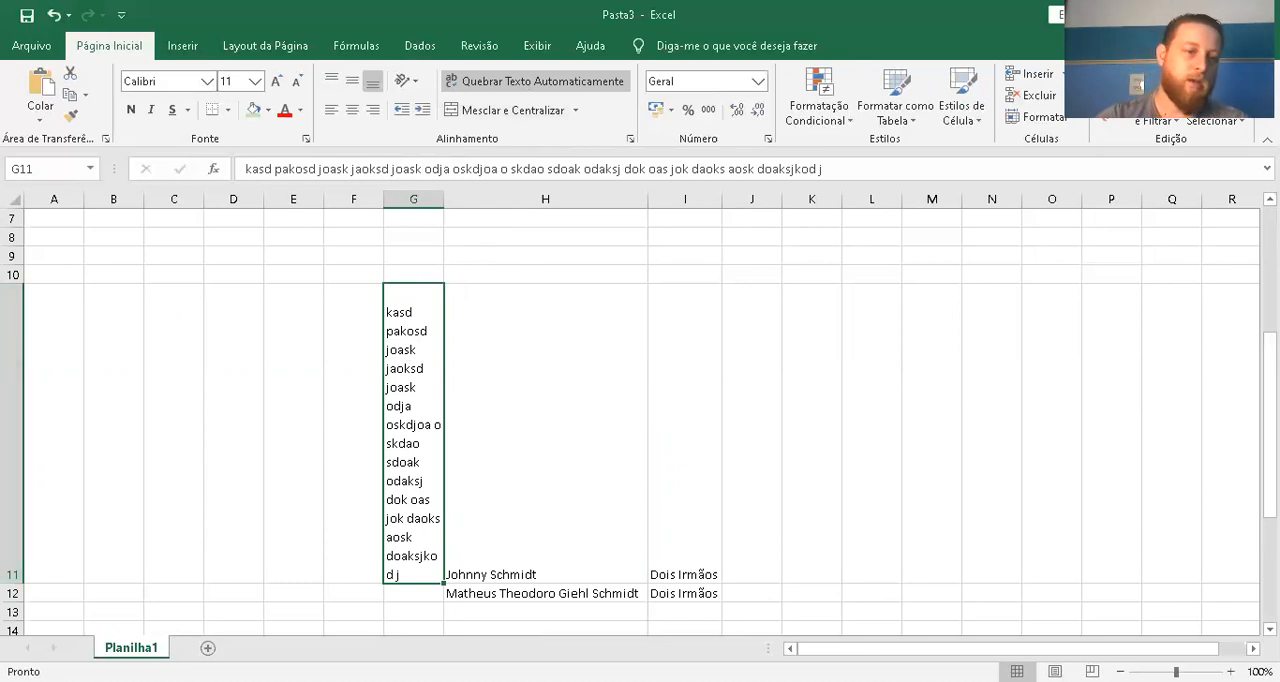
pyautogui.click(14, 530)
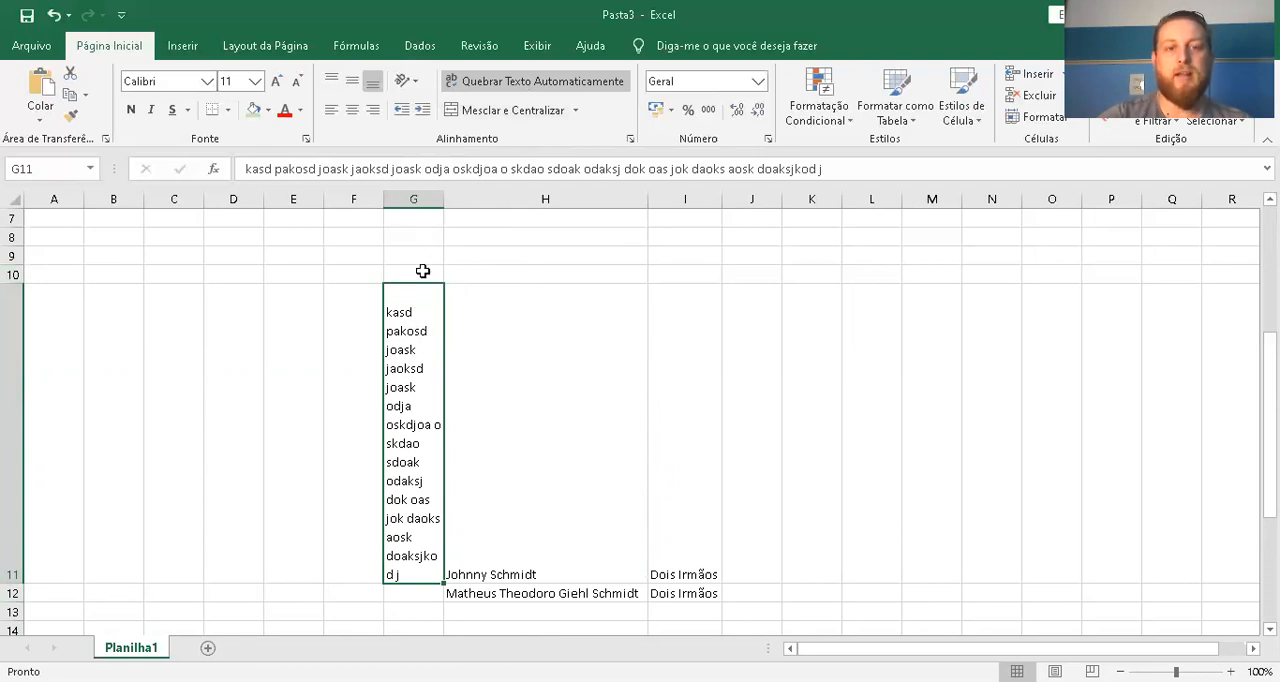
# Widen column G by hand to more than double its width, and AutoFit the height of row 11
pyautogui.moveTo(444, 191); pyautogui.dragTo(534, 198)
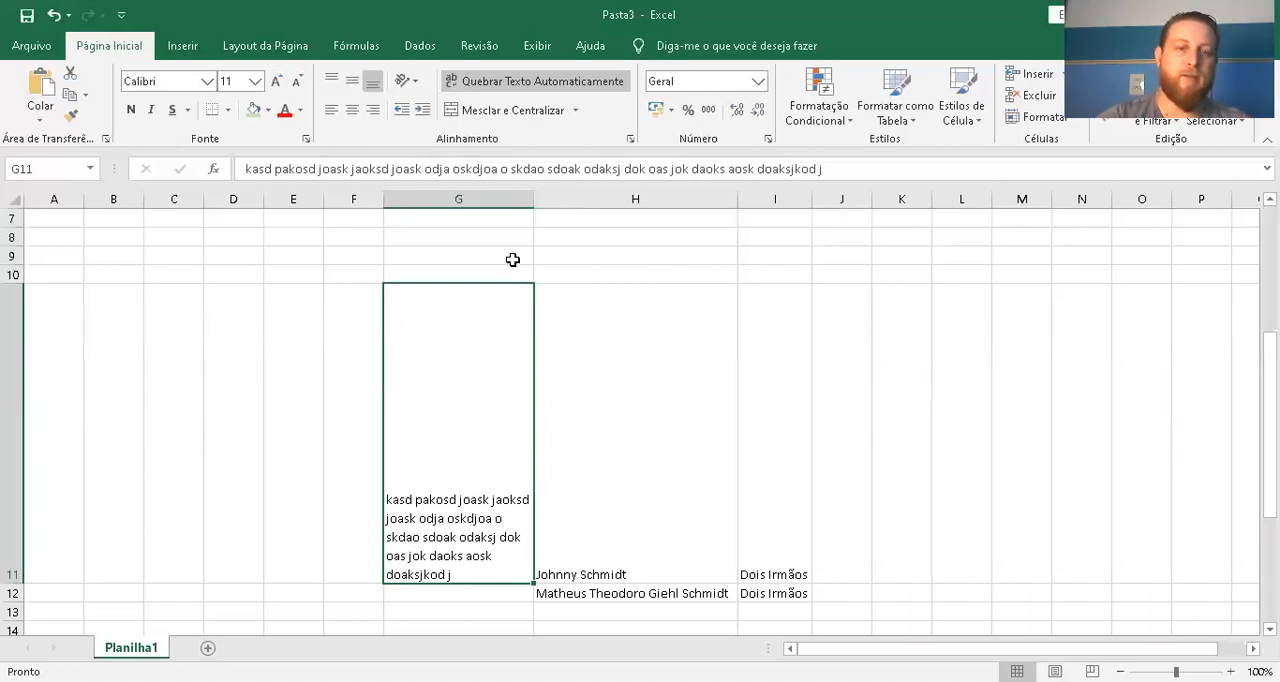
pyautogui.doubleClick(14, 585)
pyautogui.click(688, 482)
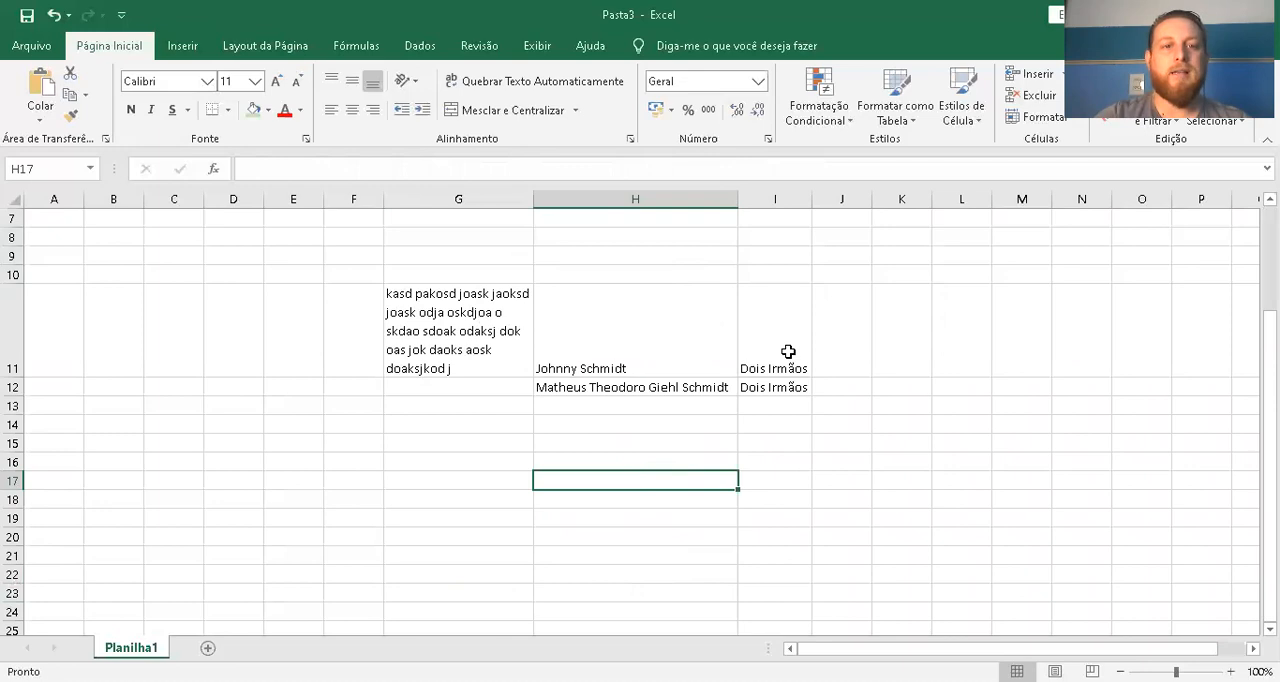
# Try left, center and right alignment on cells G11:I11, returning them to left alignment
pyautogui.moveTo(790, 351); pyautogui.dragTo(470, 336)
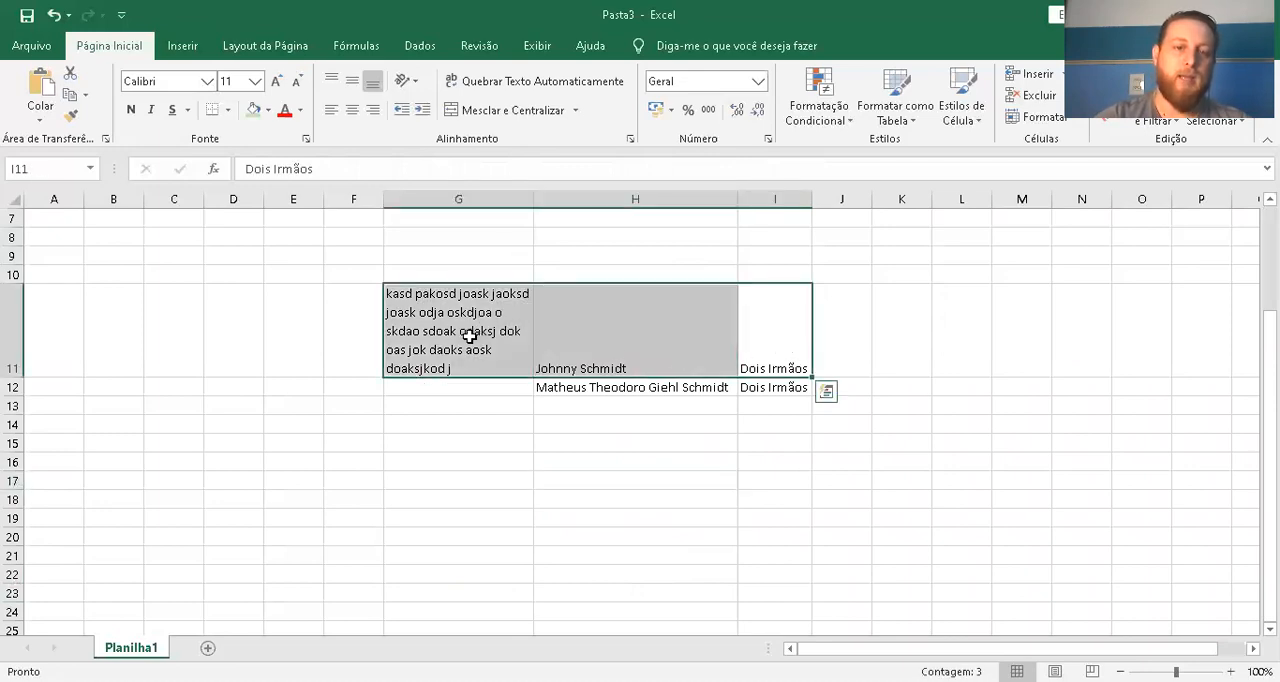
pyautogui.click(331, 110)
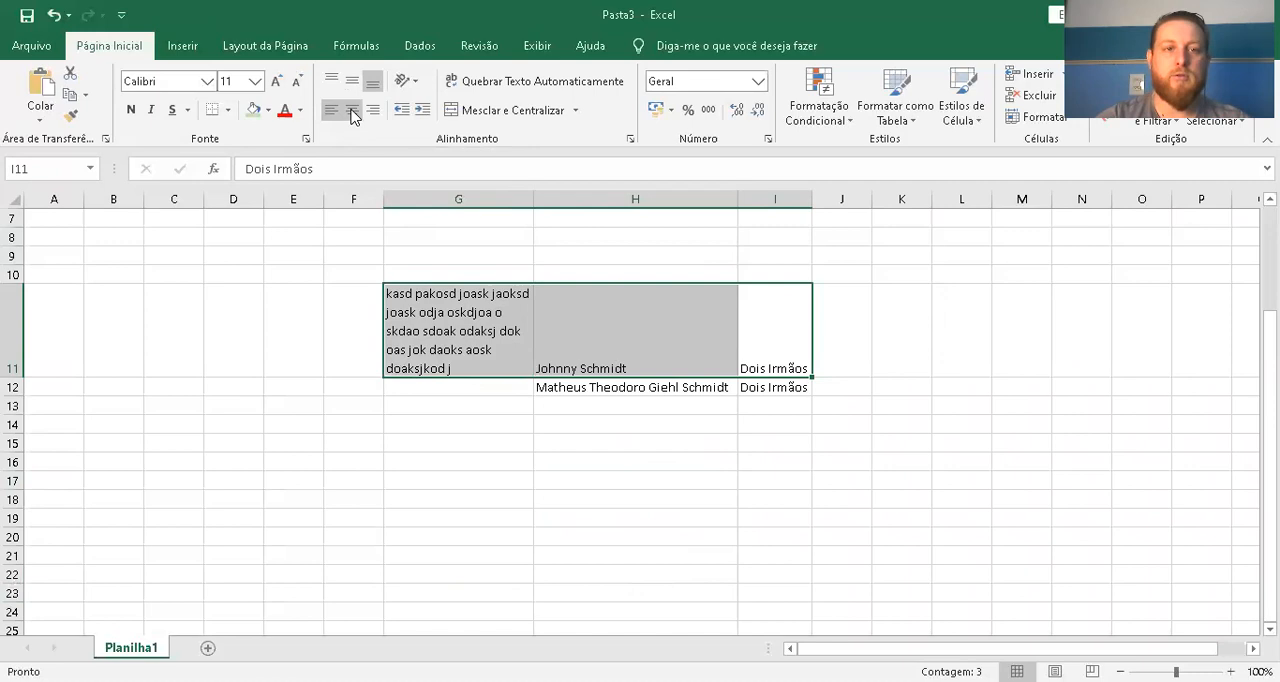
pyautogui.click(352, 110)
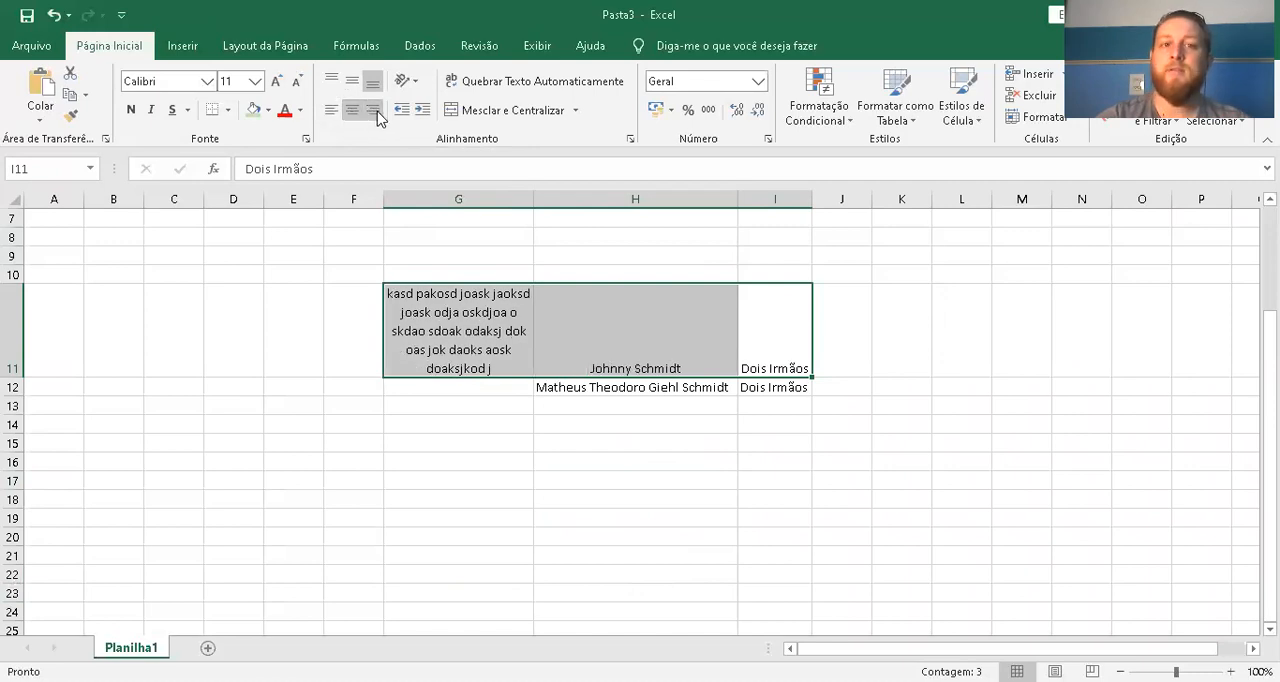
pyautogui.click(377, 111)
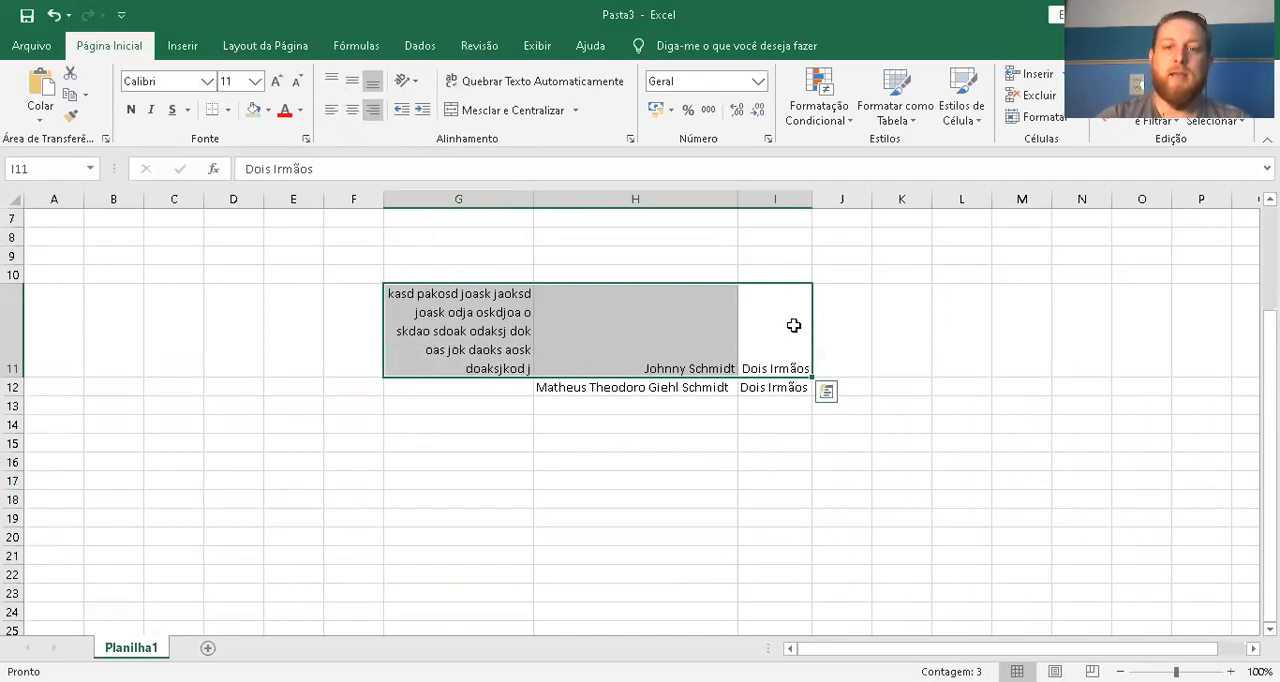
pyautogui.click(354, 109)
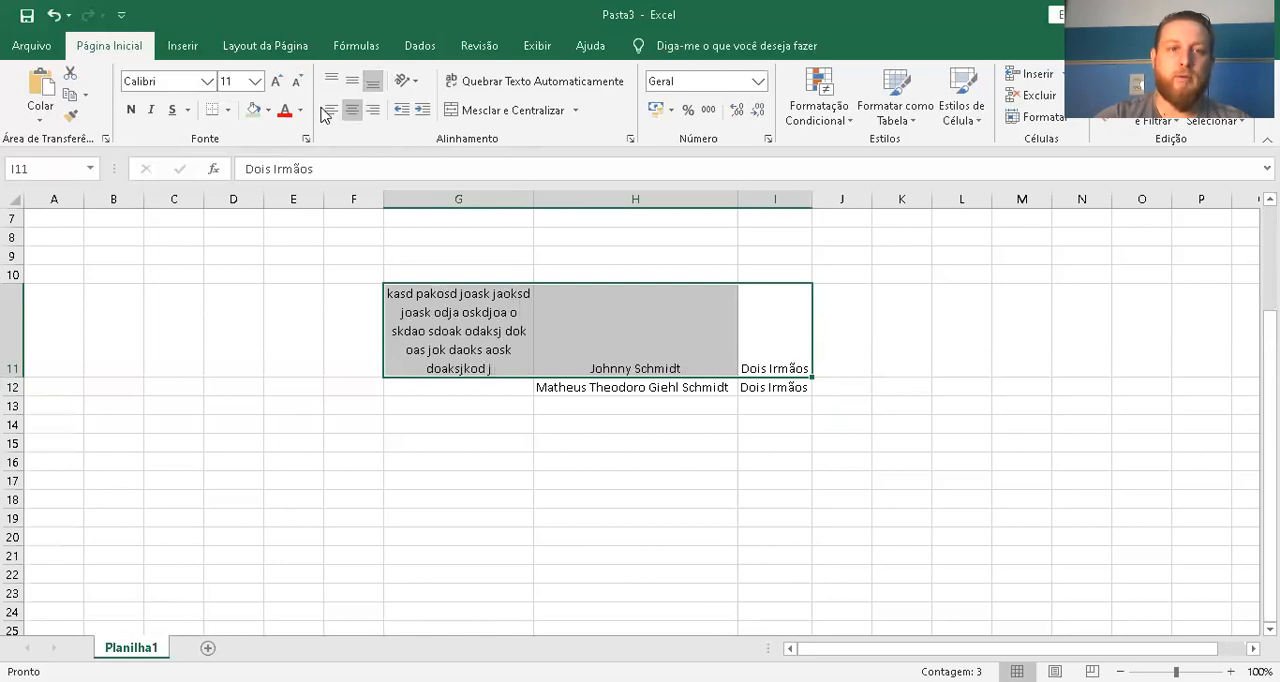
pyautogui.click(331, 110)
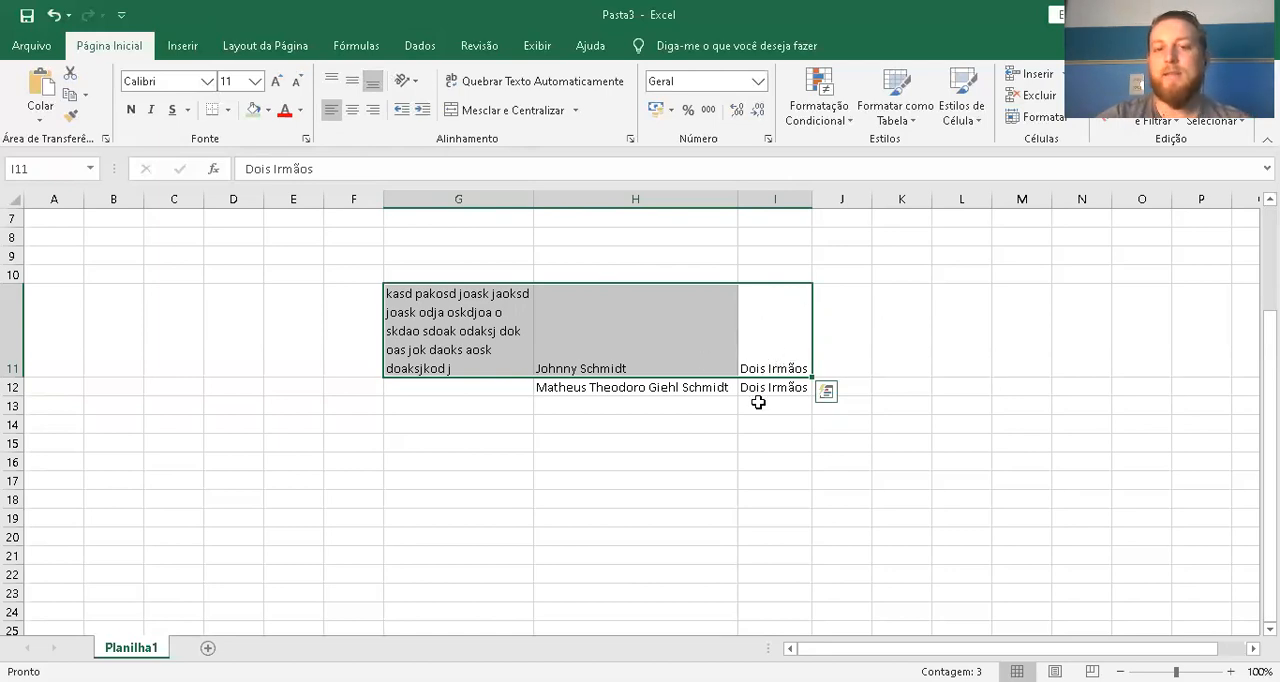
# Widen column I by hand, compare the horizontal alignments on cells G11:I11, and finish with the contents centered
pyautogui.moveTo(812, 199); pyautogui.dragTo(883, 199)
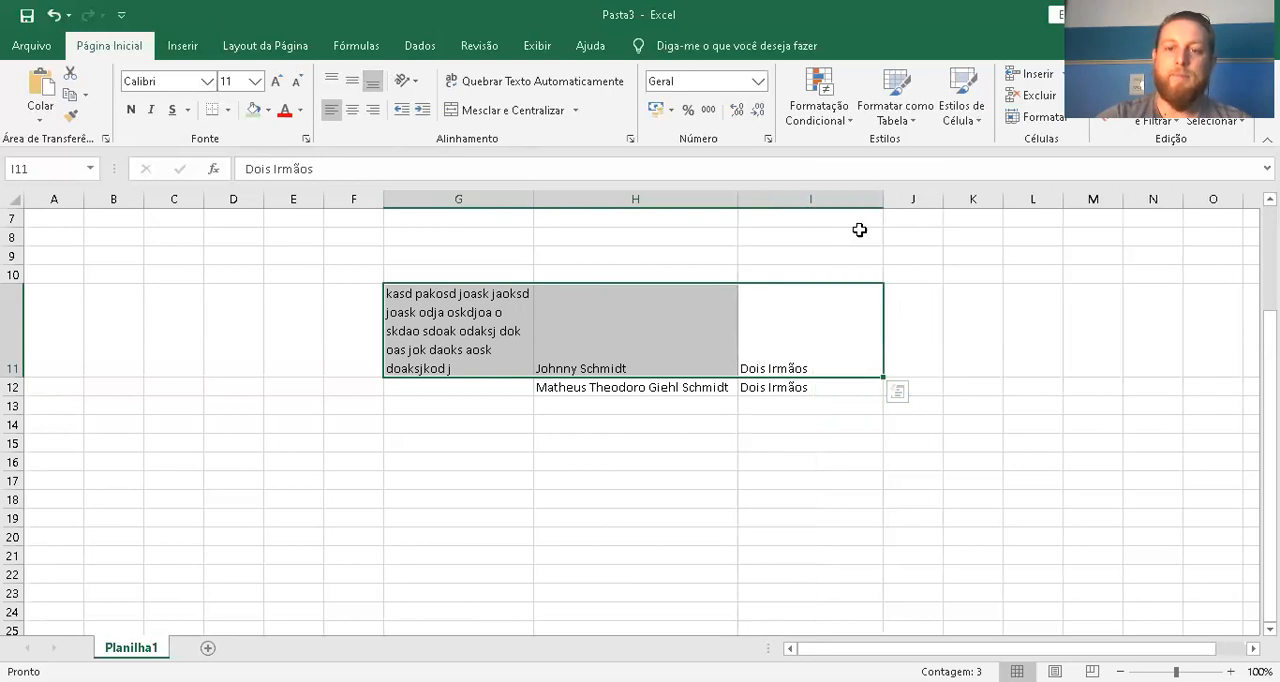
pyautogui.click(353, 110)
pyautogui.click(372, 110)
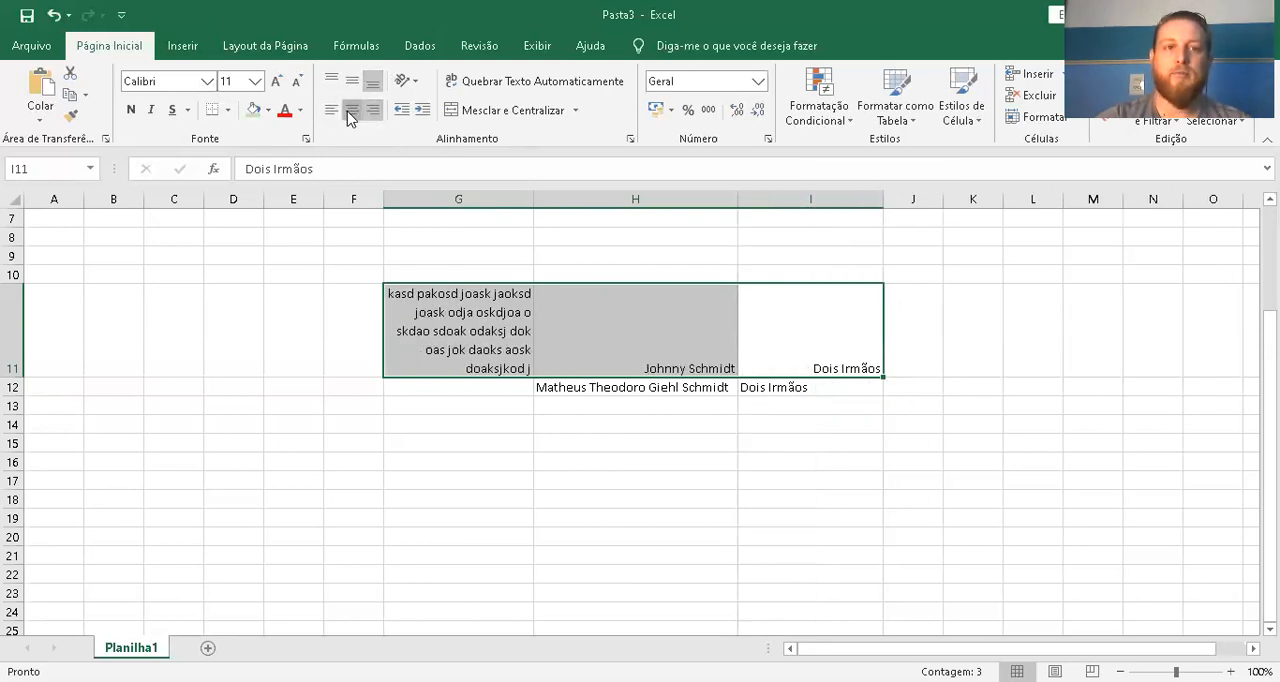
pyautogui.click(352, 110)
pyautogui.click(331, 112)
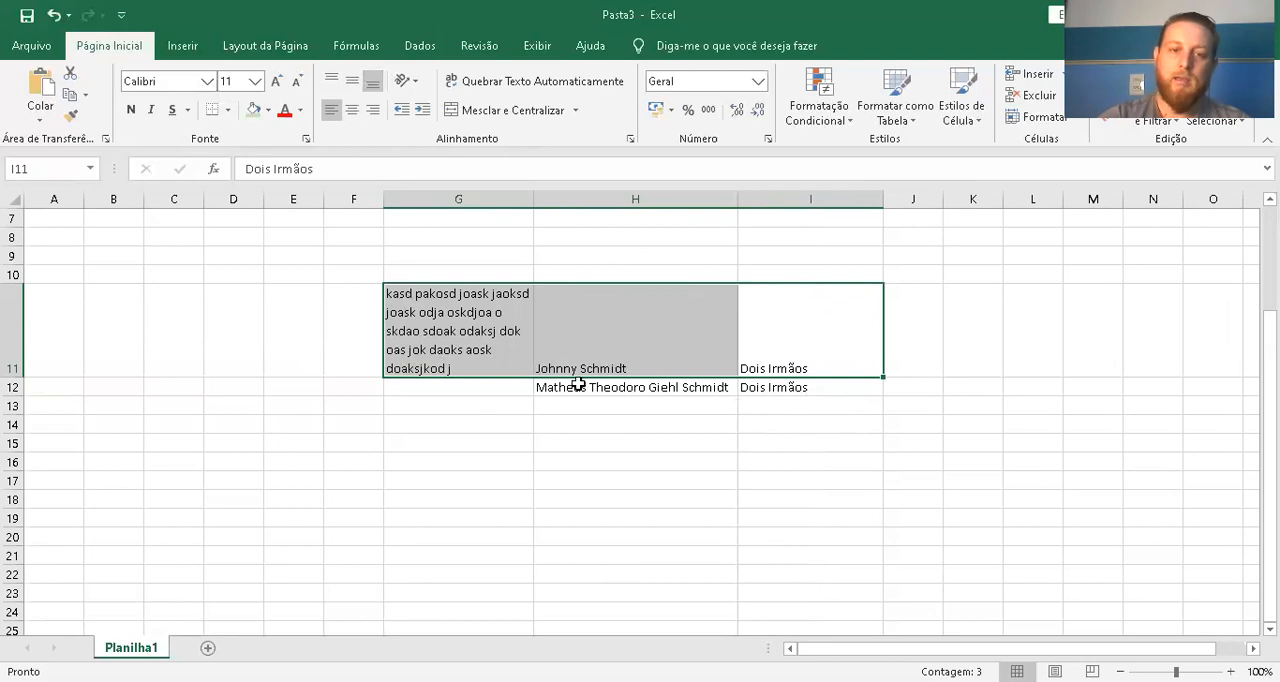
pyautogui.click(352, 110)
pyautogui.click(372, 110)
pyautogui.click(331, 110)
pyautogui.click(352, 110)
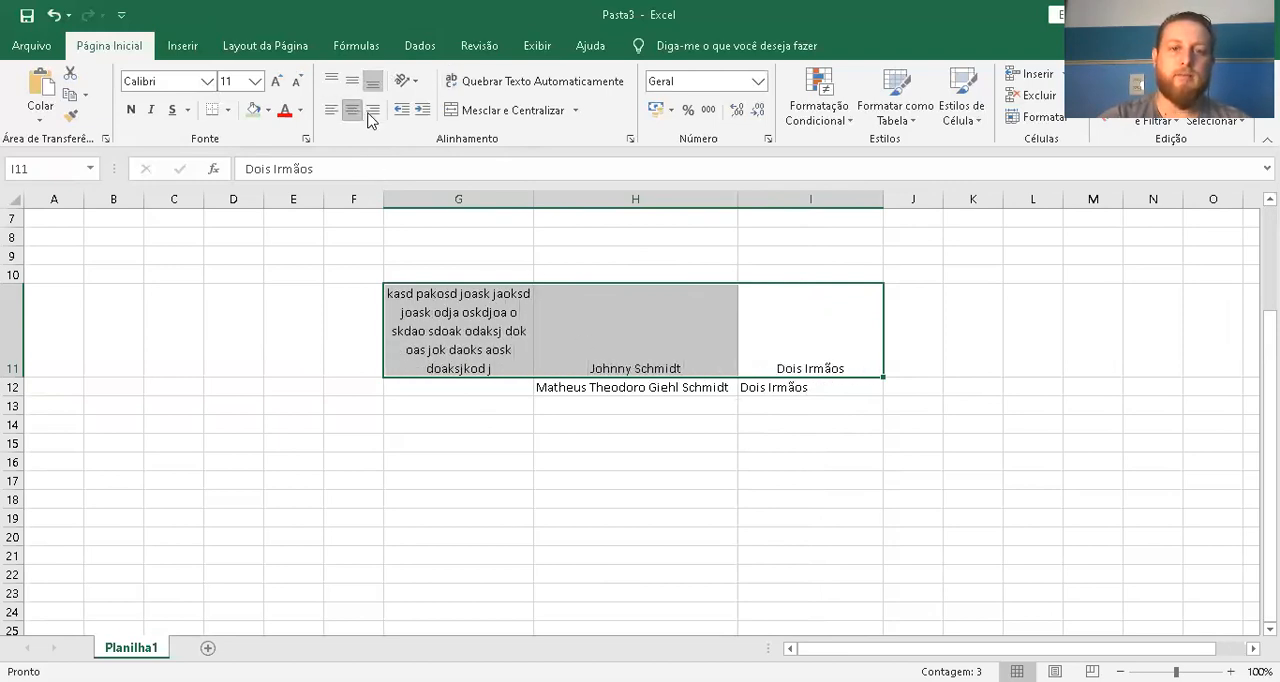
pyautogui.click(372, 110)
pyautogui.click(351, 110)
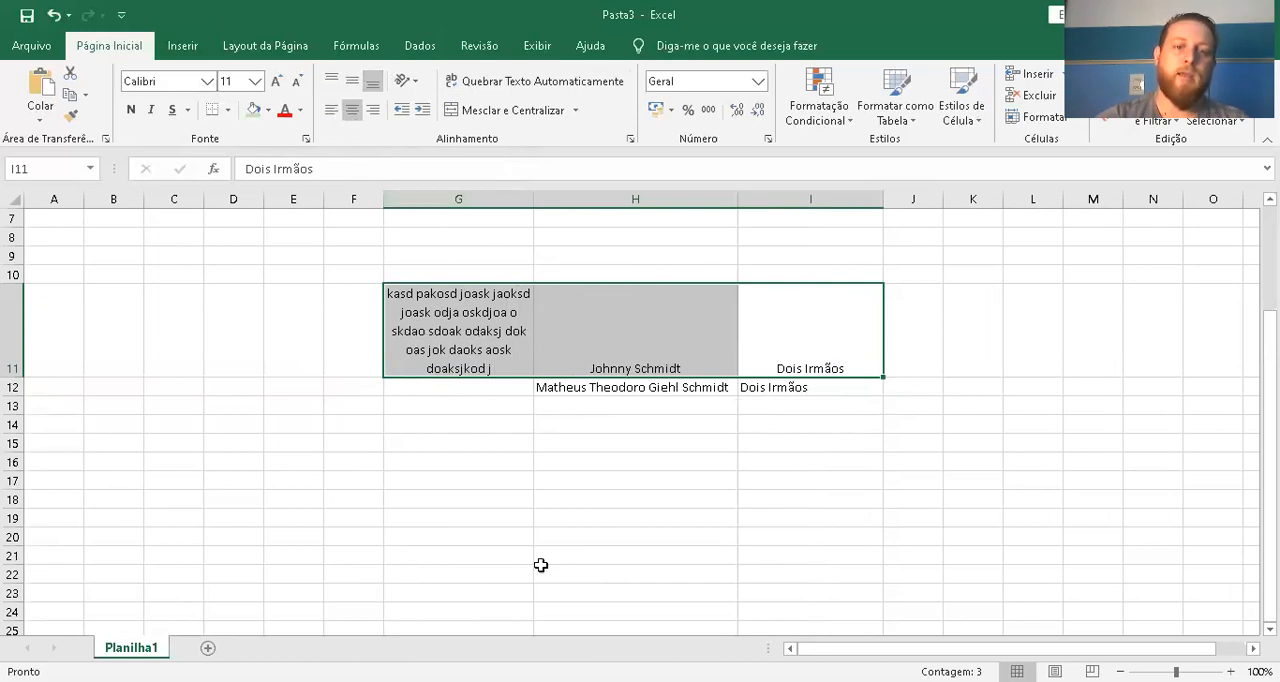
# Try top alignment on cells G11:I11, and set their vertical alignment to middle
pyautogui.click(332, 81)
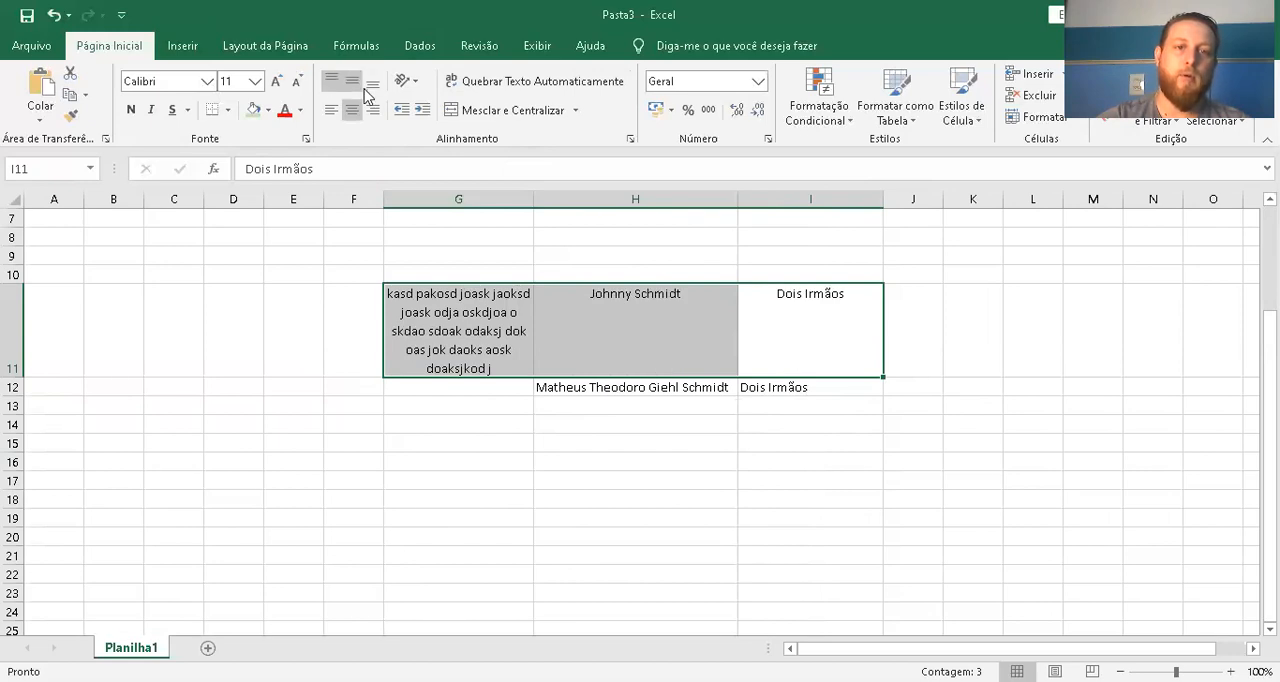
pyautogui.click(352, 81)
pyautogui.click(706, 463)
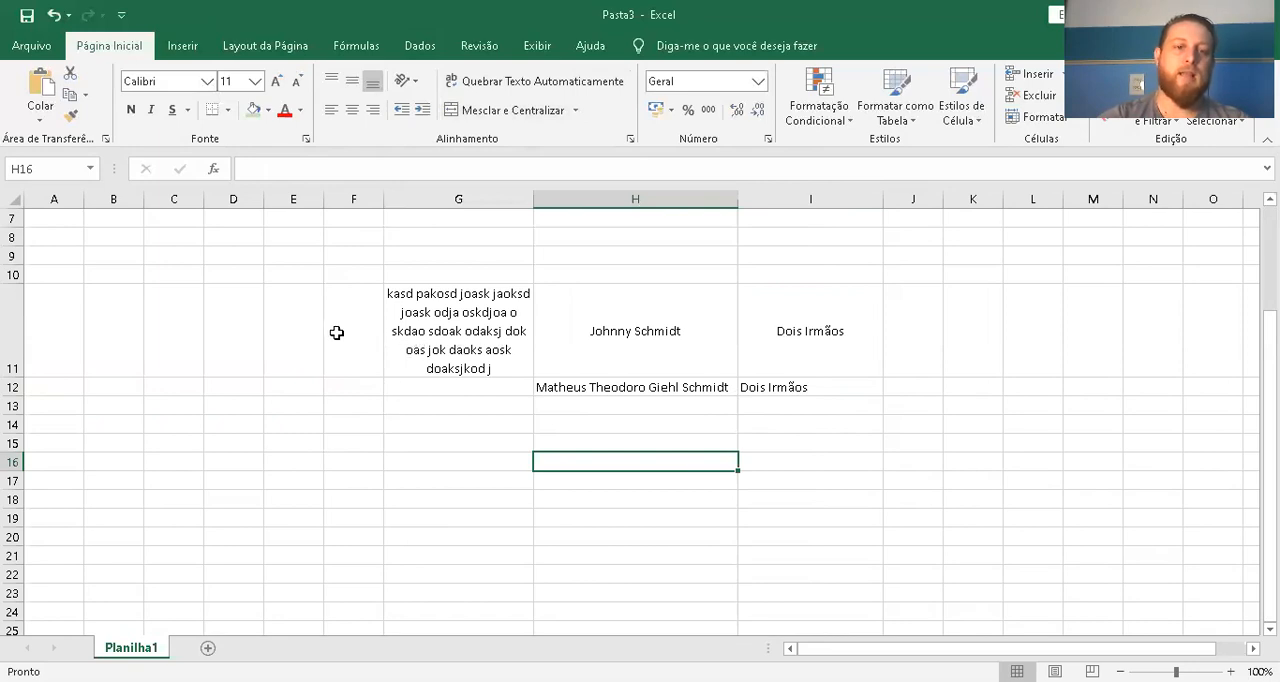
# Merge and center the cell range E11:G12 into a single cell holding the long text
pyautogui.moveTo(297, 319); pyautogui.dragTo(424, 342)
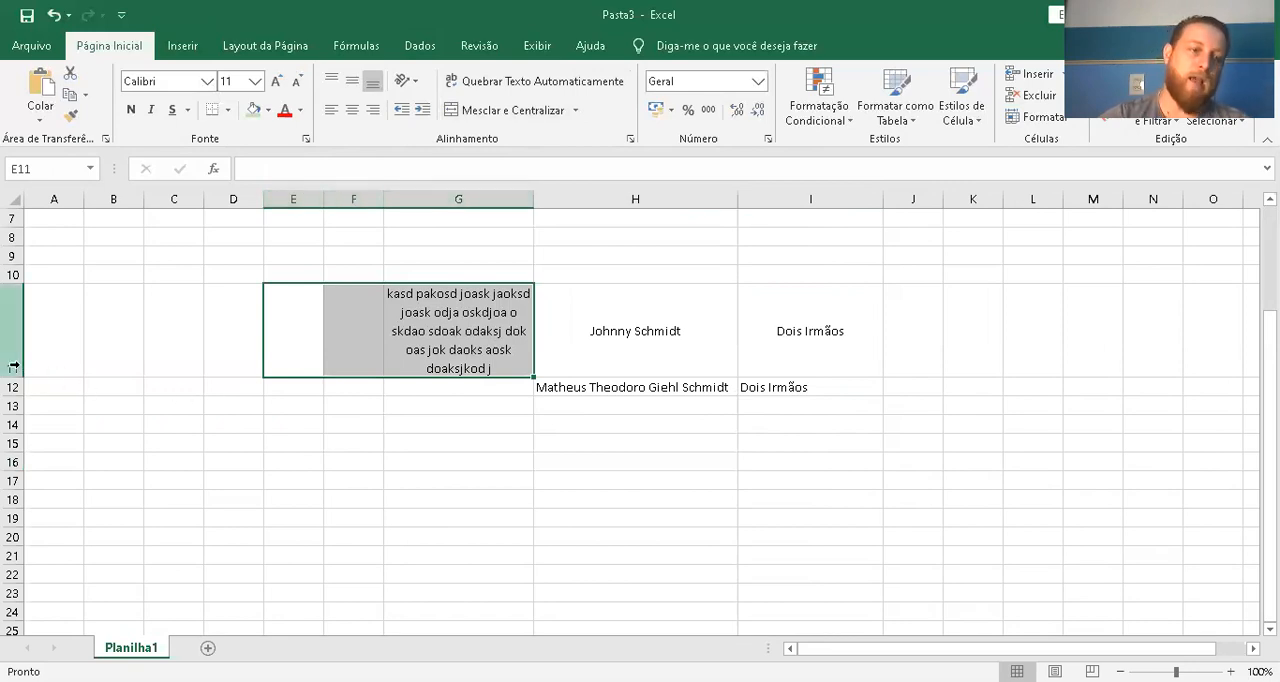
pyautogui.moveTo(280, 331); pyautogui.dragTo(439, 385)
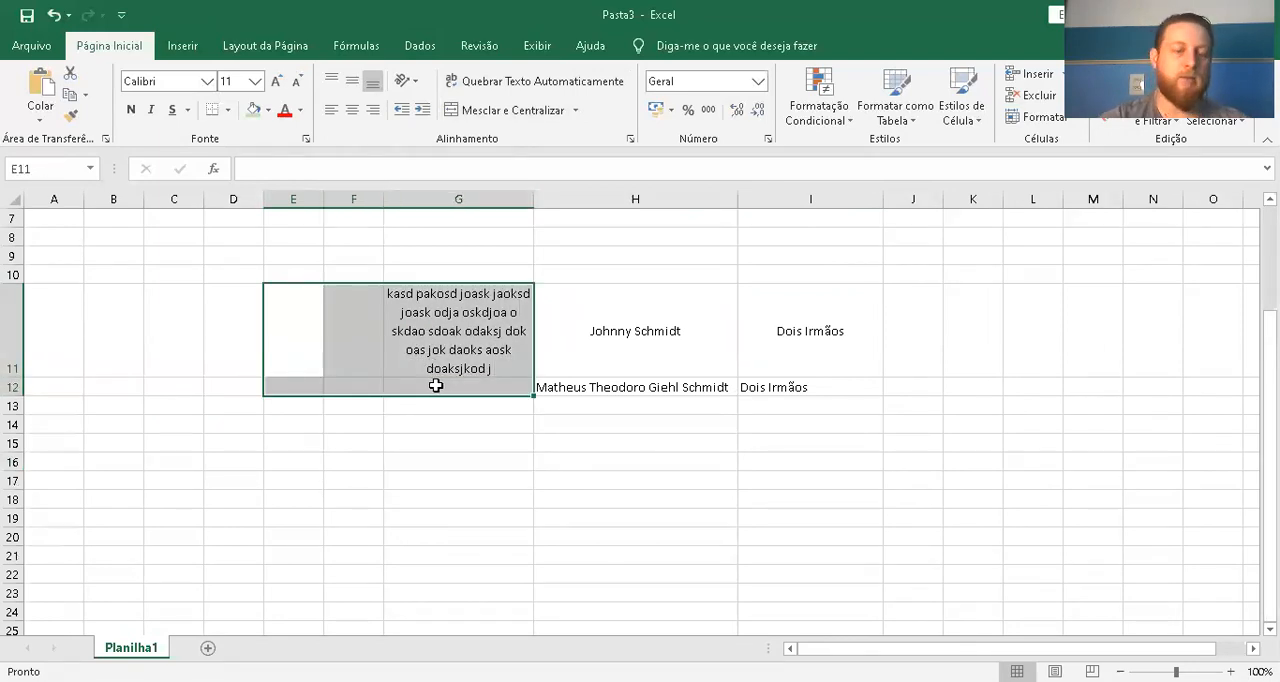
pyautogui.click(546, 118)
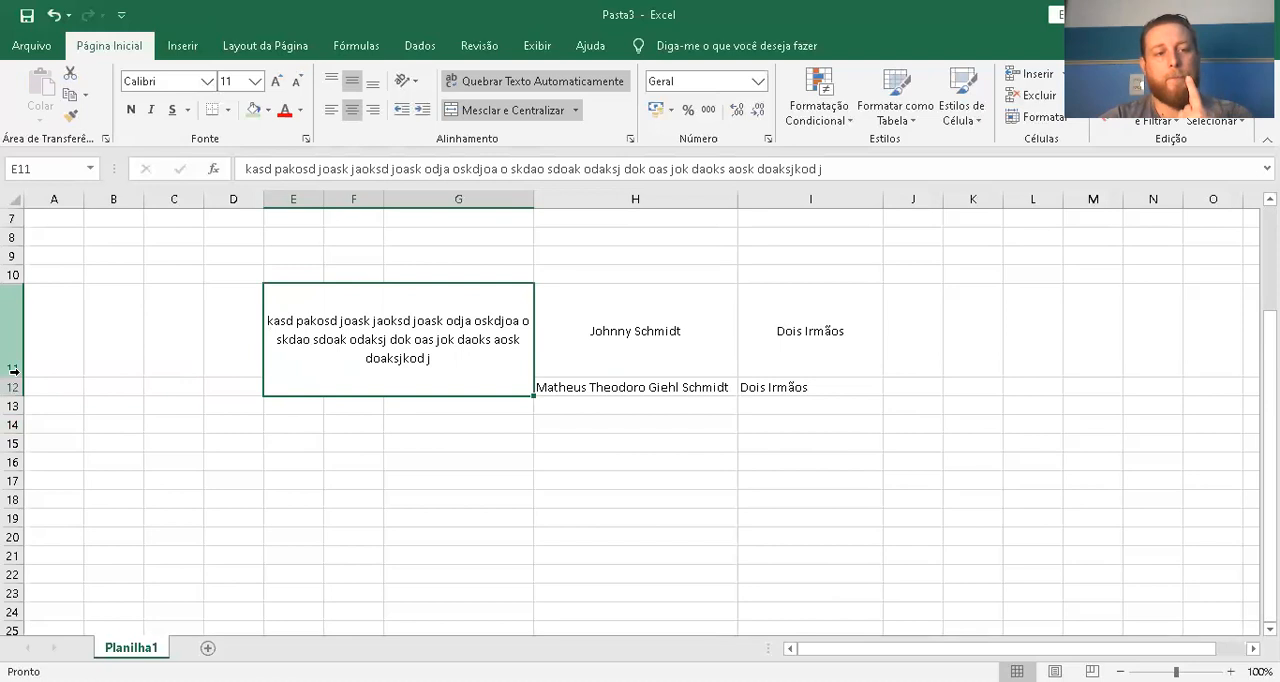
# Shrink row 11 by hand, and enlarge rows 11 and 12 so the merged cell's whole text fits
pyautogui.moveTo(14, 385); pyautogui.dragTo(15, 378)
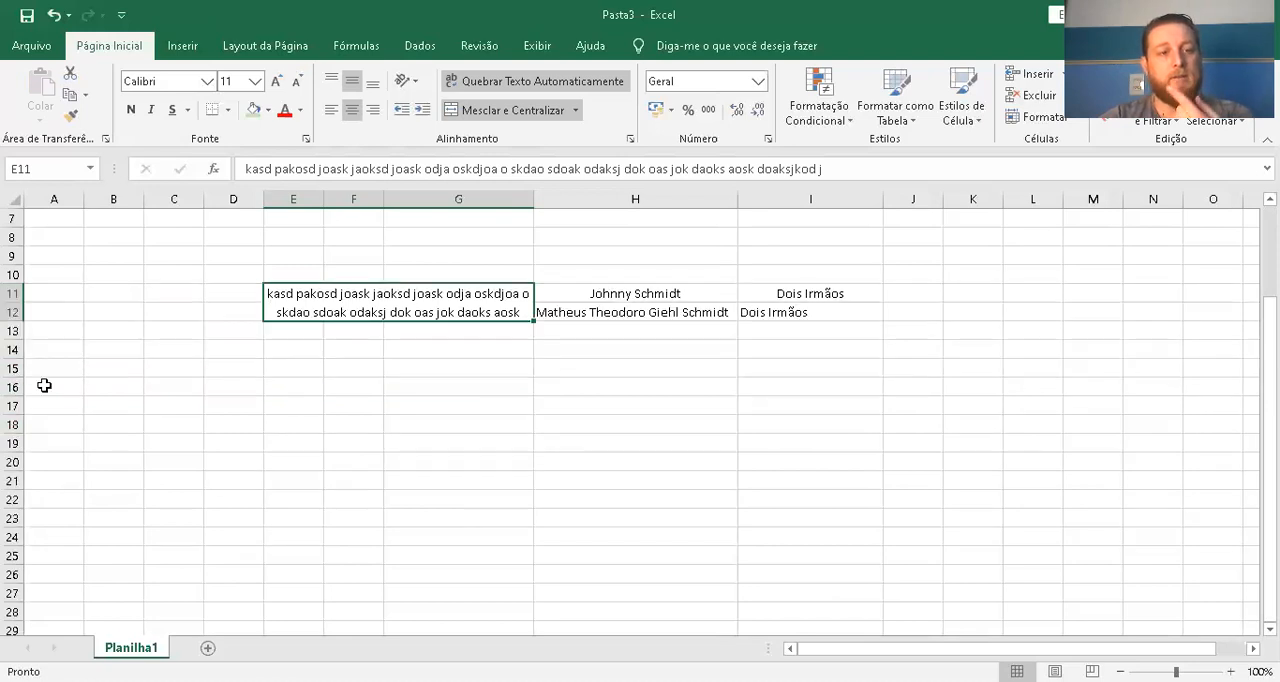
pyautogui.click(525, 404)
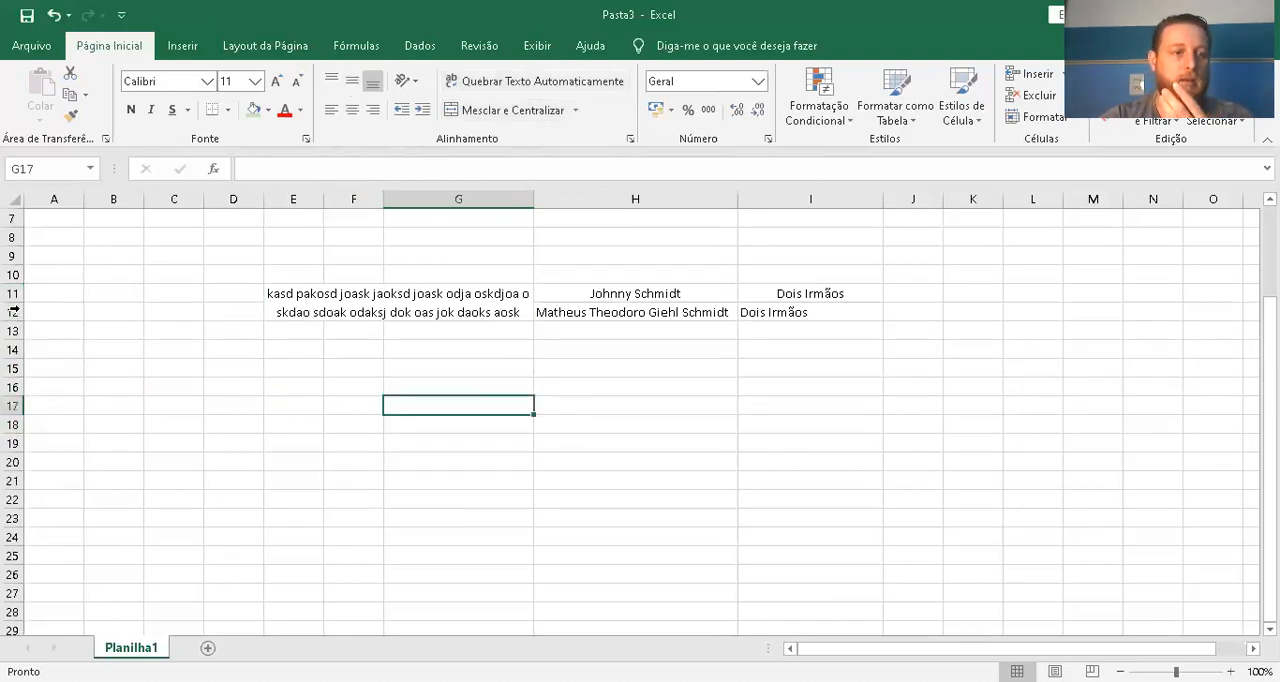
pyautogui.moveTo(10, 302); pyautogui.dragTo(14, 350)
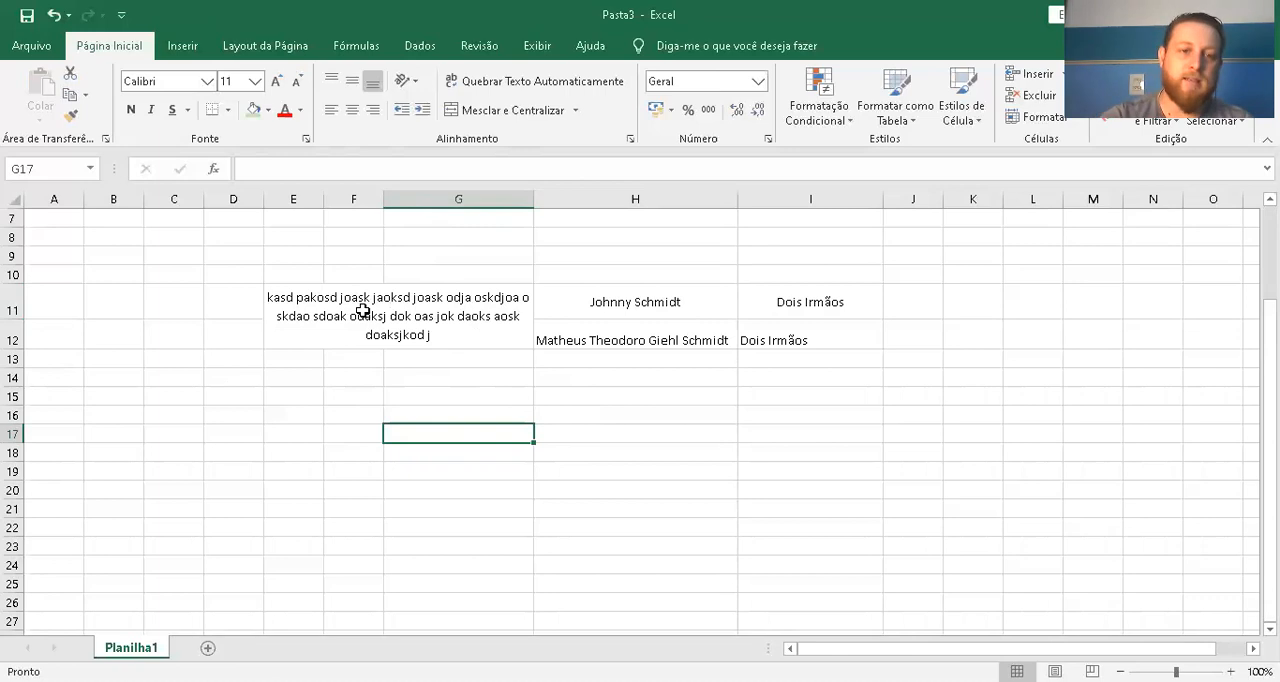
pyautogui.click(314, 311)
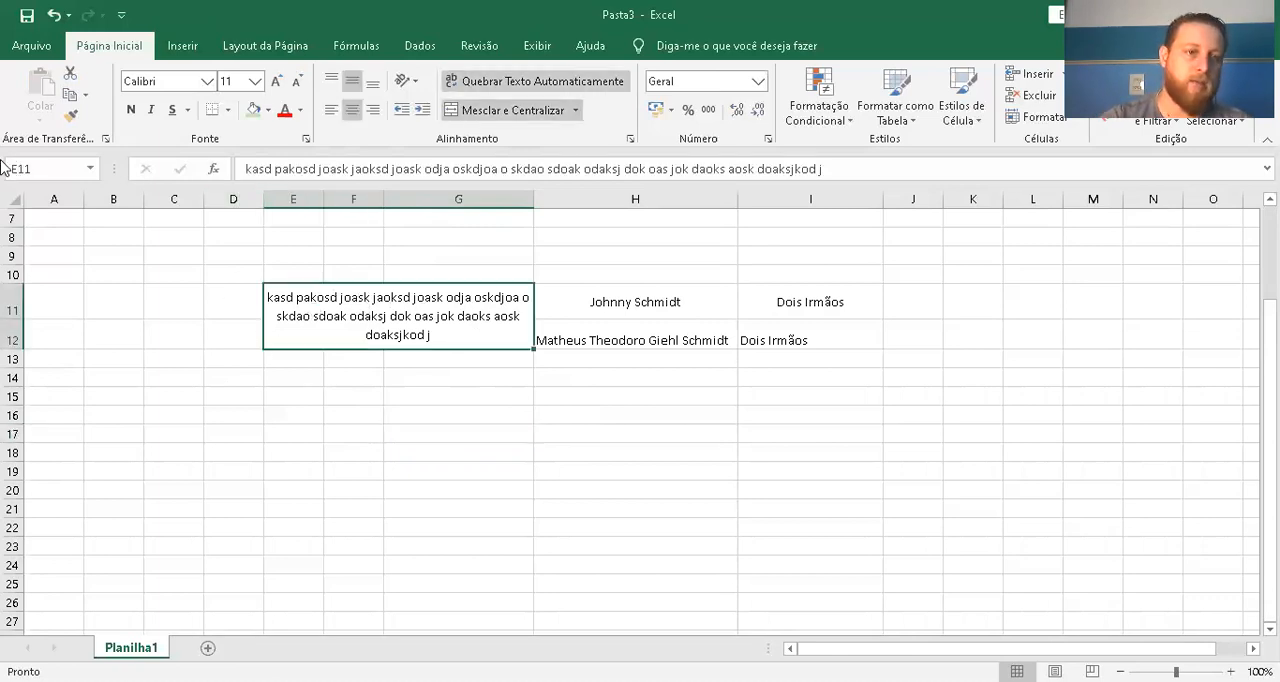
pyautogui.click(572, 413)
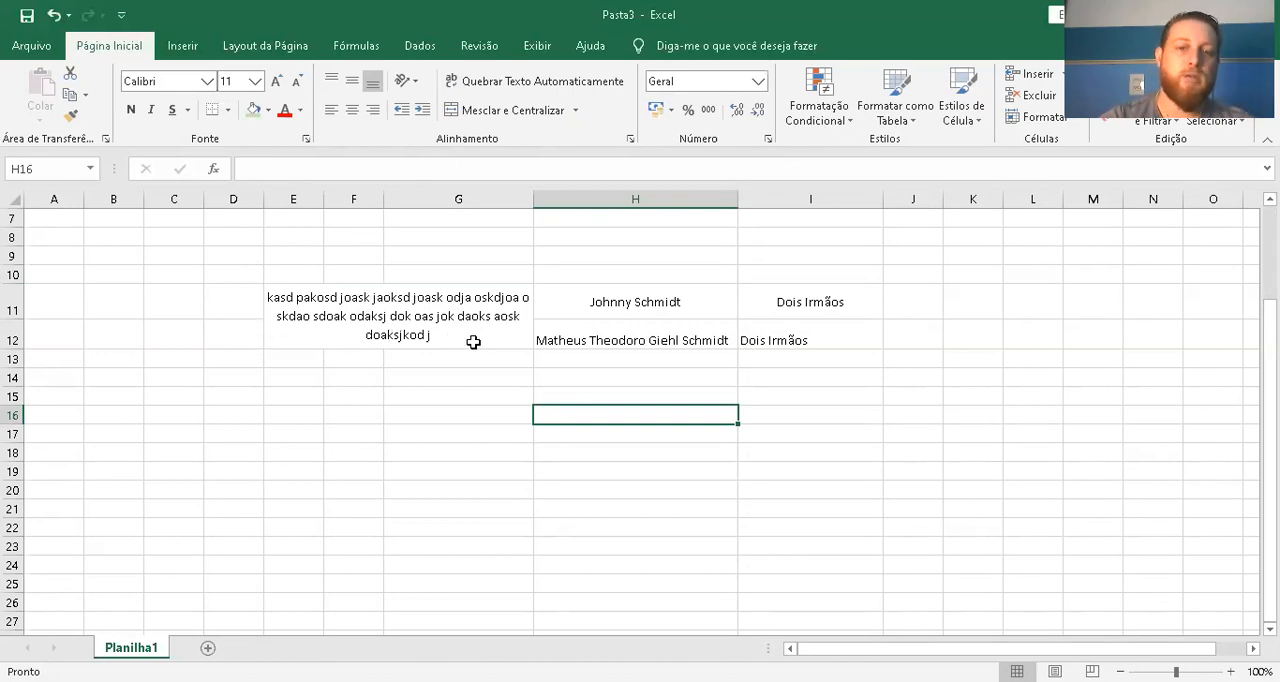
# Center the contents of the cell range E11:I12 both vertically and horizontally
pyautogui.moveTo(586, 294); pyautogui.dragTo(592, 322)
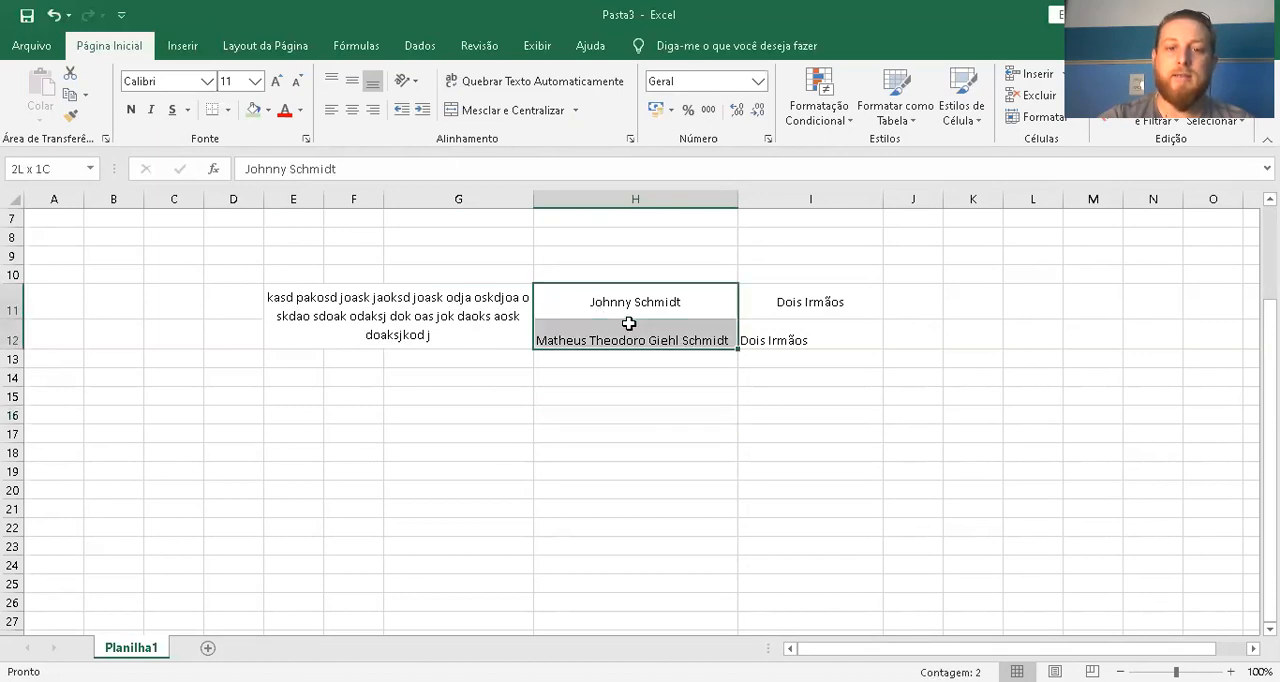
pyautogui.click(832, 336)
pyautogui.keyDown('shift'); pyautogui.click(430, 310); pyautogui.keyUp('shift')
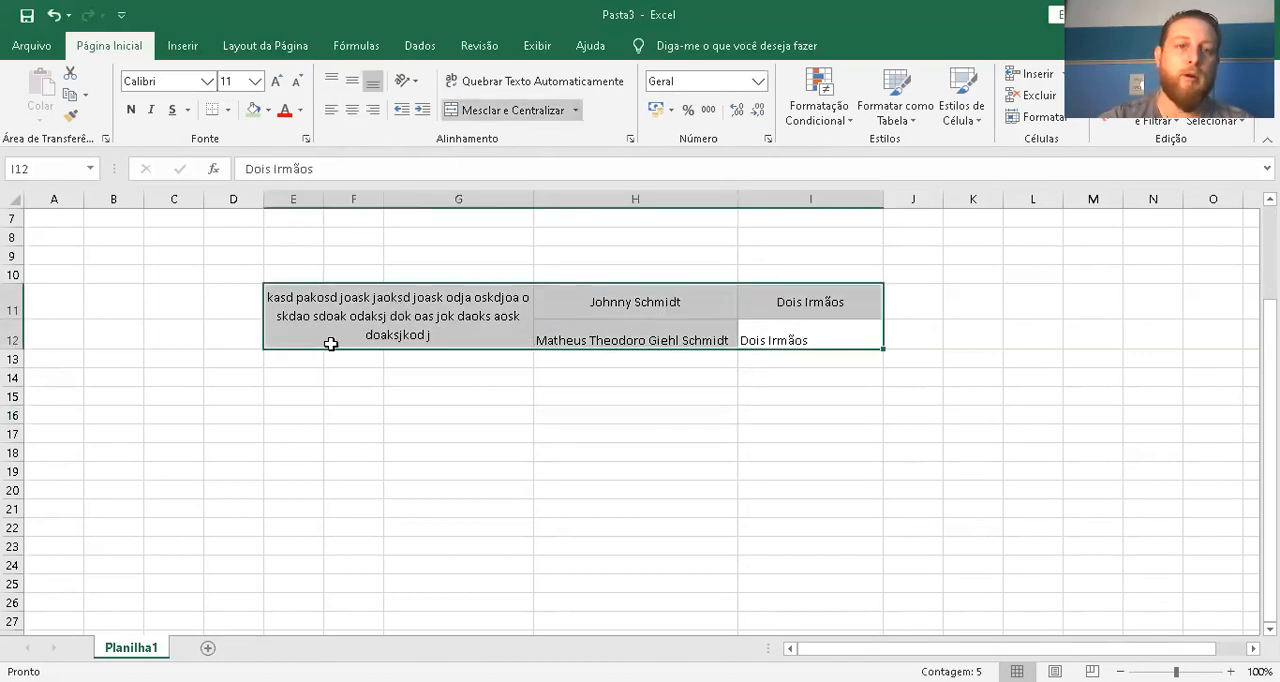
pyautogui.click(352, 80)
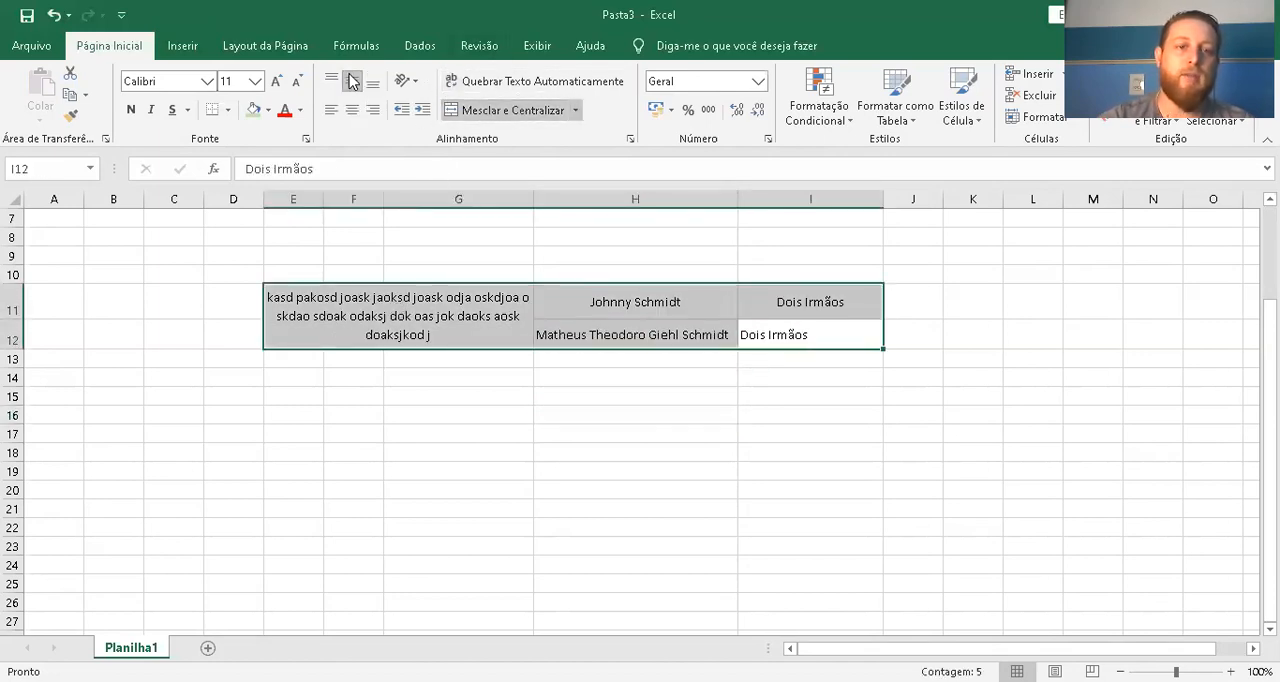
pyautogui.click(352, 111)
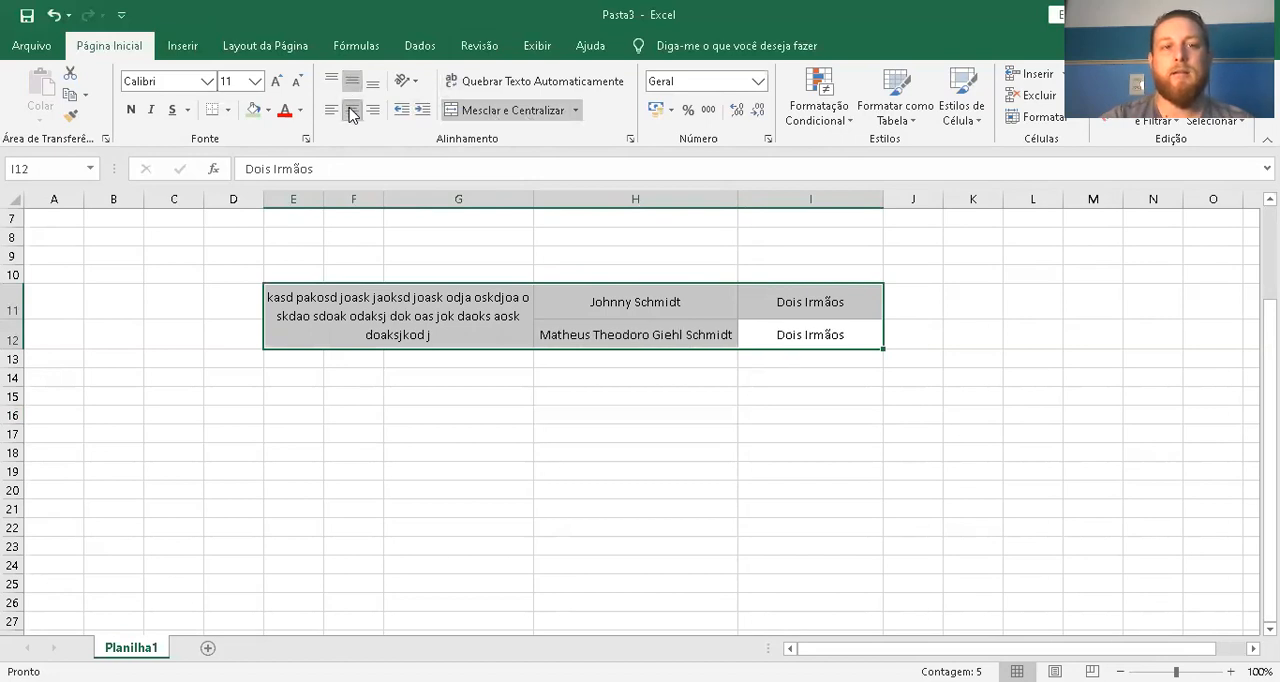
pyautogui.click(778, 435)
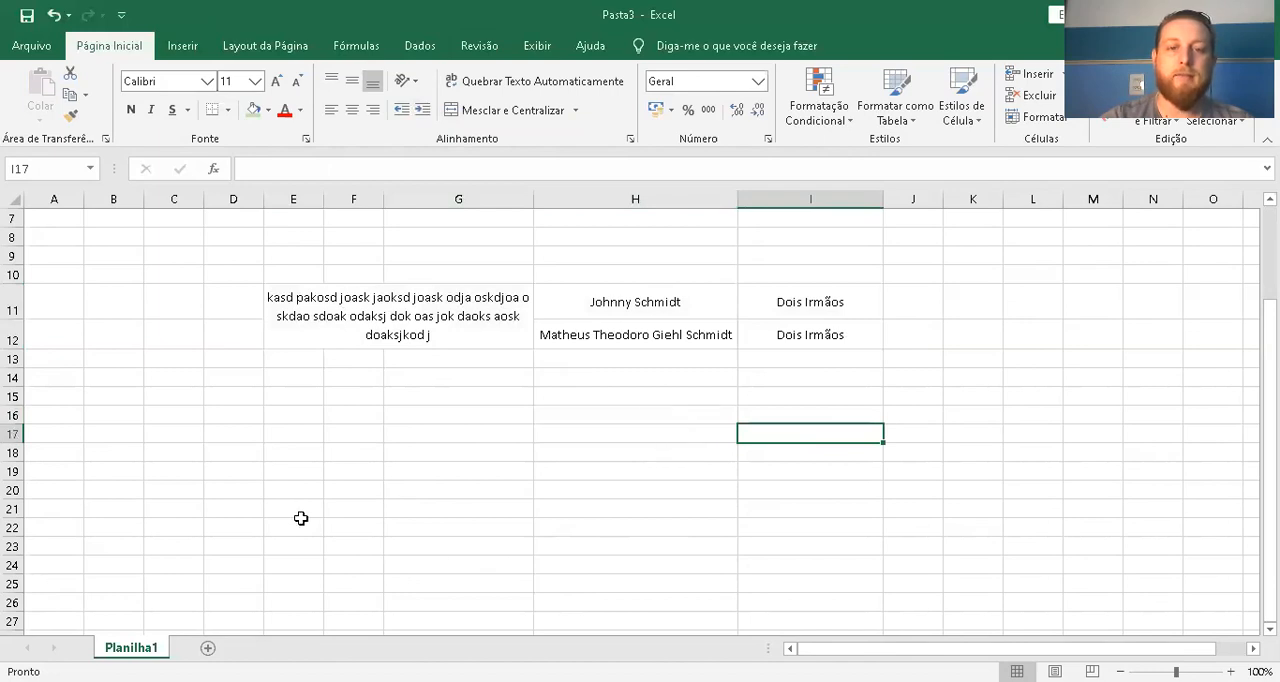
# Adjust the height of row 11 by hand to about 24 points, matching row 12
pyautogui.click(357, 400)
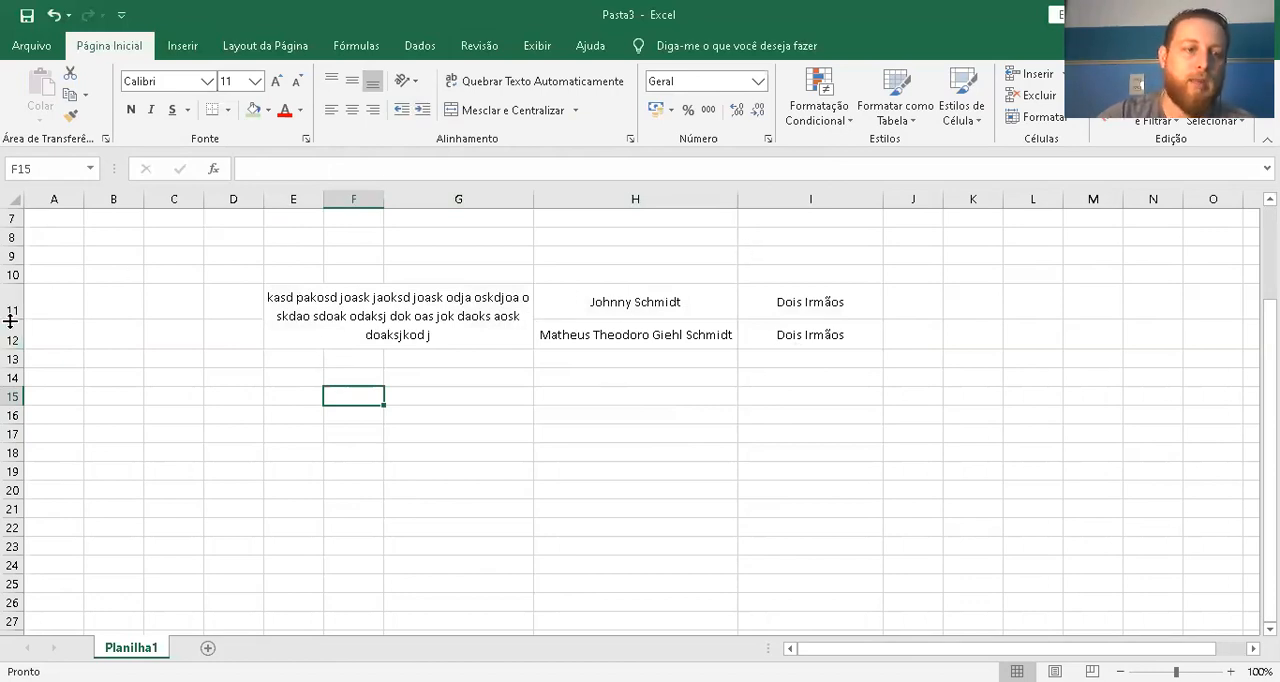
pyautogui.moveTo(14, 318); pyautogui.dragTo(17, 303)
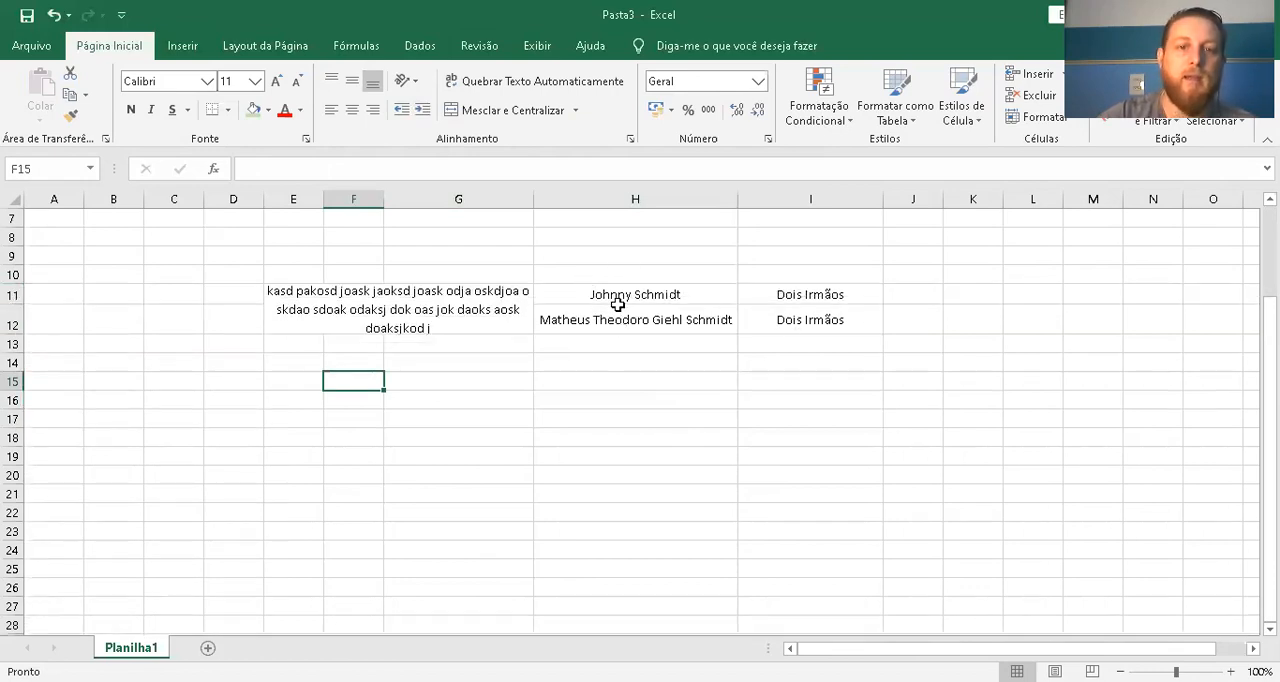
pyautogui.moveTo(8, 301)
pyautogui.mouseDown()
pyautogui.moveTo(8, 341)
pyautogui.moveTo(16, 311)
pyautogui.mouseUp()
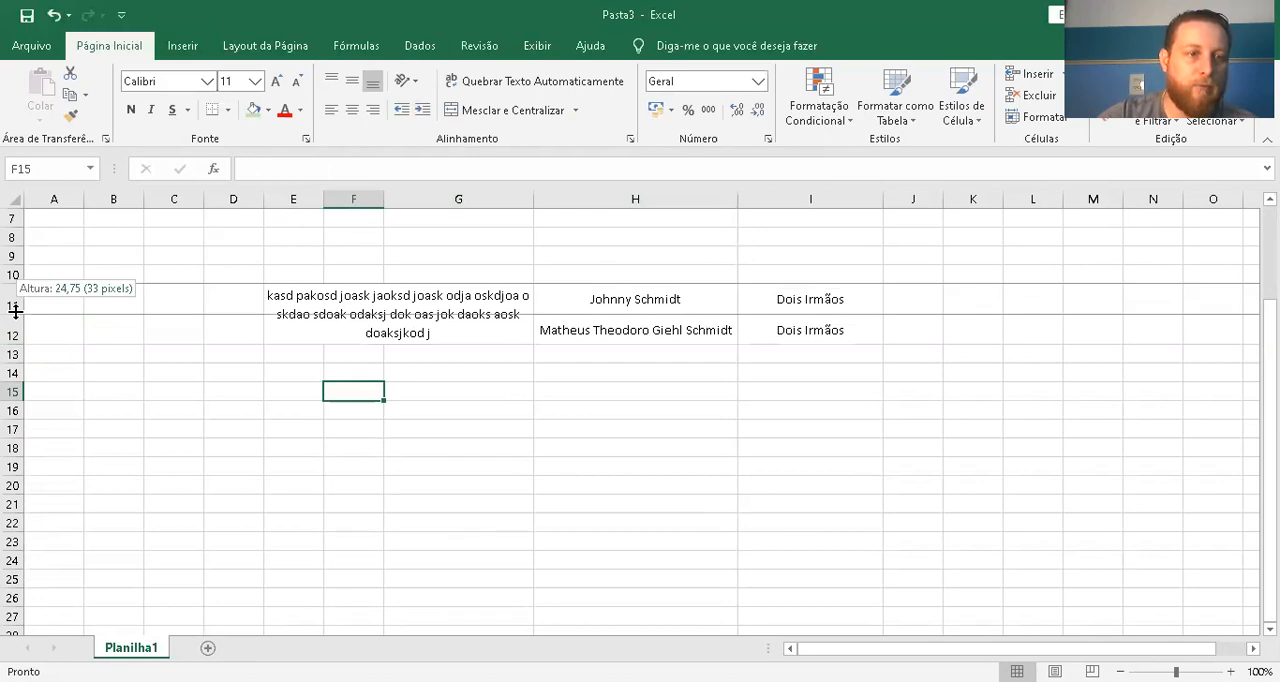
pyautogui.moveTo(16, 311); pyautogui.dragTo(17, 341)
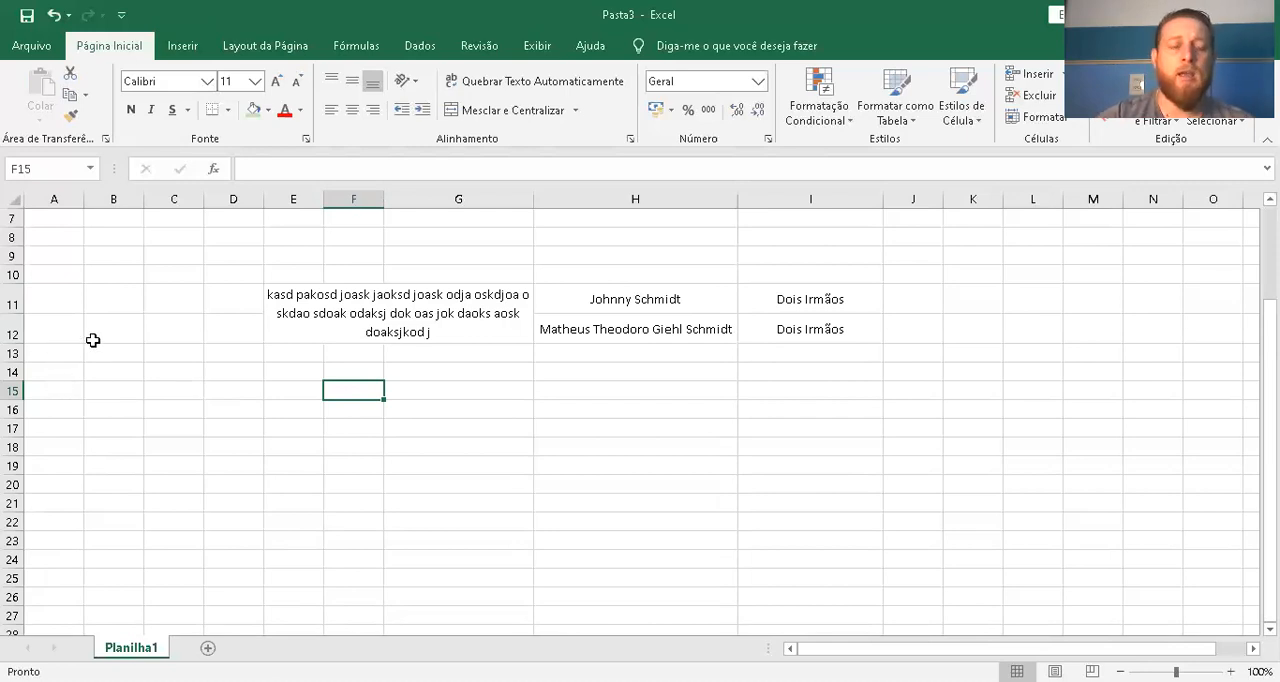
# Select the whole worksheet, widen all columns to about 17.43 and make all rows uniformly taller
pyautogui.moveTo(80, 435); pyautogui.dragTo(751, 548)
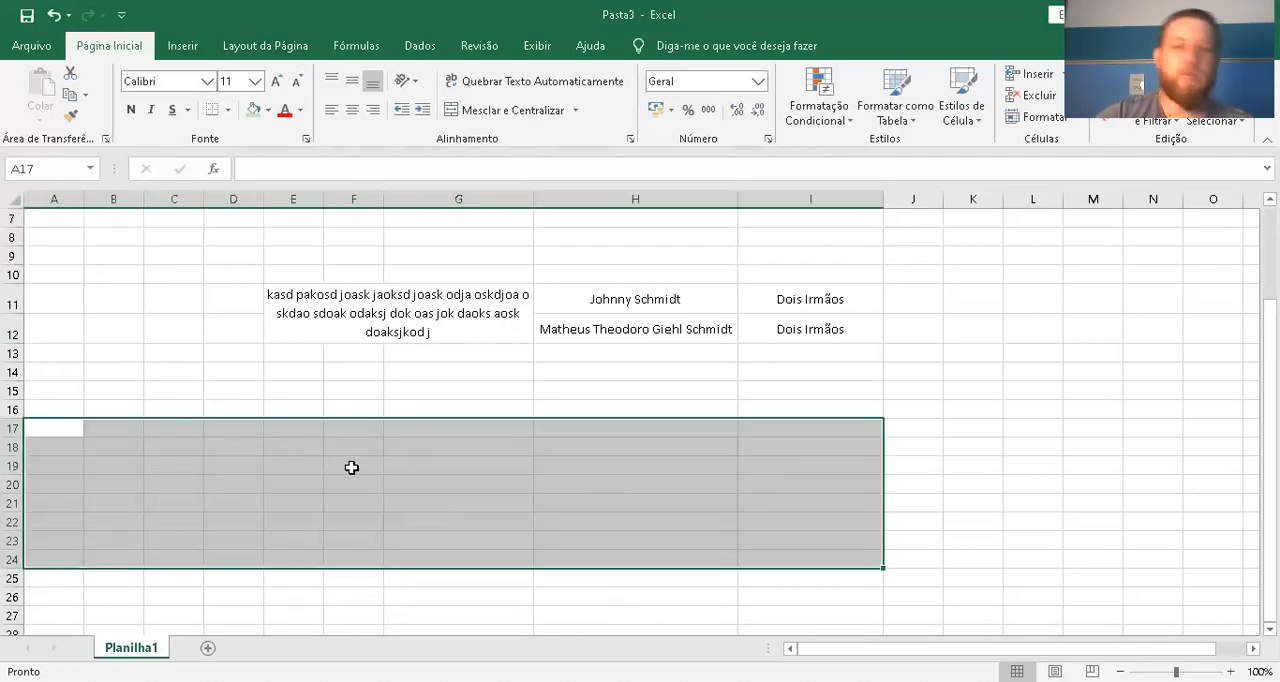
pyautogui.moveTo(829, 334); pyautogui.dragTo(660, 305)
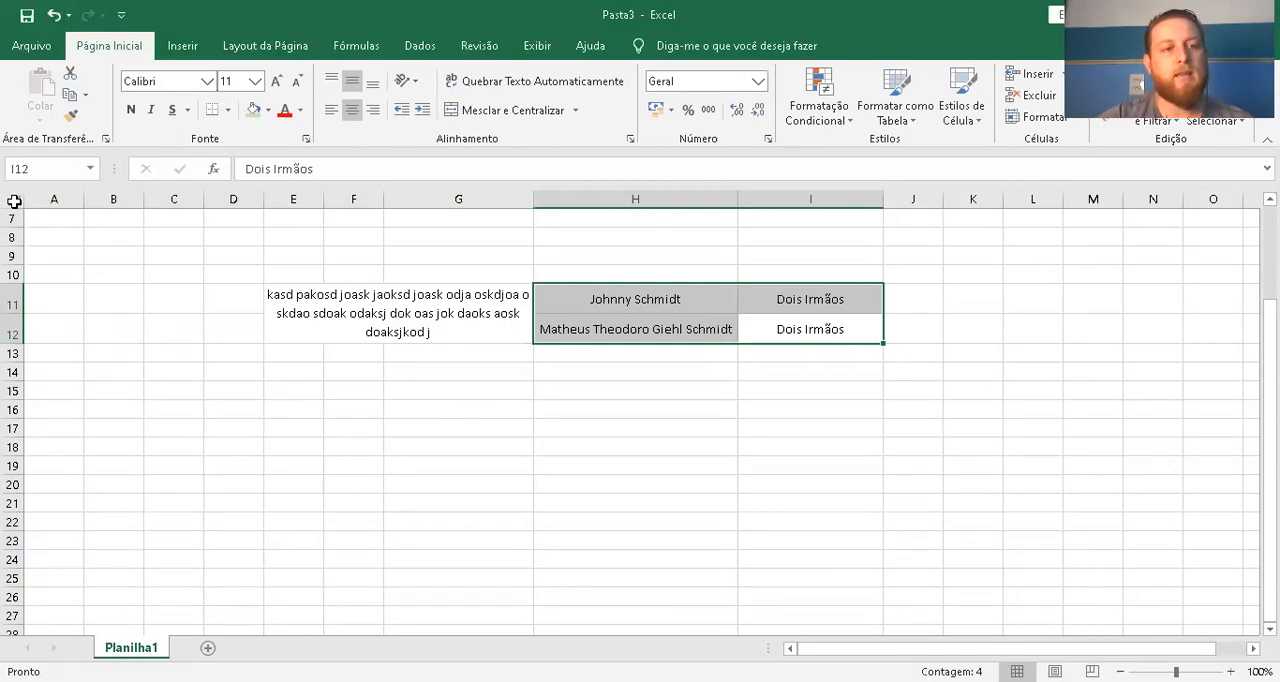
pyautogui.click(12, 198)
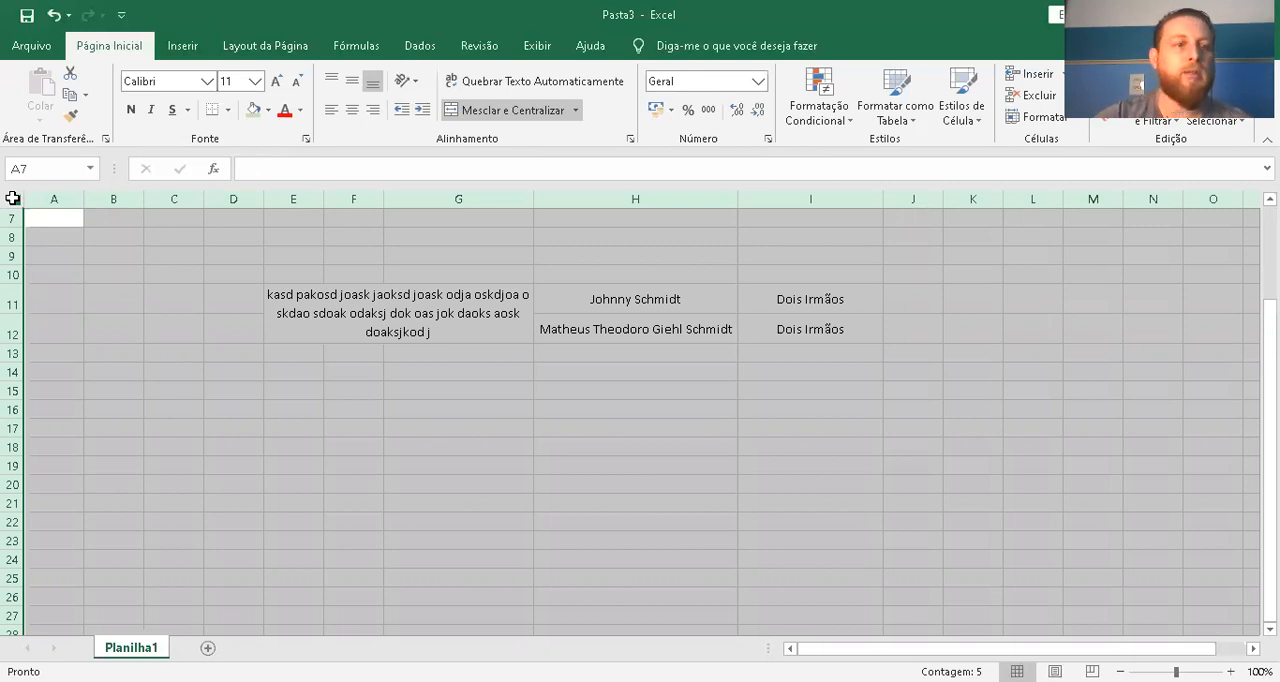
pyautogui.scroll(-6, 54, 314)
pyautogui.scroll(5, 62, 308)
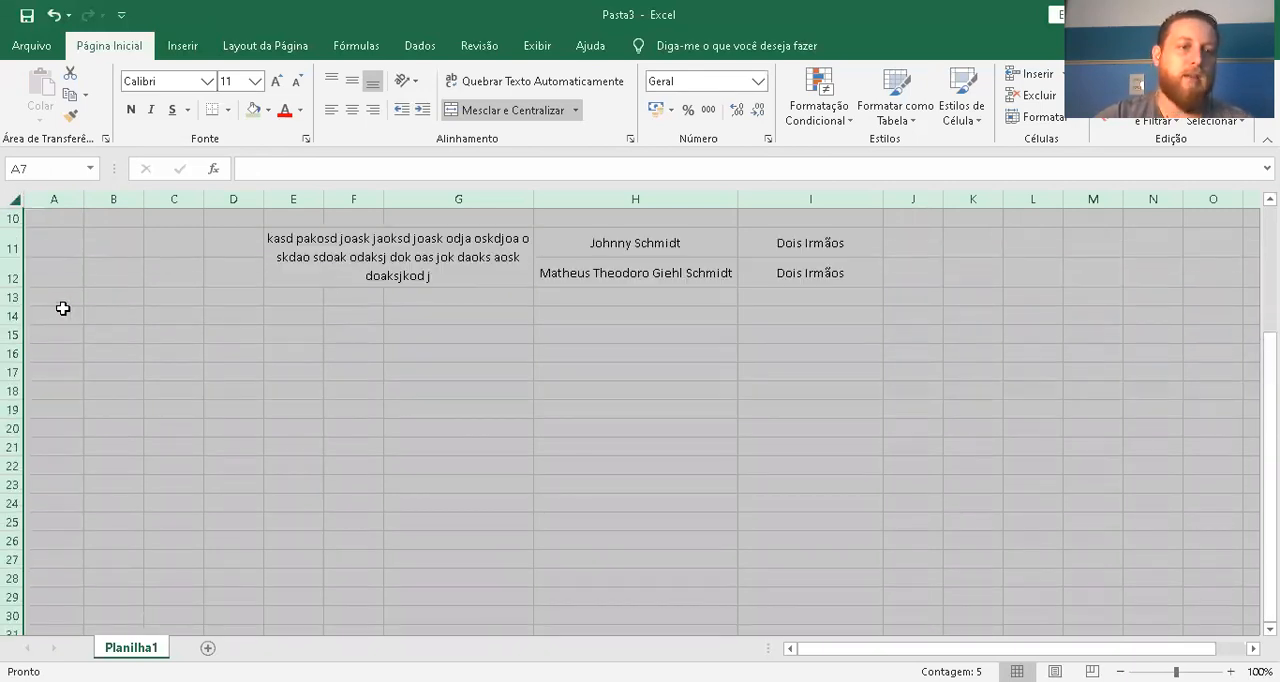
pyautogui.scroll(3, 62, 308)
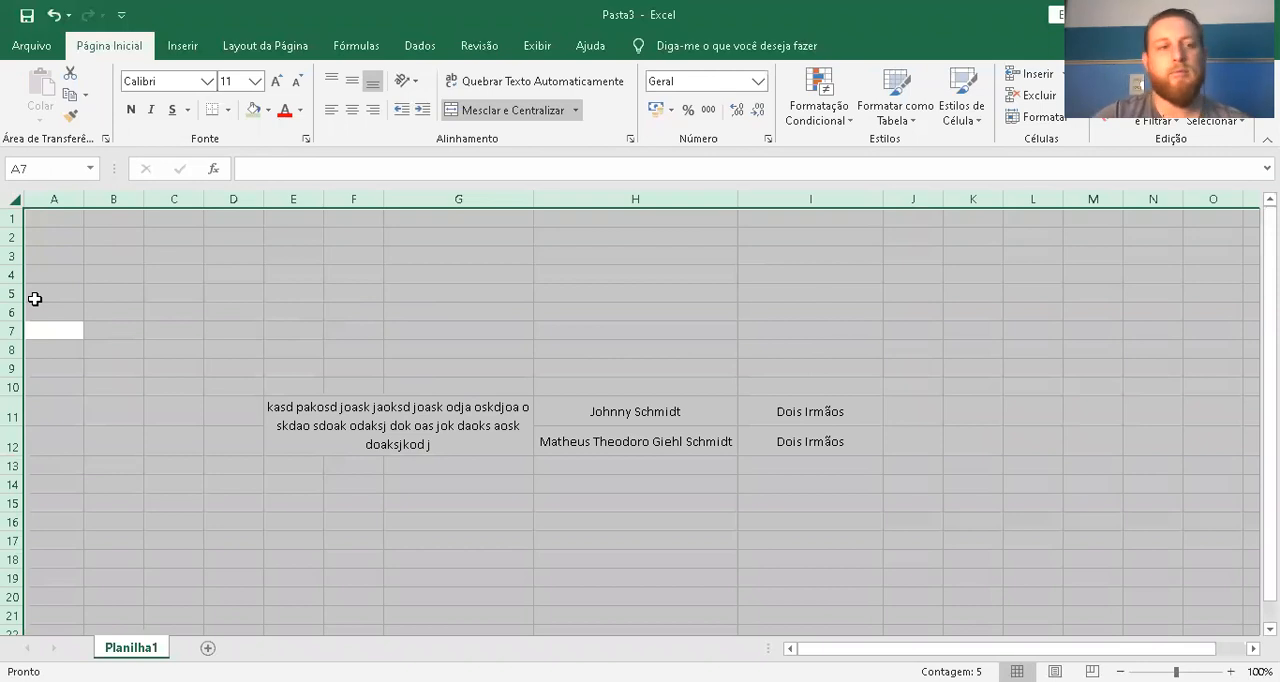
pyautogui.moveTo(81, 198); pyautogui.dragTo(141, 198)
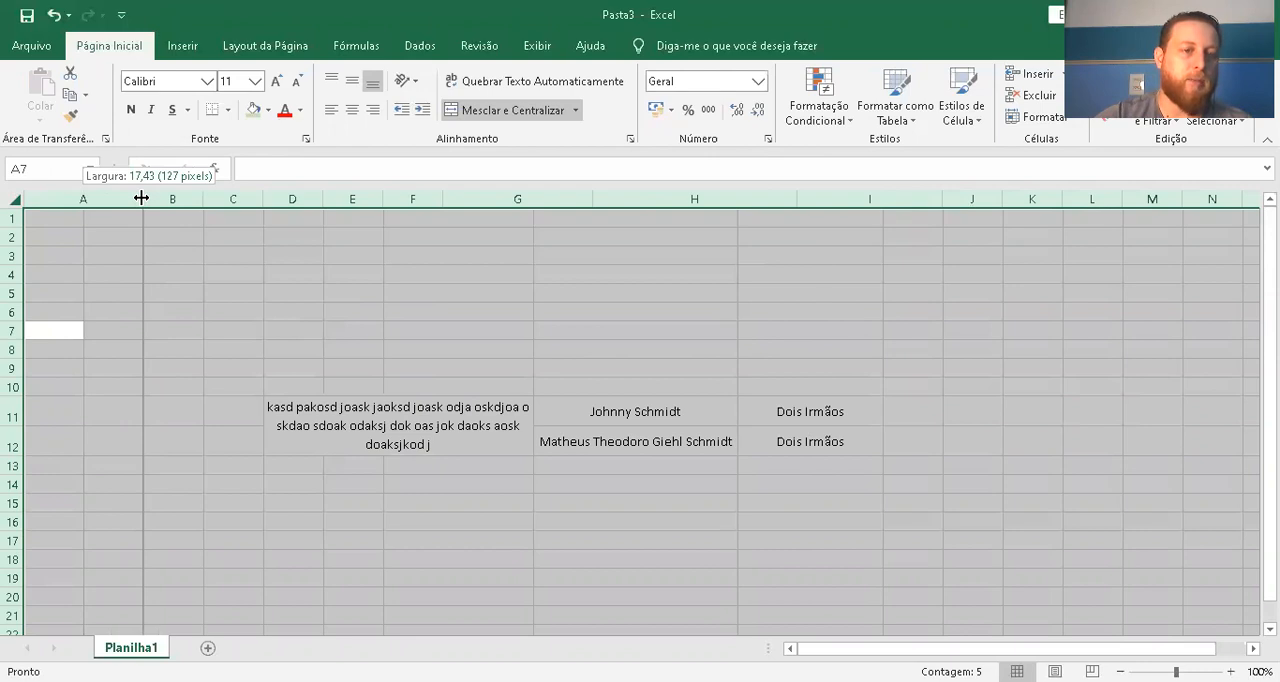
pyautogui.moveTo(141, 198); pyautogui.dragTo(141, 198)
pyautogui.moveTo(8, 229); pyautogui.dragTo(11, 242)
pyautogui.click(179, 272)
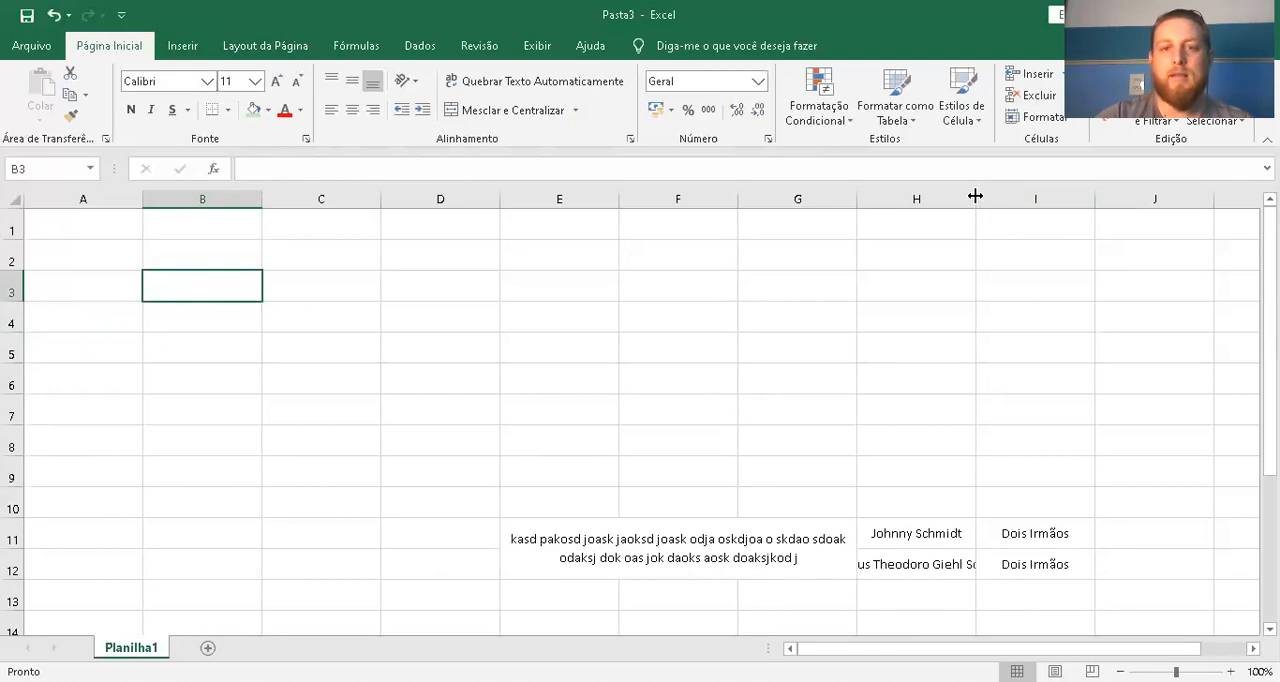
# Auto-fit column H to the width of its longest entry
pyautogui.moveTo(851, 648); pyautogui.dragTo(892, 649)
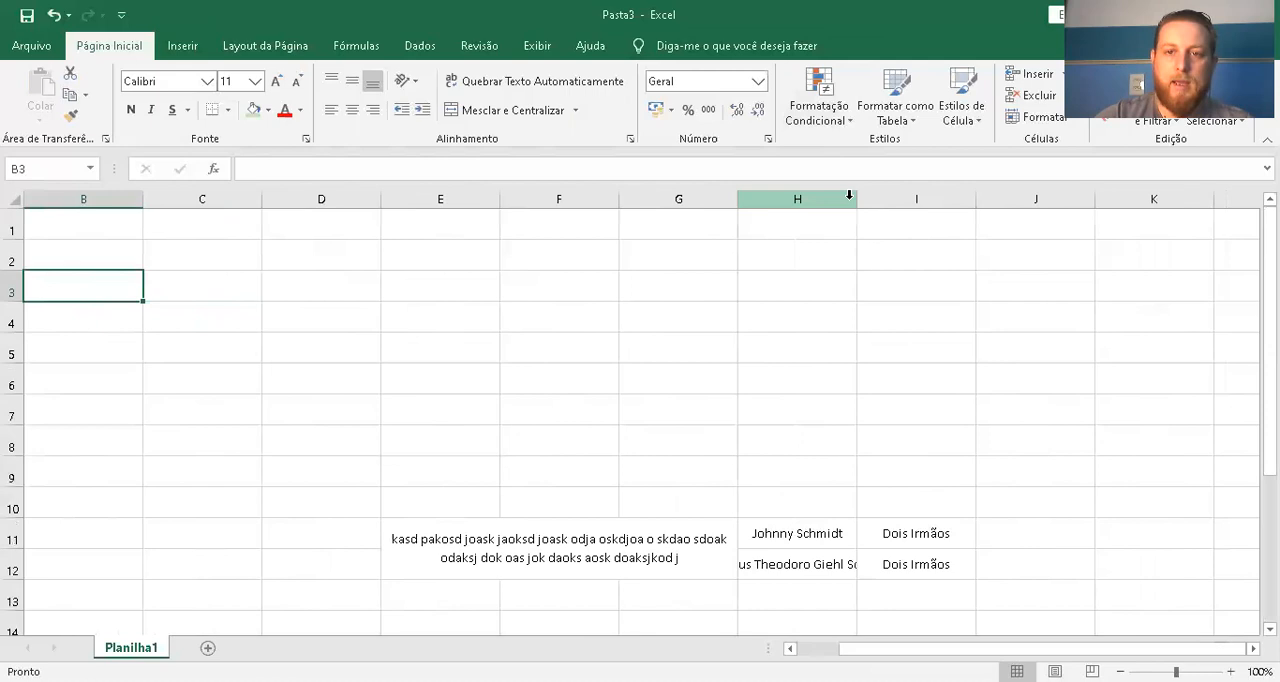
pyautogui.doubleClick(855, 199)
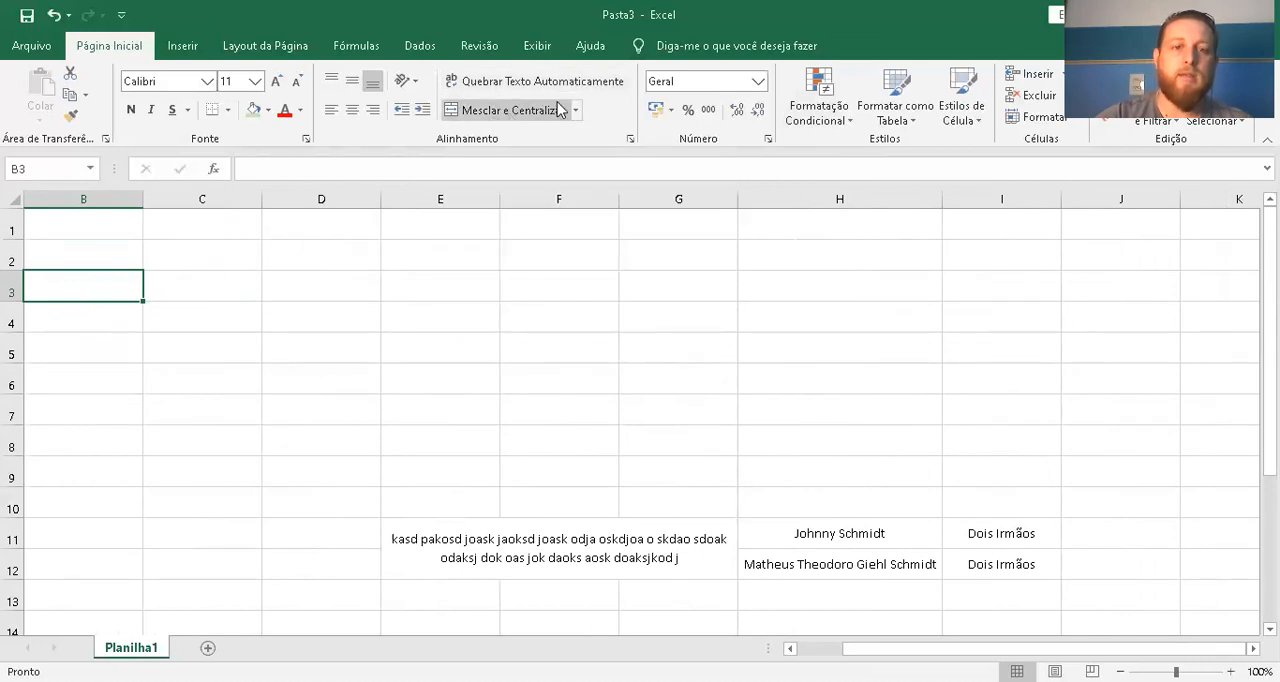
pyautogui.click(558, 460)
pyautogui.click(558, 385)
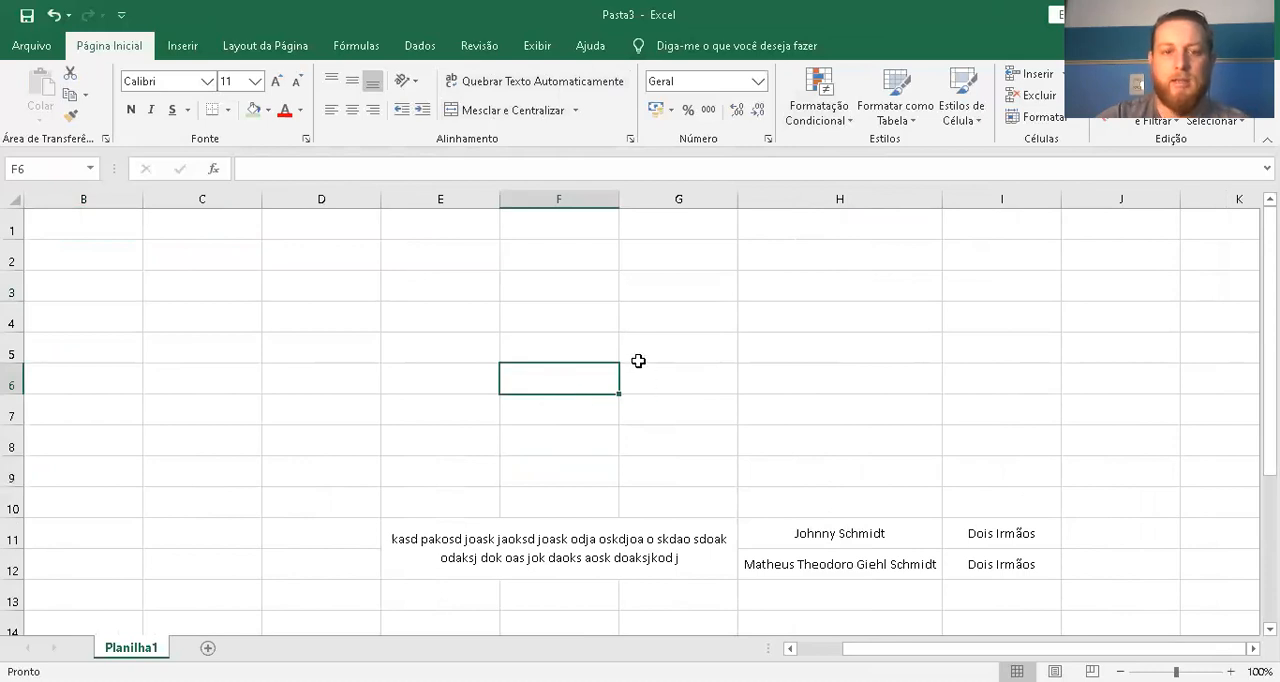
pyautogui.click(377, 280)
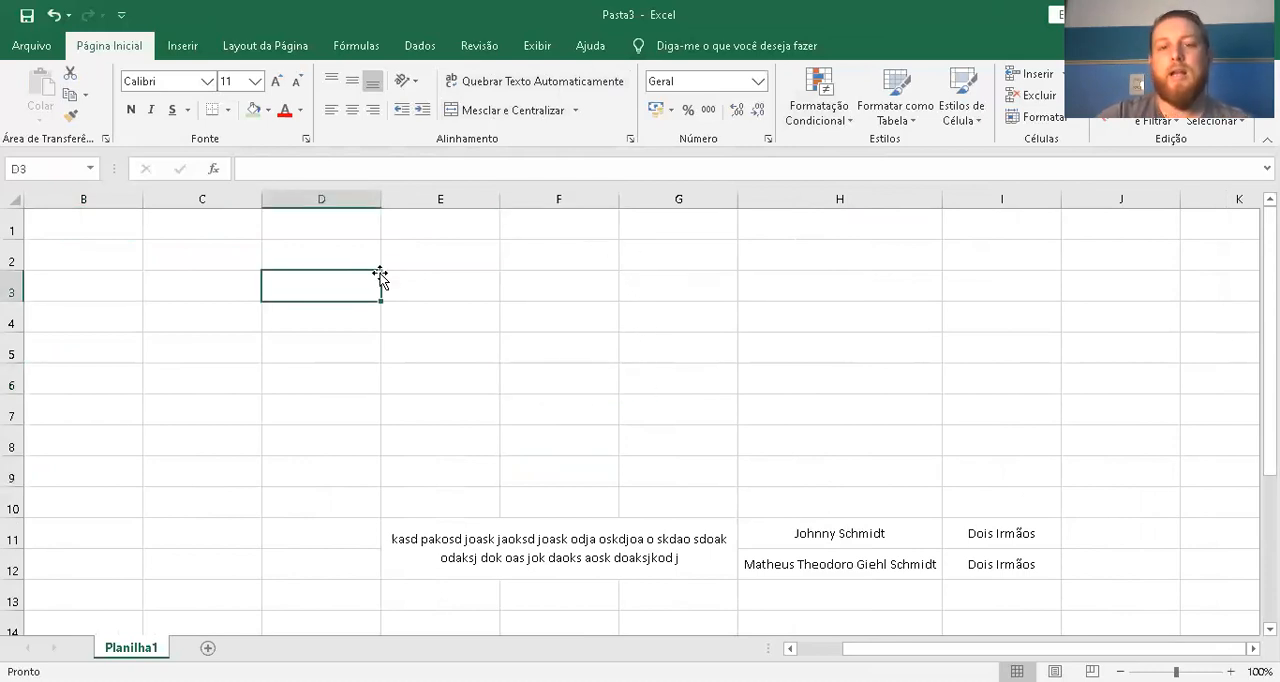
pyautogui.click(452, 282)
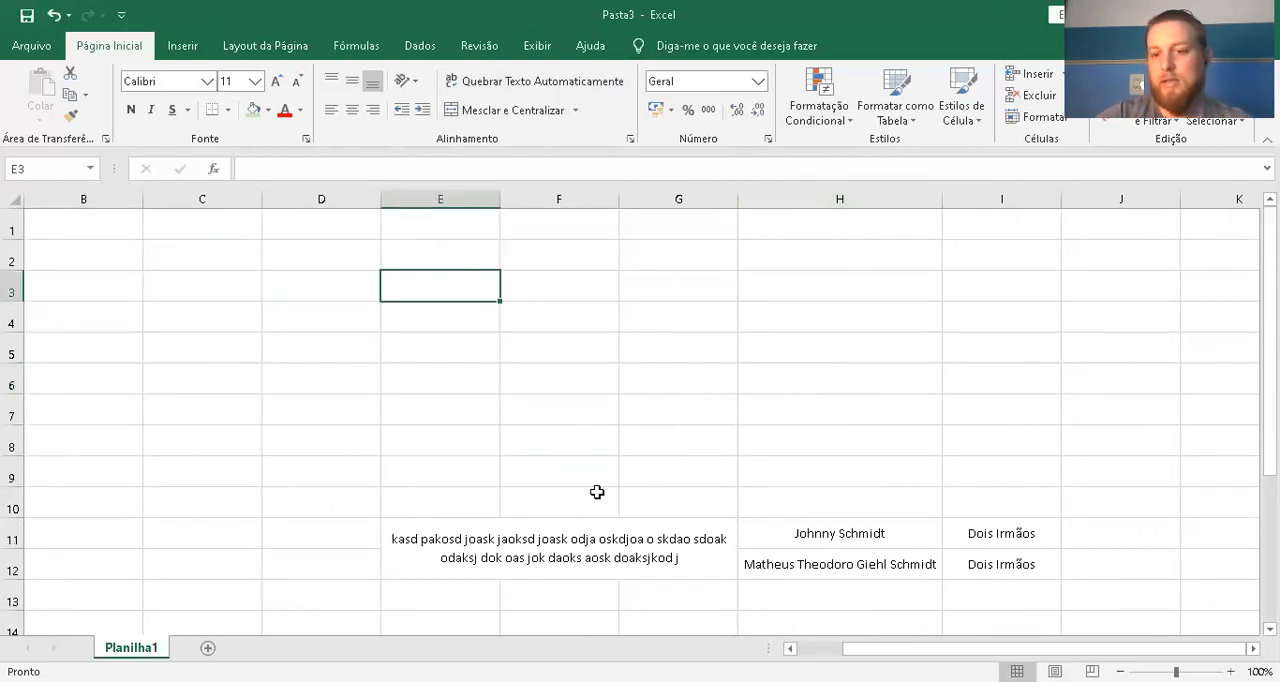
pyautogui.click(520, 330)
# Enter the number 25 in cell E3
pyautogui.click(386, 288)
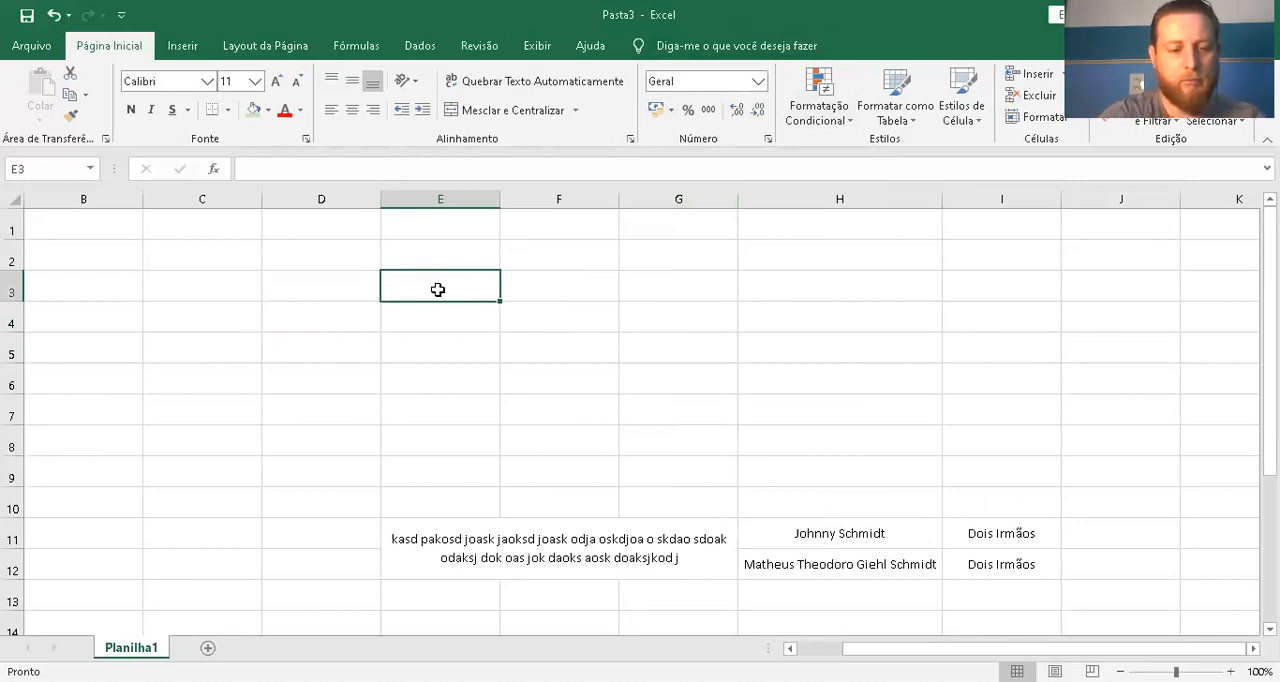
pyautogui.write('25')
pyautogui.press('Return')
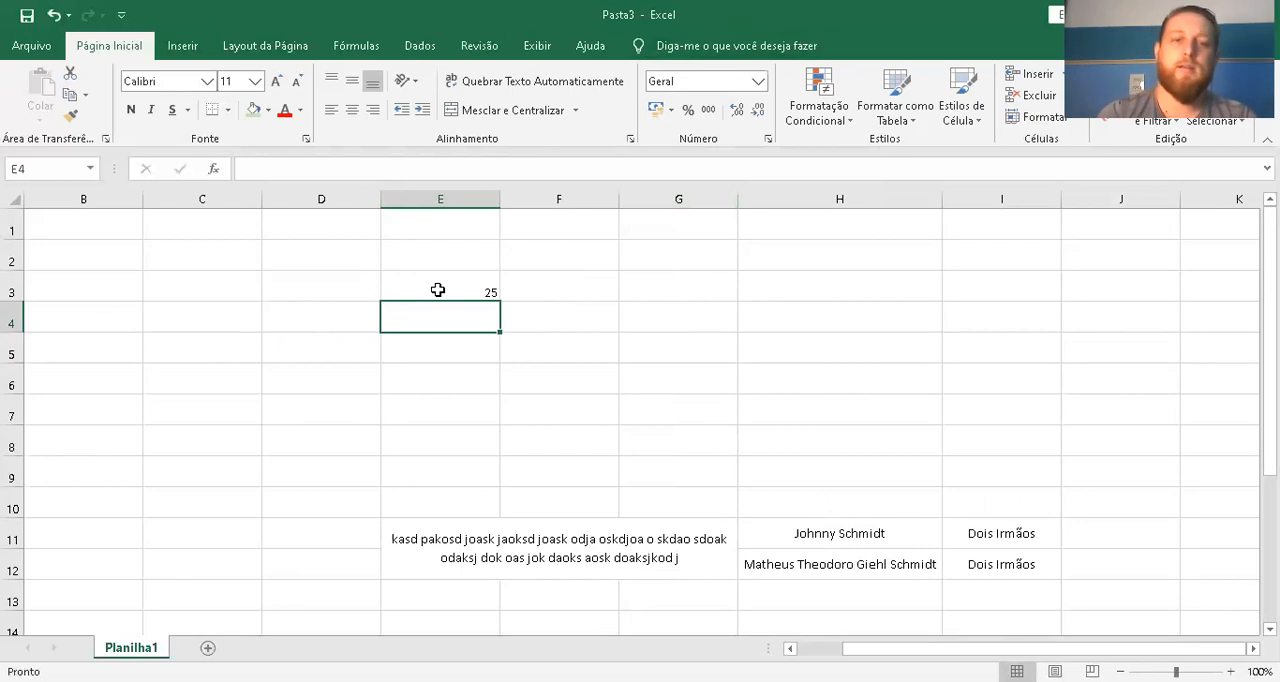
# Try increasing and decreasing the decimal places of cell E3, finishing with two decimals
pyautogui.click(433, 288)
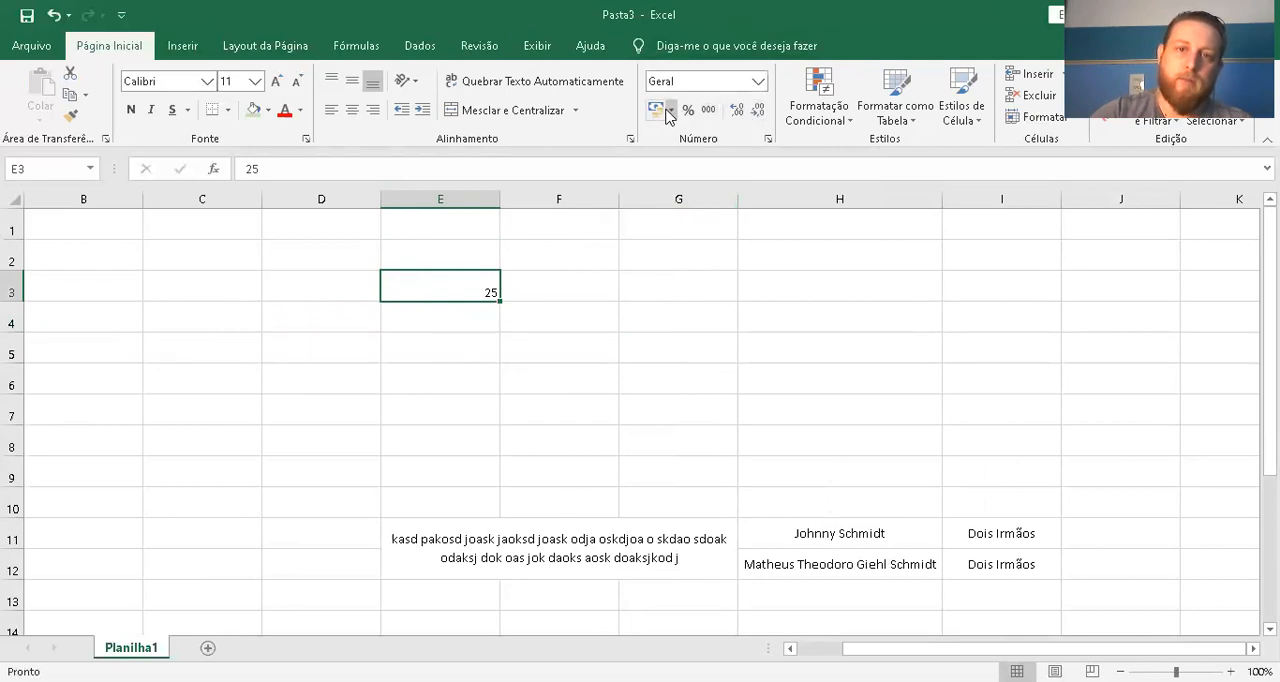
pyautogui.click(738, 110)
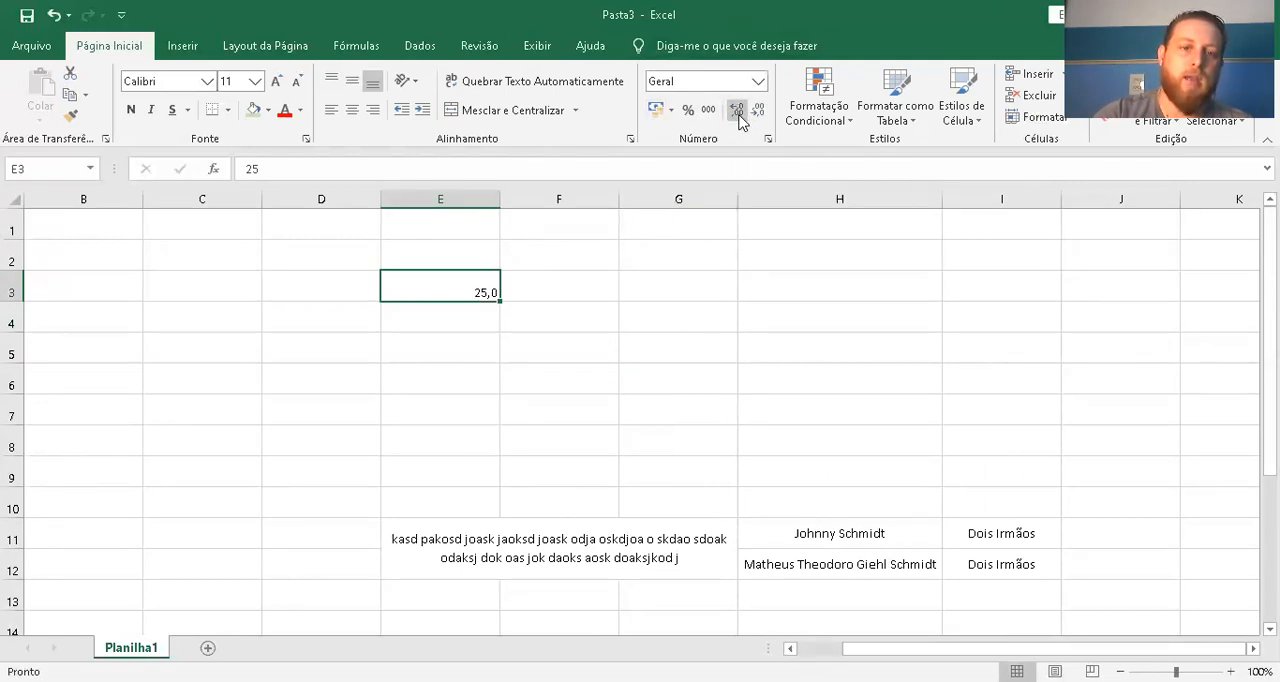
pyautogui.click(738, 110)
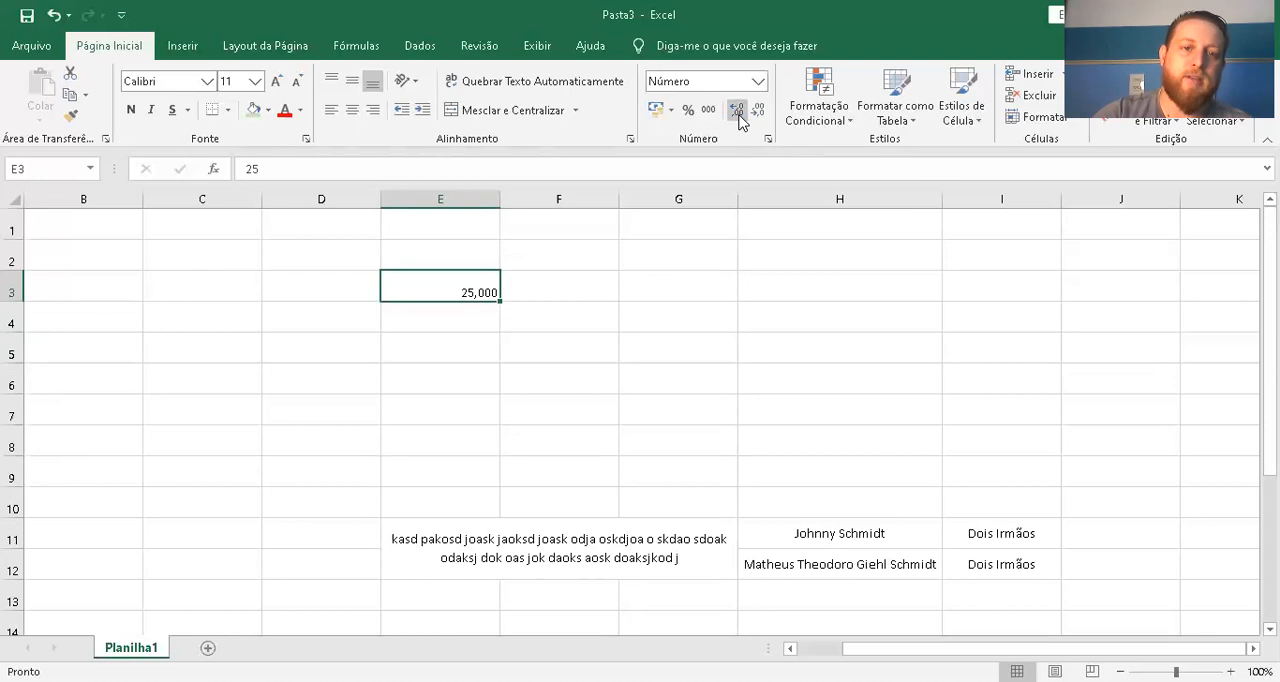
pyautogui.click(738, 112)
pyautogui.click(738, 112)
pyautogui.click(738, 112)
pyautogui.click(756, 111)
pyautogui.click(756, 111)
pyautogui.click(758, 111)
pyautogui.click(758, 111)
pyautogui.click(760, 112)
pyautogui.click(760, 112)
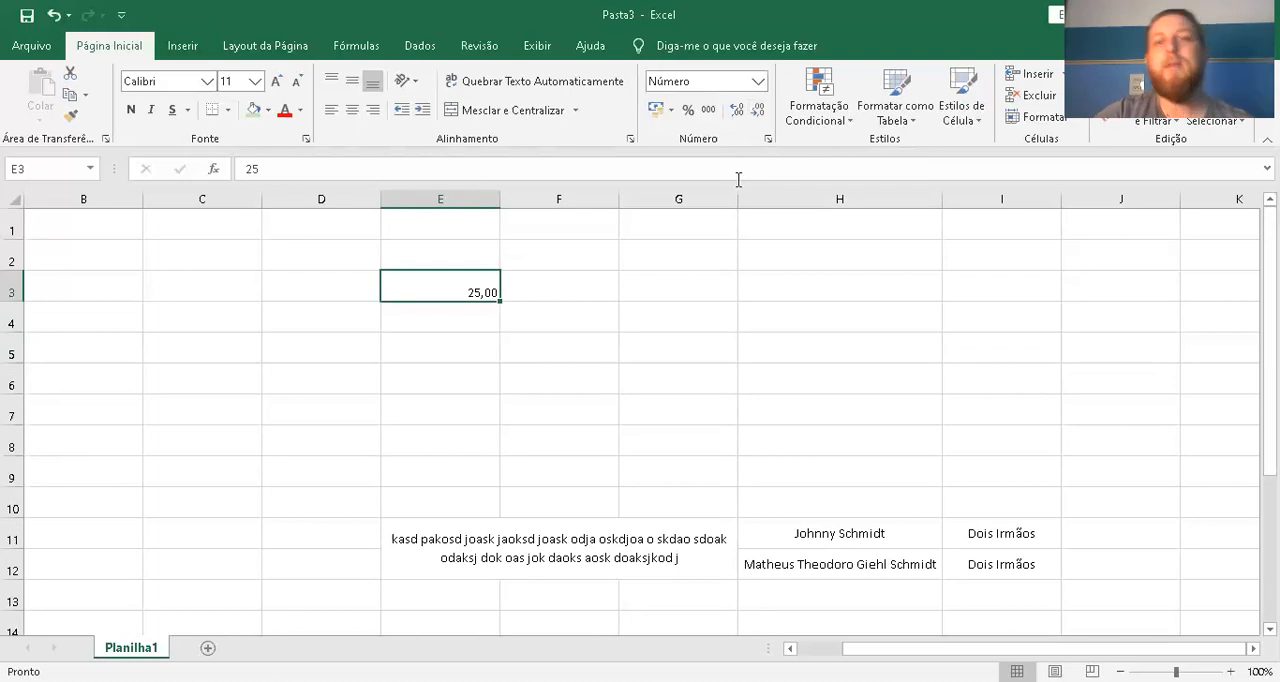
# Enter the number 6,333333333 in cell E5
pyautogui.click(451, 342)
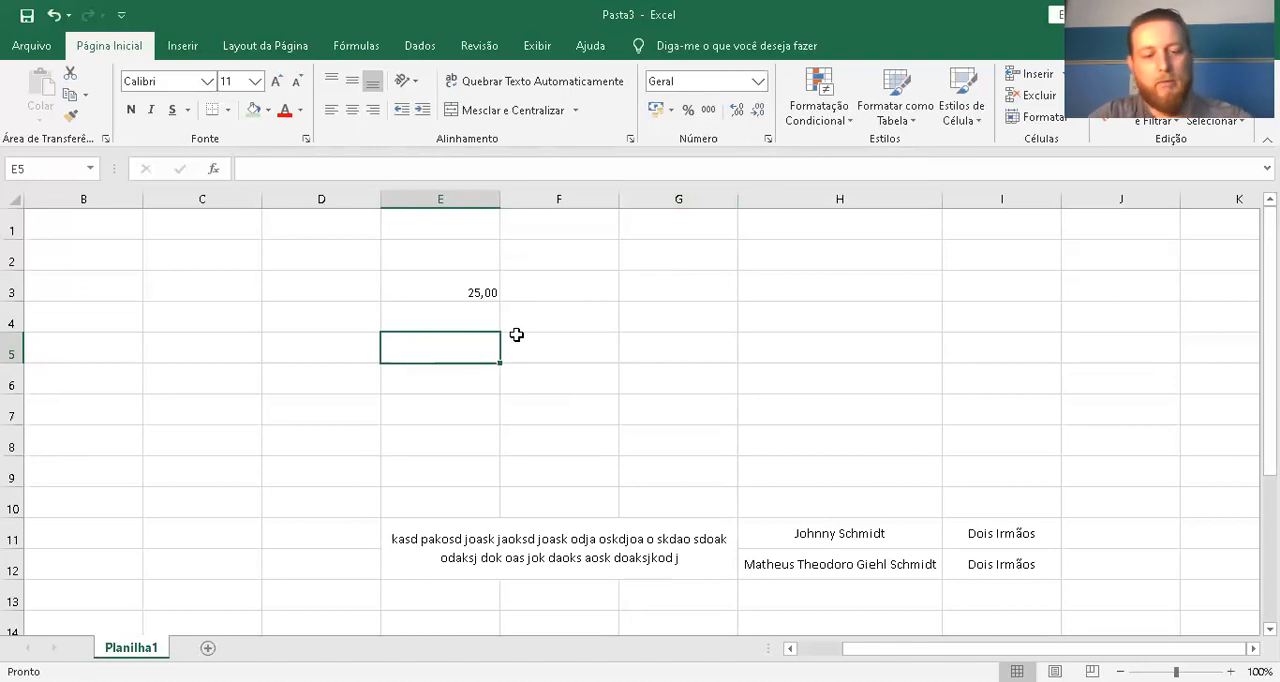
pyautogui.write('6,33333333333')
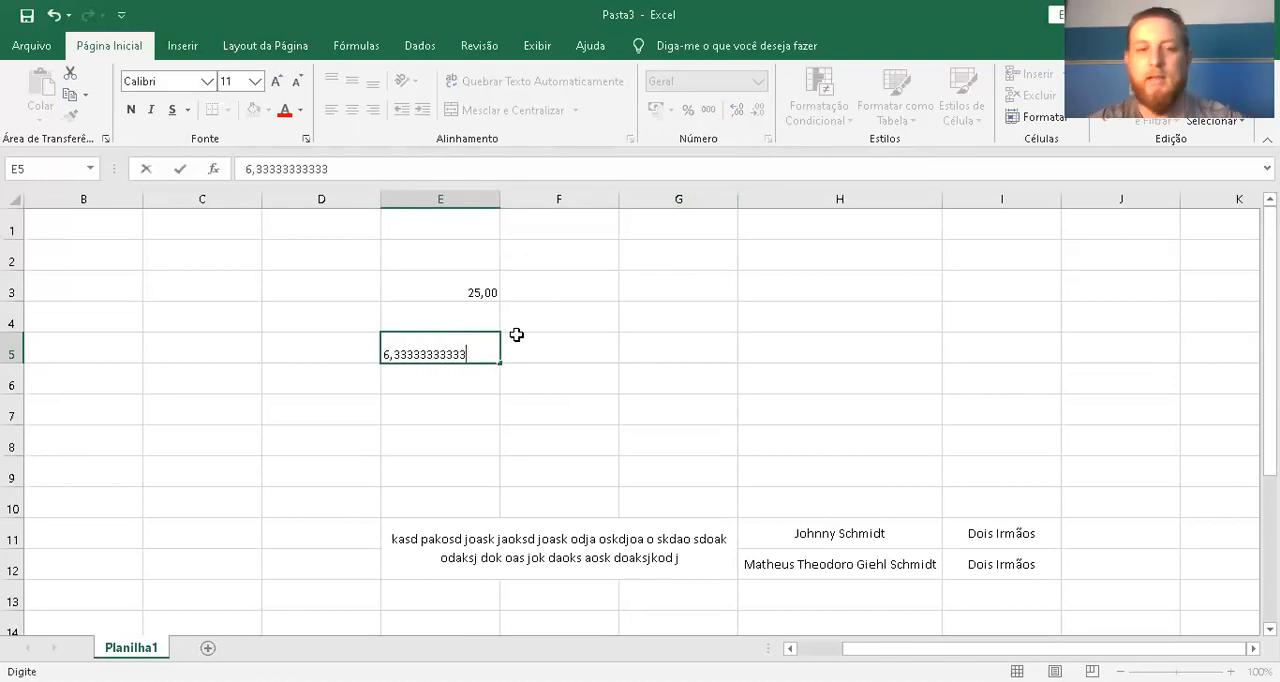
pyautogui.press('Return')
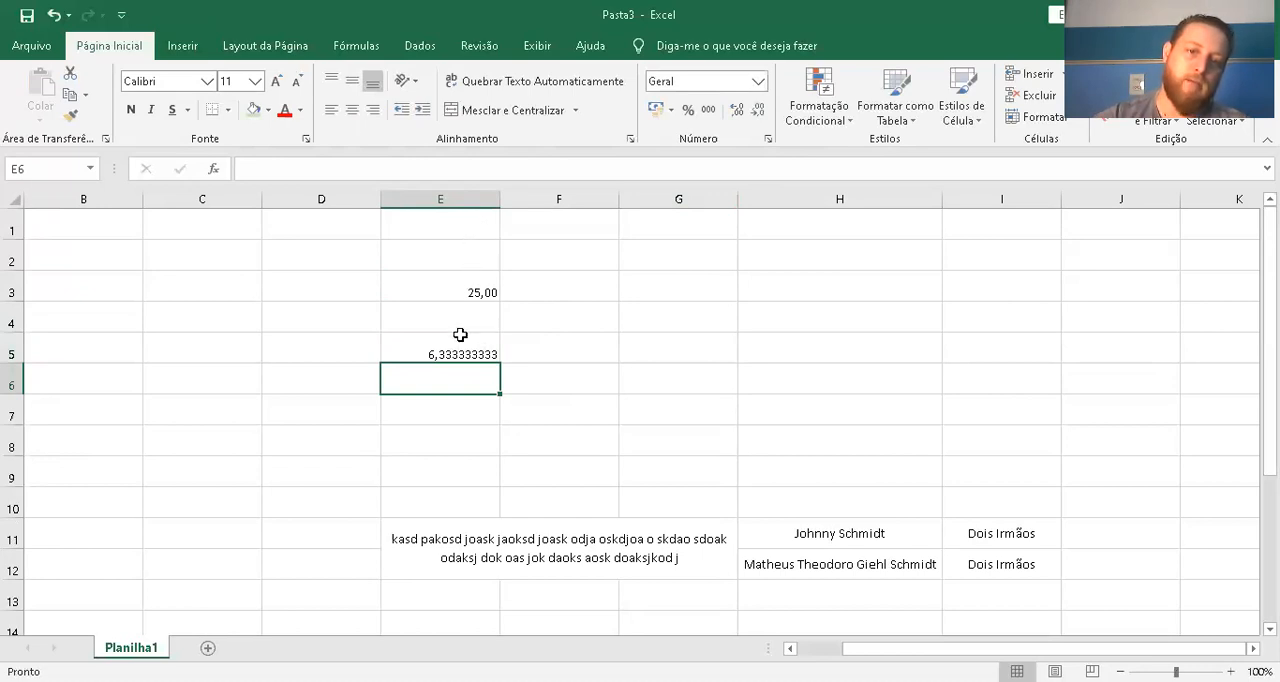
# Reduce the number shown in cell E5 to two decimal places
pyautogui.click(487, 350)
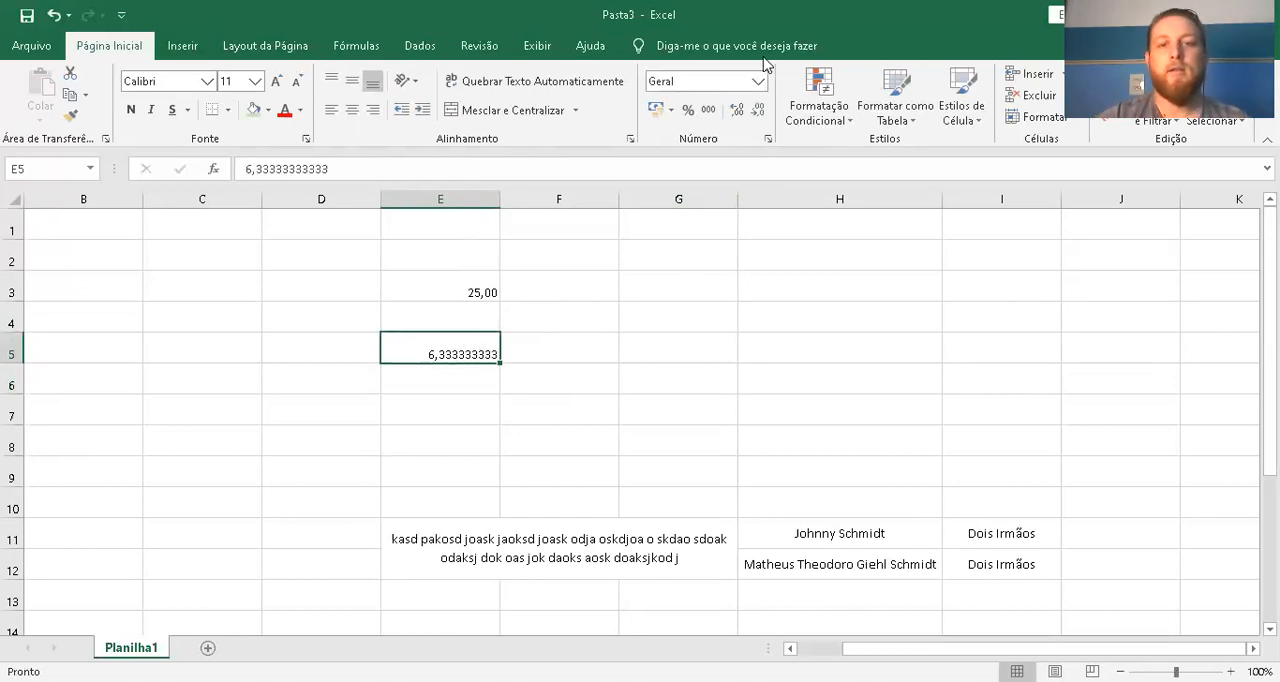
pyautogui.click(757, 110)
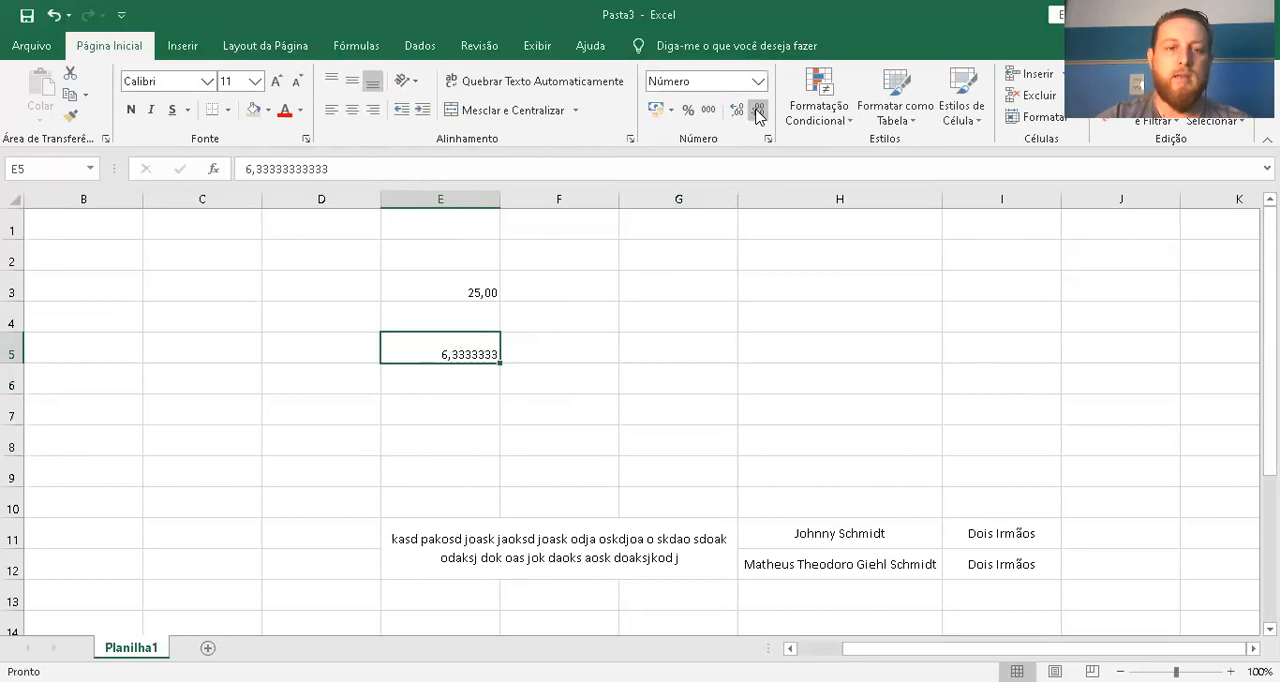
pyautogui.click(757, 110)
pyautogui.click(757, 110)
pyautogui.click(757, 110)
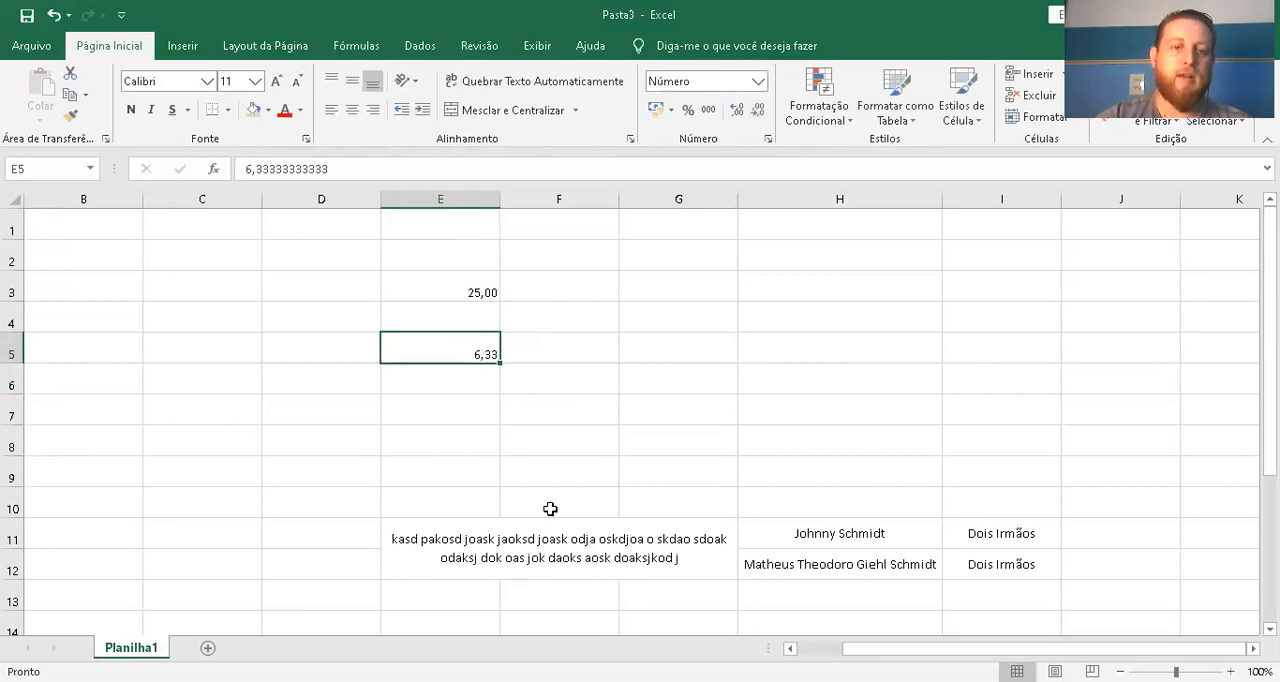
pyautogui.click(566, 340)
# Apply the R$ Português (Brasil) accounting format to cells E2:E7
pyautogui.moveTo(451, 231); pyautogui.dragTo(429, 440)
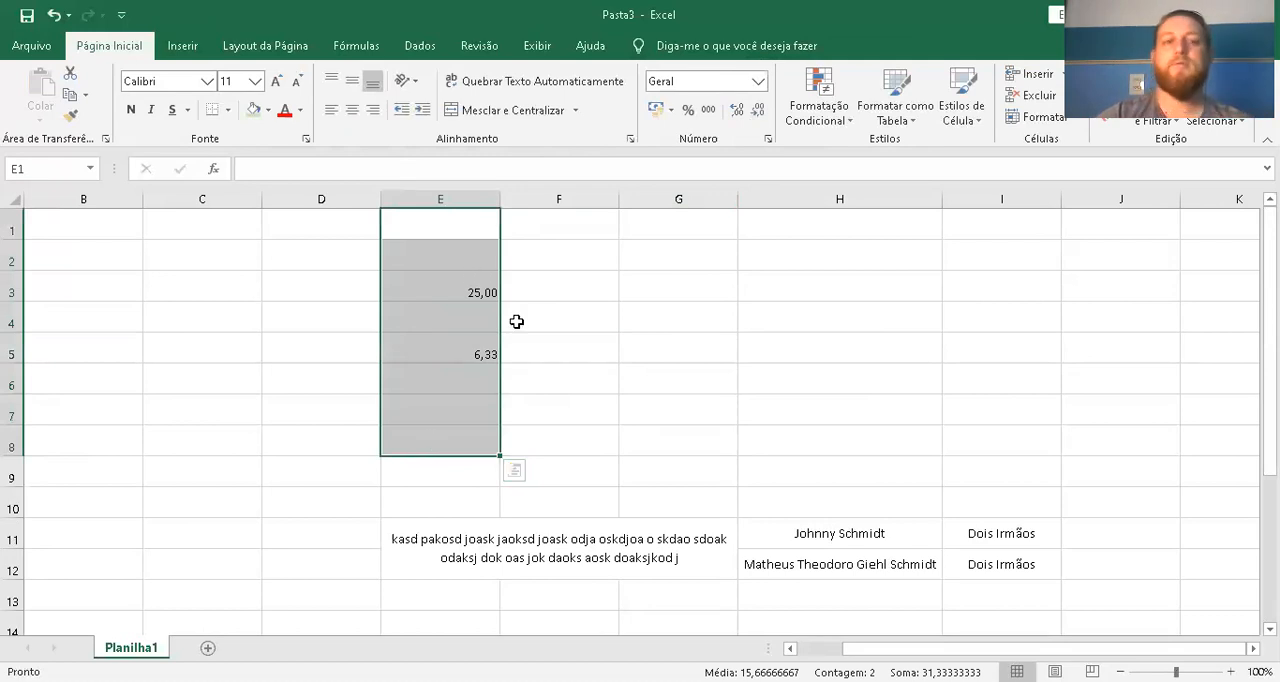
pyautogui.click(543, 336)
pyautogui.click(481, 314)
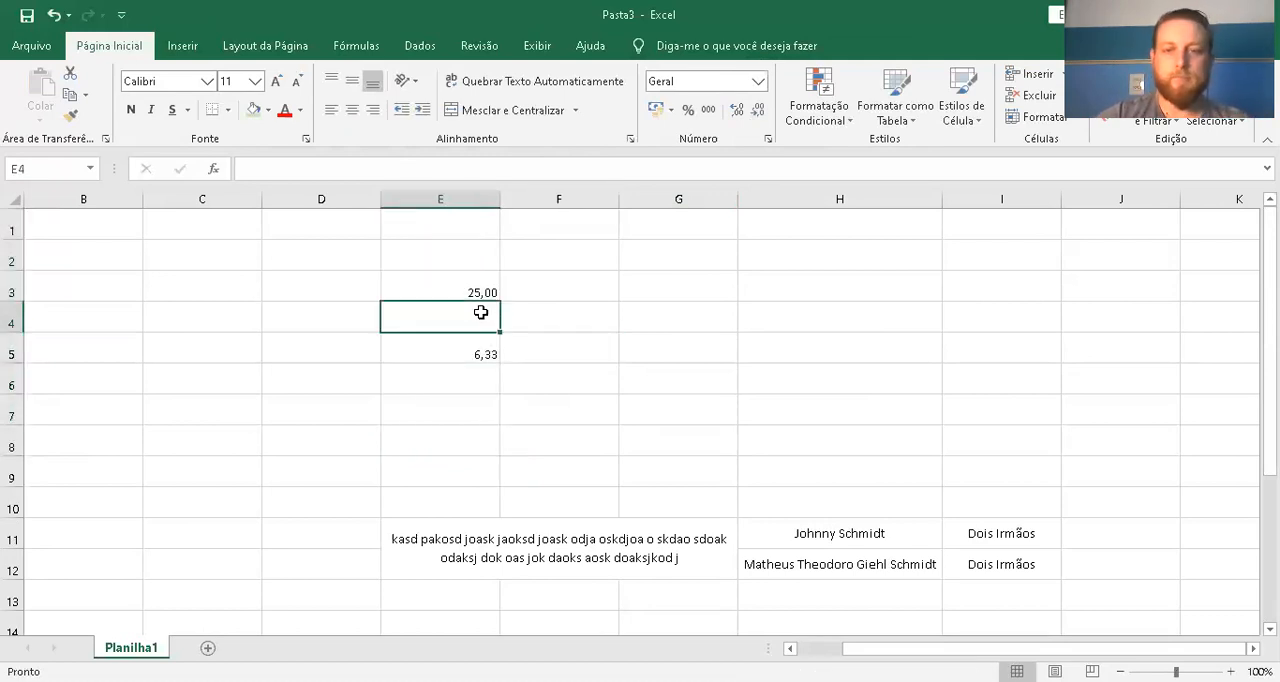
pyautogui.click(470, 282)
pyautogui.moveTo(450, 245); pyautogui.dragTo(441, 398)
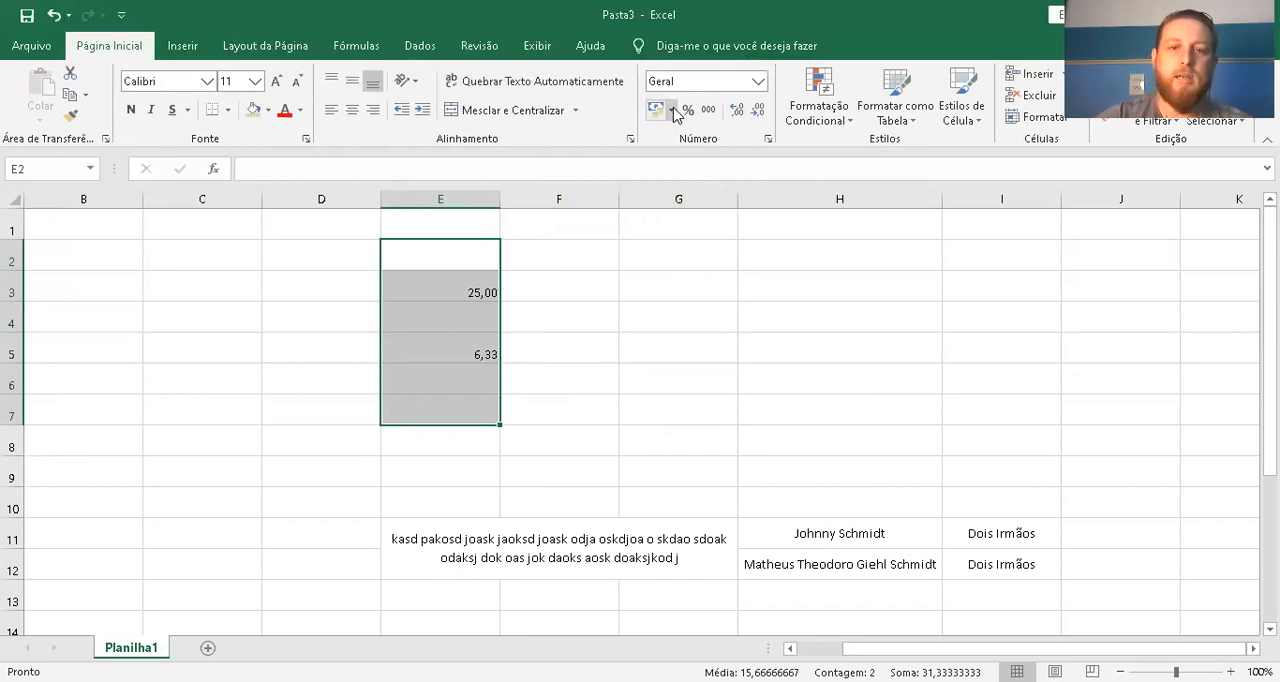
pyautogui.click(672, 110)
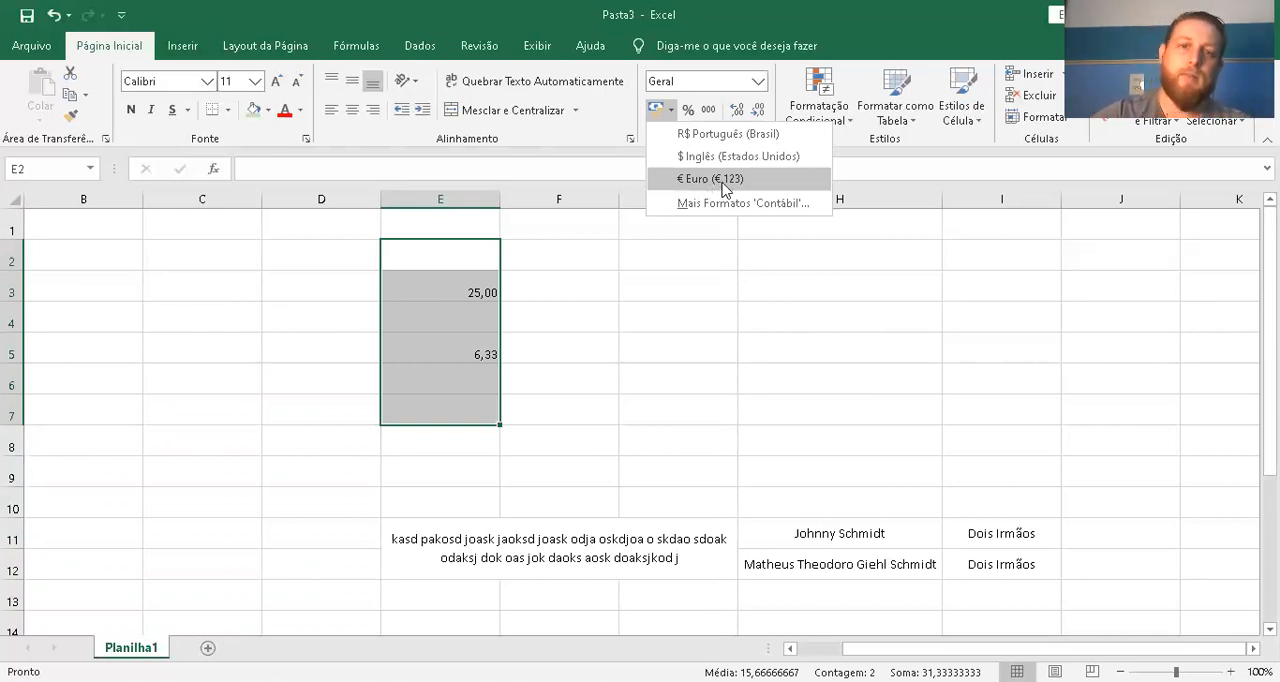
pyautogui.click(687, 146)
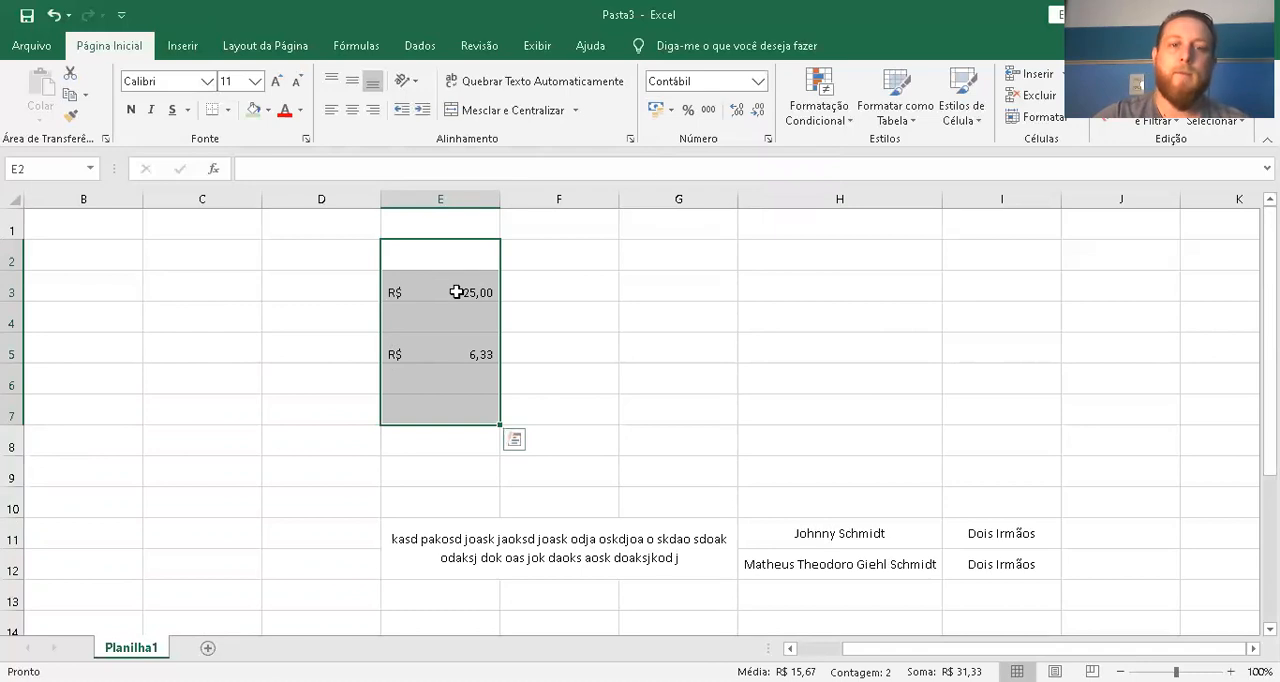
# Enter the number 10 in cell E6 and 20 in cell E7
pyautogui.click(457, 386)
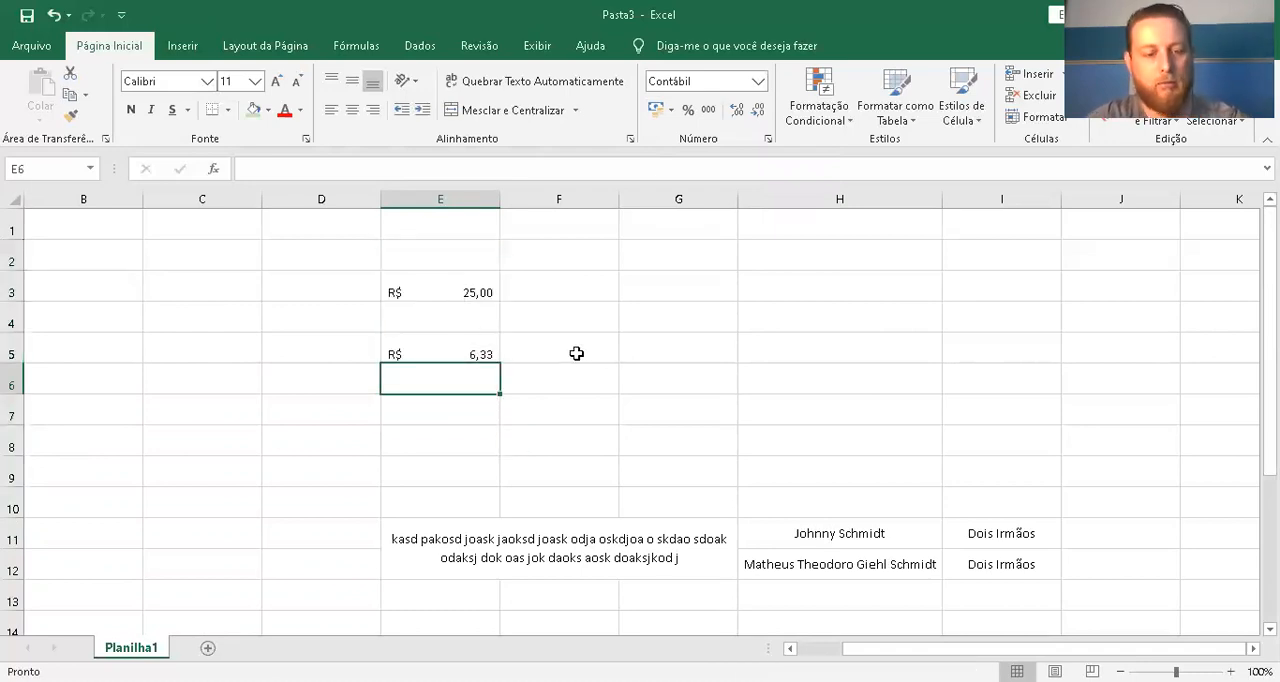
pyautogui.write('10')
pyautogui.press('Return')
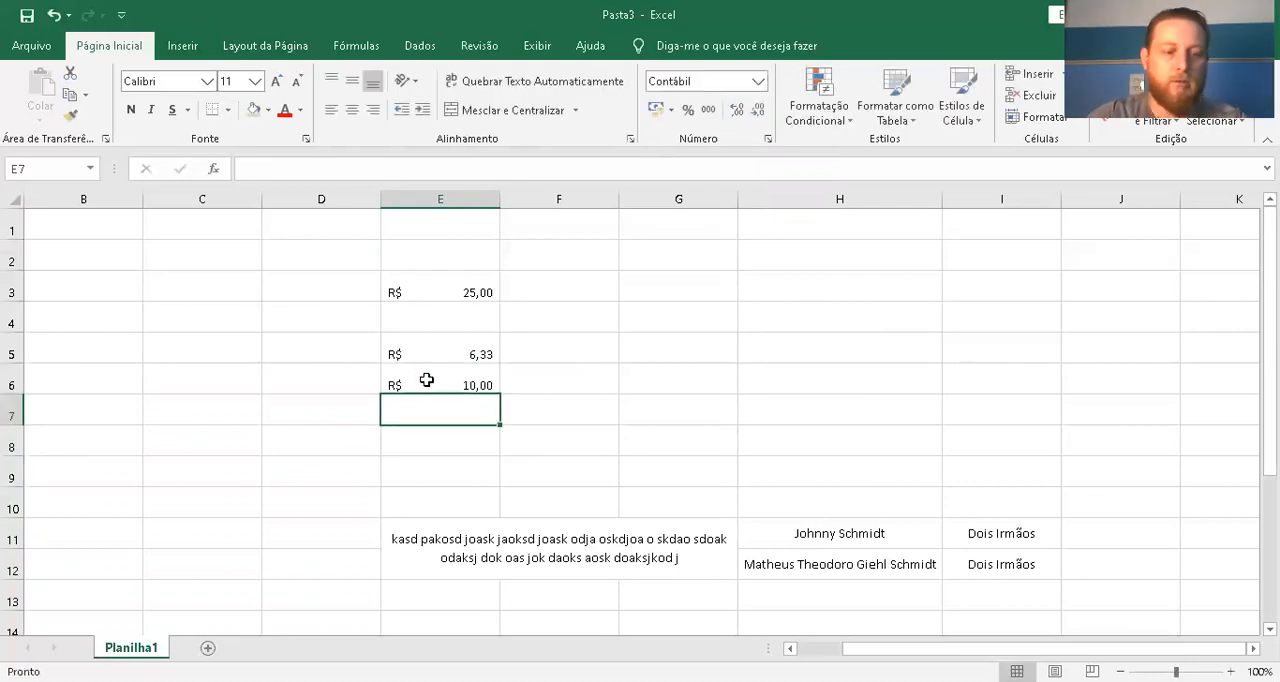
pyautogui.write('20')
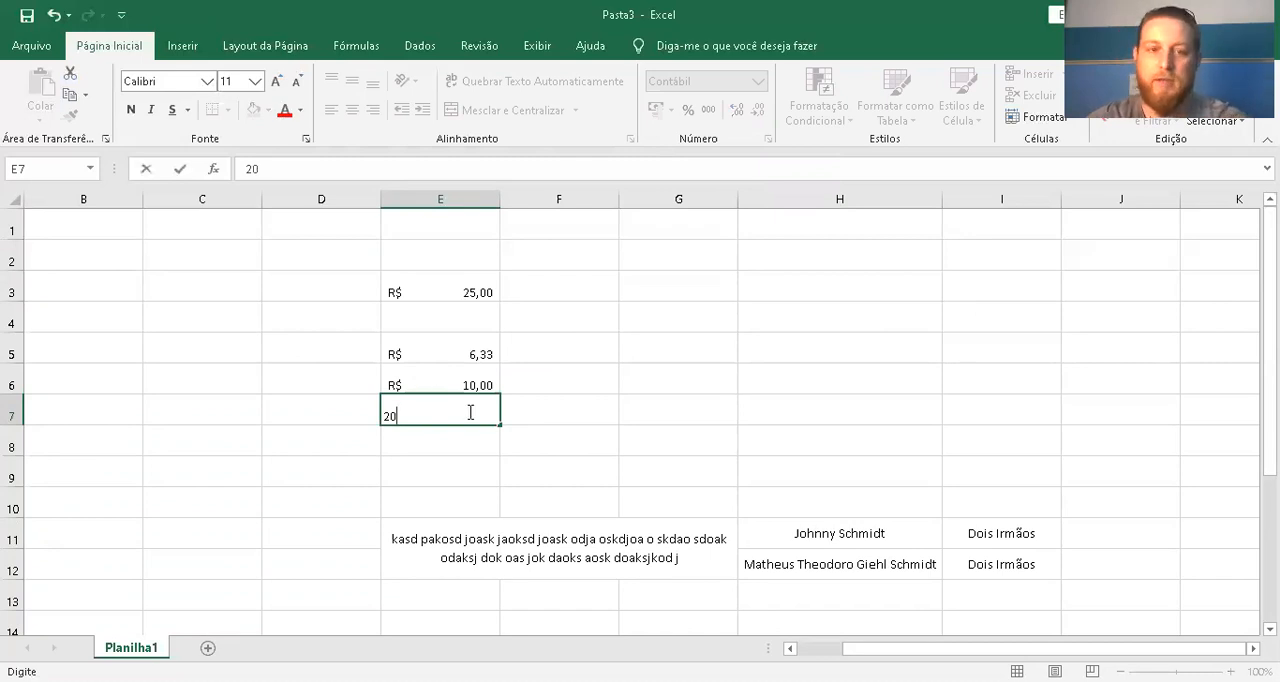
pyautogui.press('Return')
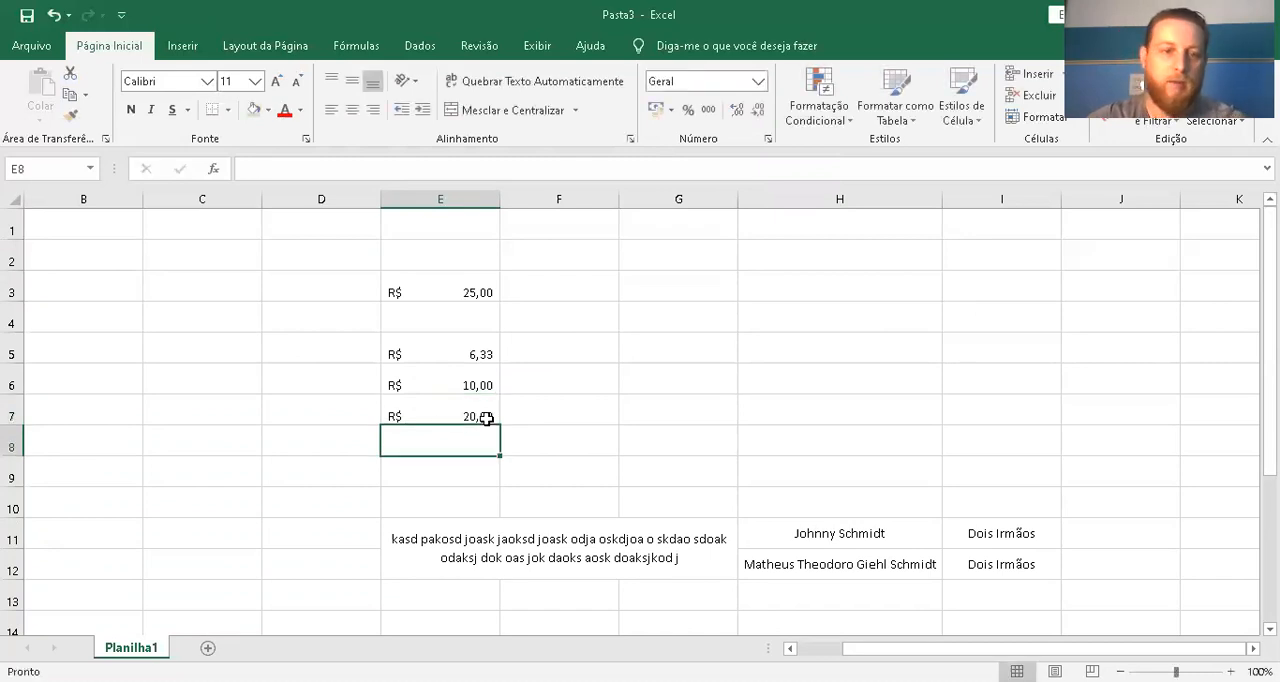
# Set the number format of cells E3:E9 to Geral
pyautogui.click(465, 412)
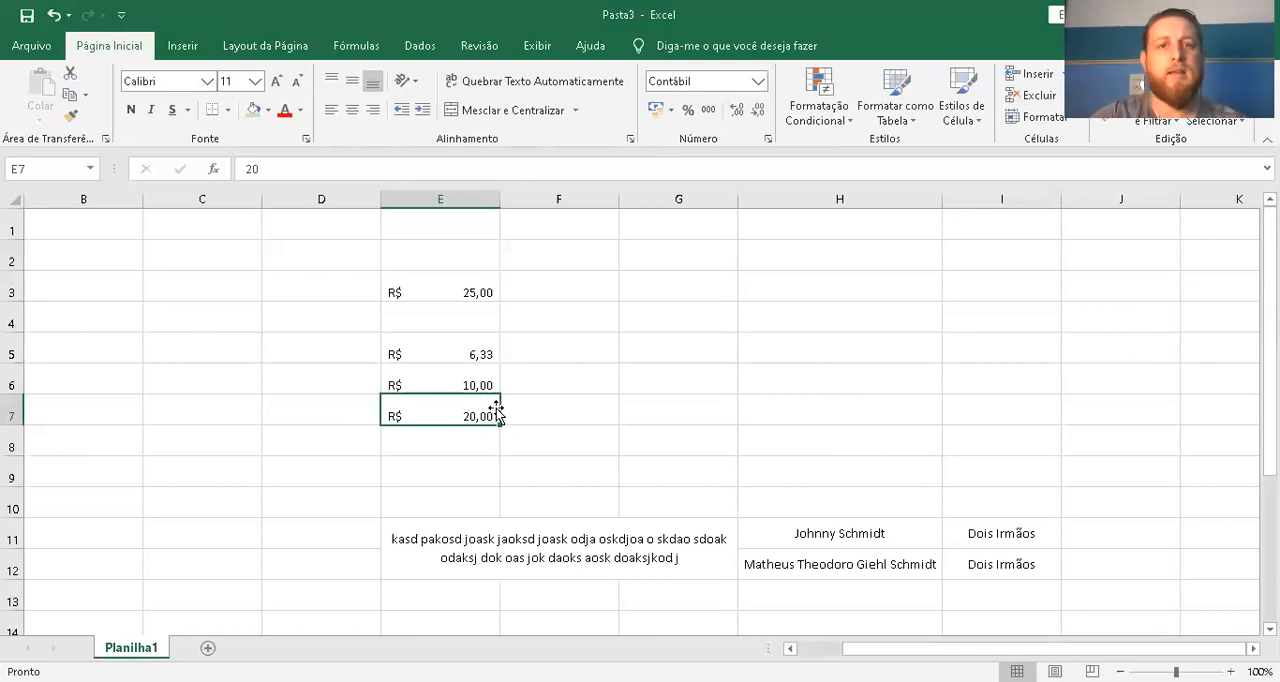
pyautogui.click(451, 197)
pyautogui.click(443, 260)
pyautogui.moveTo(445, 285); pyautogui.dragTo(436, 470)
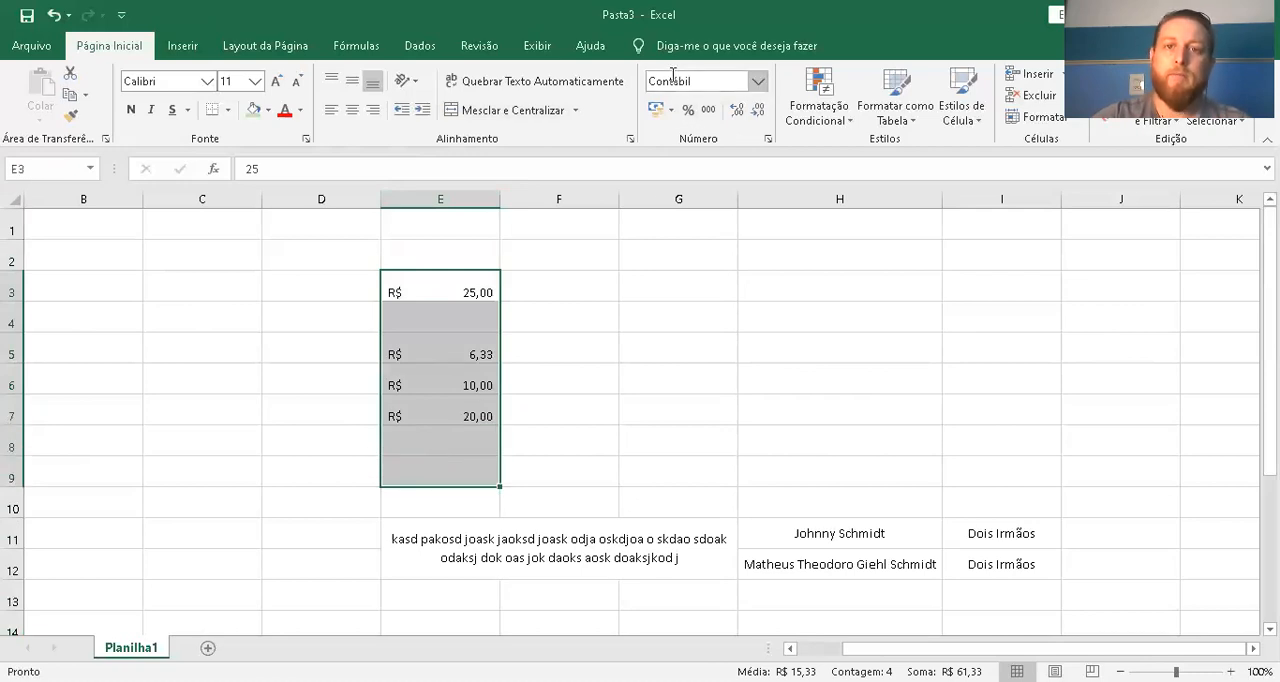
pyautogui.click(760, 81)
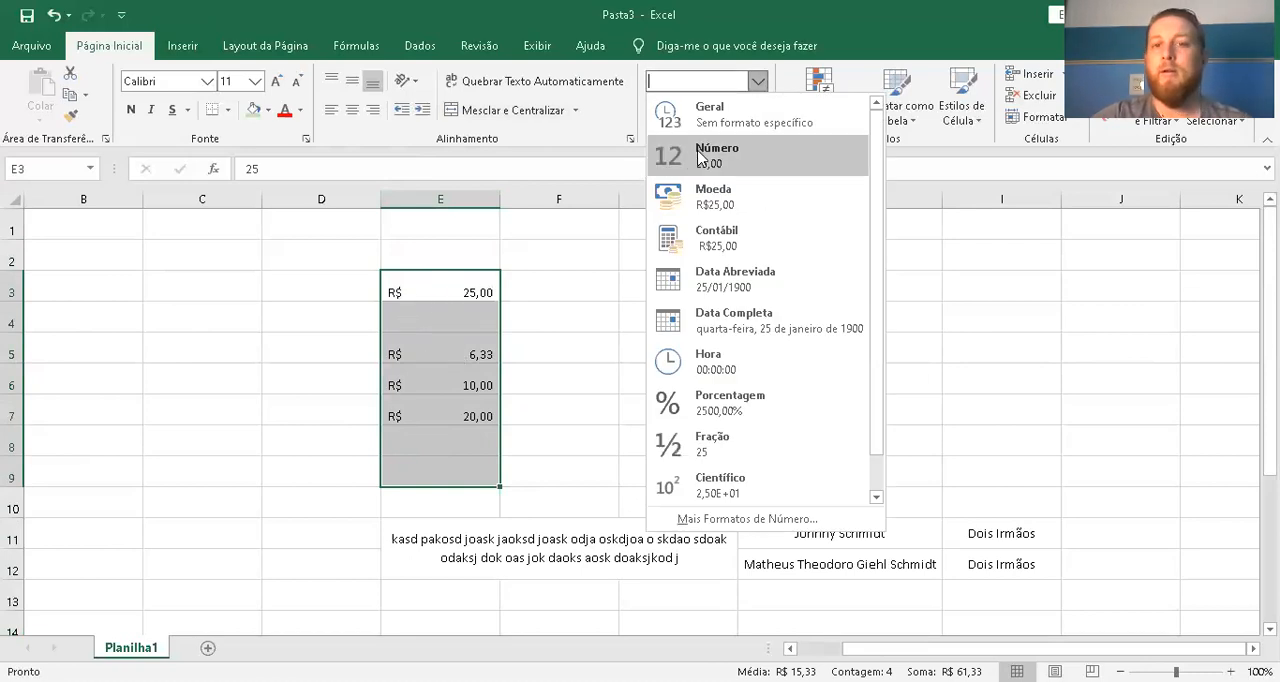
pyautogui.click(735, 113)
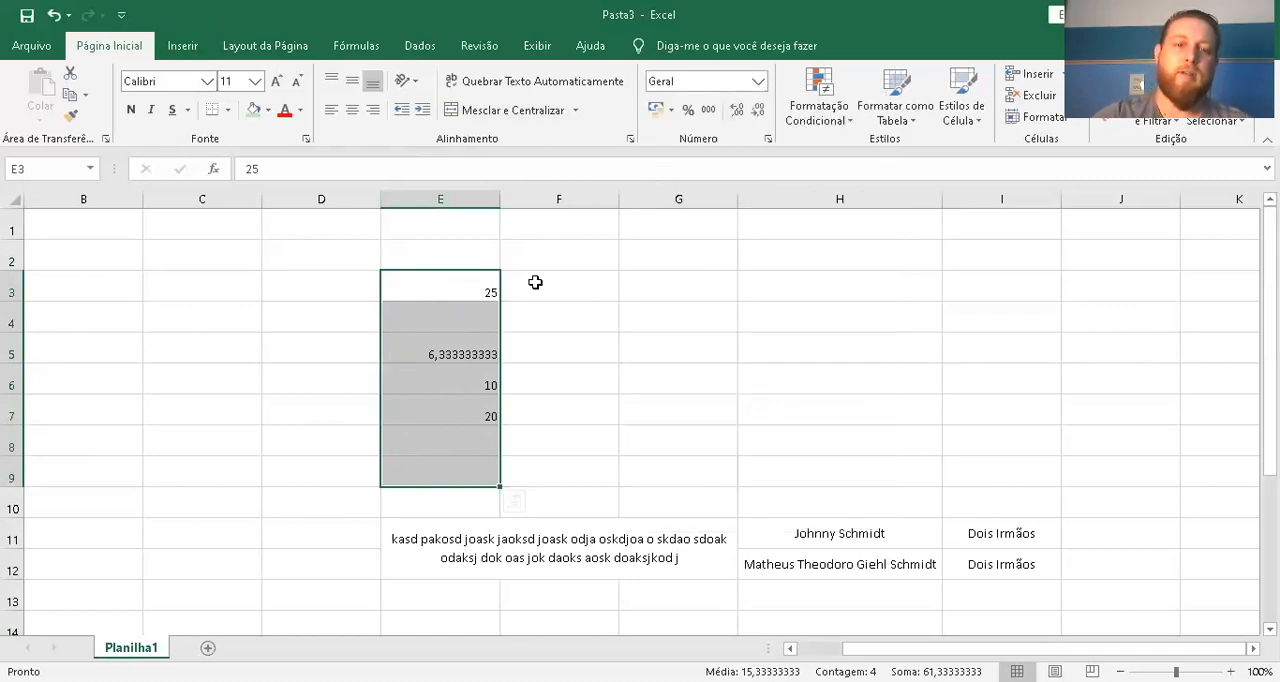
# Try the Número format on cells E3:E9 and switch them to the Moeda format
pyautogui.click(757, 81)
pyautogui.click(733, 160)
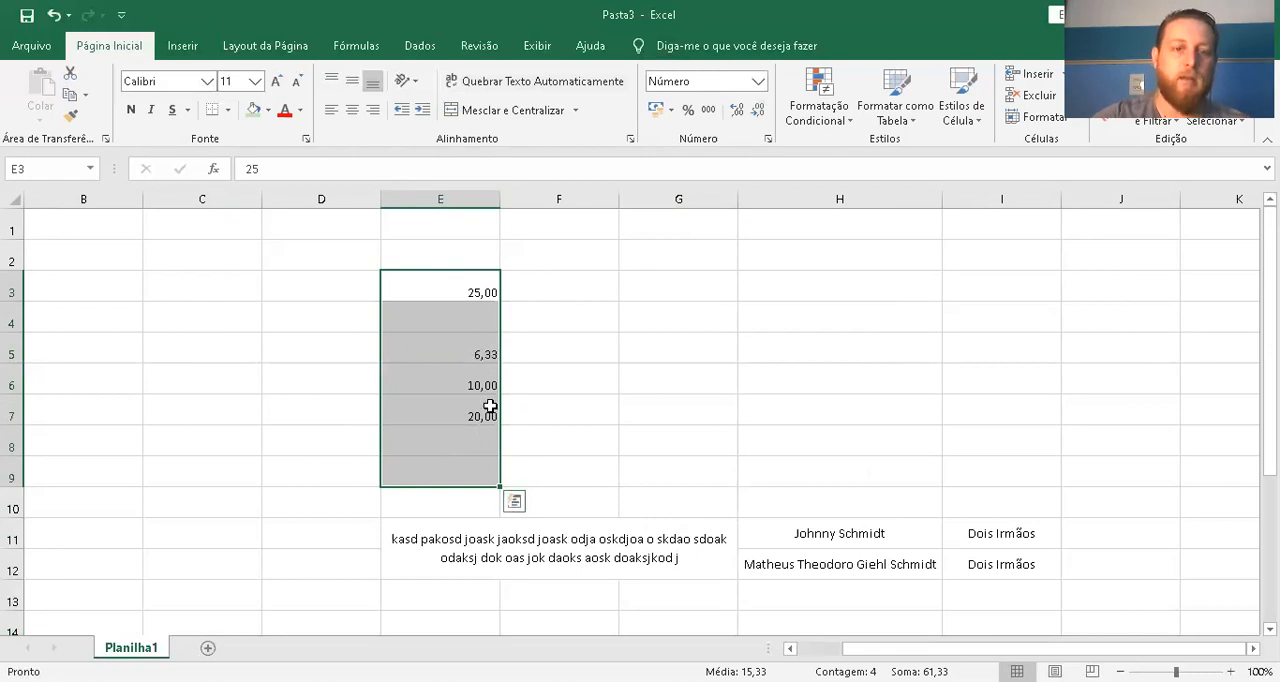
pyautogui.click(757, 81)
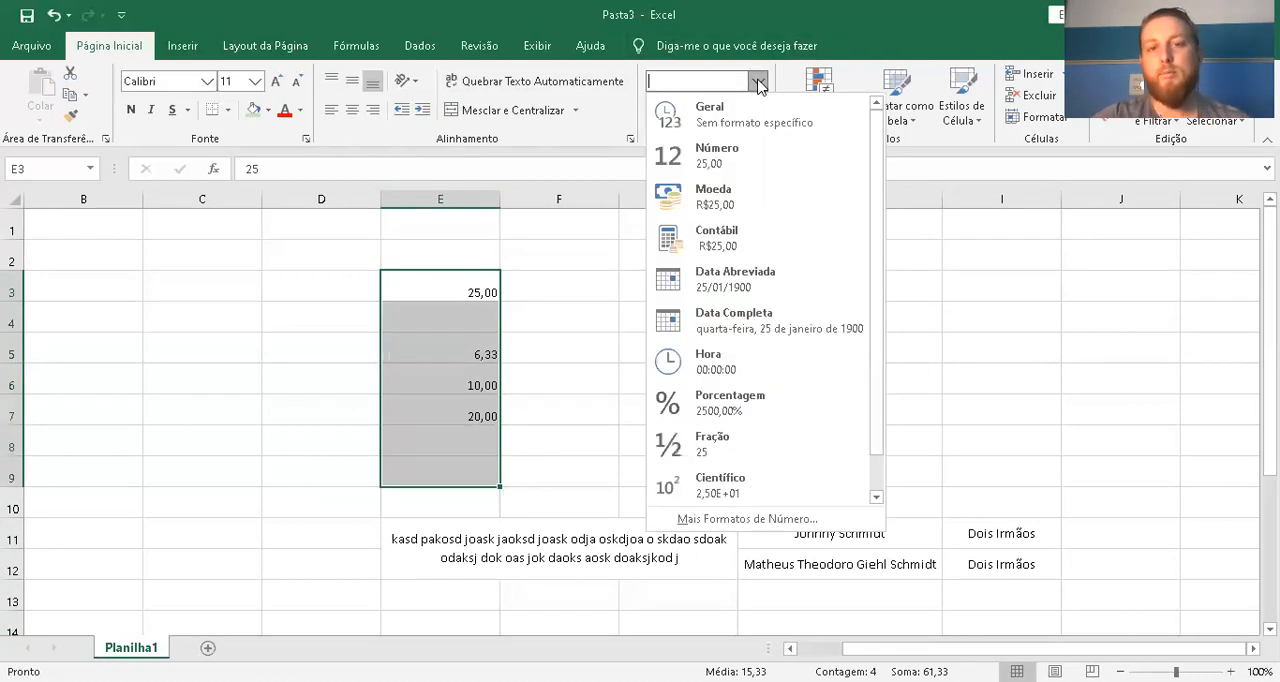
pyautogui.click(768, 203)
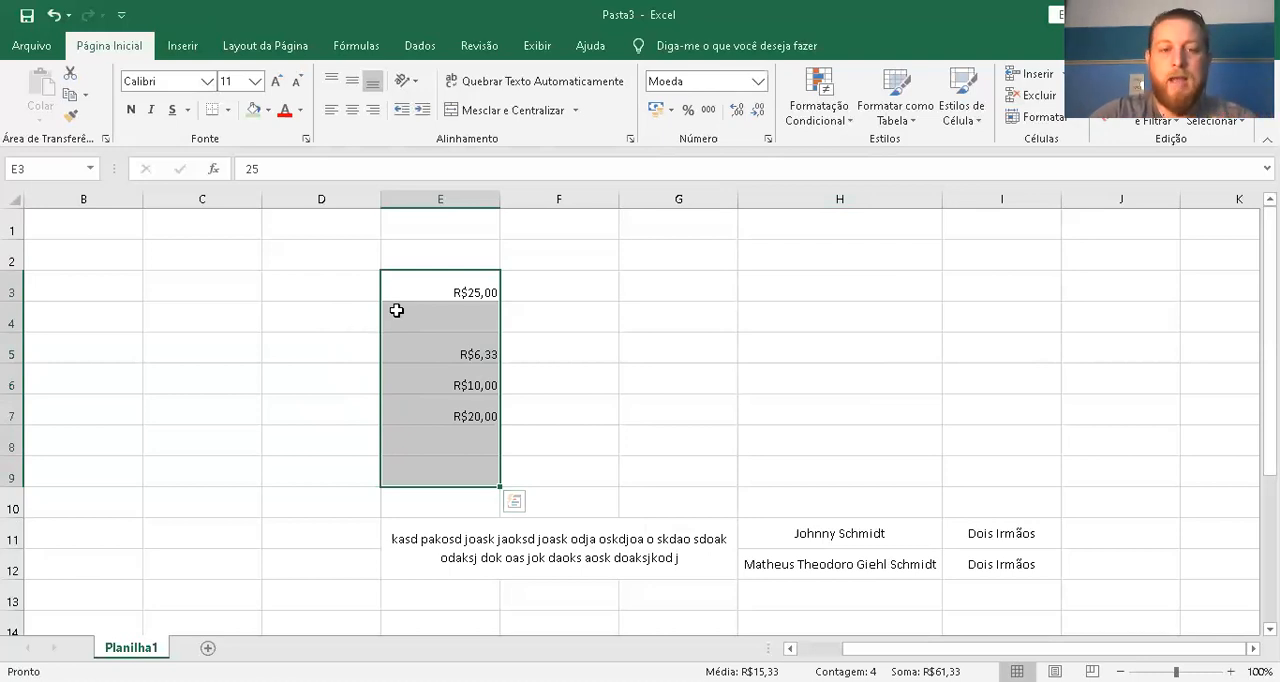
# Enter the number 15856 in cell E4
pyautogui.click(460, 316)
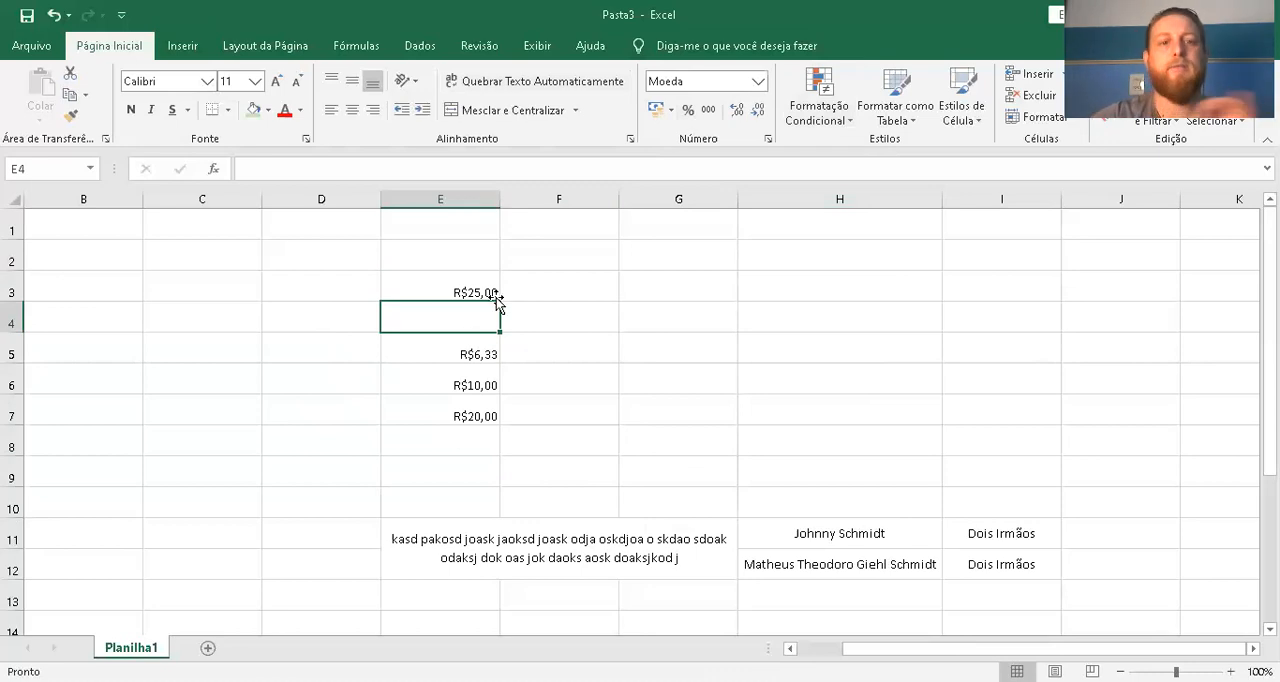
pyautogui.write('15856')
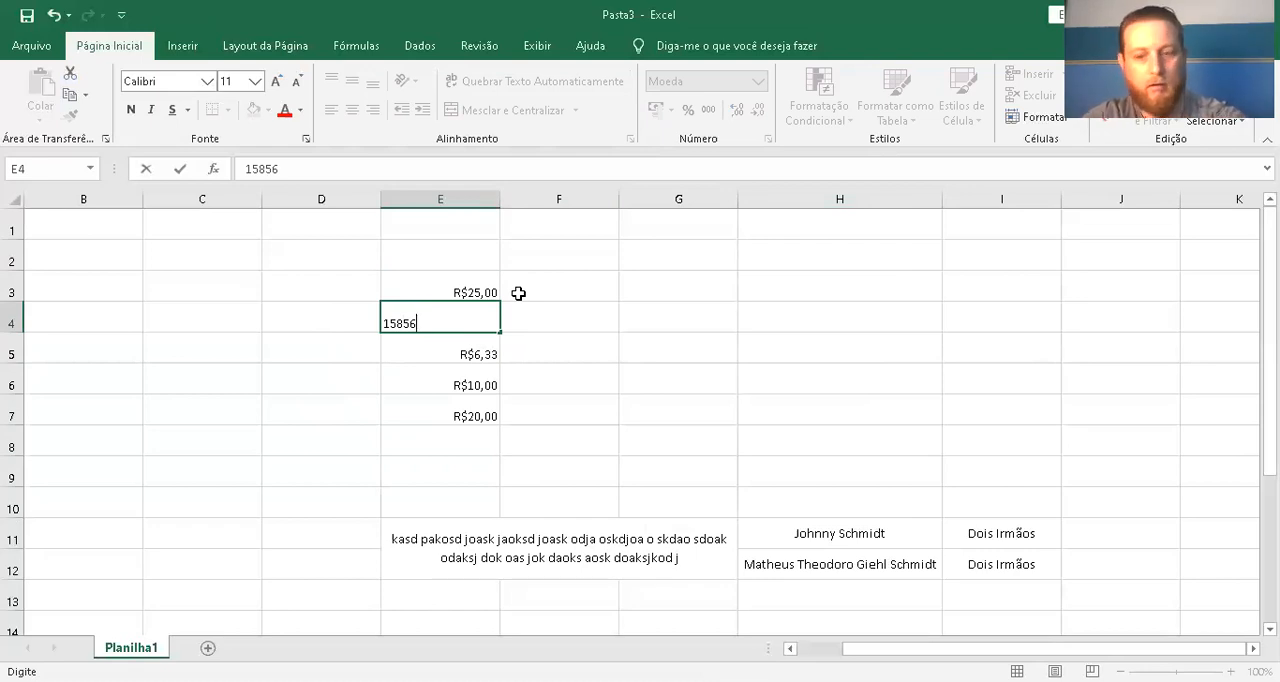
pyautogui.press('Return')
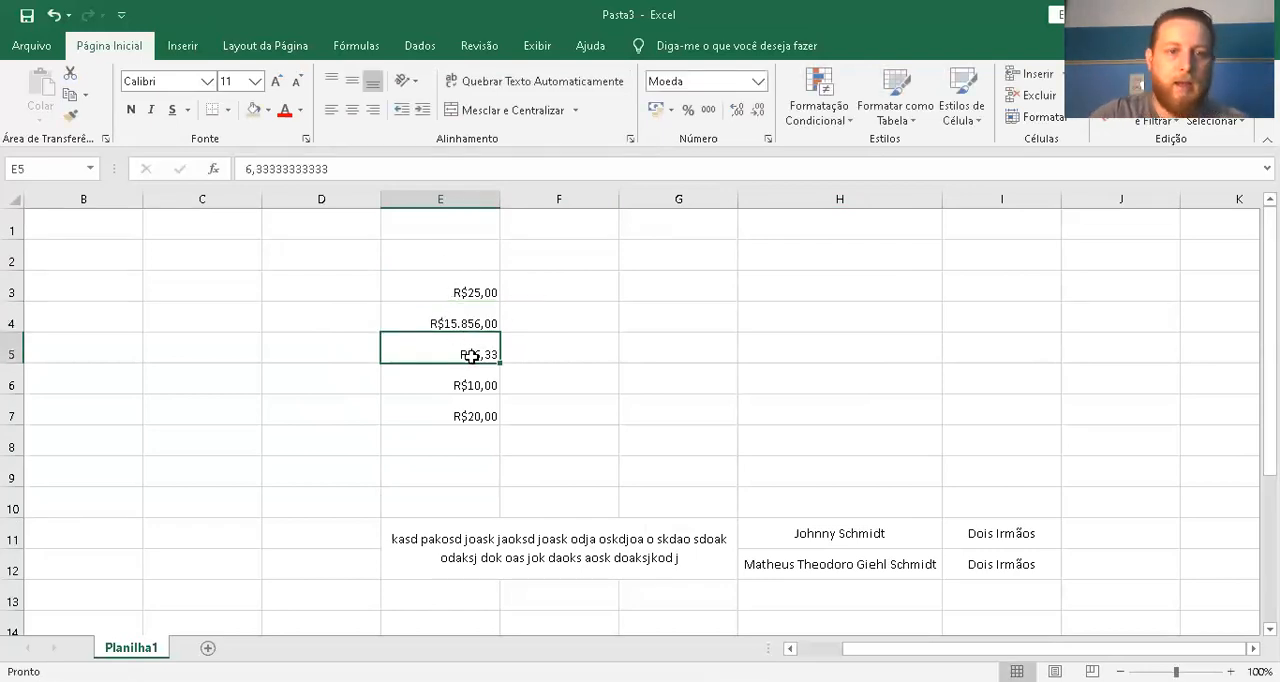
# Change the number format of cells E3:E7 to Contábil
pyautogui.click(441, 317)
pyautogui.moveTo(443, 385); pyautogui.dragTo(449, 296)
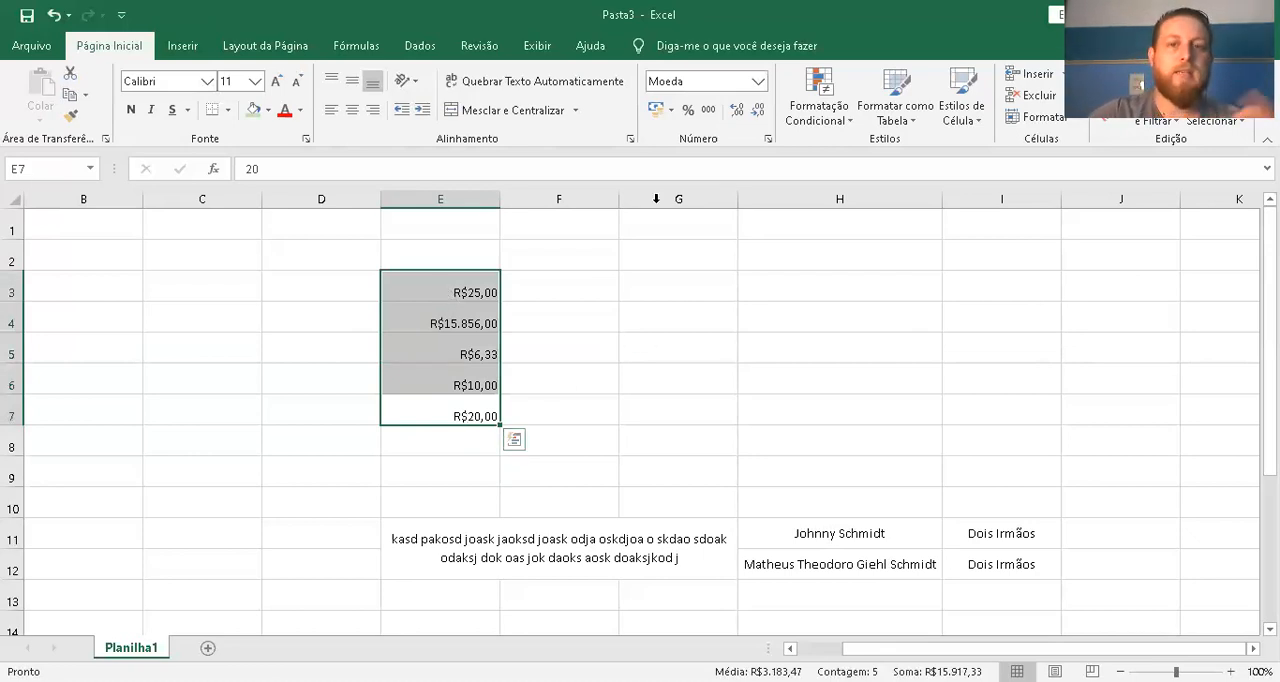
pyautogui.click(757, 86)
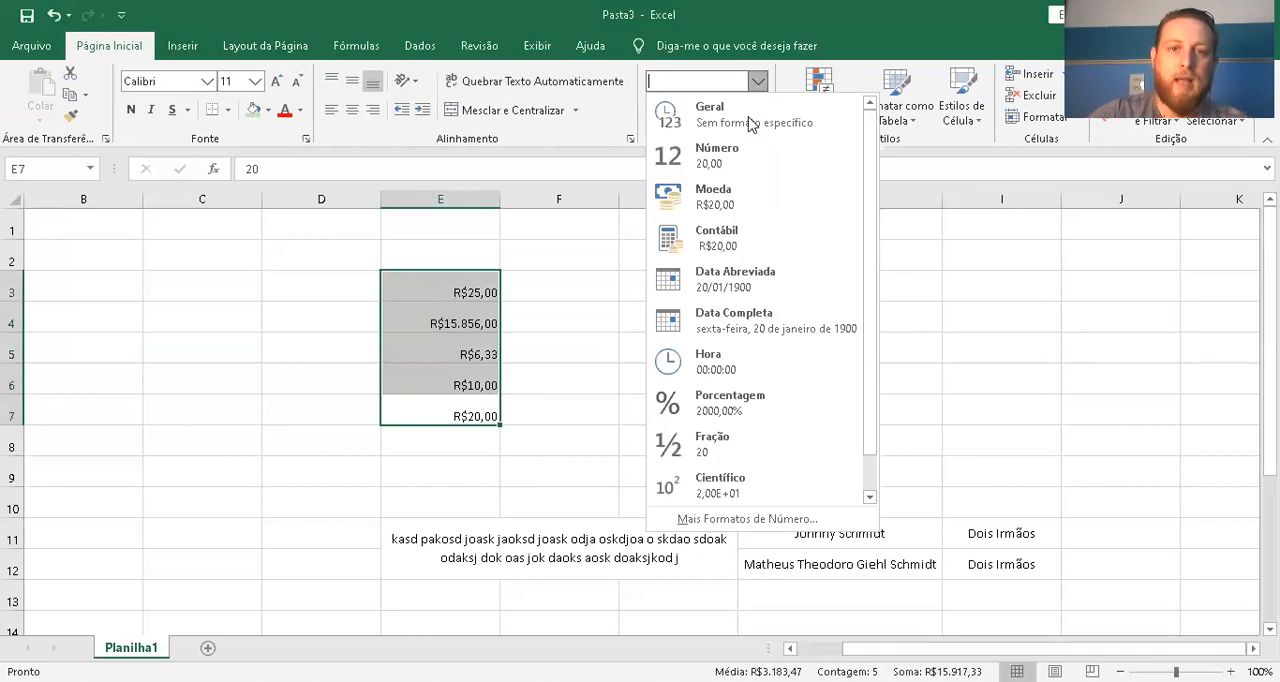
pyautogui.click(770, 240)
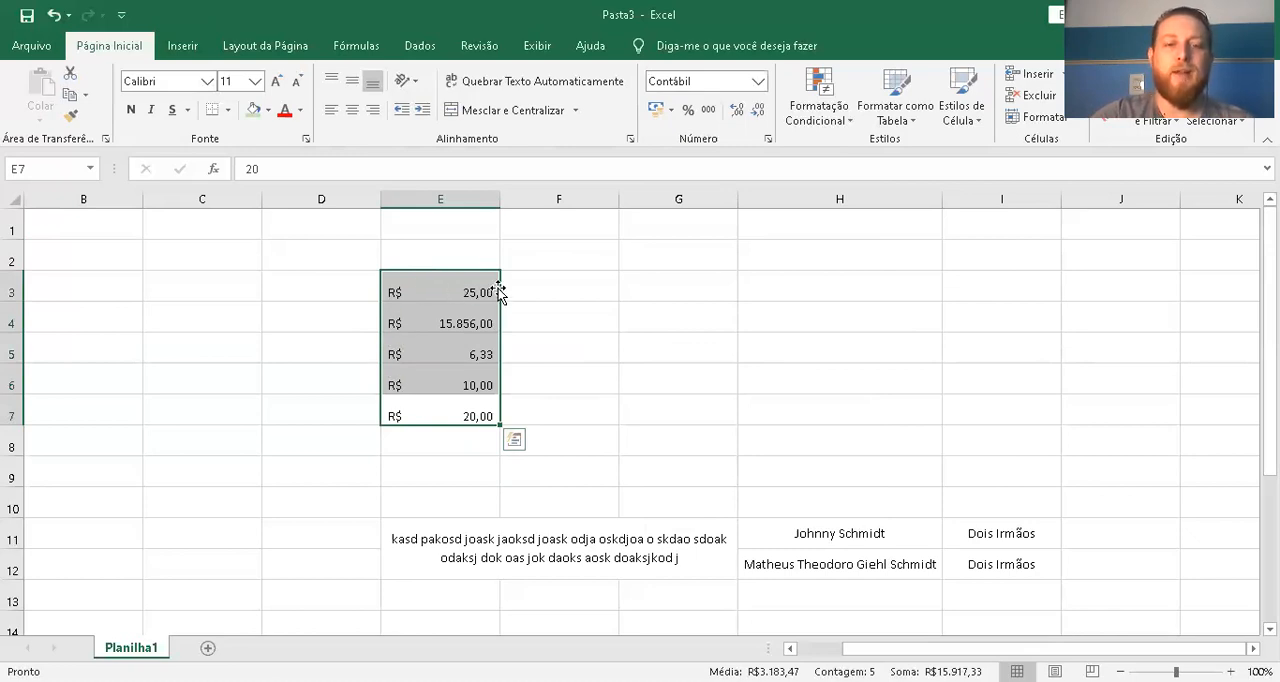
pyautogui.click(467, 456)
pyautogui.click(633, 344)
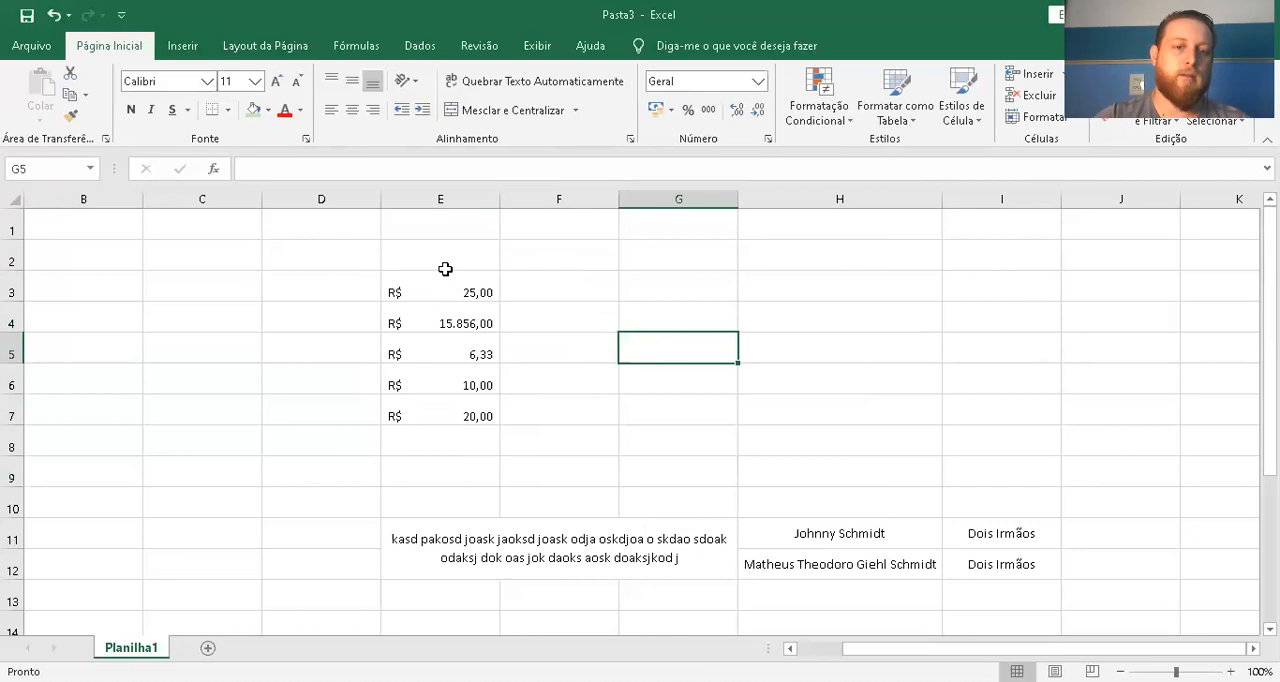
# Try the Data Abreviada format on cells E1:E10 and return them to the Contábil format
pyautogui.moveTo(451, 239); pyautogui.dragTo(453, 509)
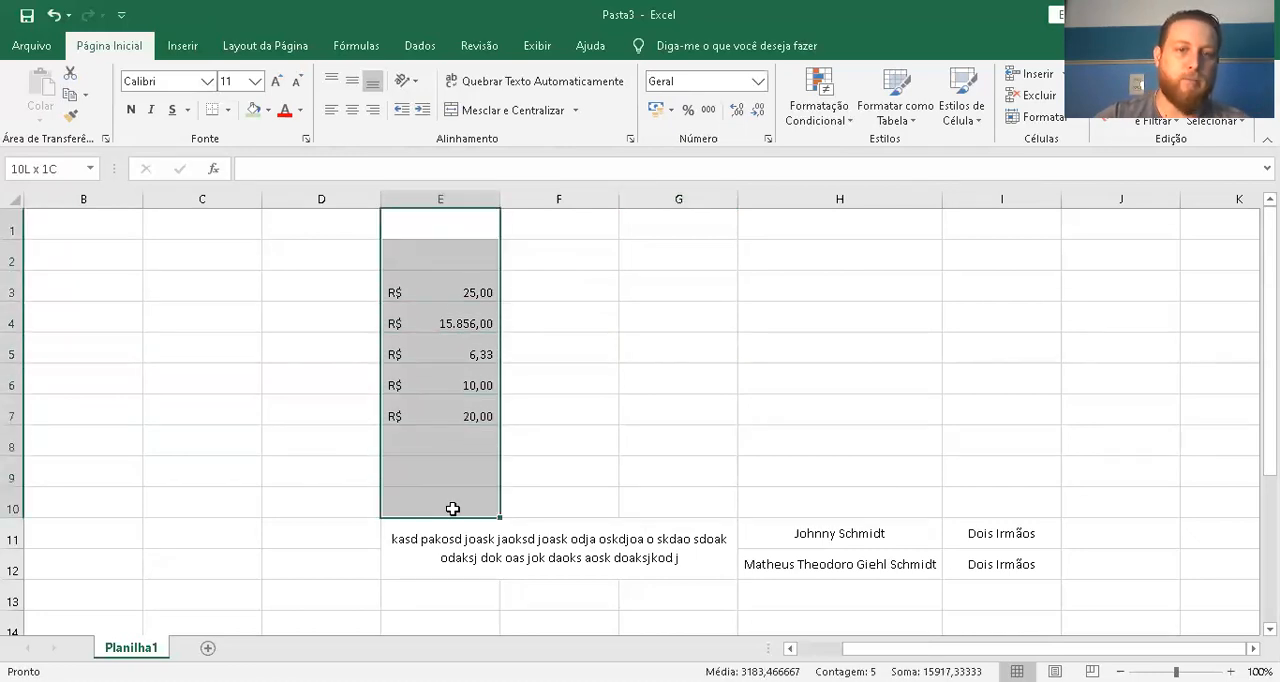
pyautogui.click(760, 82)
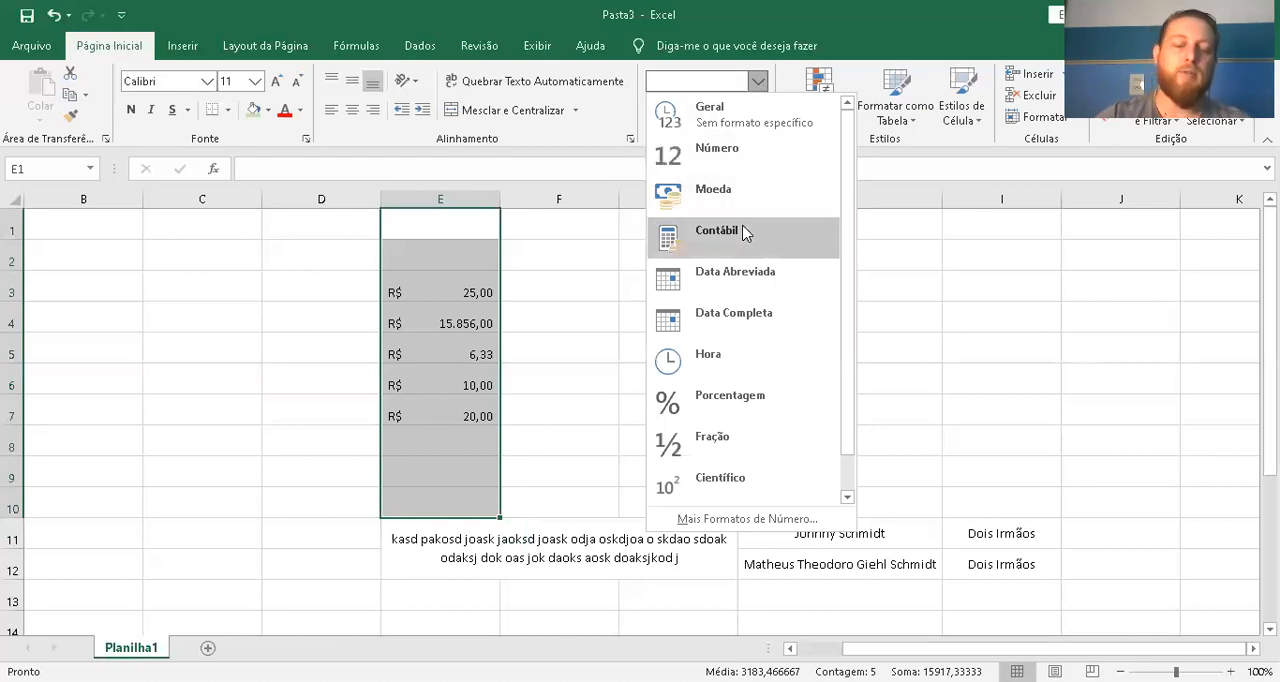
pyautogui.click(741, 280)
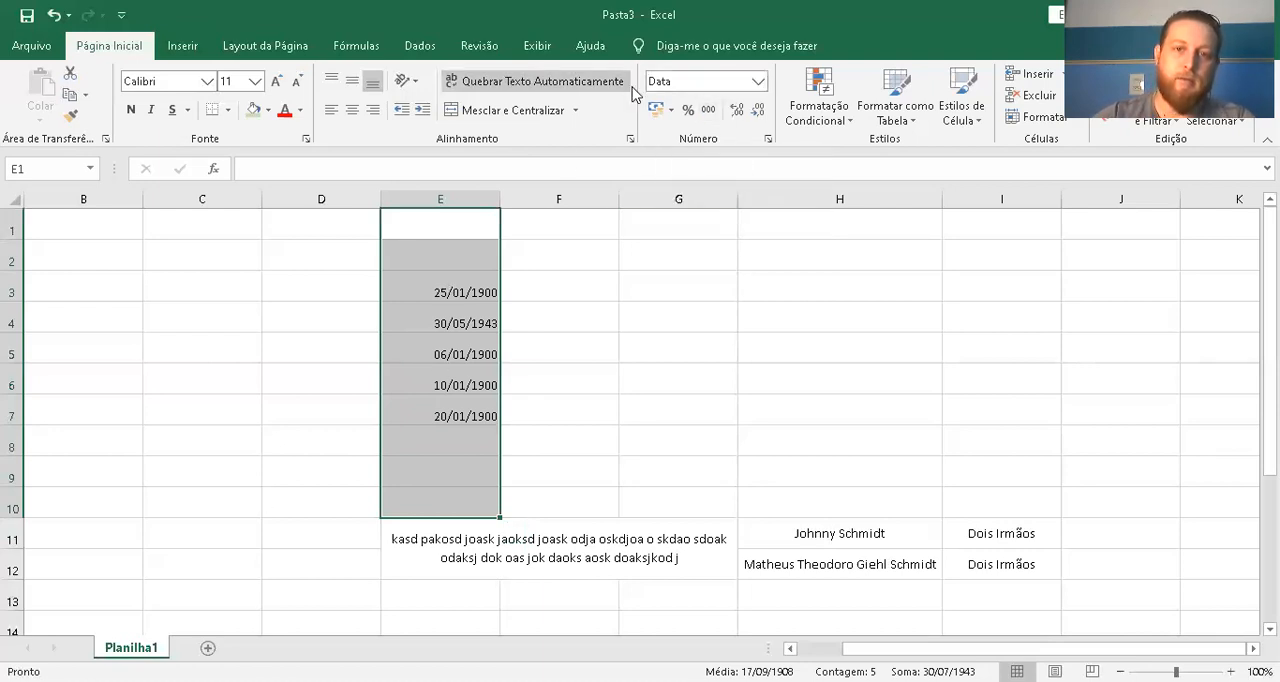
pyautogui.click(655, 112)
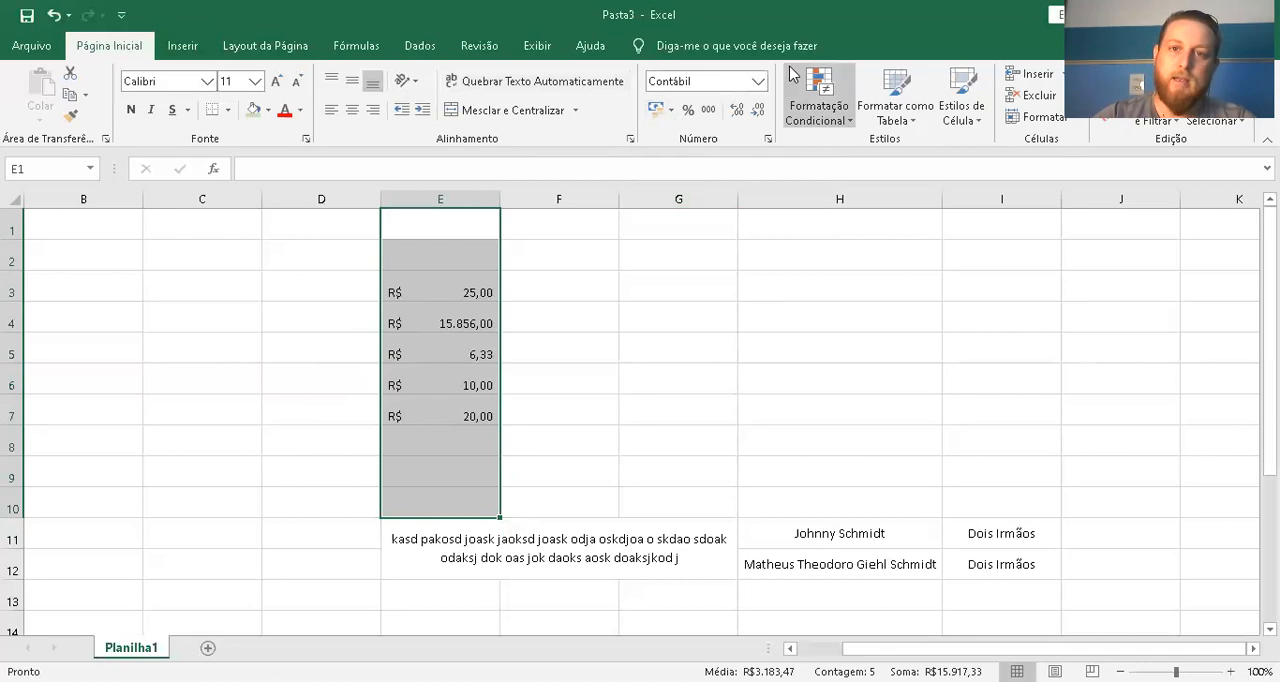
# Format cells E1:E10 as Data Abreviada and select cell E3 to check its date
pyautogui.click(763, 90)
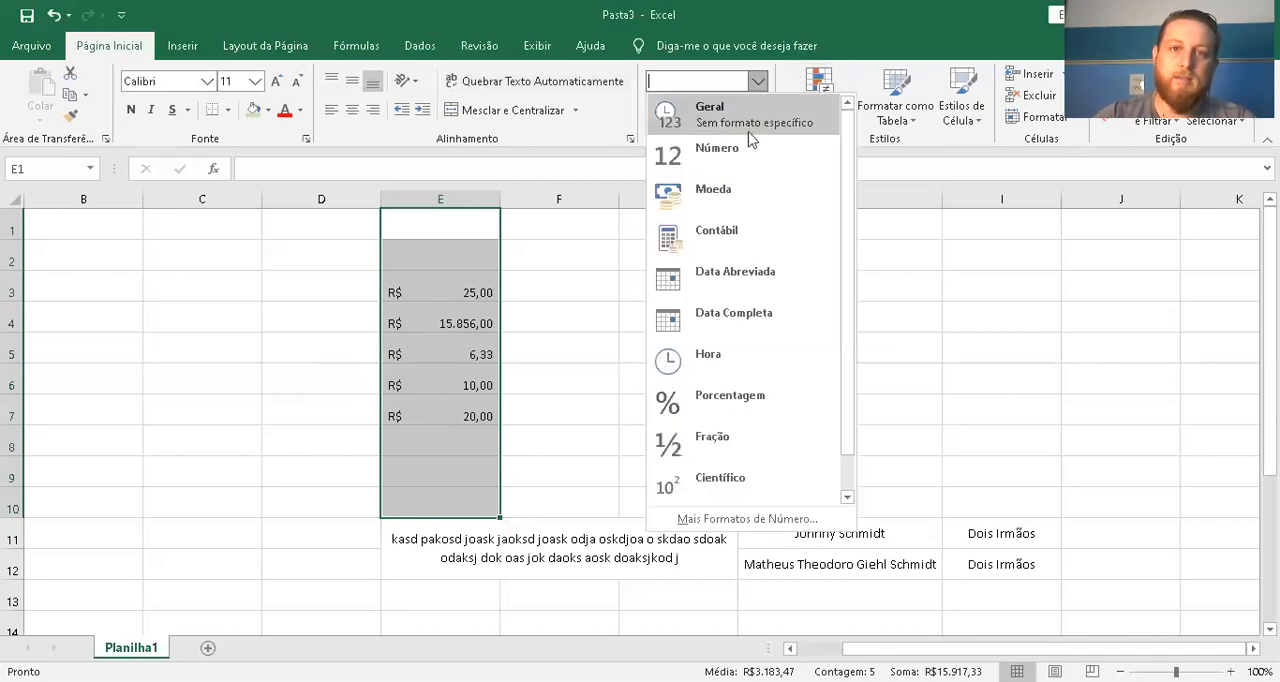
pyautogui.click(739, 263)
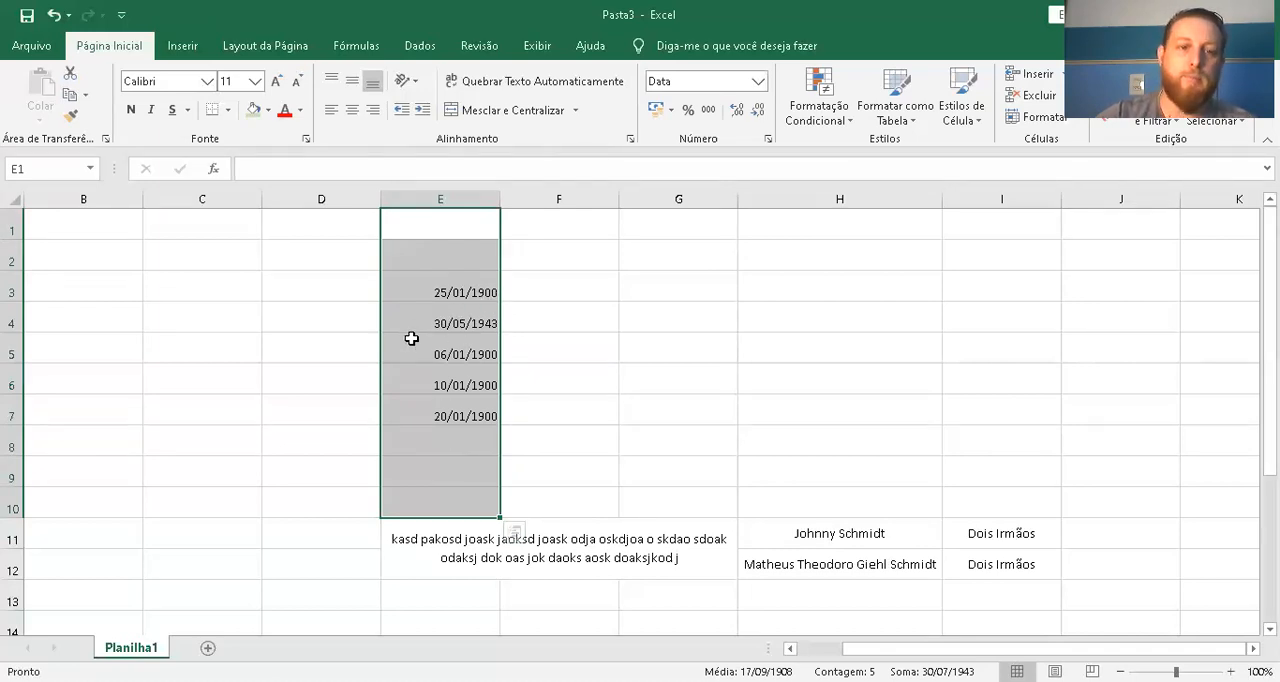
pyautogui.click(408, 296)
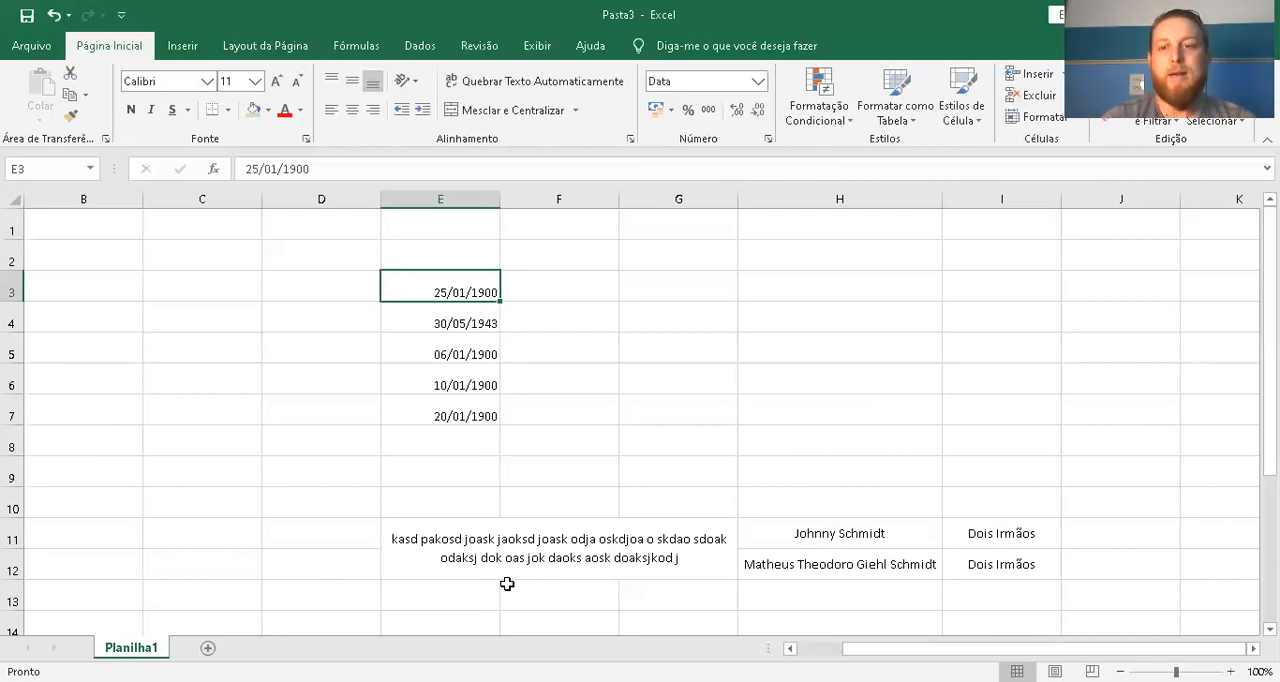
# Try the Geral and Contábil formats on cell E4, finishing with Data Abreviada
pyautogui.click(468, 316)
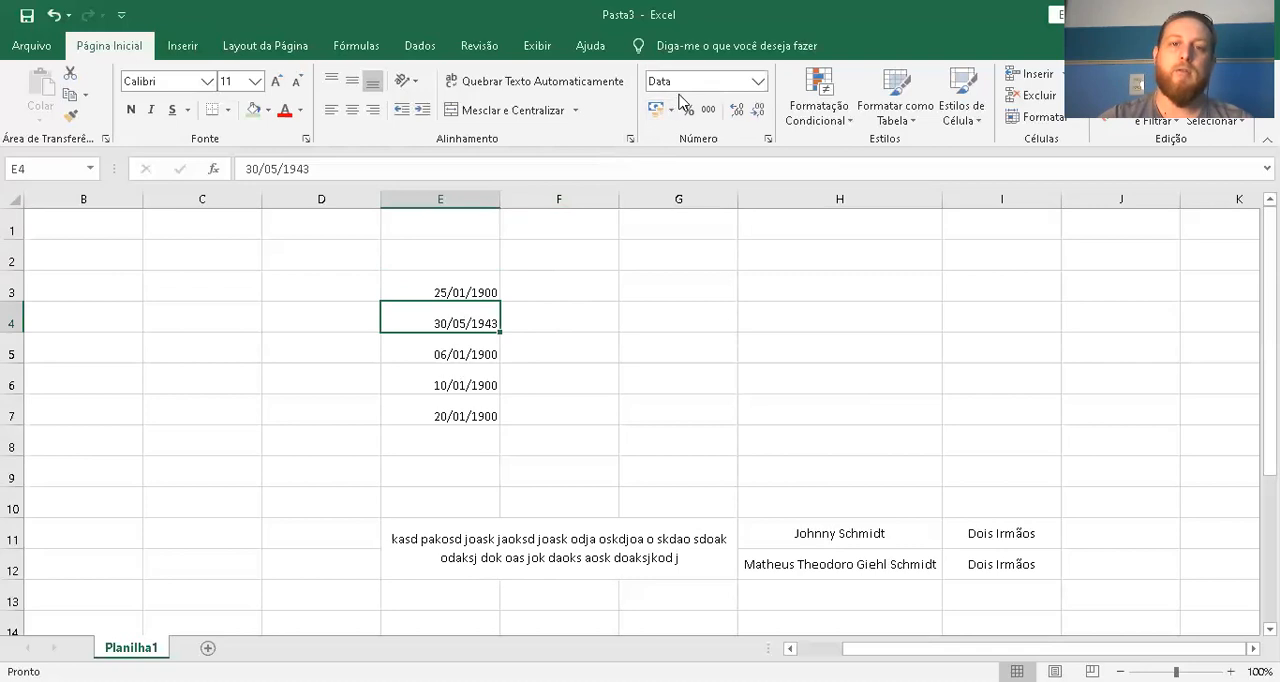
pyautogui.click(758, 81)
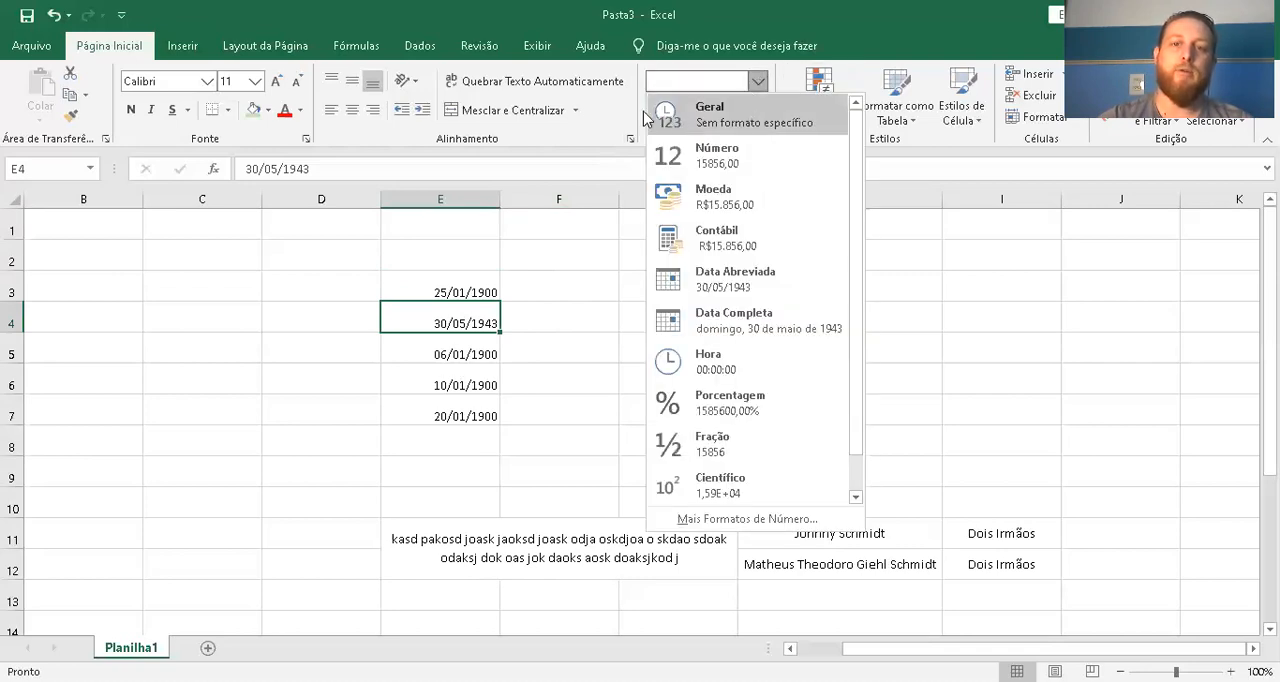
pyautogui.click(727, 124)
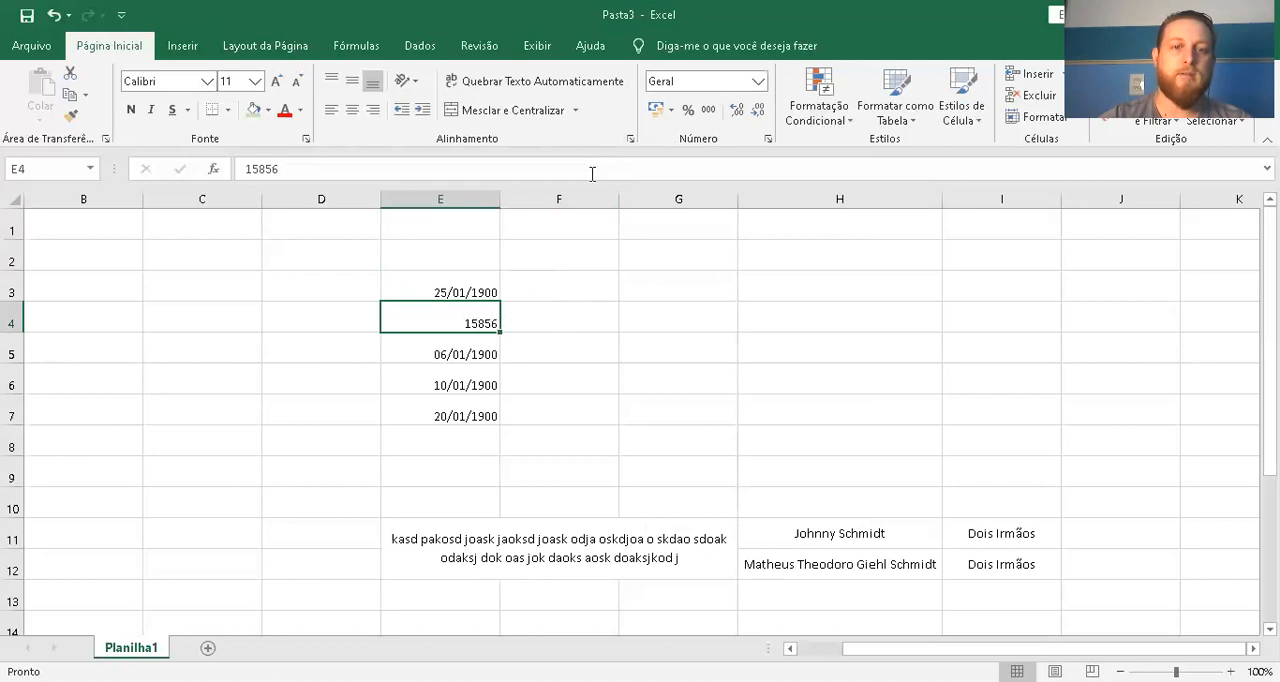
pyautogui.click(656, 110)
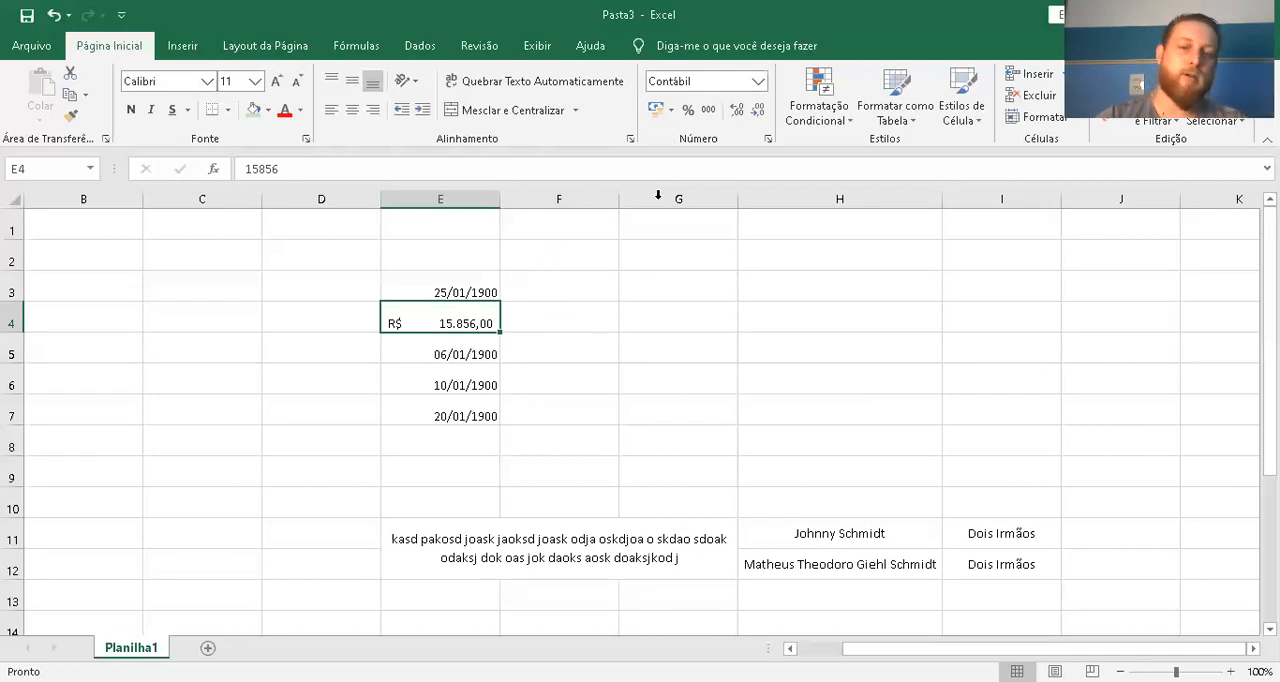
pyautogui.click(757, 81)
pyautogui.click(722, 279)
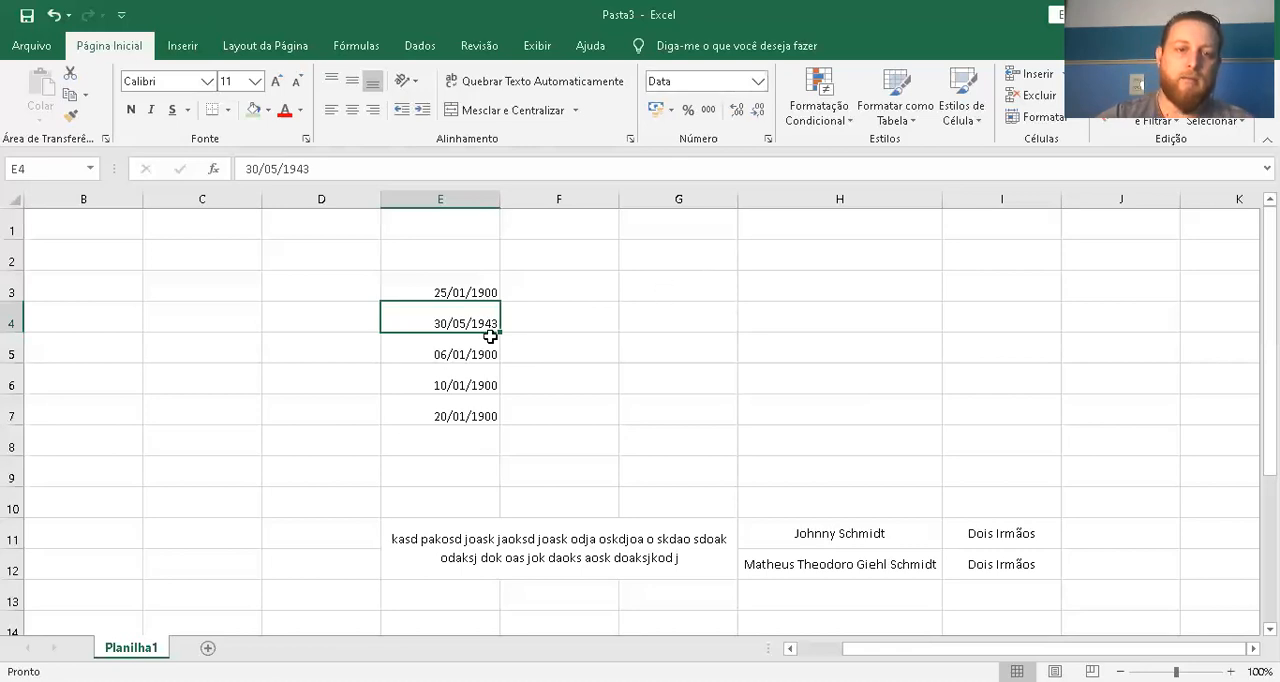
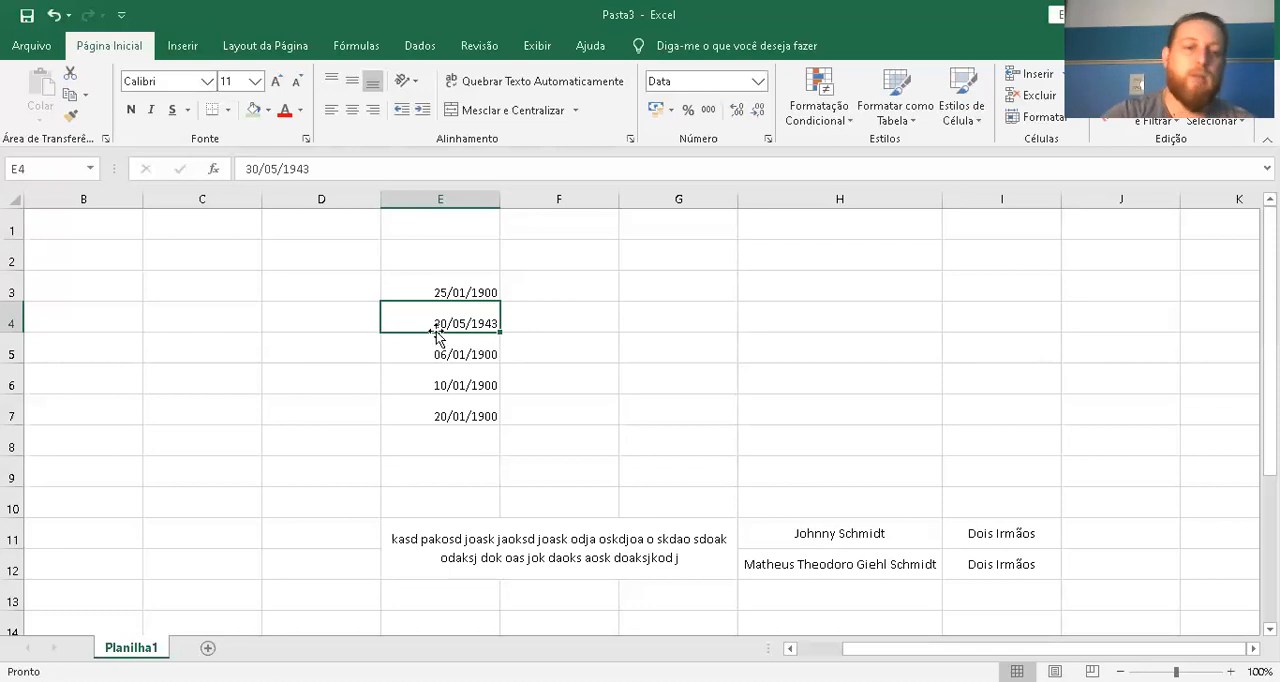
# Enter 245 in cell D4 and 600 in cell D5
pyautogui.click(265, 314)
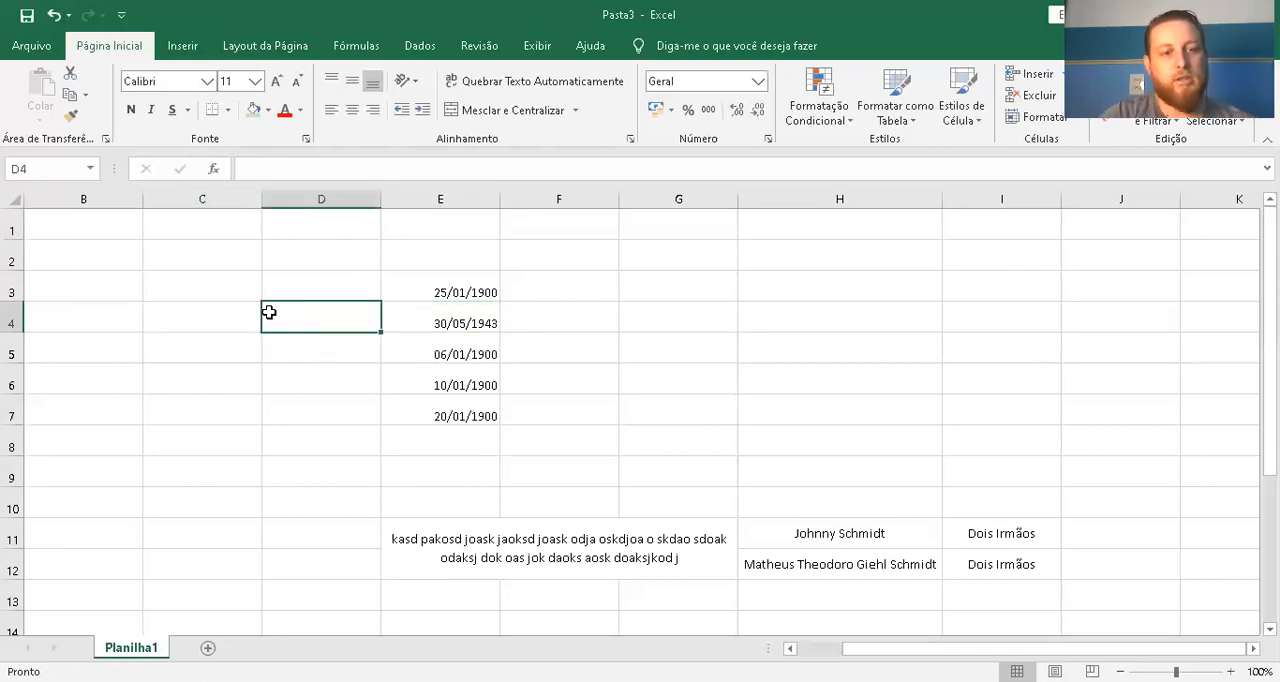
pyautogui.write('245')
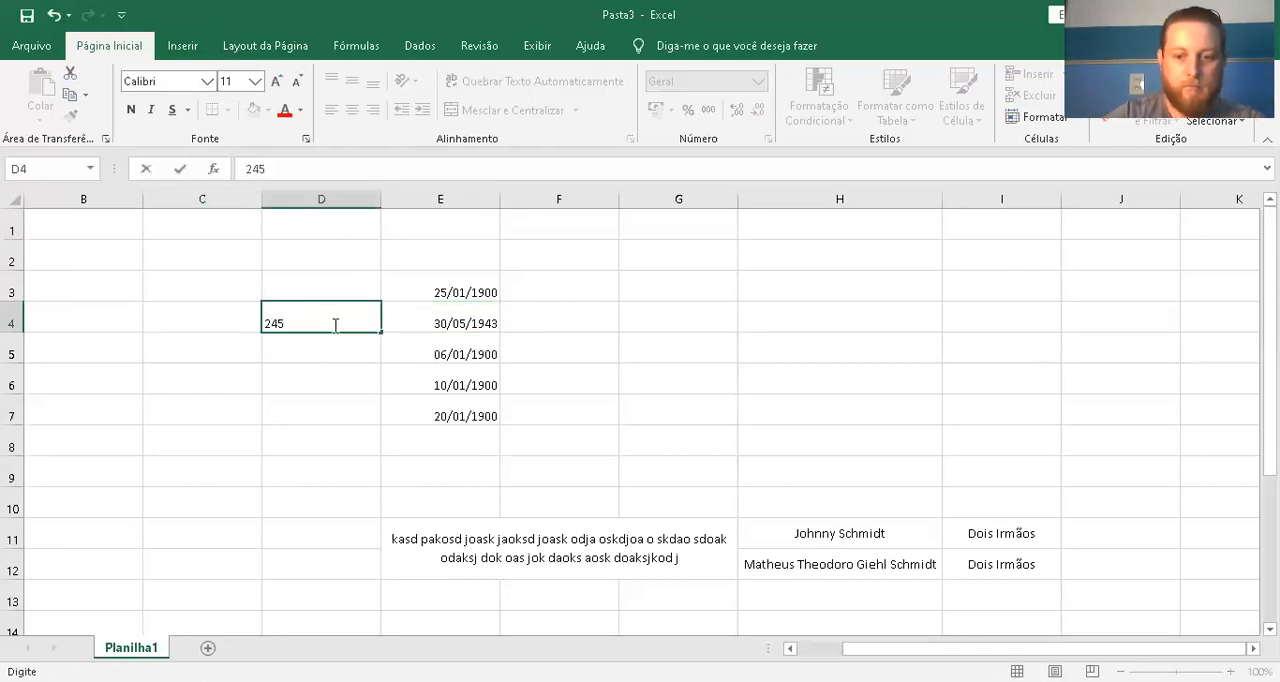
pyautogui.press('Left')
pyautogui.press('Down')
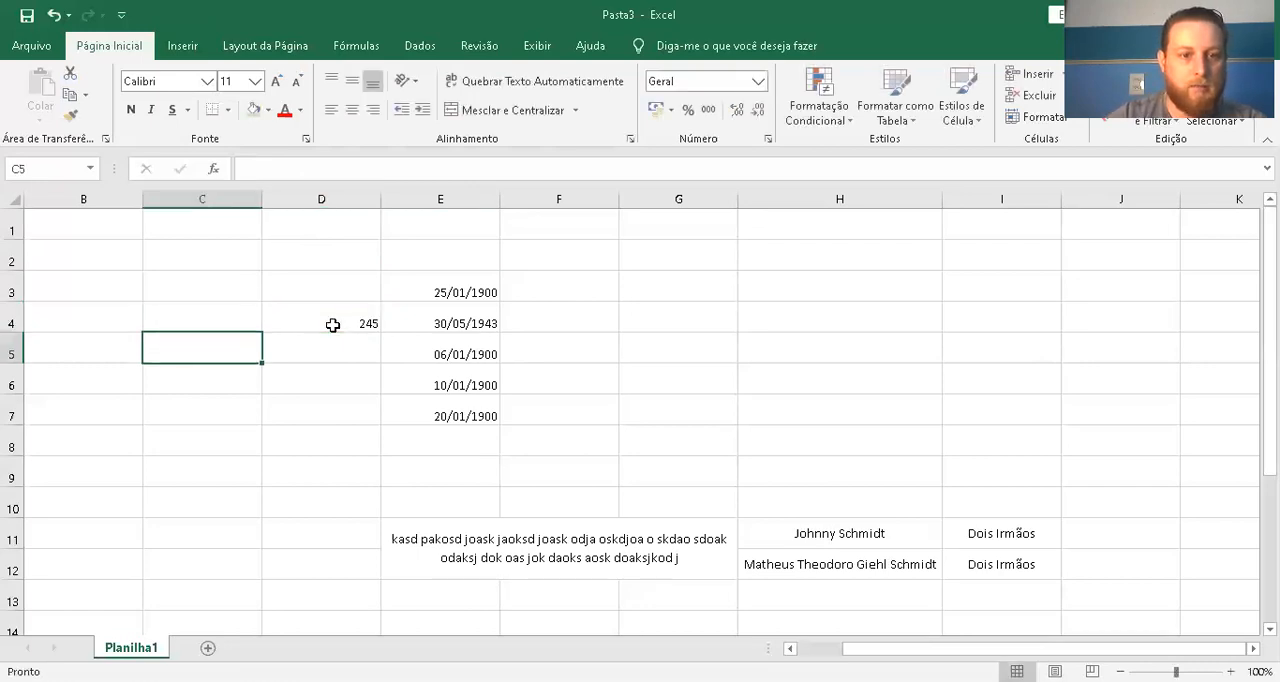
pyautogui.press('Right')
pyautogui.press('Right')
pyautogui.press('Left')
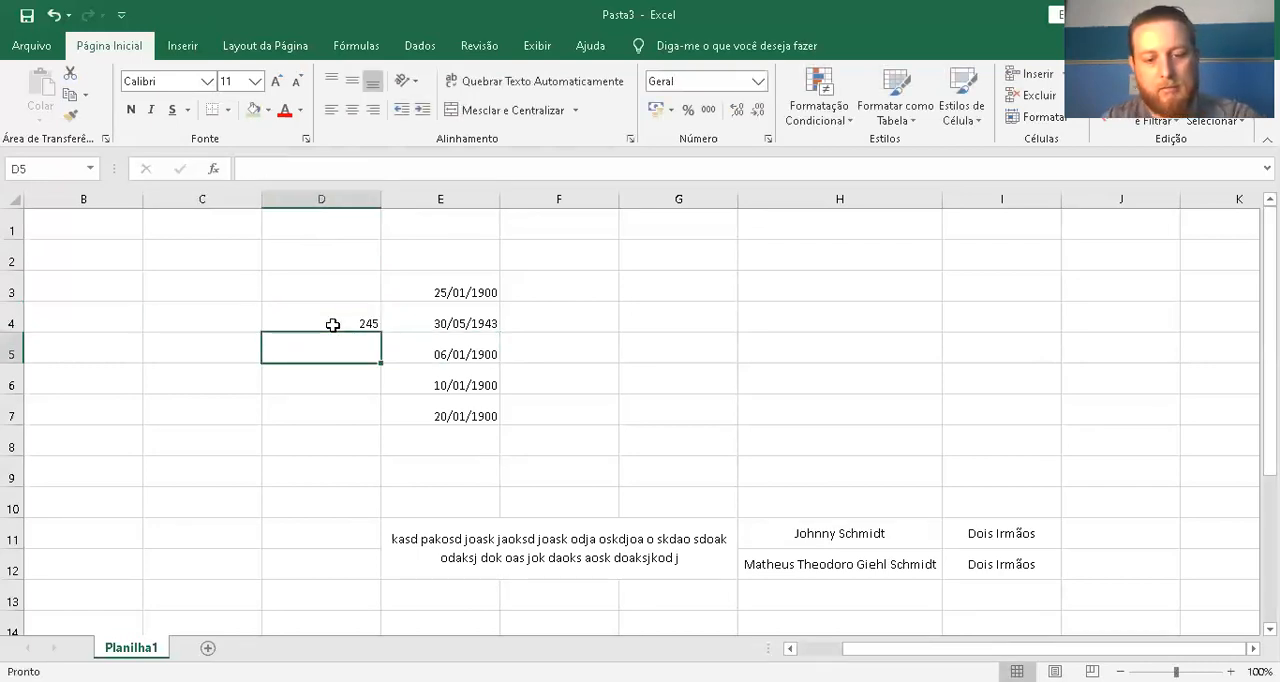
pyautogui.write('600')
pyautogui.press('Left')
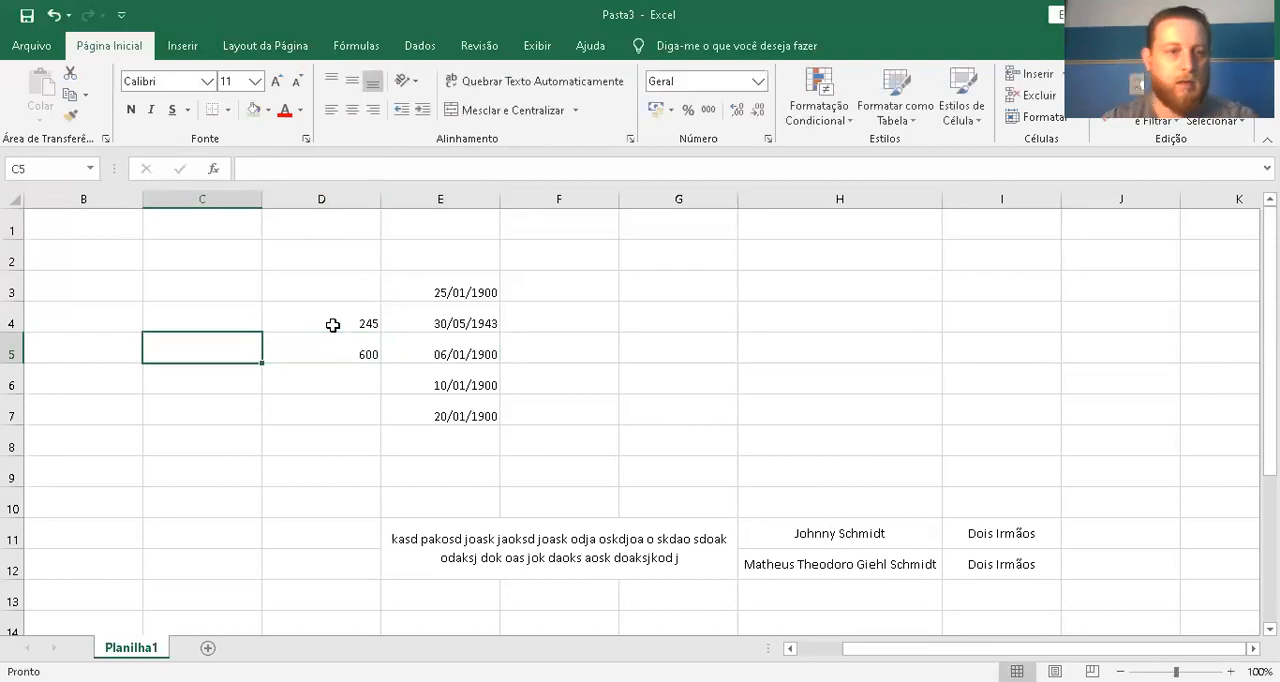
# Enter 300 in cell C4
pyautogui.press('Up')
pyautogui.write('300')
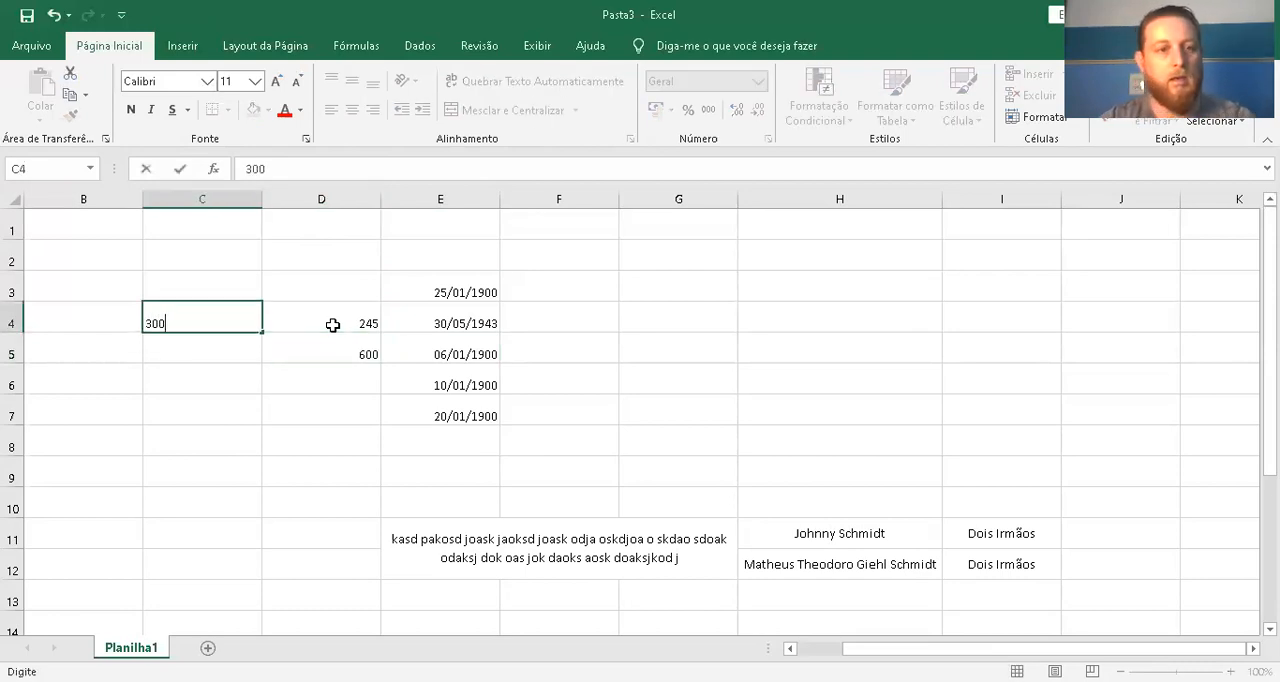
pyautogui.press('Return')
# Apply the Contábil (R$) number format to the values in cells C4:D5
pyautogui.click(487, 327)
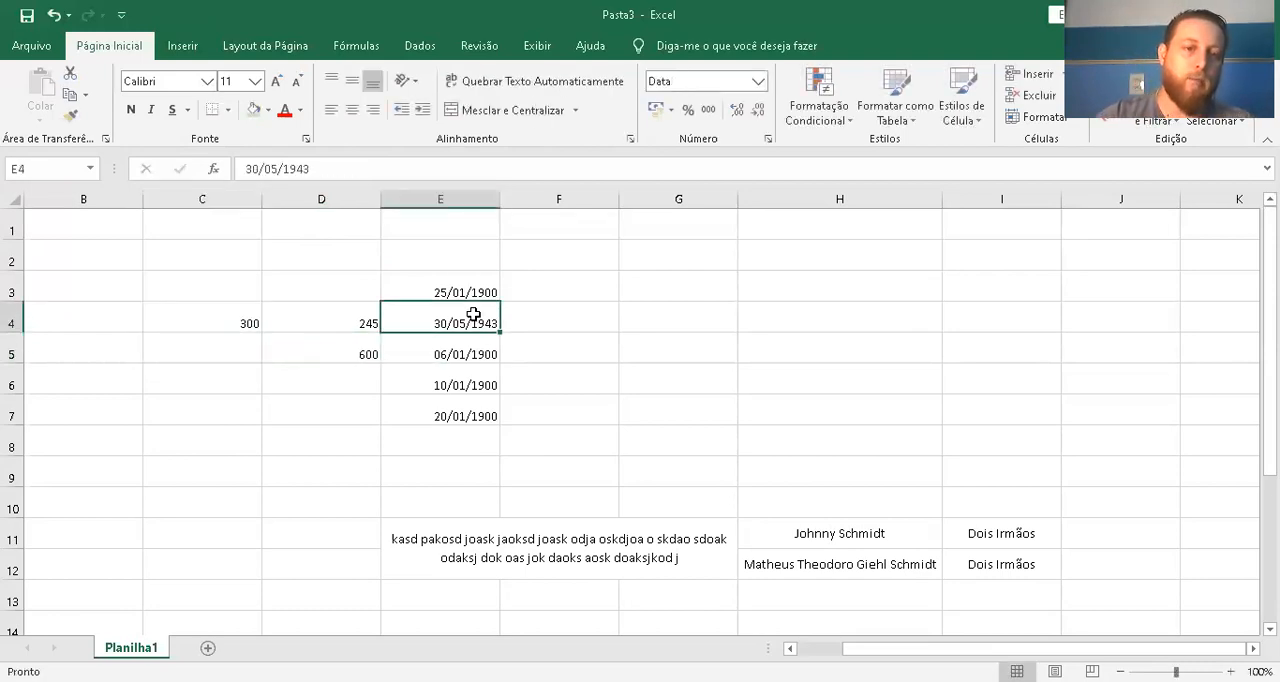
pyautogui.moveTo(231, 320); pyautogui.dragTo(334, 357)
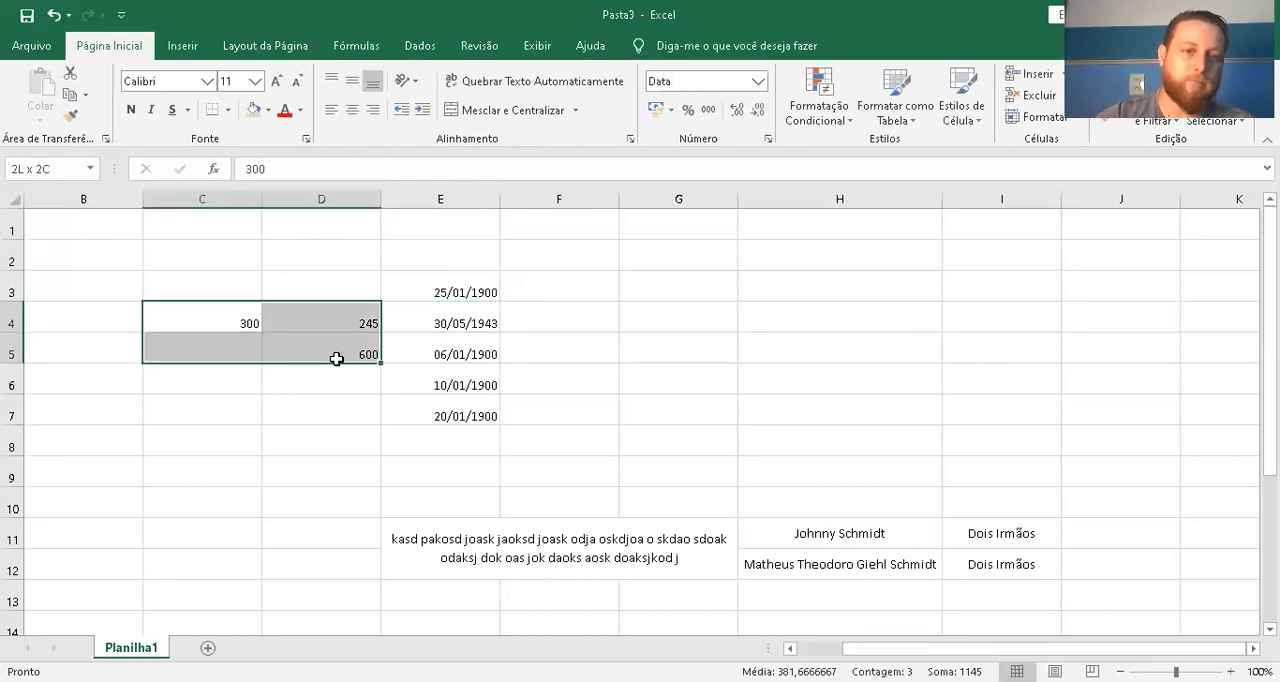
pyautogui.click(655, 109)
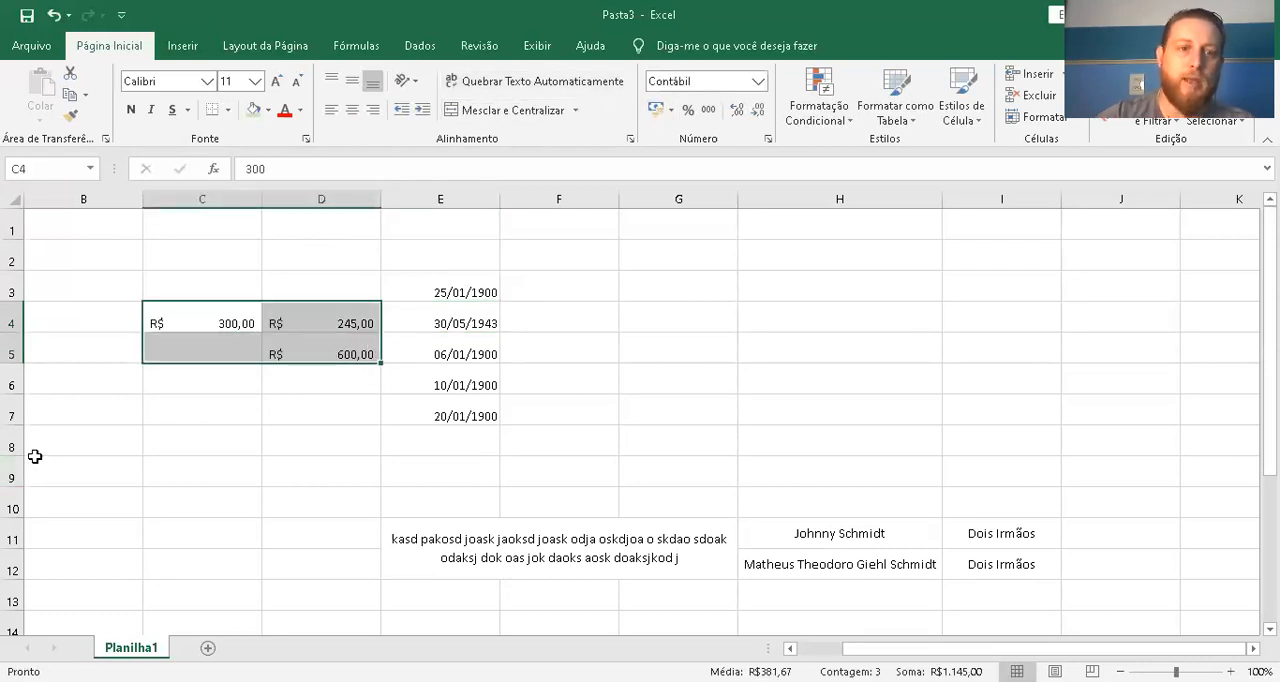
pyautogui.click(220, 424)
# Change the dates in cells E3:E7 to the Contábil (R$) number format
pyautogui.click(462, 203)
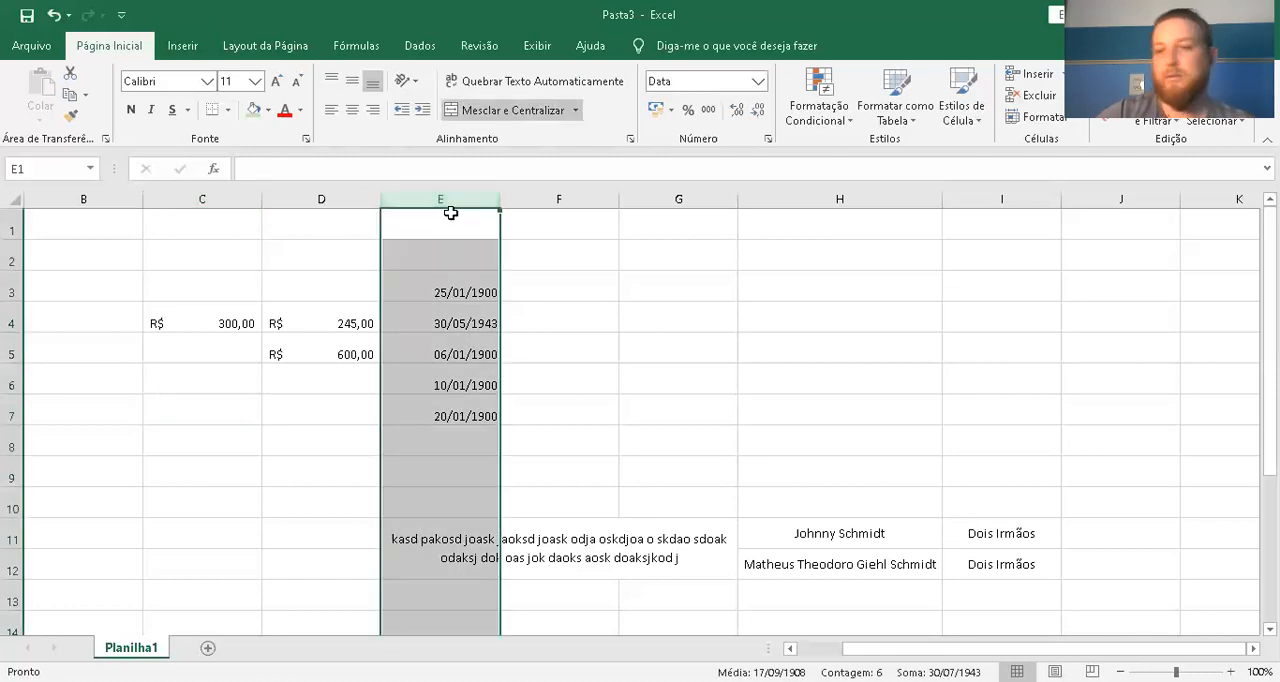
pyautogui.moveTo(445, 279); pyautogui.dragTo(443, 413)
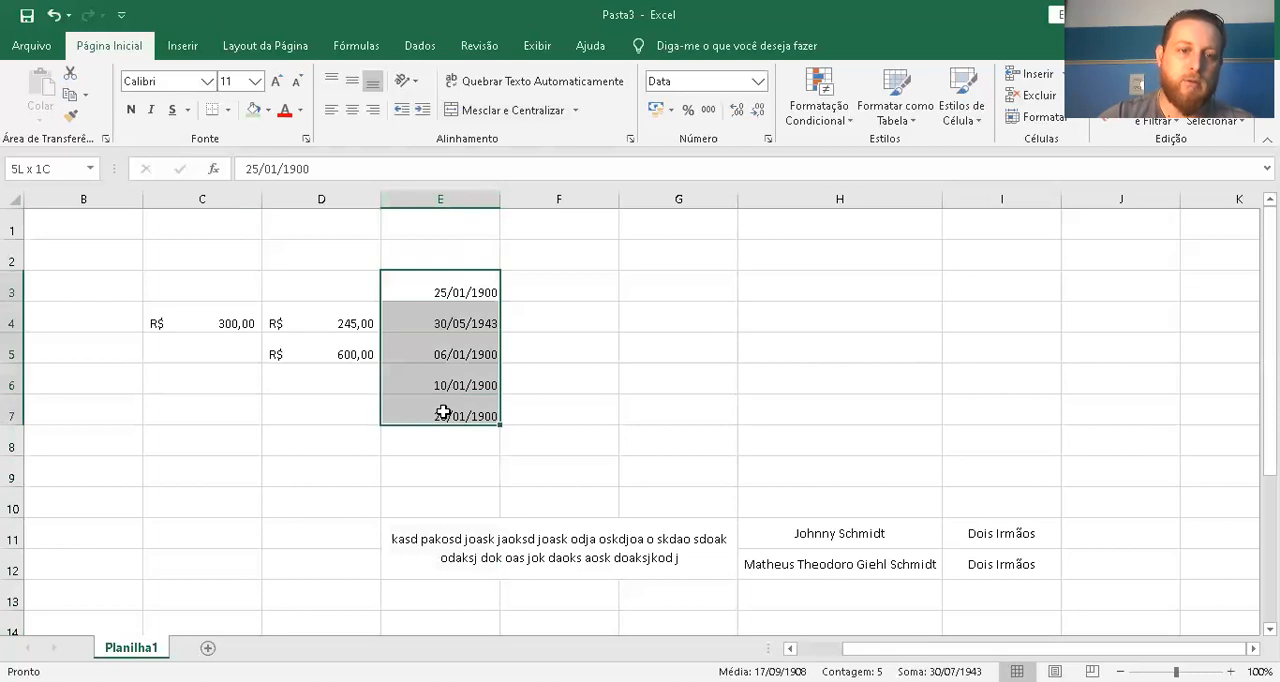
pyautogui.click(655, 109)
pyautogui.click(558, 314)
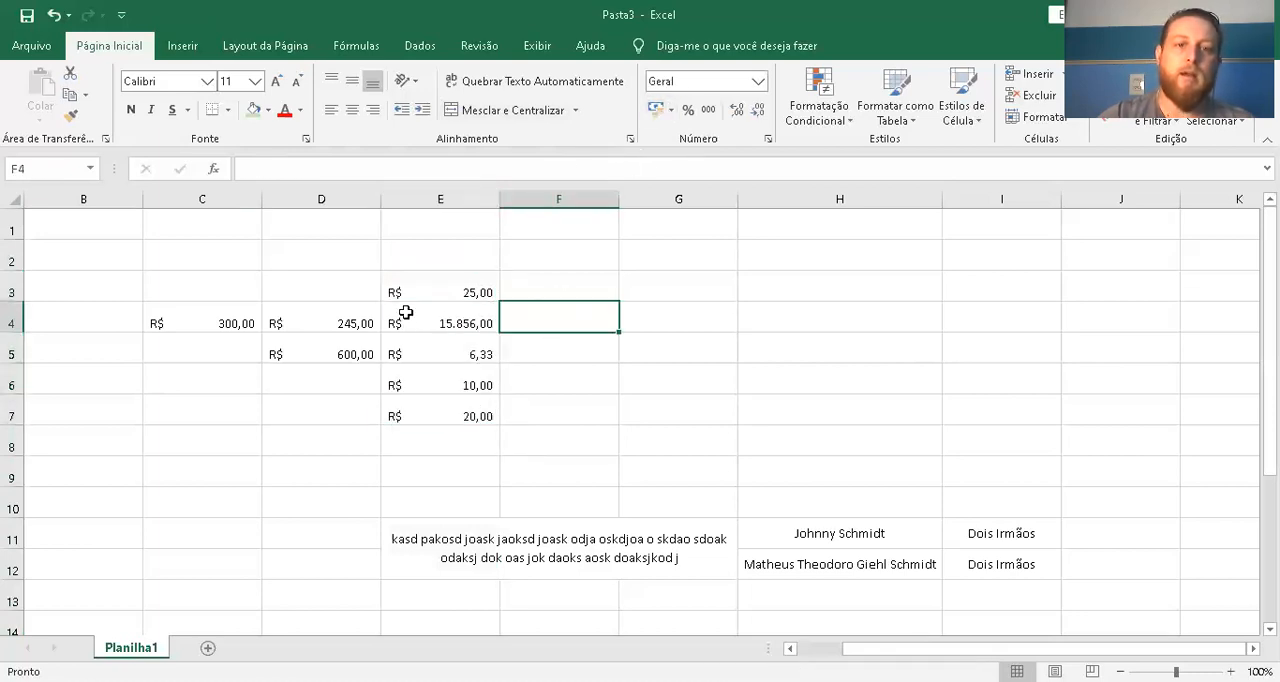
# Select cells C4:E4 and the block C3:E7 to check the average, count and sum of their values
pyautogui.moveTo(220, 324); pyautogui.dragTo(430, 329)
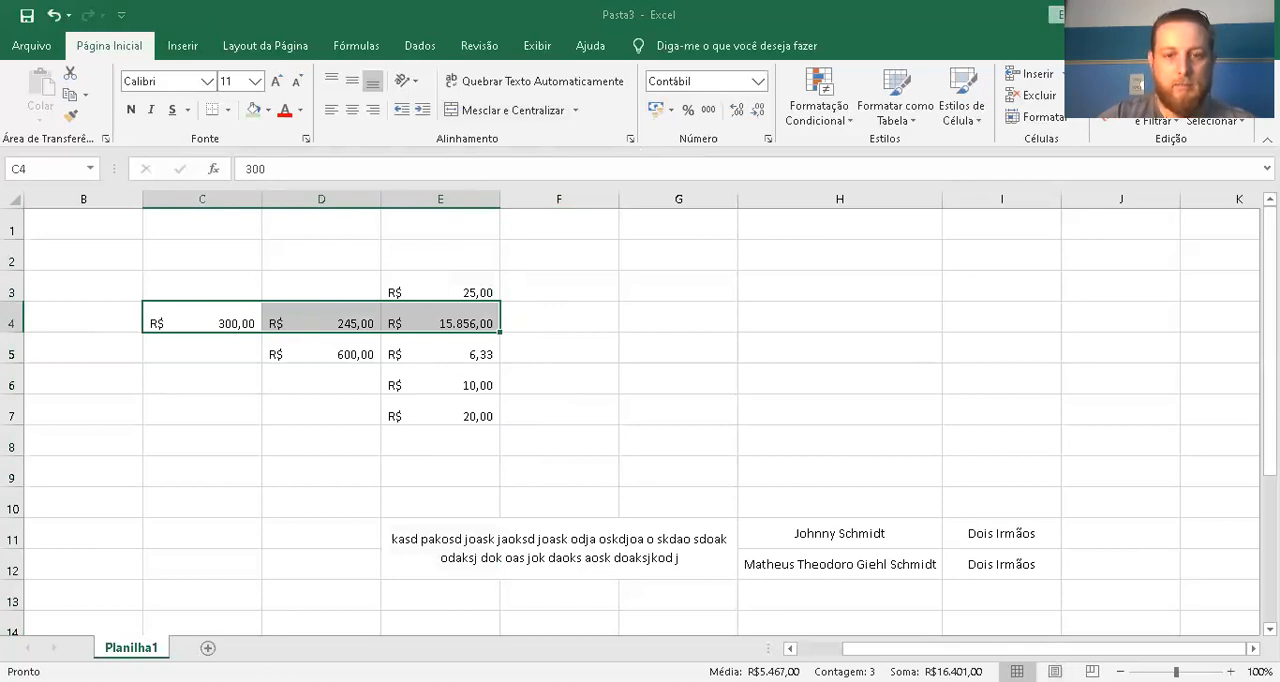
pyautogui.click(143, 301)
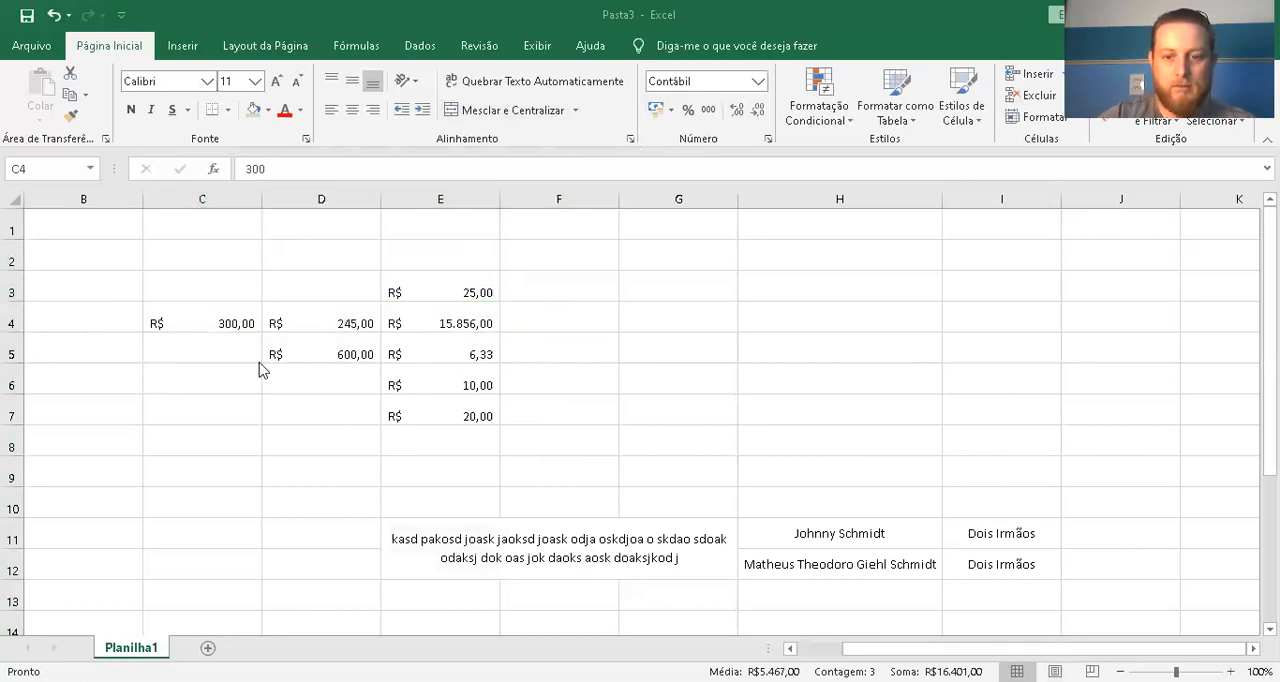
pyautogui.moveTo(189, 320); pyautogui.dragTo(422, 323)
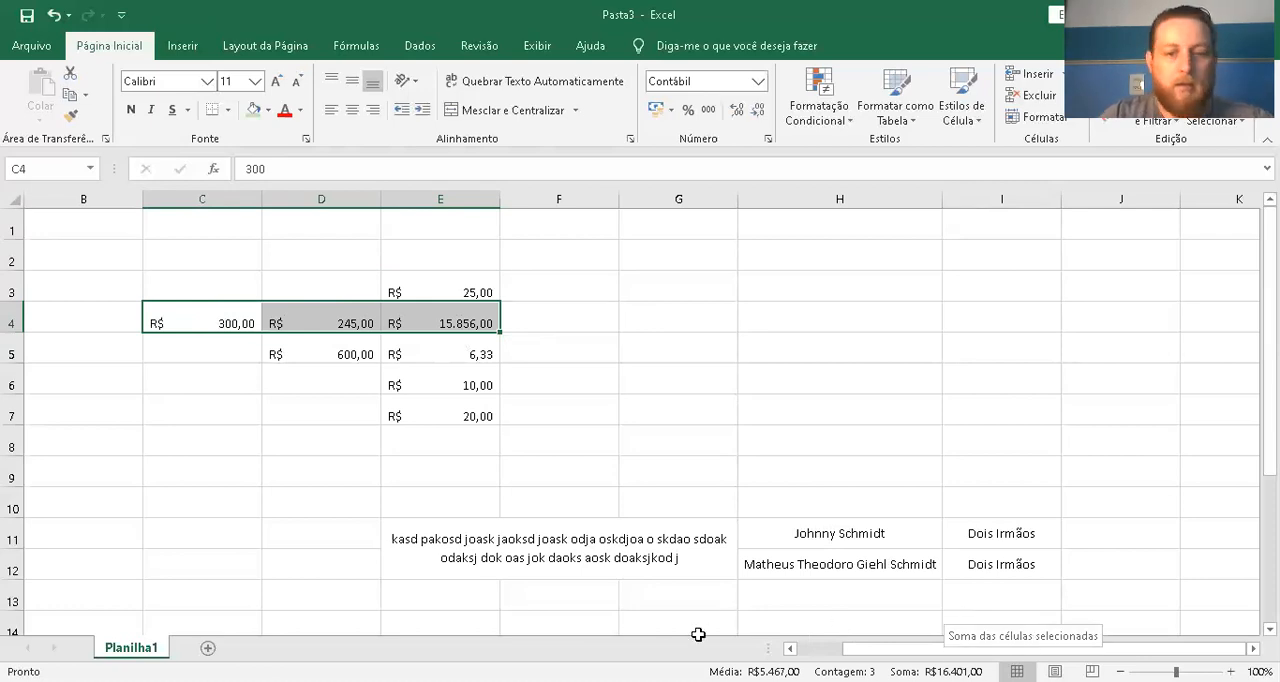
pyautogui.click(540, 390)
pyautogui.moveTo(495, 415); pyautogui.dragTo(186, 289)
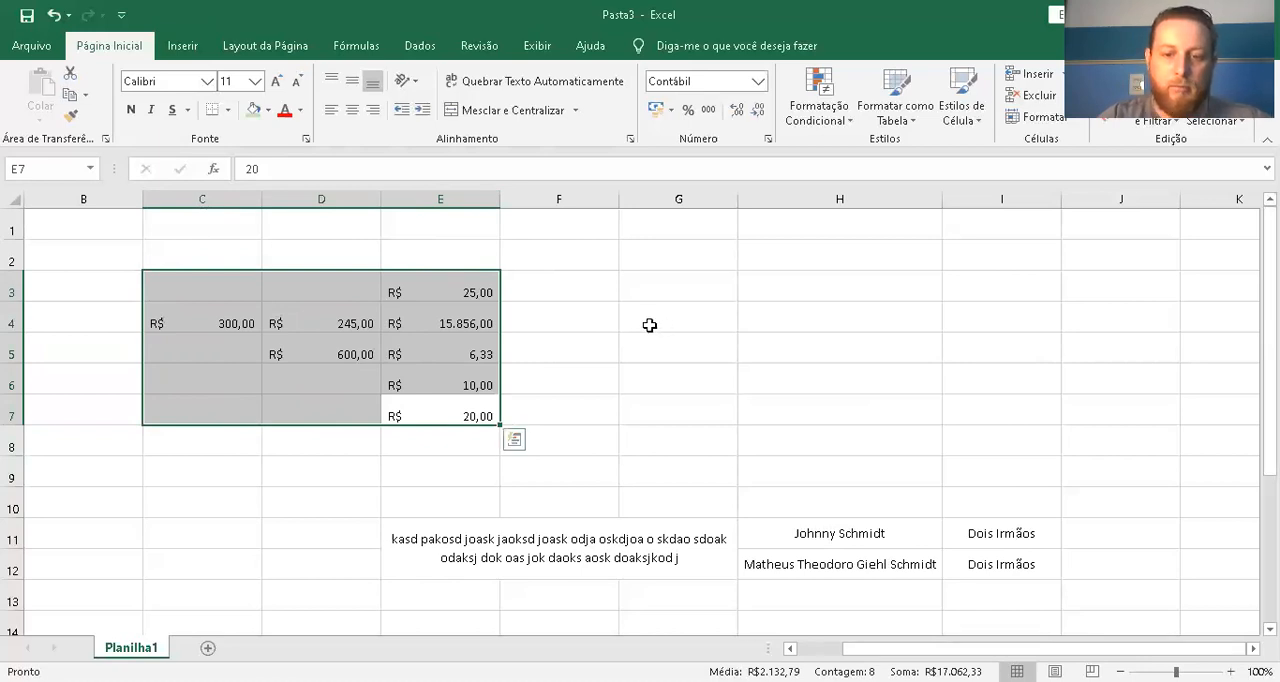
pyautogui.click(561, 291)
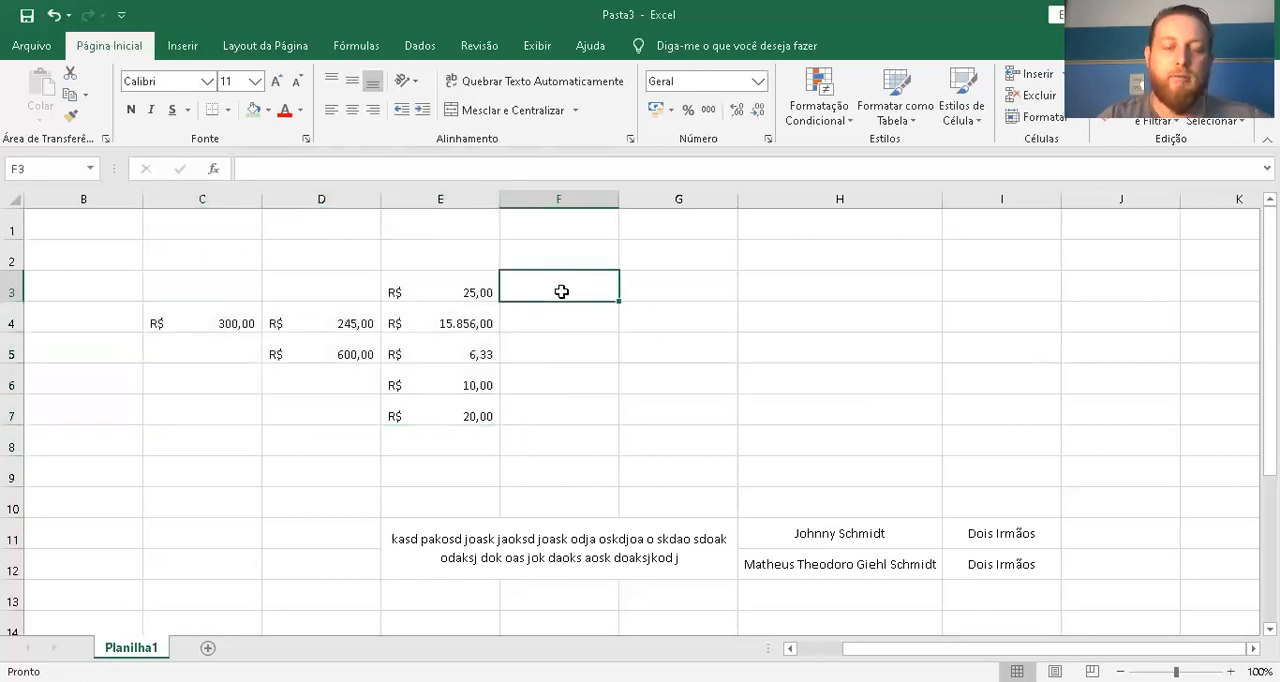
pyautogui.click(546, 318)
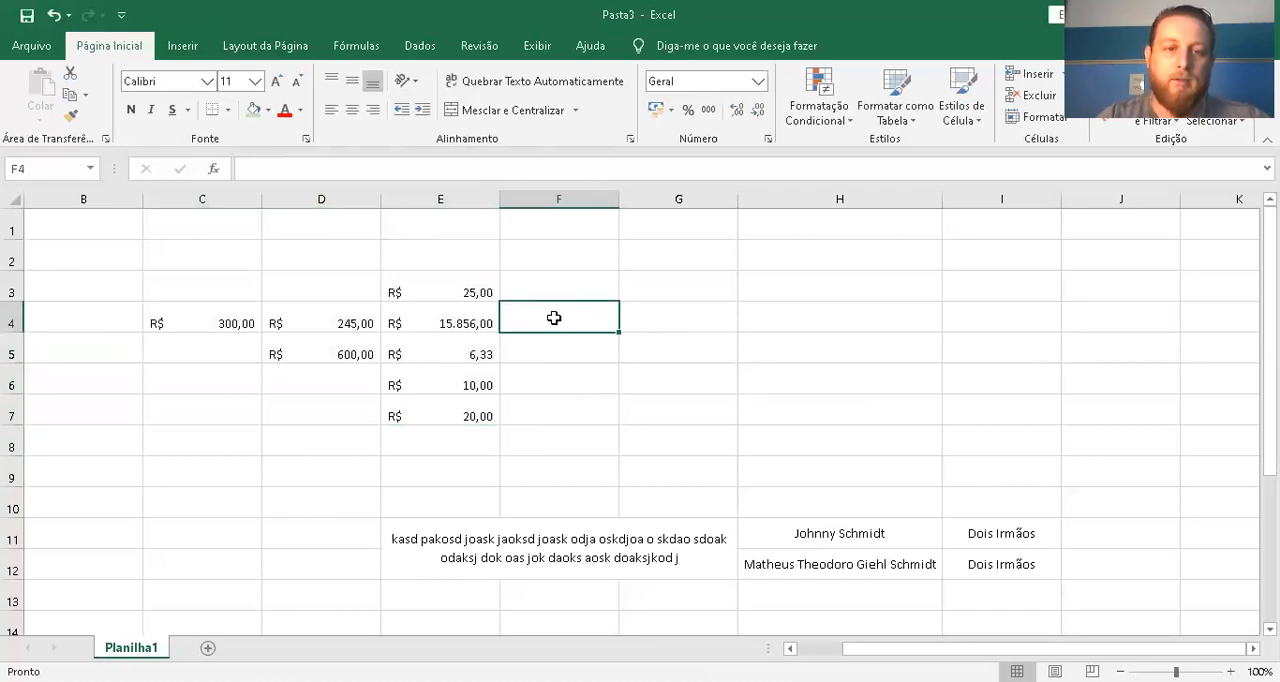
pyautogui.hotkey('alt', 'Tab')
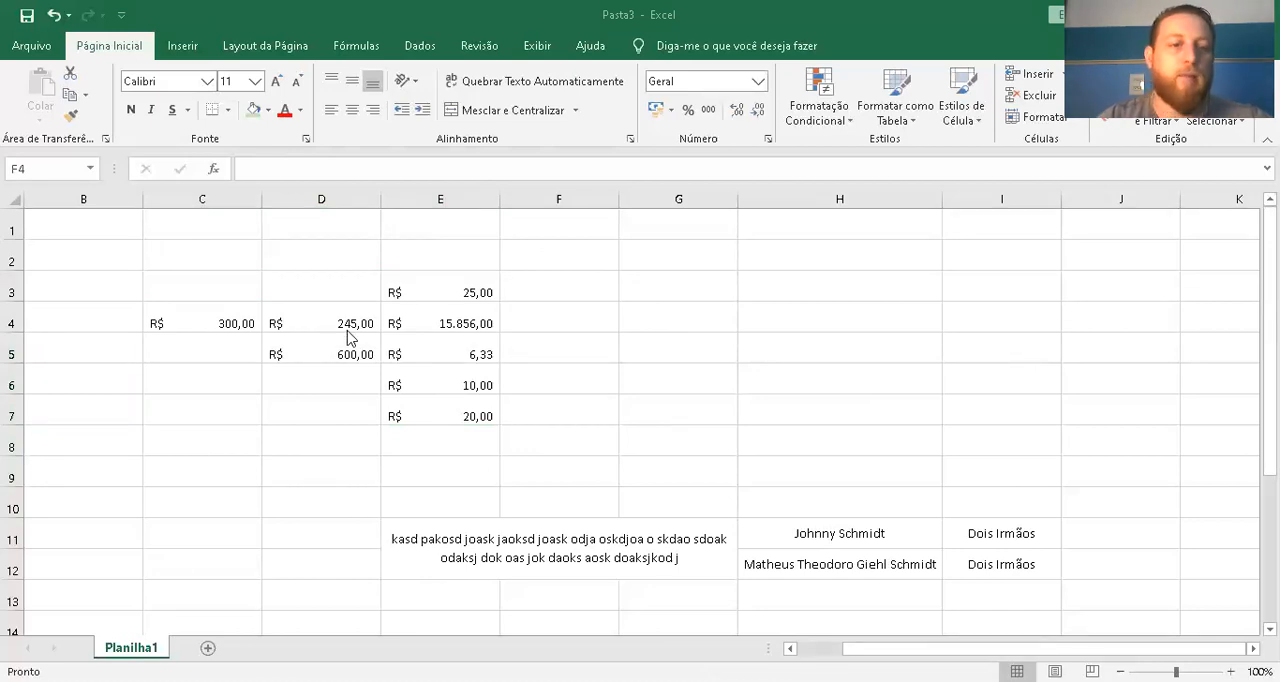
# Review the number formats available for cell C4, from Geral to Texto, without applying any
pyautogui.click(236, 318)
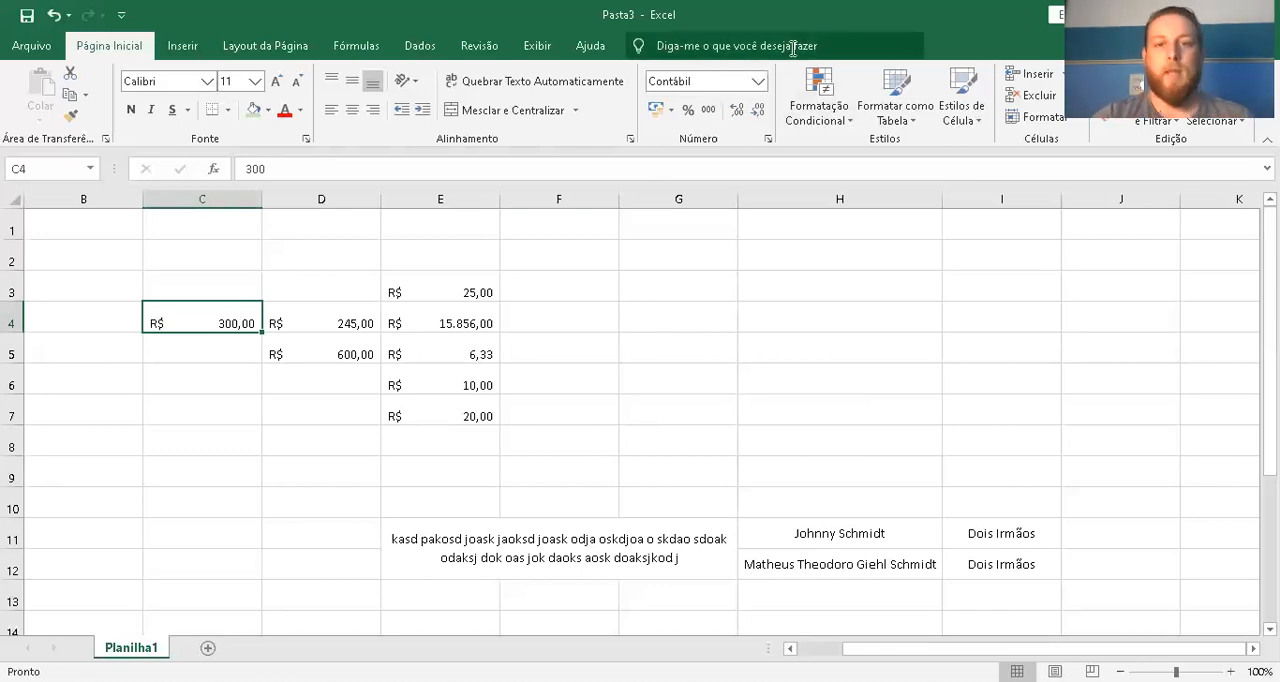
pyautogui.click(757, 82)
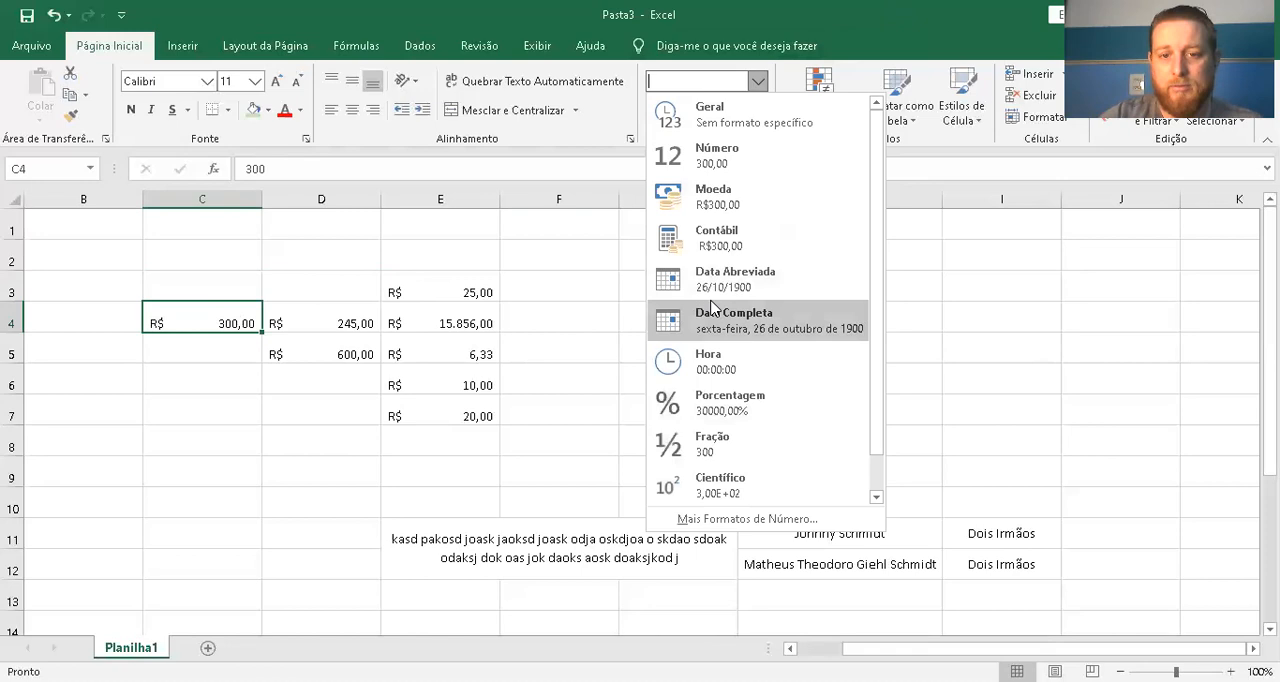
pyautogui.scroll(-1, 738, 410)
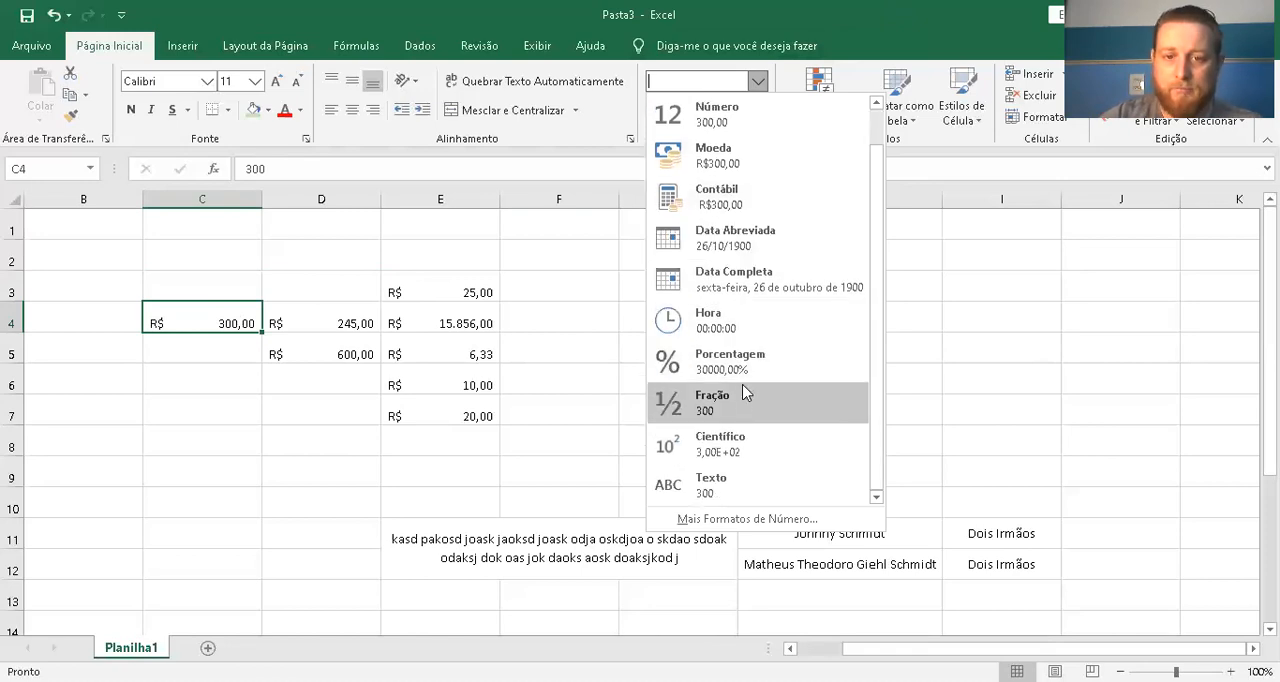
pyautogui.scroll(1, 745, 393)
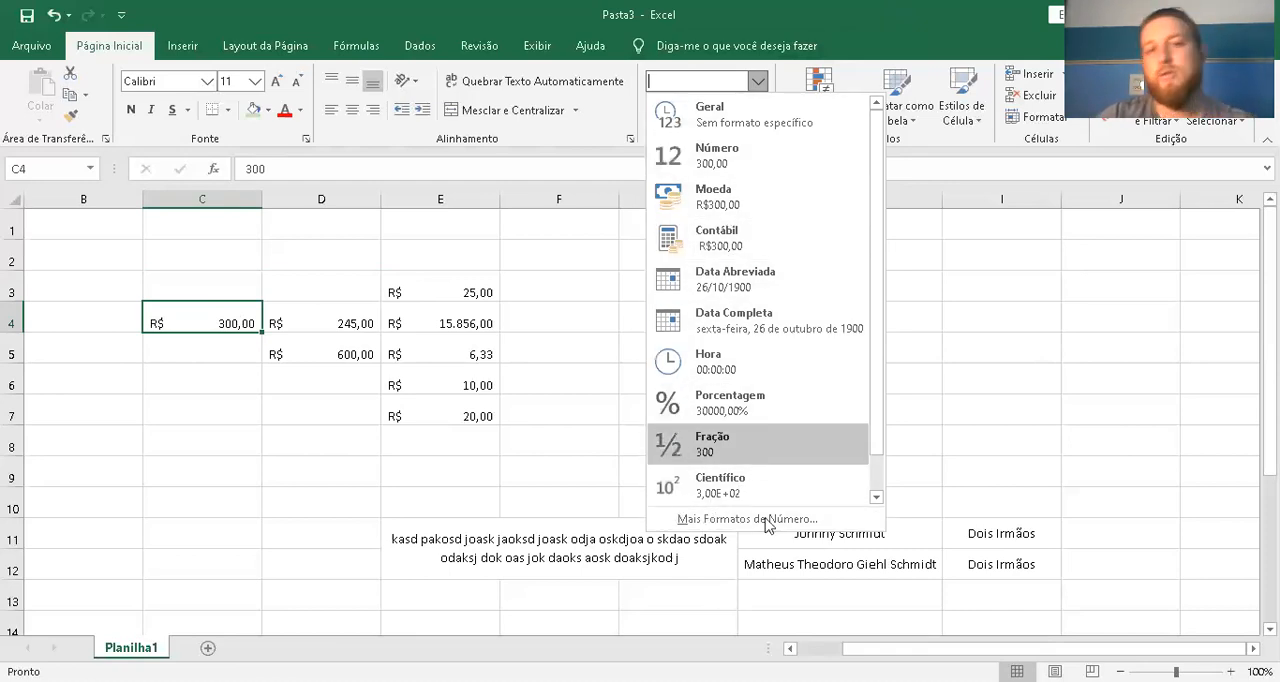
pyautogui.click(782, 23)
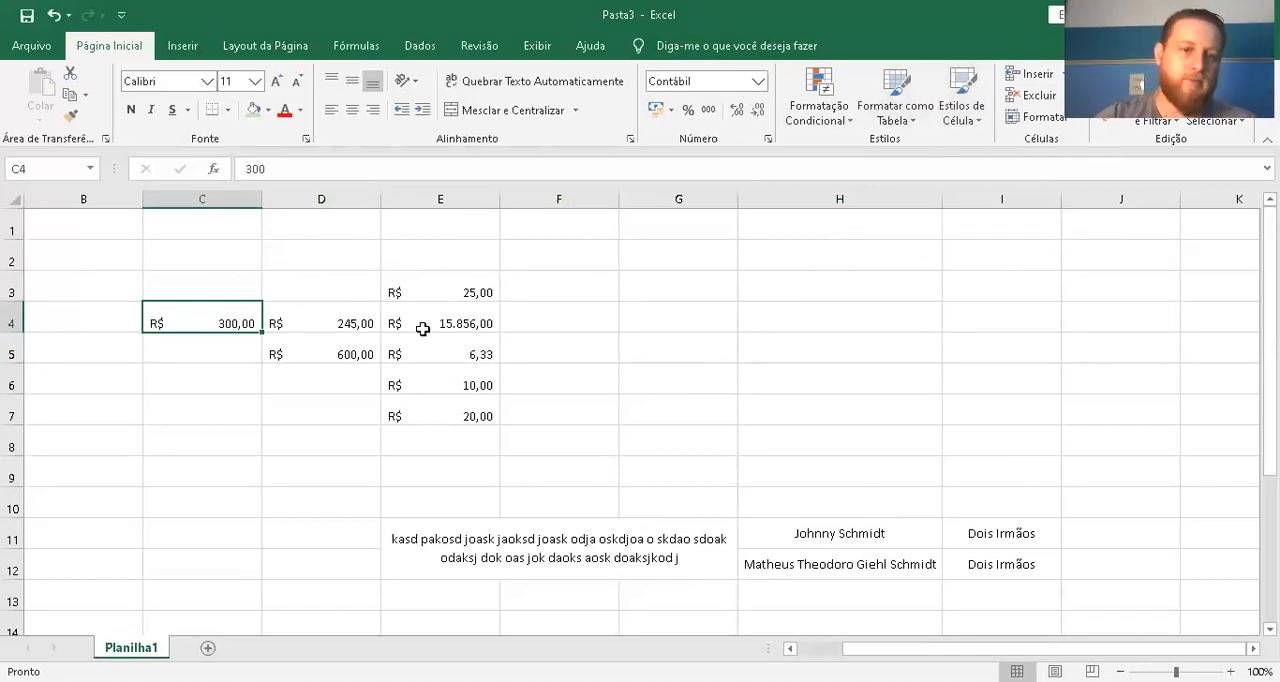
pyautogui.click(360, 310)
pyautogui.moveTo(400, 215); pyautogui.dragTo(395, 438)
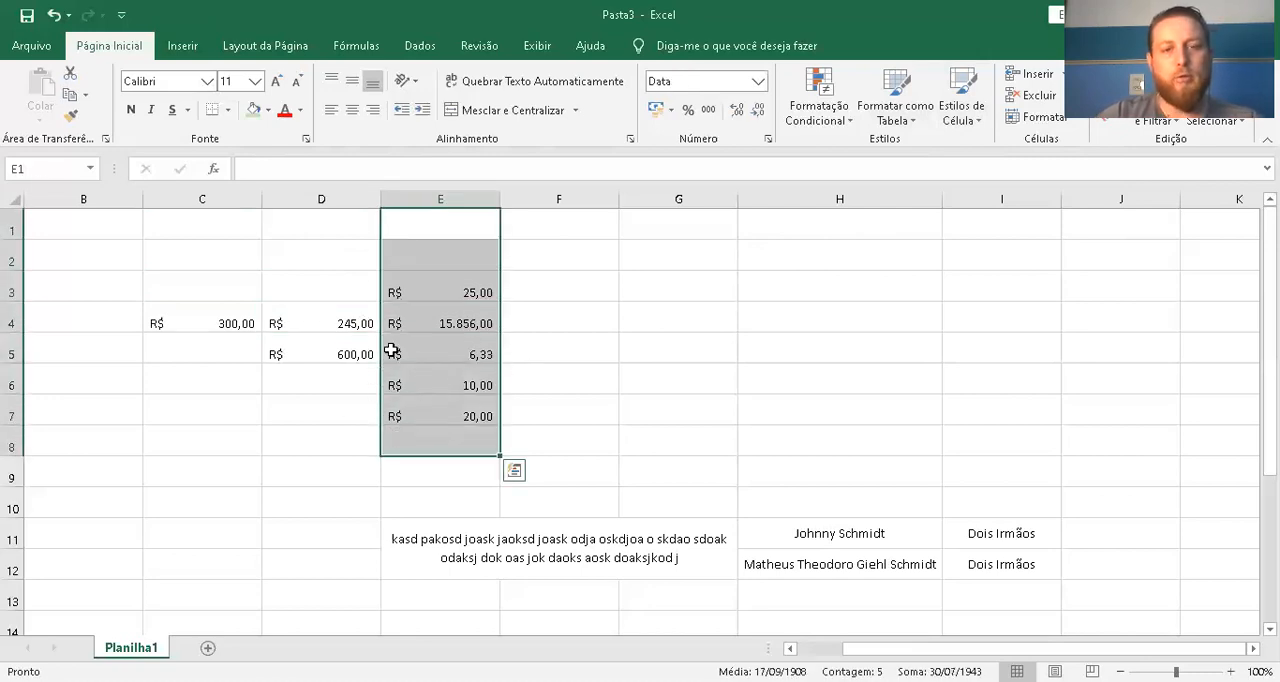
pyautogui.click(531, 338)
# Insert a blank cell at E5, shifting the existing cells down (Deslocar células para baixo)
pyautogui.click(470, 343)
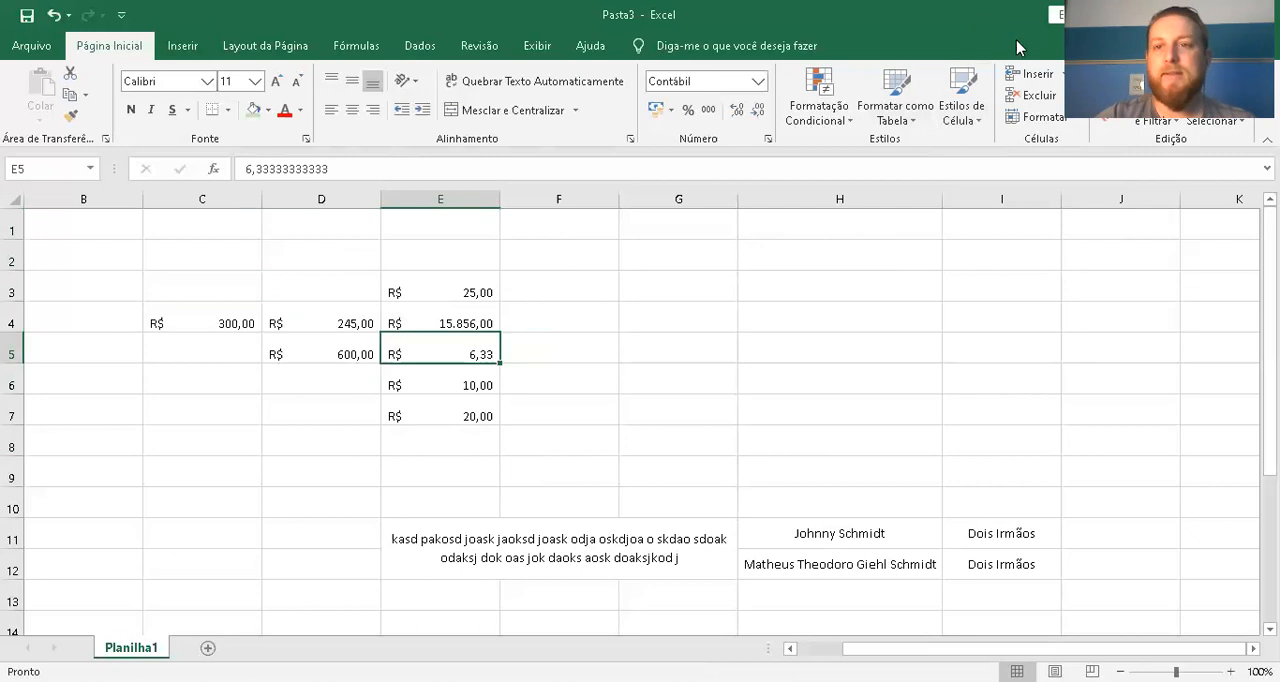
pyautogui.click(1063, 74)
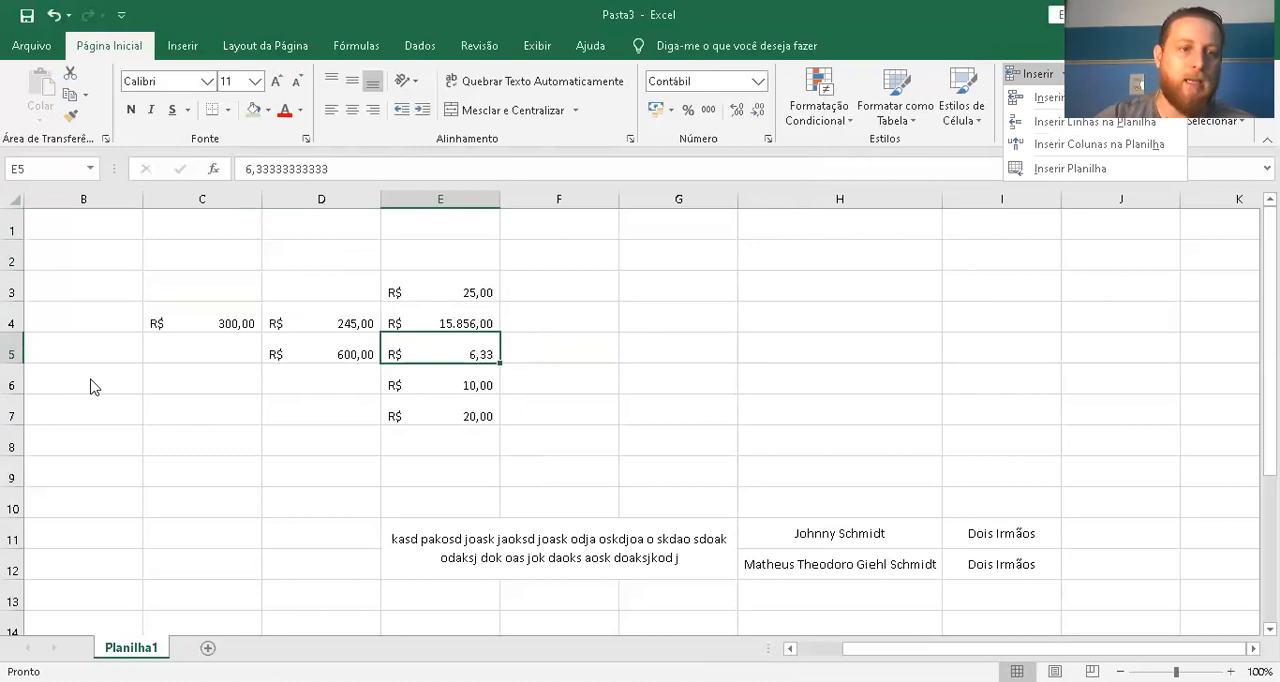
pyautogui.click(1050, 98)
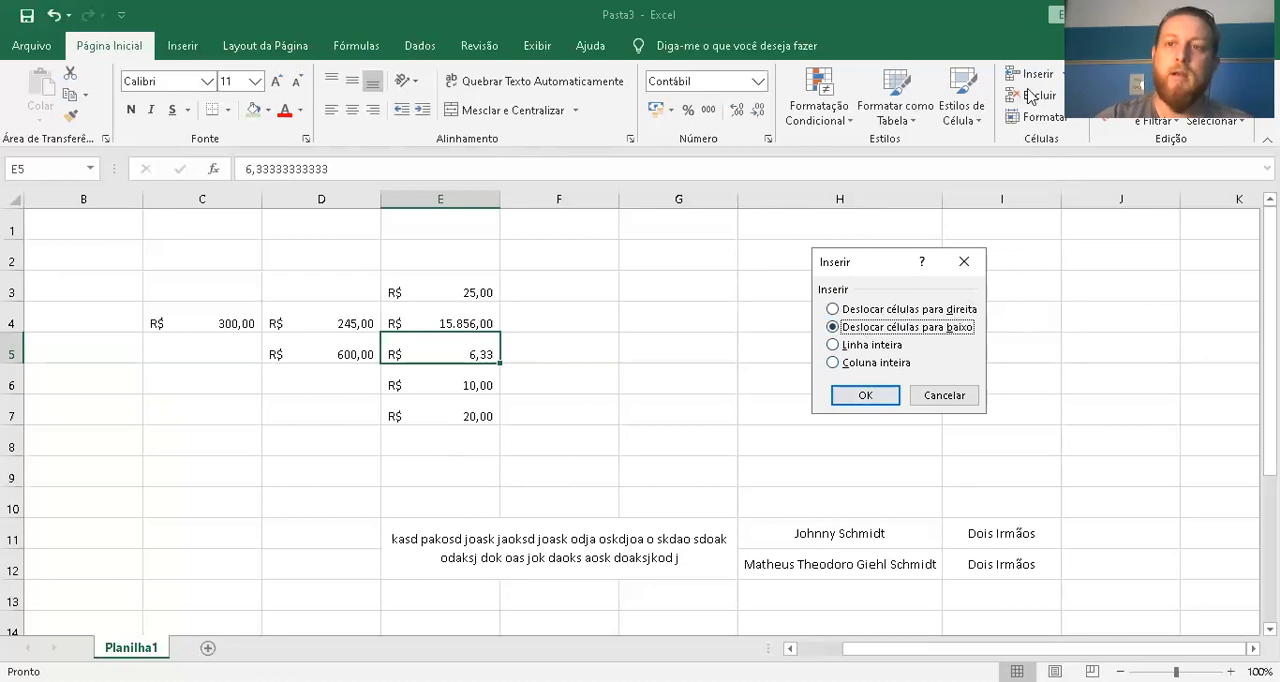
pyautogui.click(855, 400)
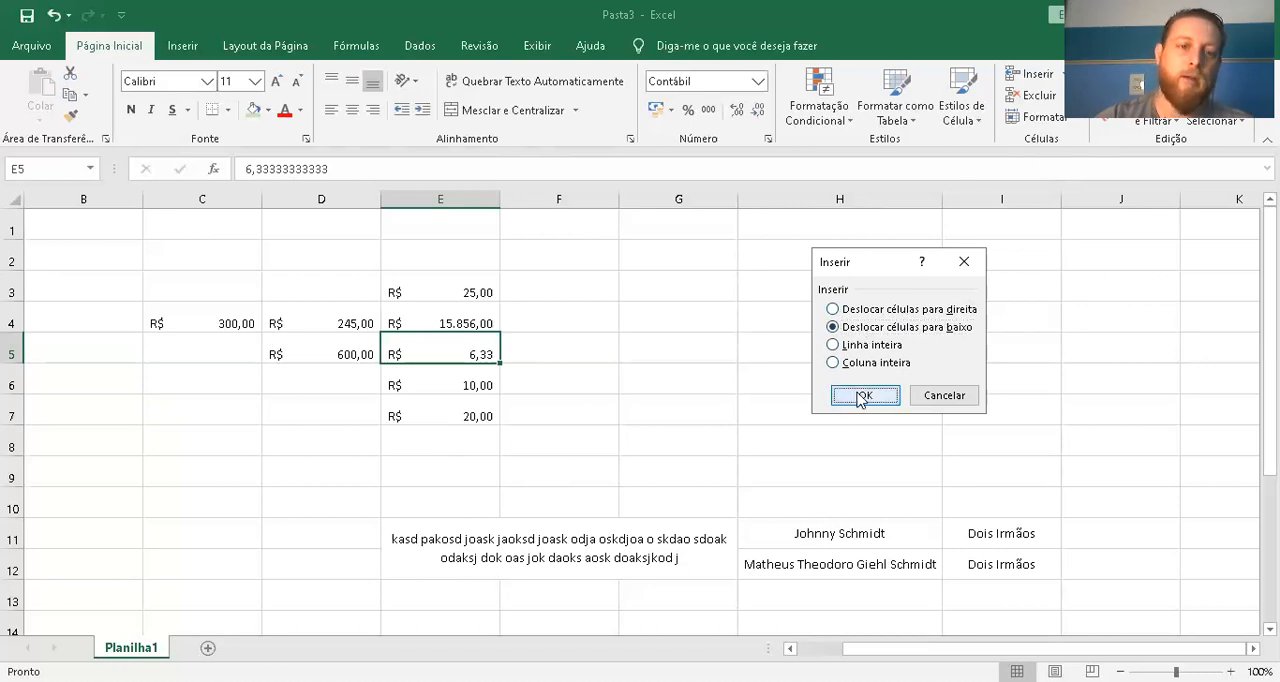
pyautogui.click(627, 405)
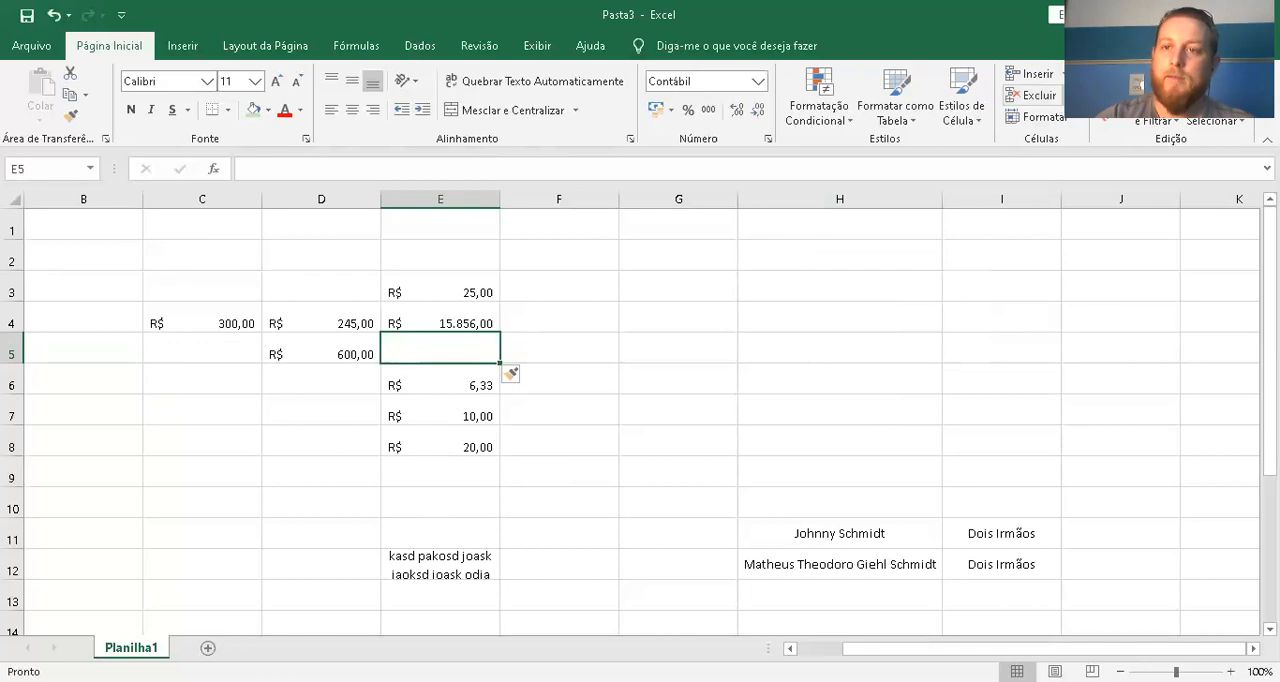
# Delete the entire sheet row 5 that contains the blank cell E5
pyautogui.click(1040, 95)
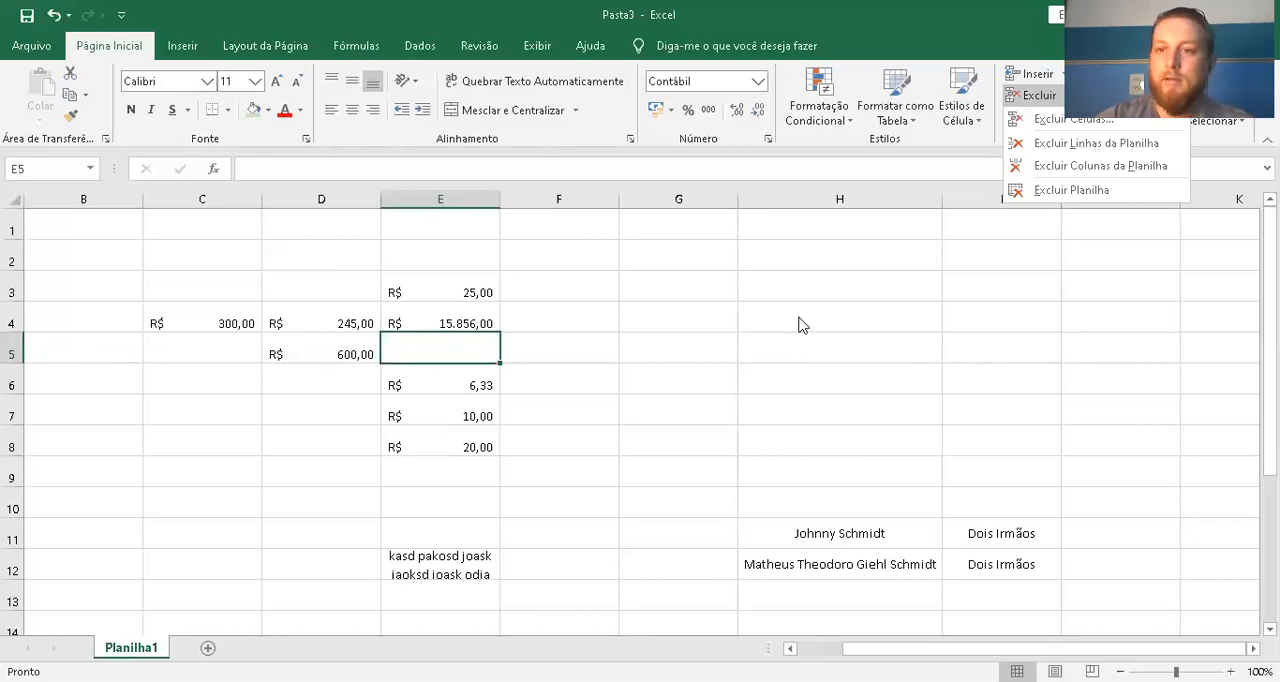
pyautogui.click(1088, 146)
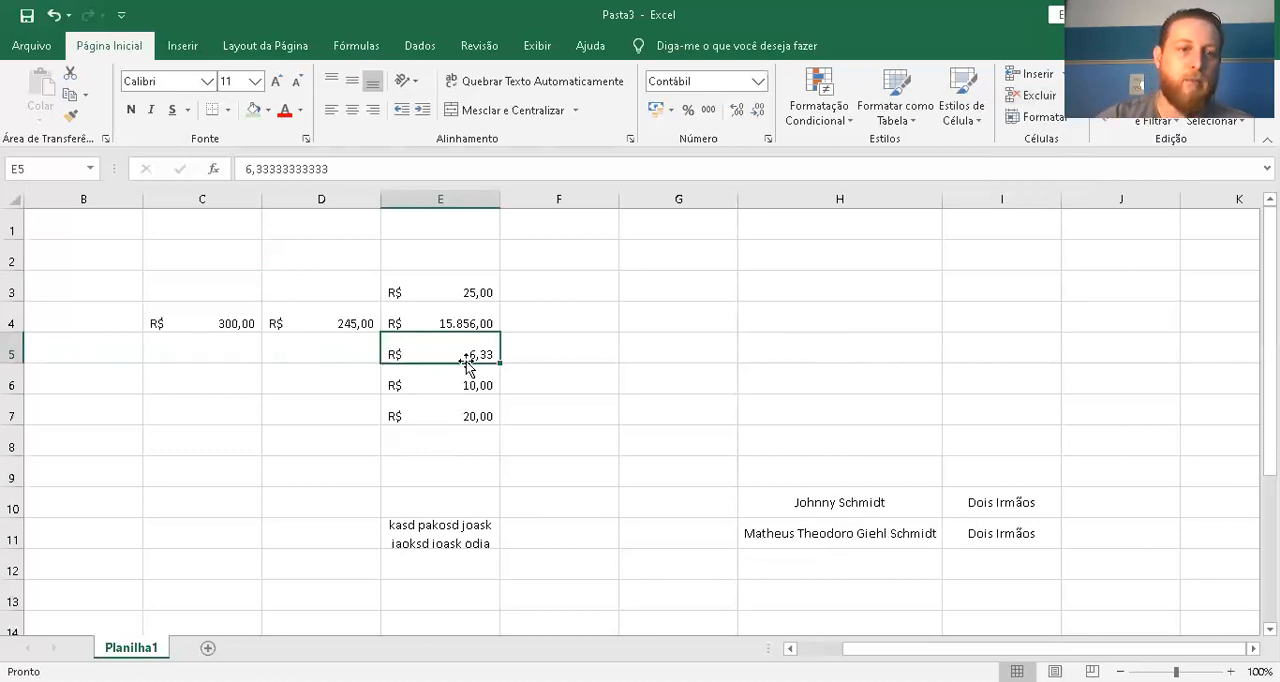
pyautogui.click(312, 347)
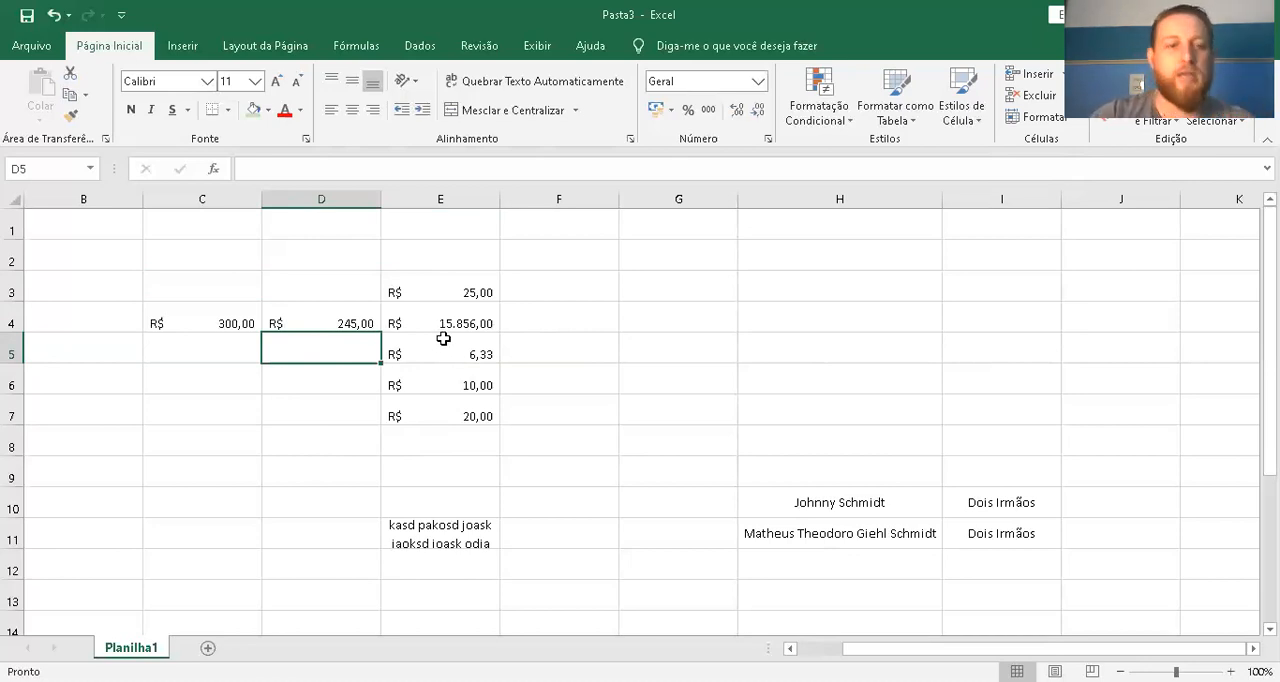
pyautogui.click(327, 196)
pyautogui.click(449, 199)
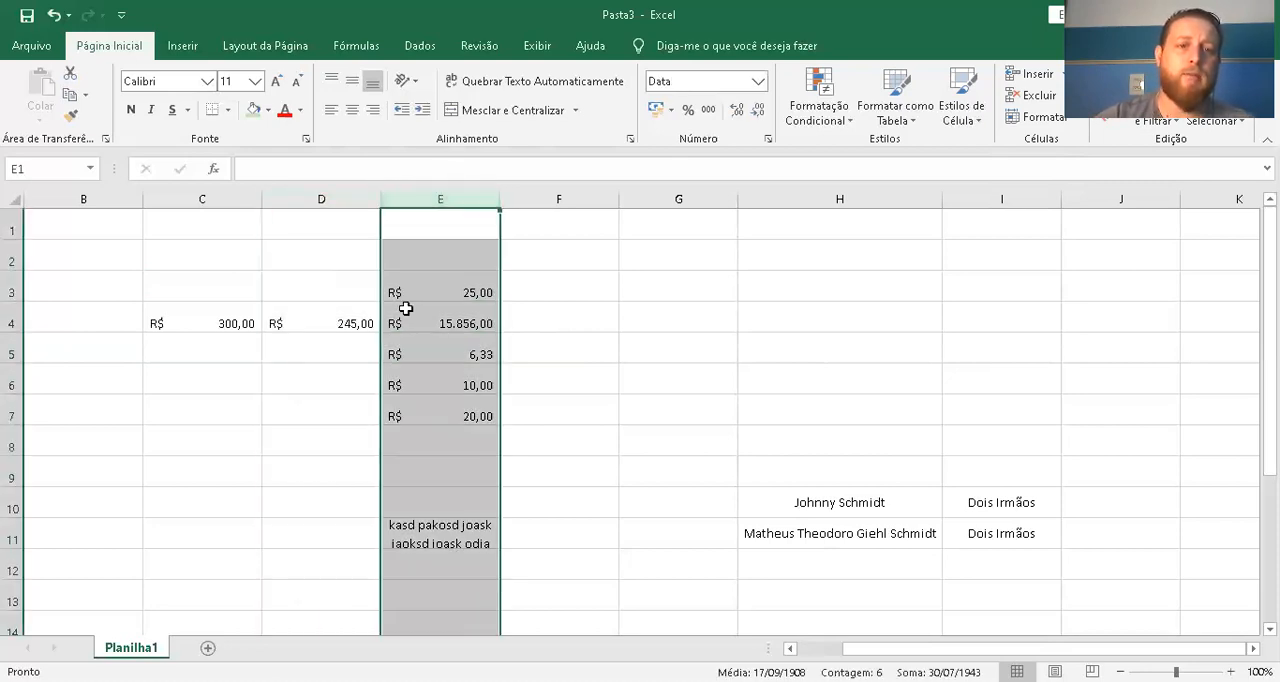
pyautogui.click(360, 200)
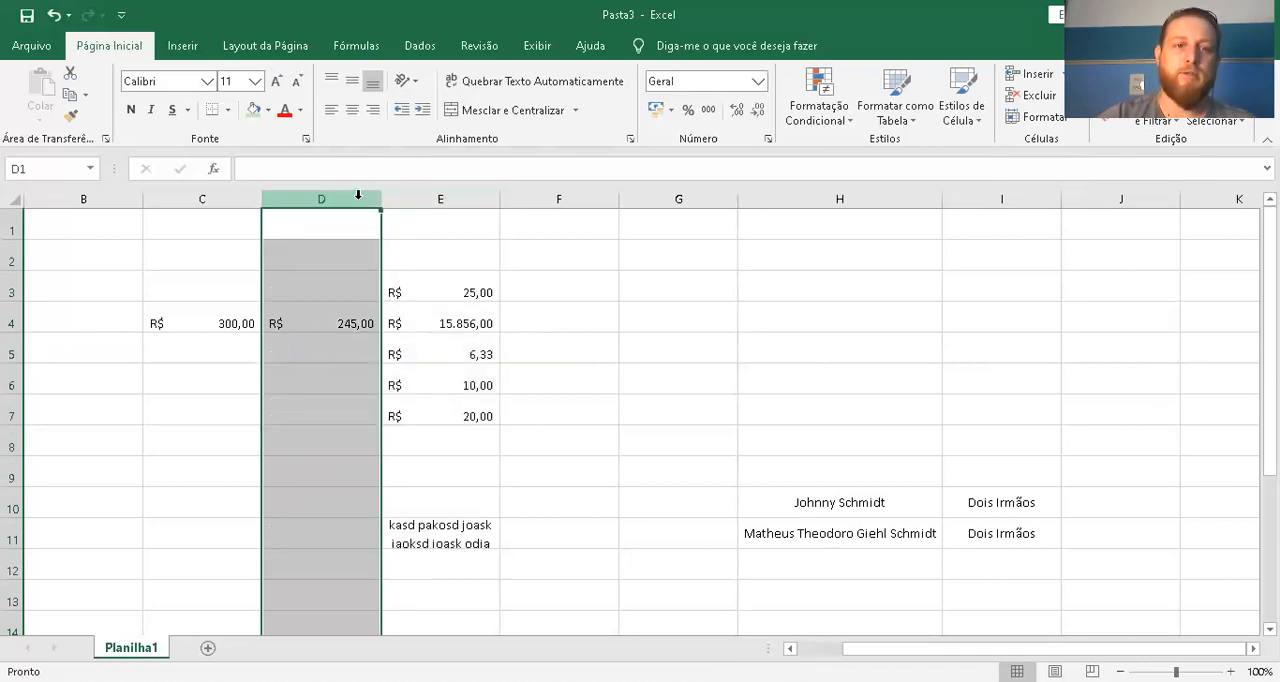
pyautogui.rightClick(358, 195)
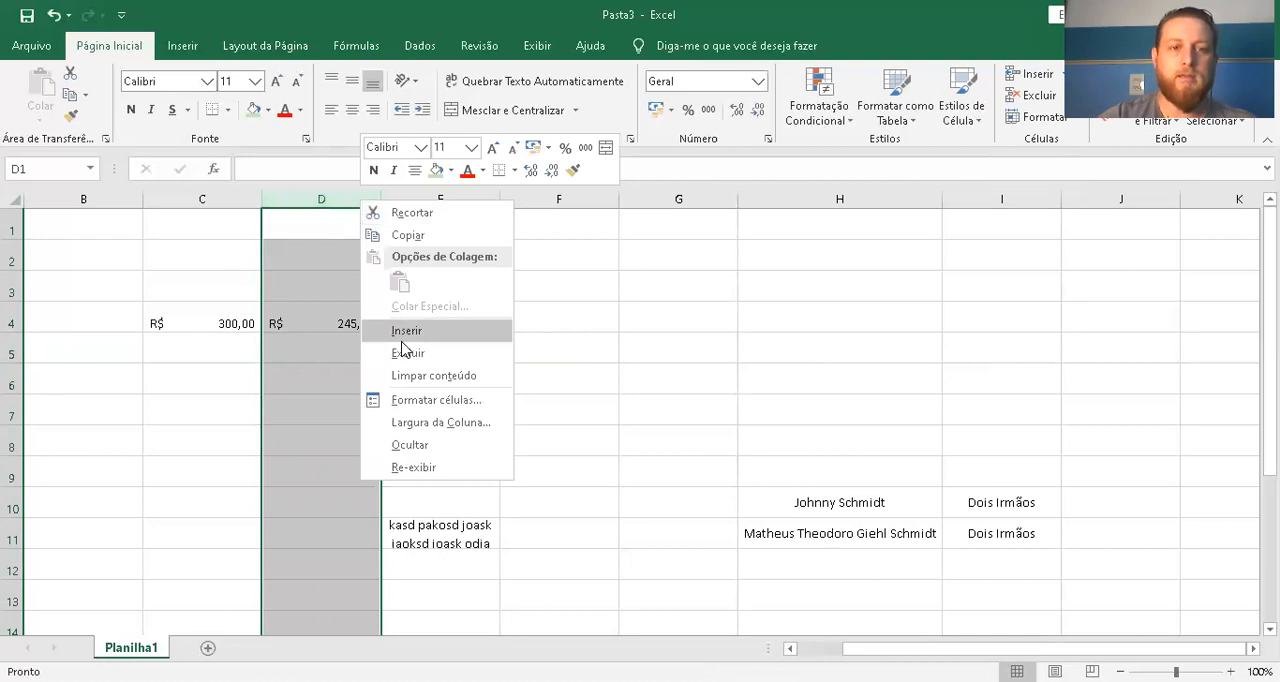
pyautogui.click(229, 380)
# Insert a blank column before column E, which holds the list of currency values
pyautogui.click(432, 189)
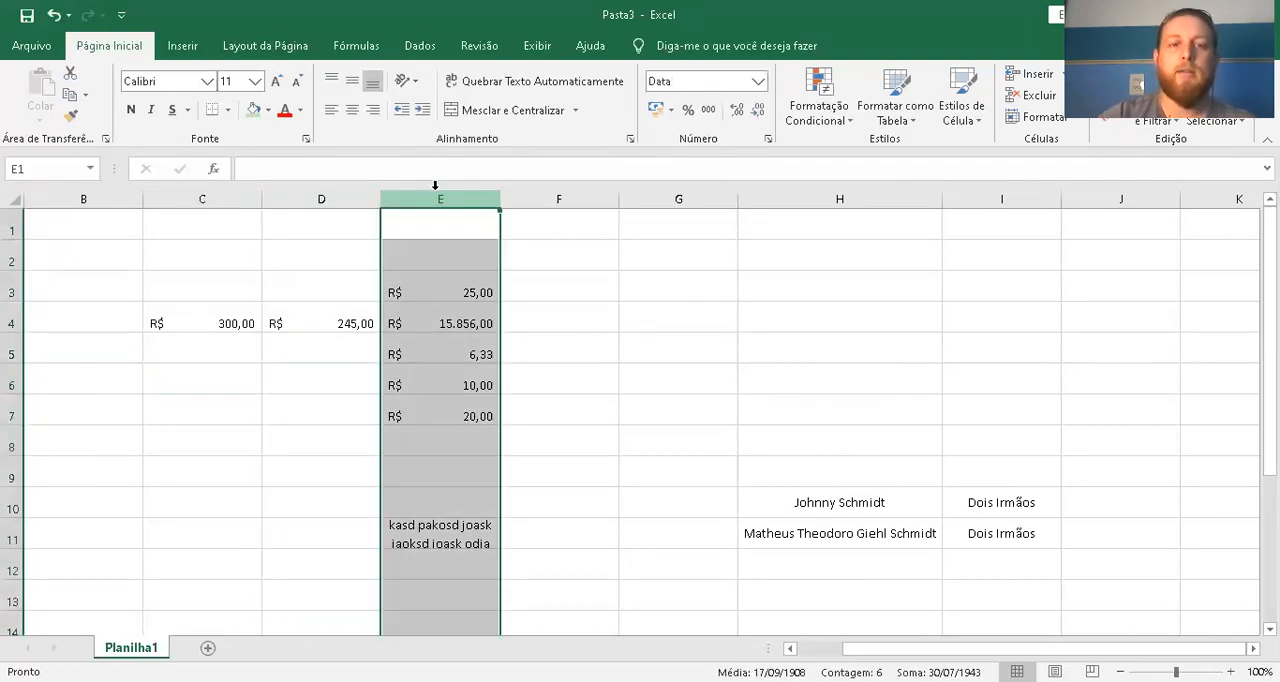
pyautogui.rightClick(432, 188)
pyautogui.click(418, 193)
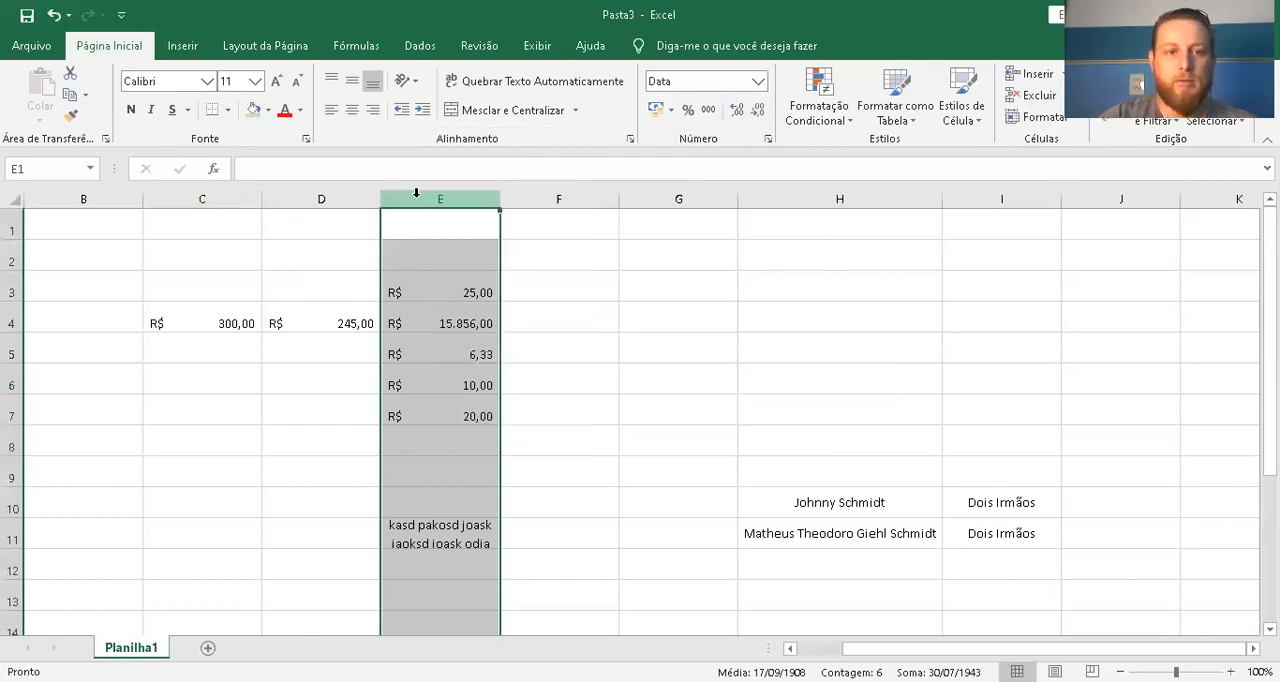
pyautogui.rightClick(415, 200)
pyautogui.click(460, 329)
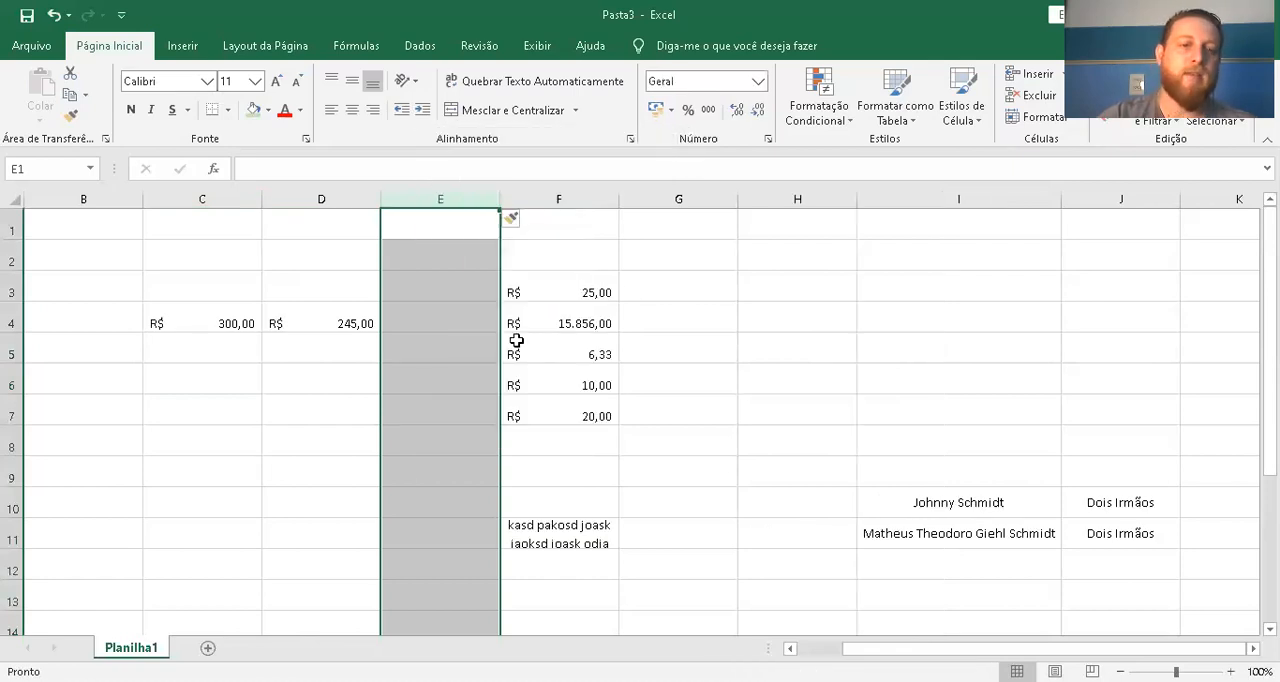
pyautogui.click(328, 193)
pyautogui.rightClick(330, 196)
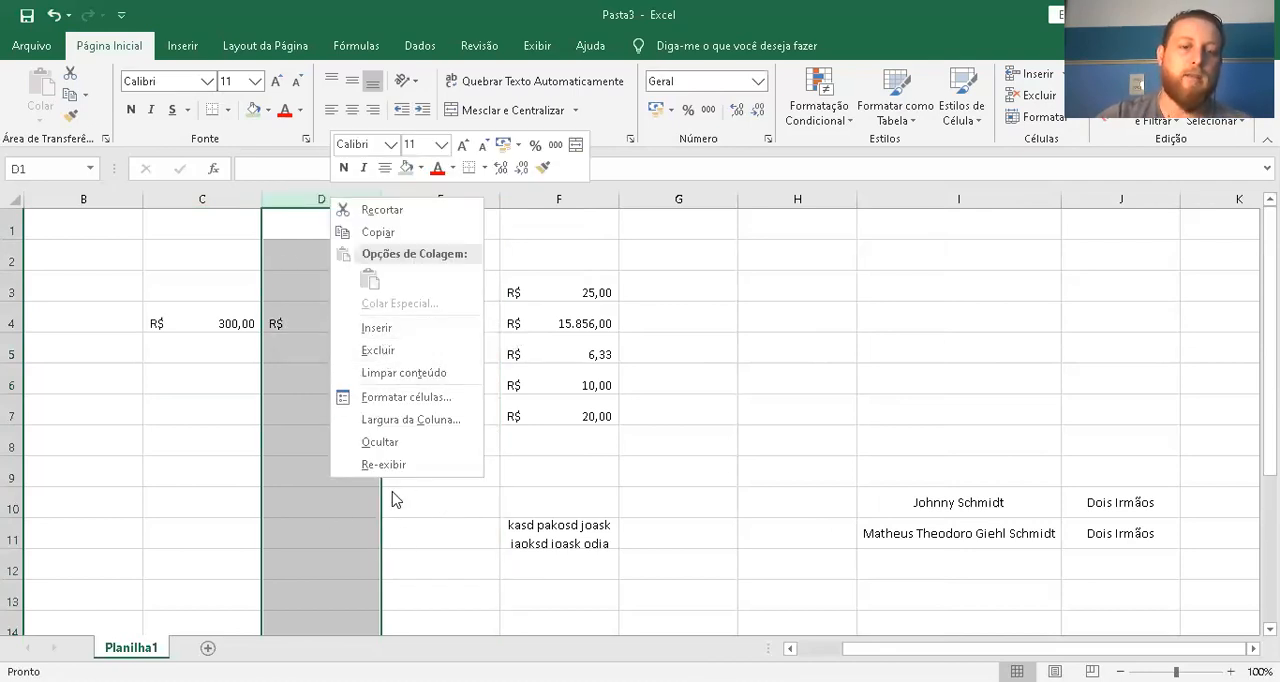
pyautogui.click(226, 274)
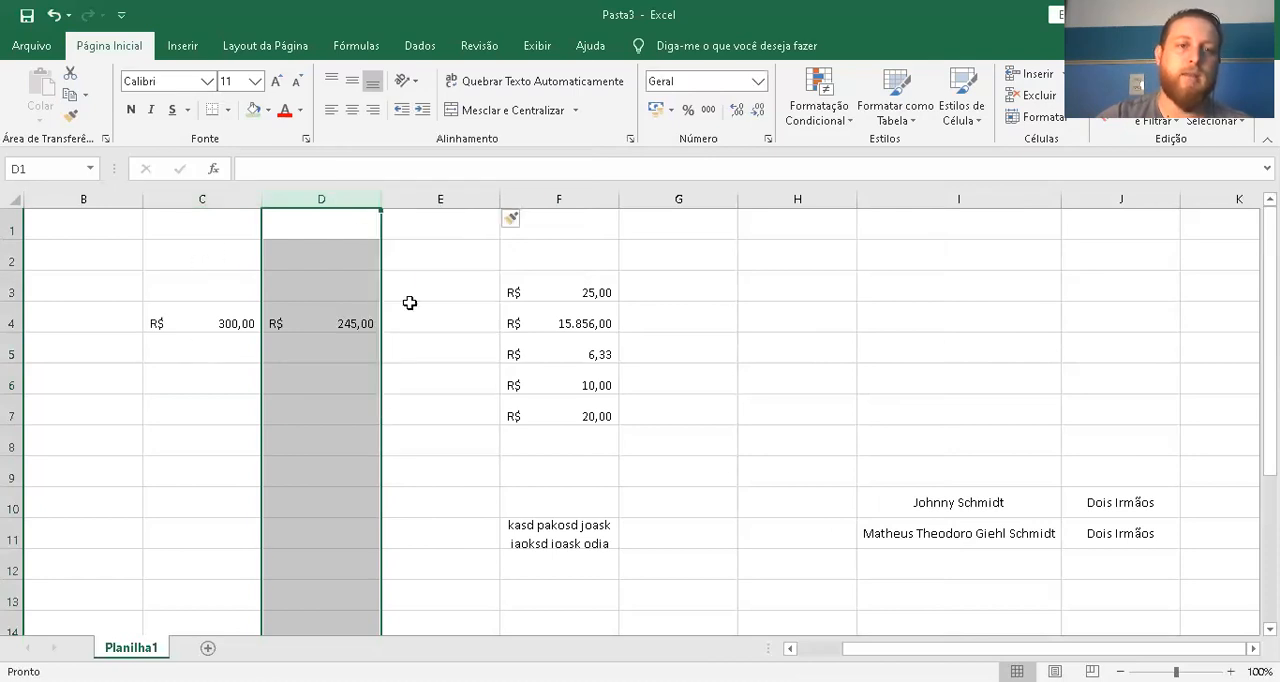
# Insert a blank sheet row above row 4 and select its cells B4:H4
pyautogui.click(582, 296)
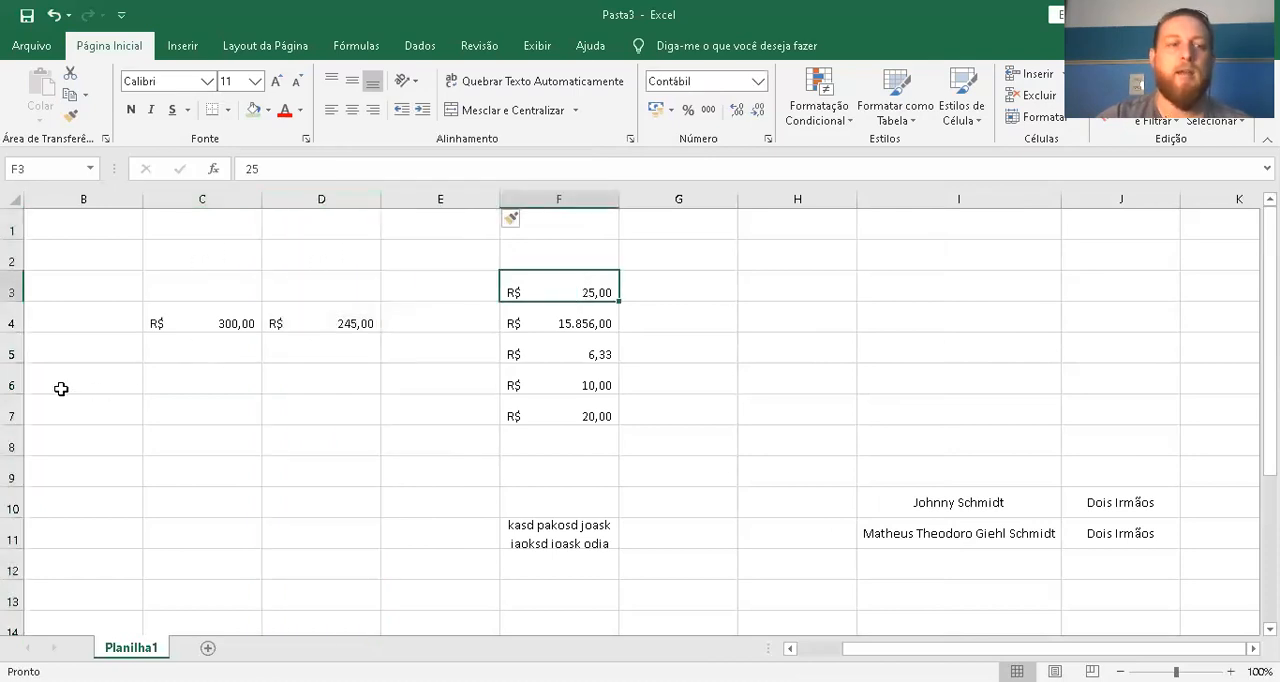
pyautogui.rightClick(14, 321)
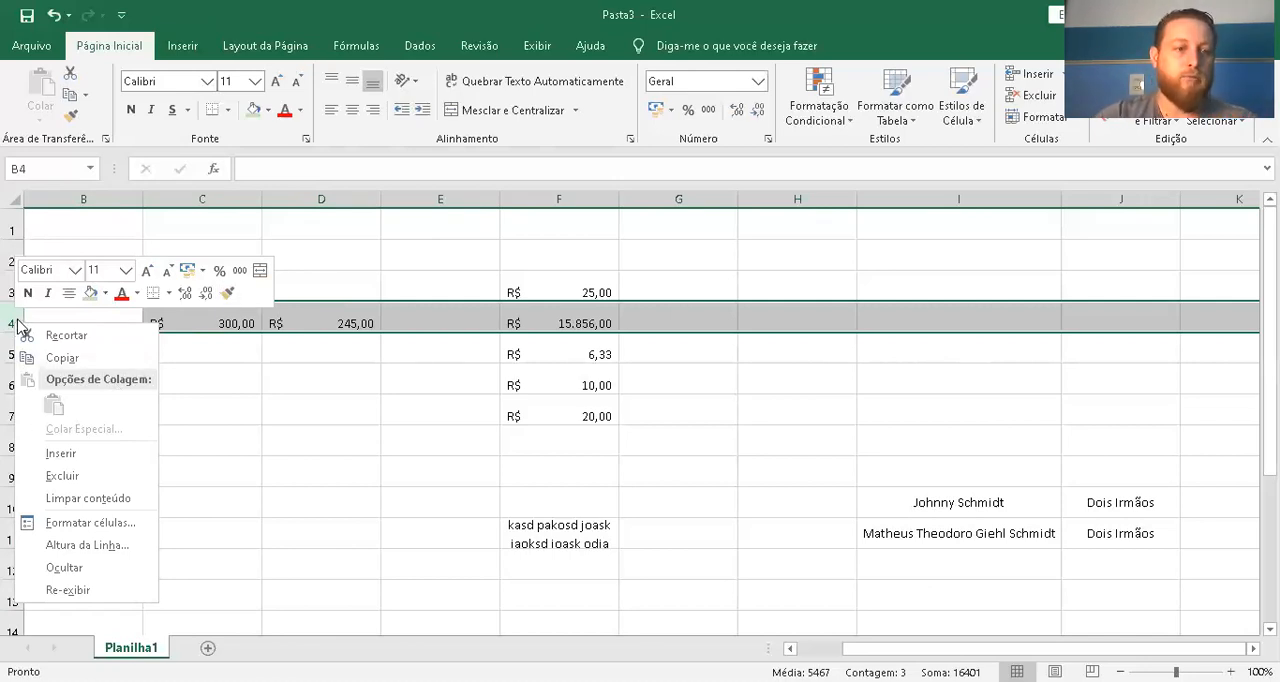
pyautogui.click(58, 454)
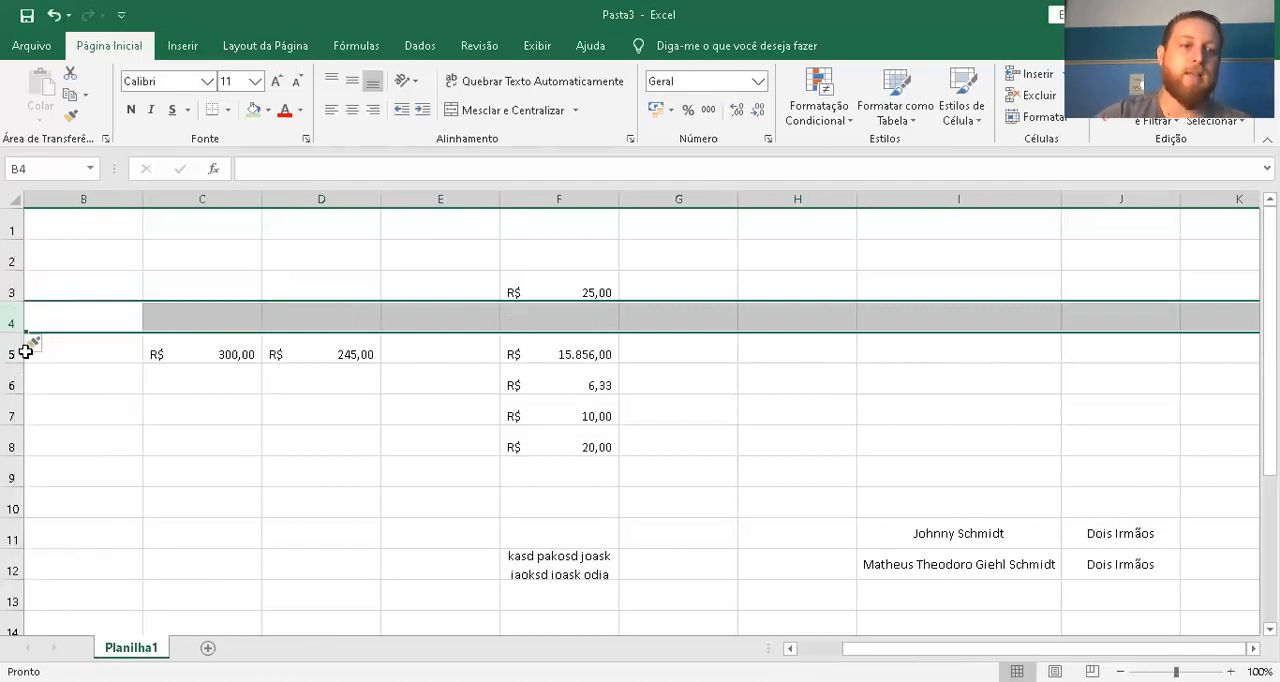
pyautogui.moveTo(94, 323); pyautogui.dragTo(855, 328)
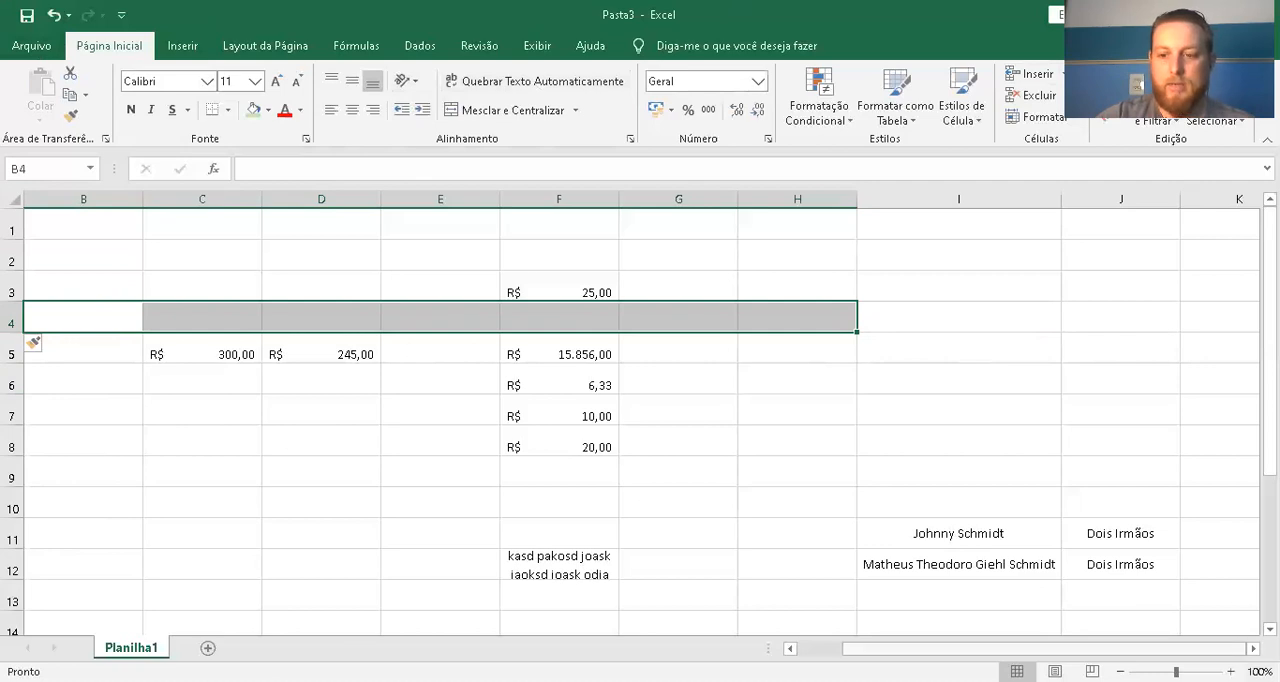
# Zoom the sheet in to 160% and back to 100%, finishing at 120%
pyautogui.click(1230, 671)
pyautogui.click(1230, 671)
pyautogui.click(1230, 671)
pyautogui.click(1230, 671)
pyautogui.click(1230, 671)
pyautogui.click(1230, 671)
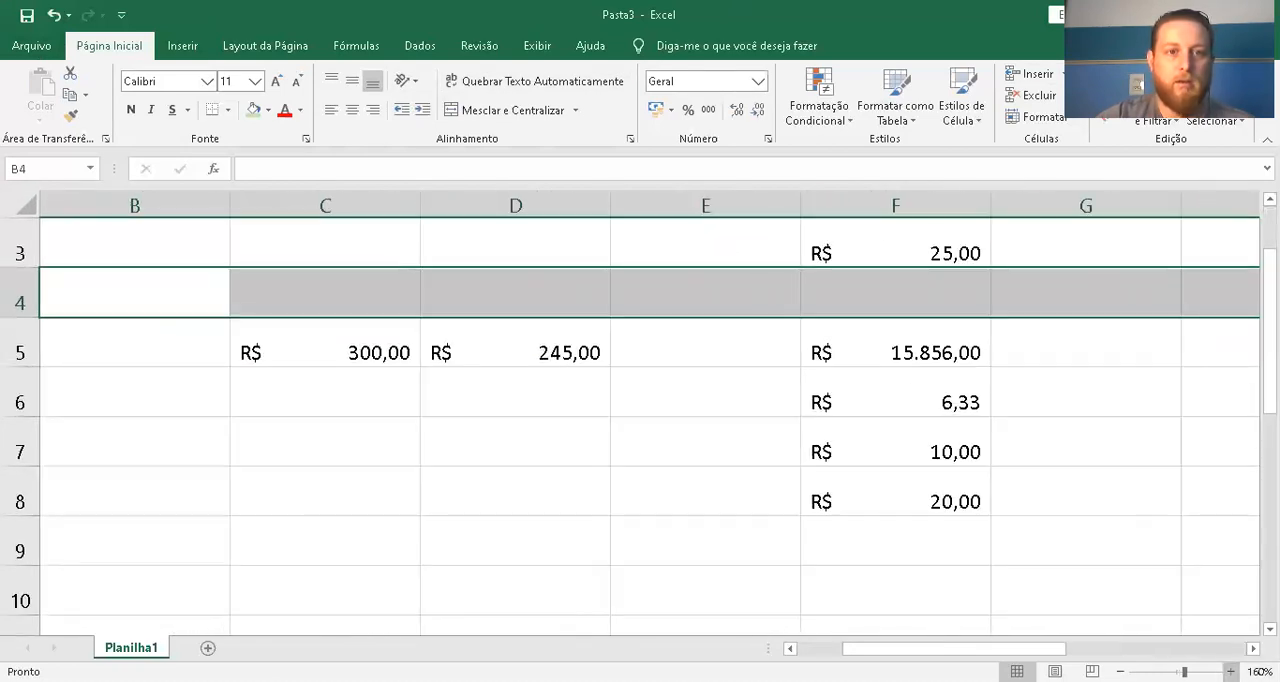
pyautogui.click(1121, 671)
pyautogui.click(1121, 671)
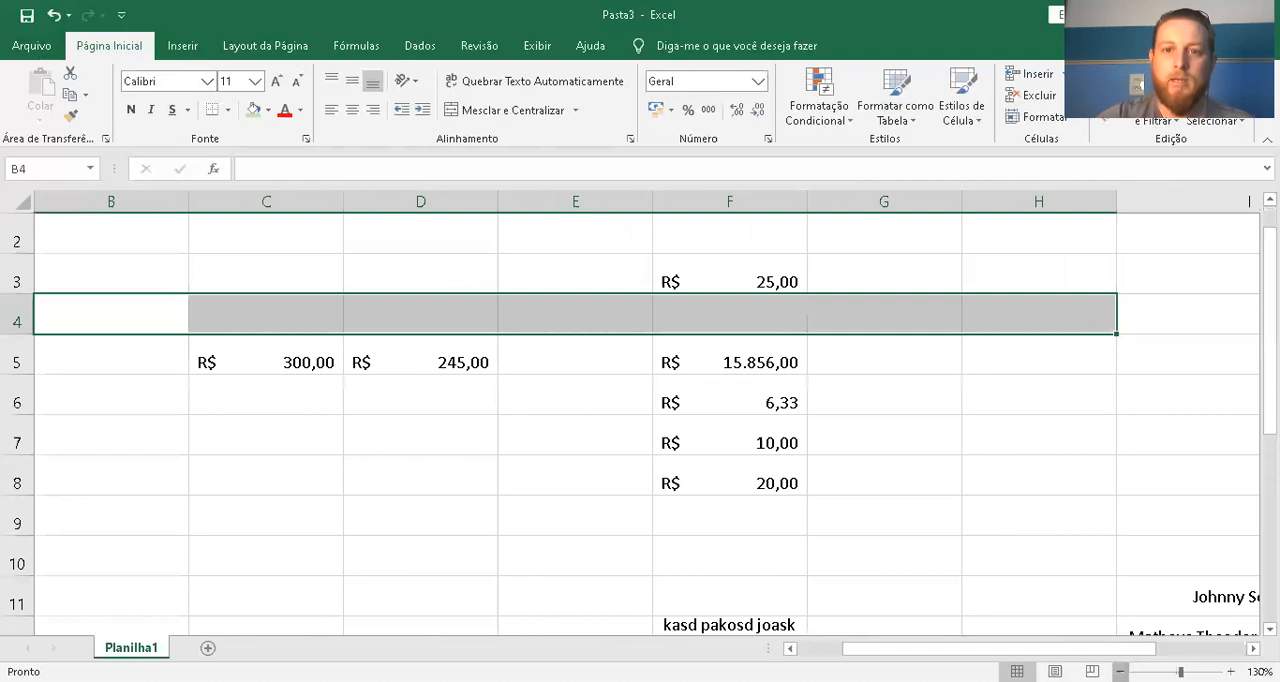
pyautogui.click(1121, 671)
pyautogui.click(1121, 671)
pyautogui.click(1121, 671)
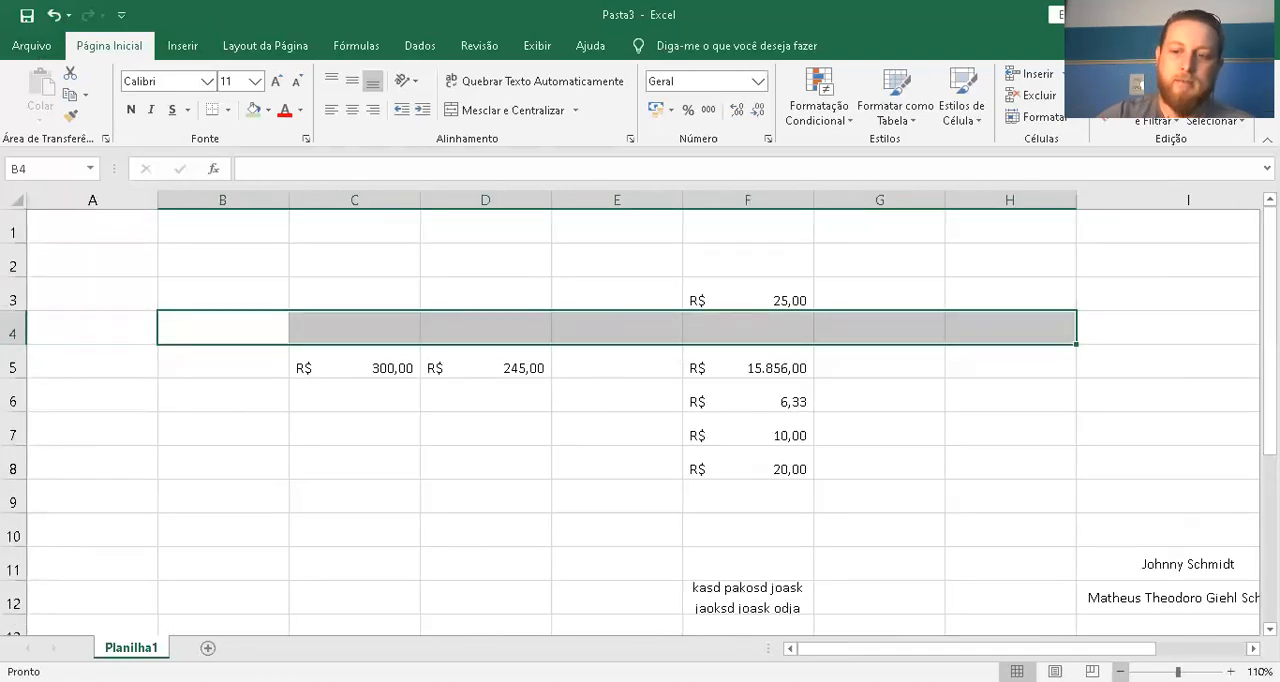
pyautogui.click(1121, 671)
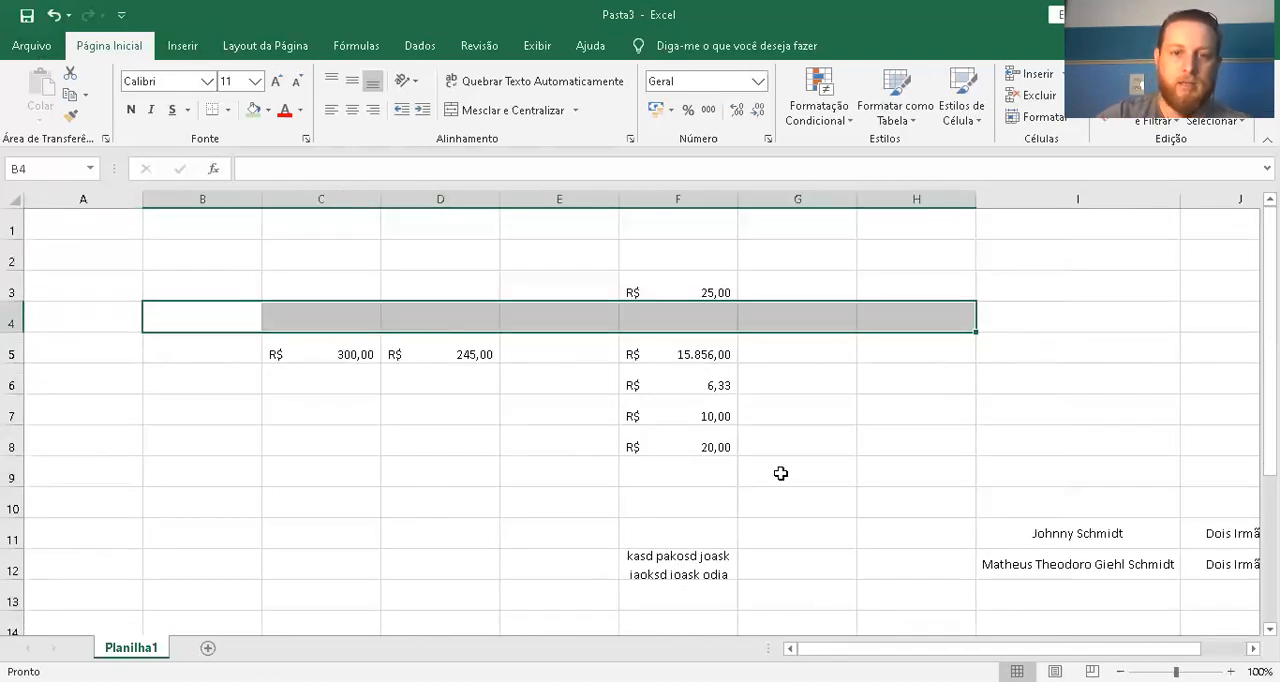
pyautogui.click(1230, 671)
pyautogui.click(1230, 671)
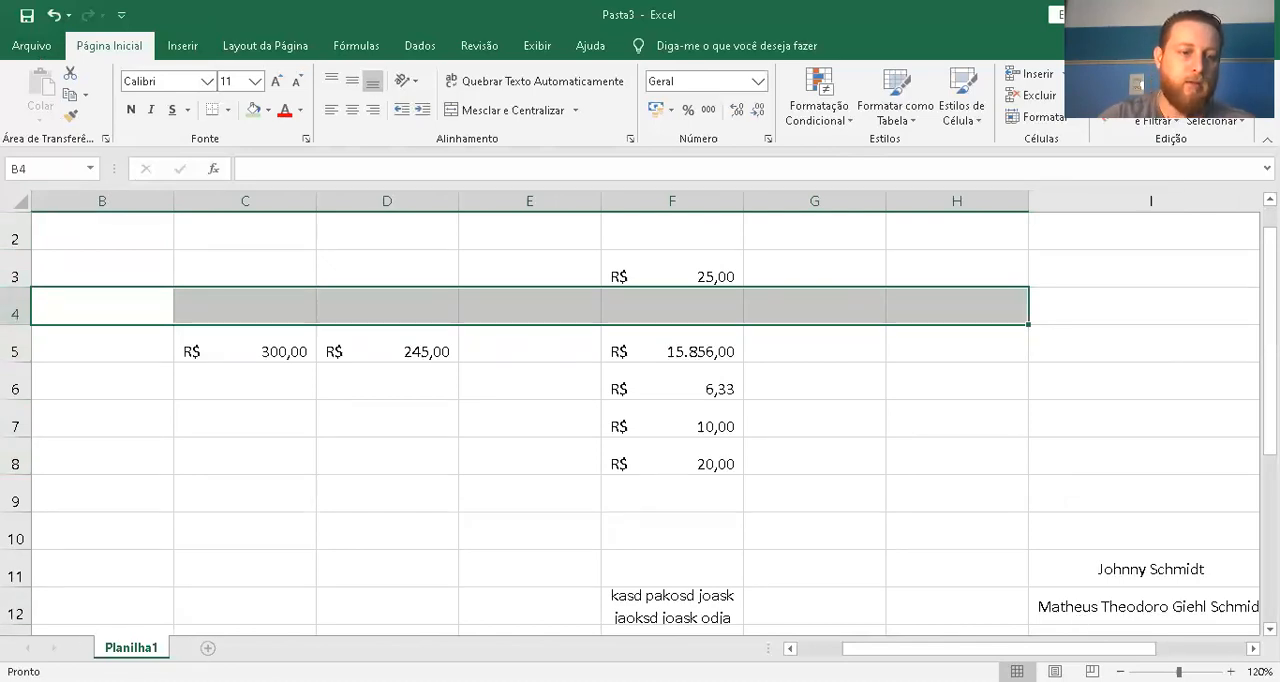
# Add a new worksheet after Planilha1 and switch back and forth between the two sheets
pyautogui.click(208, 648)
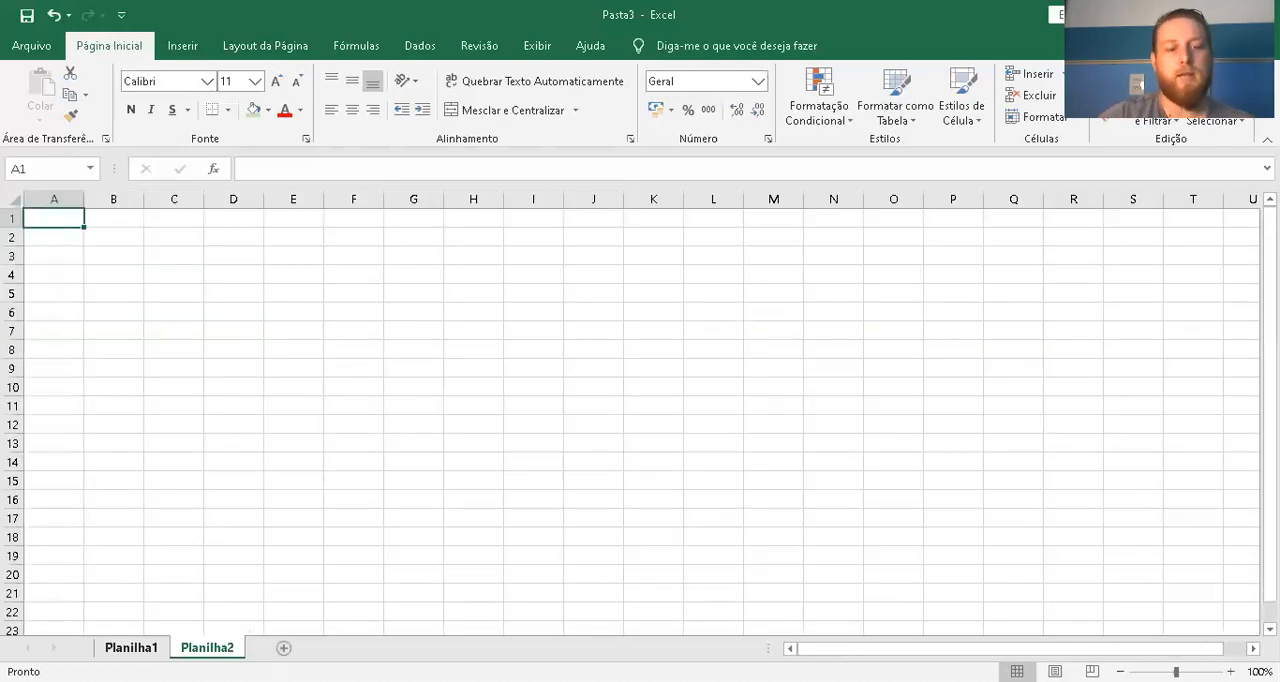
pyautogui.click(131, 648)
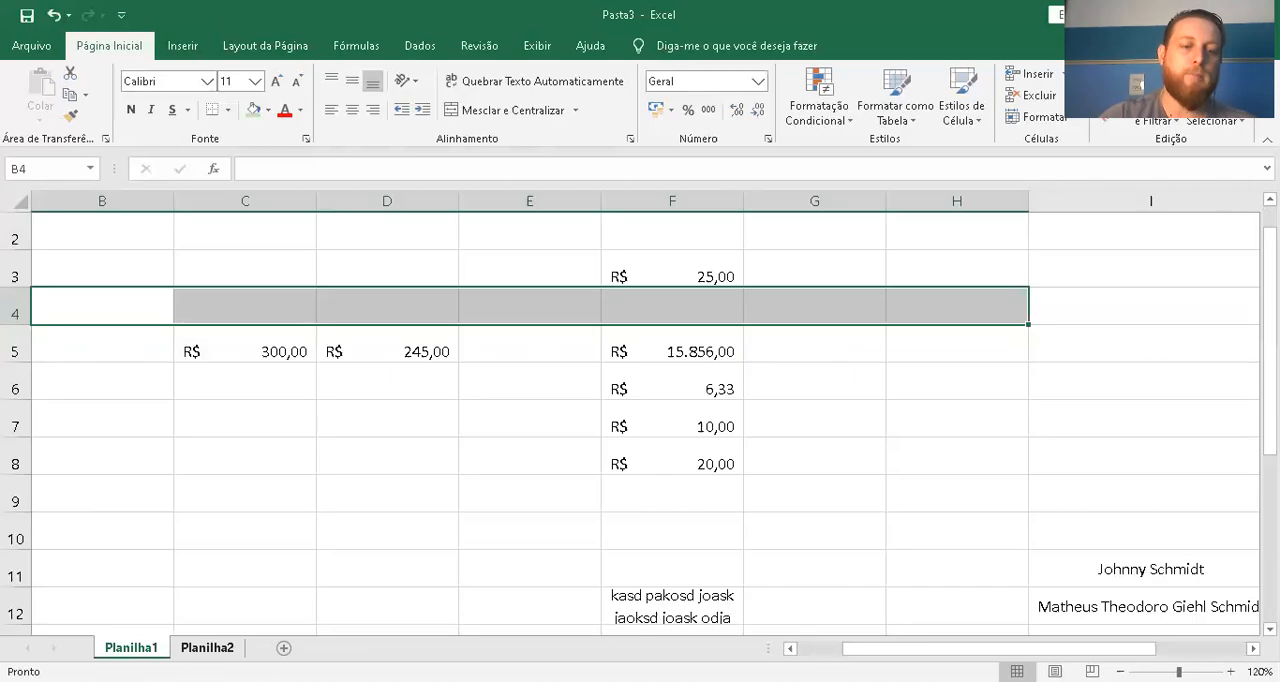
pyautogui.click(207, 648)
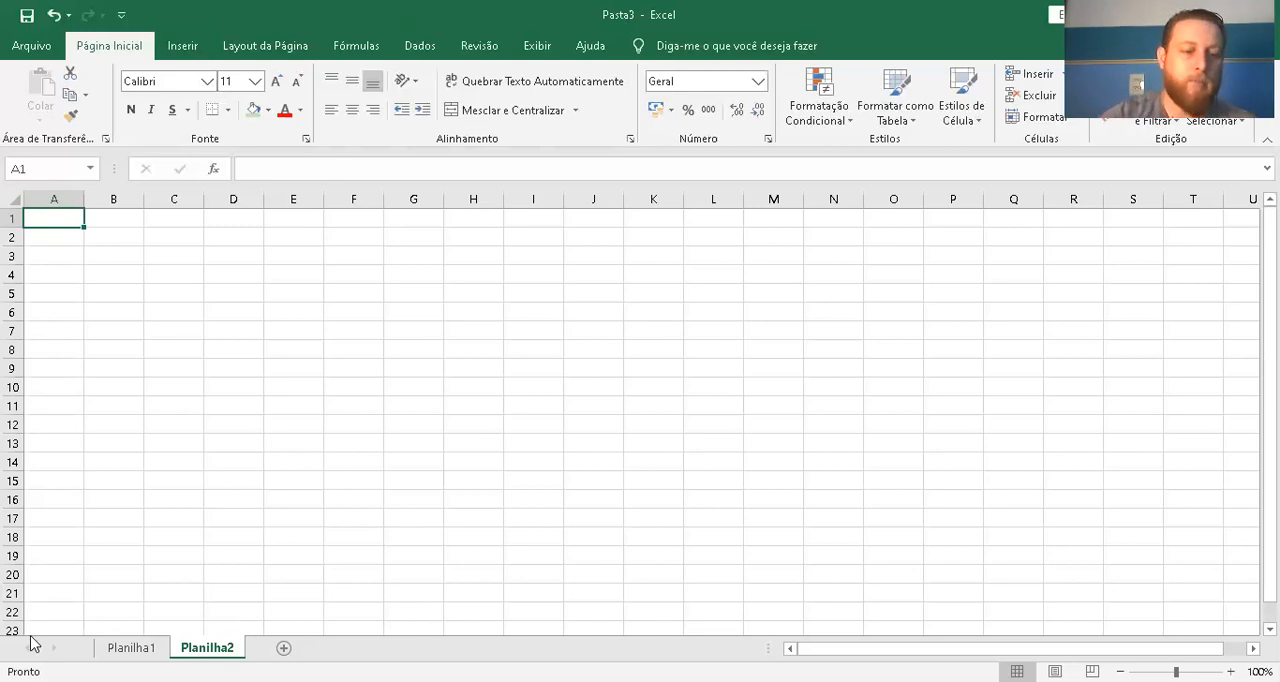
pyautogui.click(131, 647)
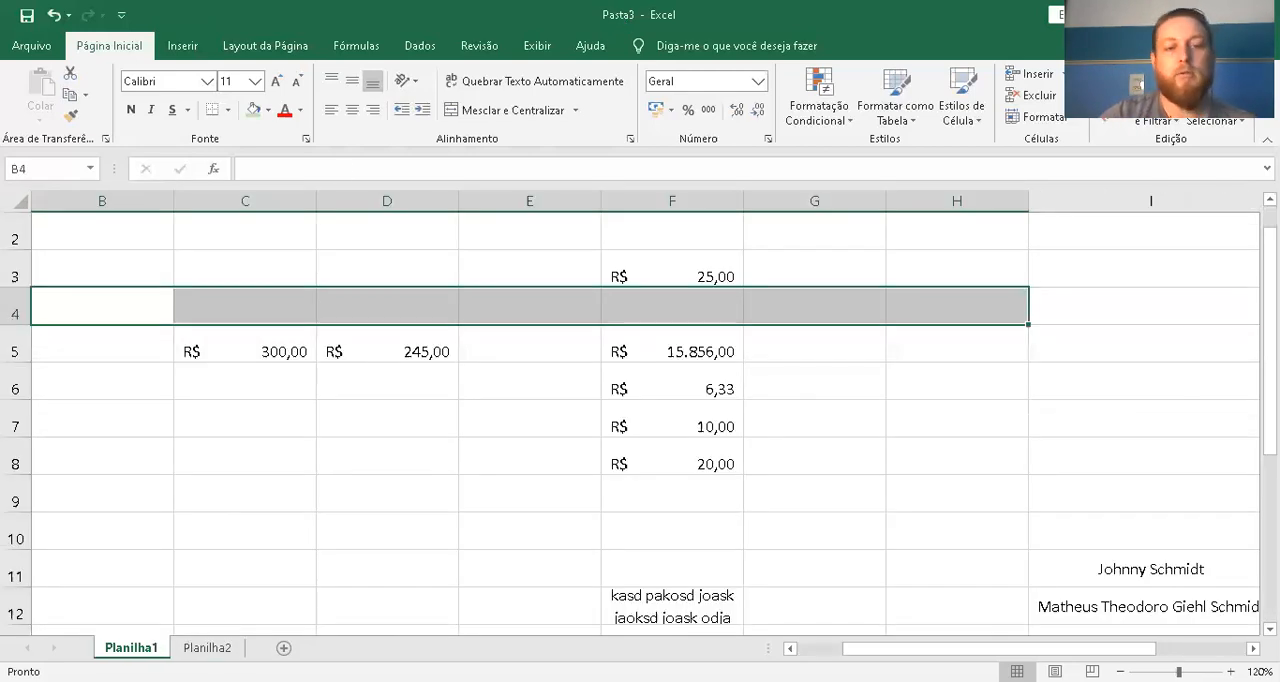
pyautogui.click(207, 647)
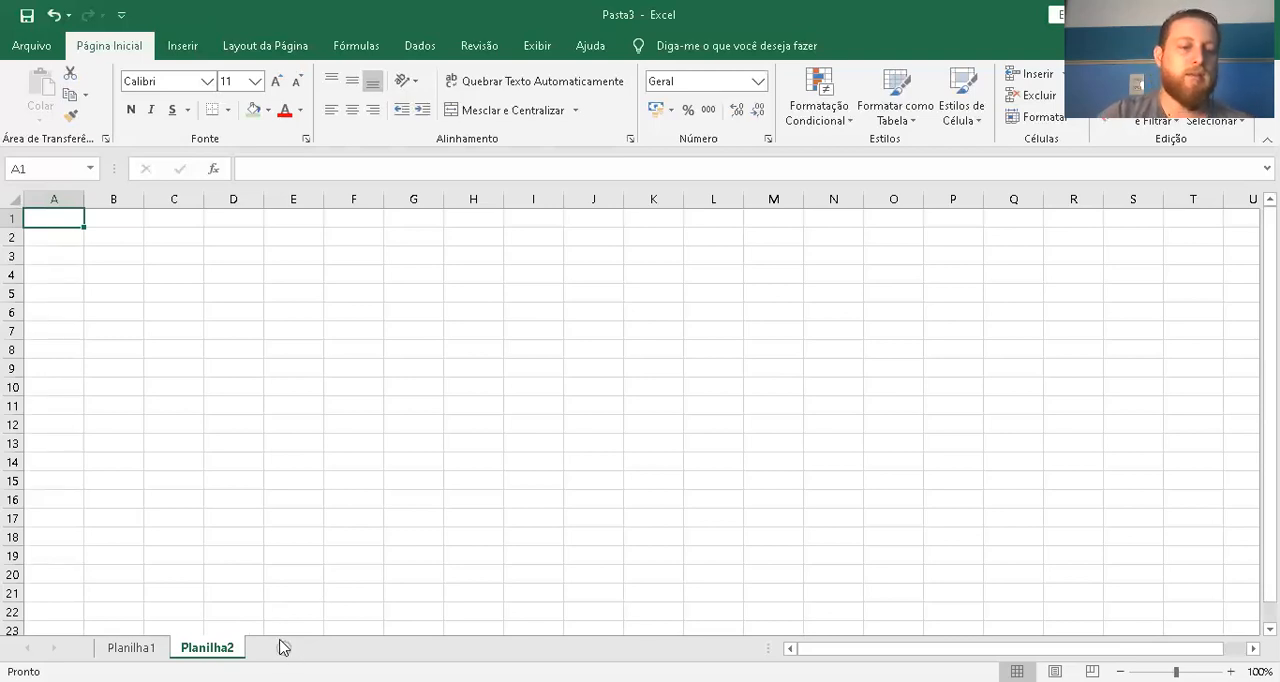
# Add three more blank worksheets after Planilha2
pyautogui.click(284, 647)
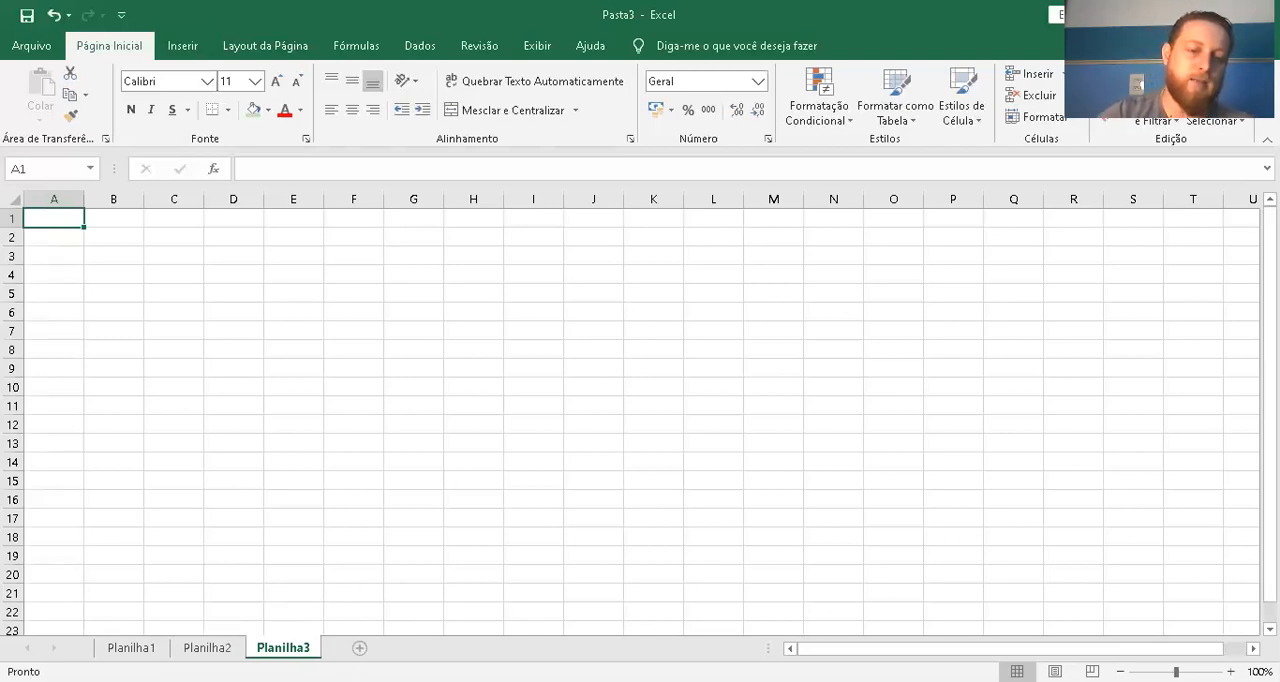
pyautogui.click(359, 647)
pyautogui.click(436, 648)
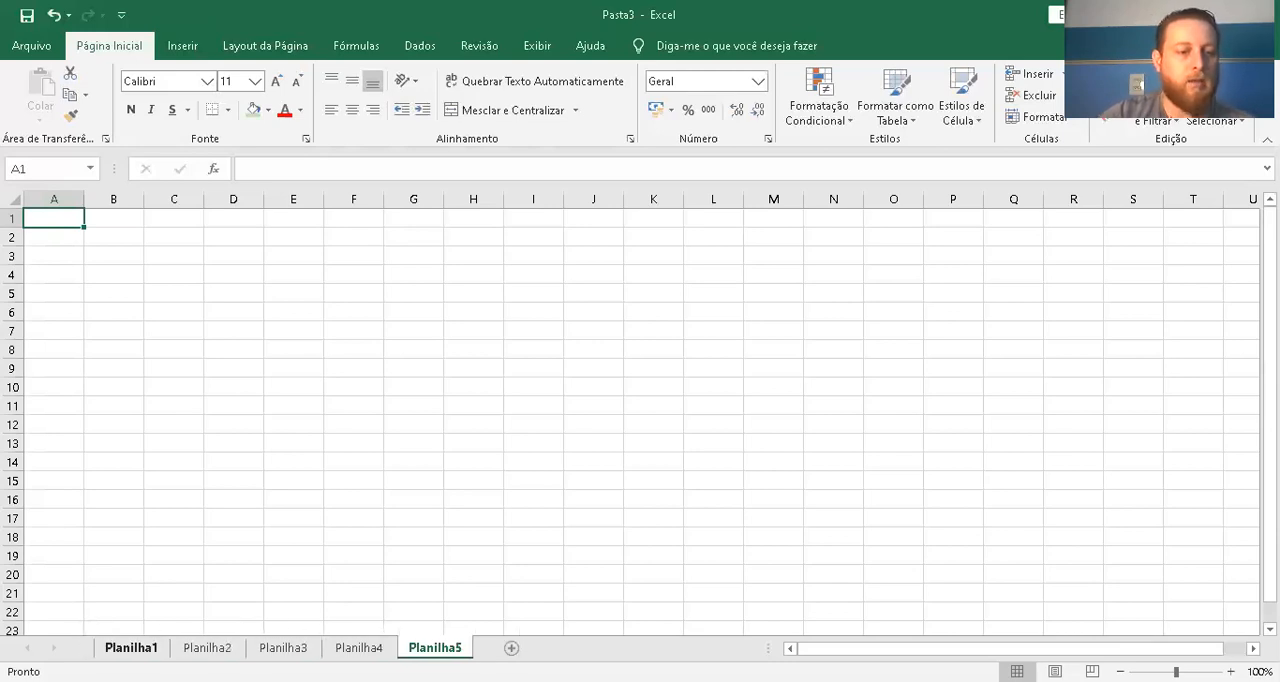
# Rename the worksheet Planilha1 to Janeiro
pyautogui.rightClick(140, 647)
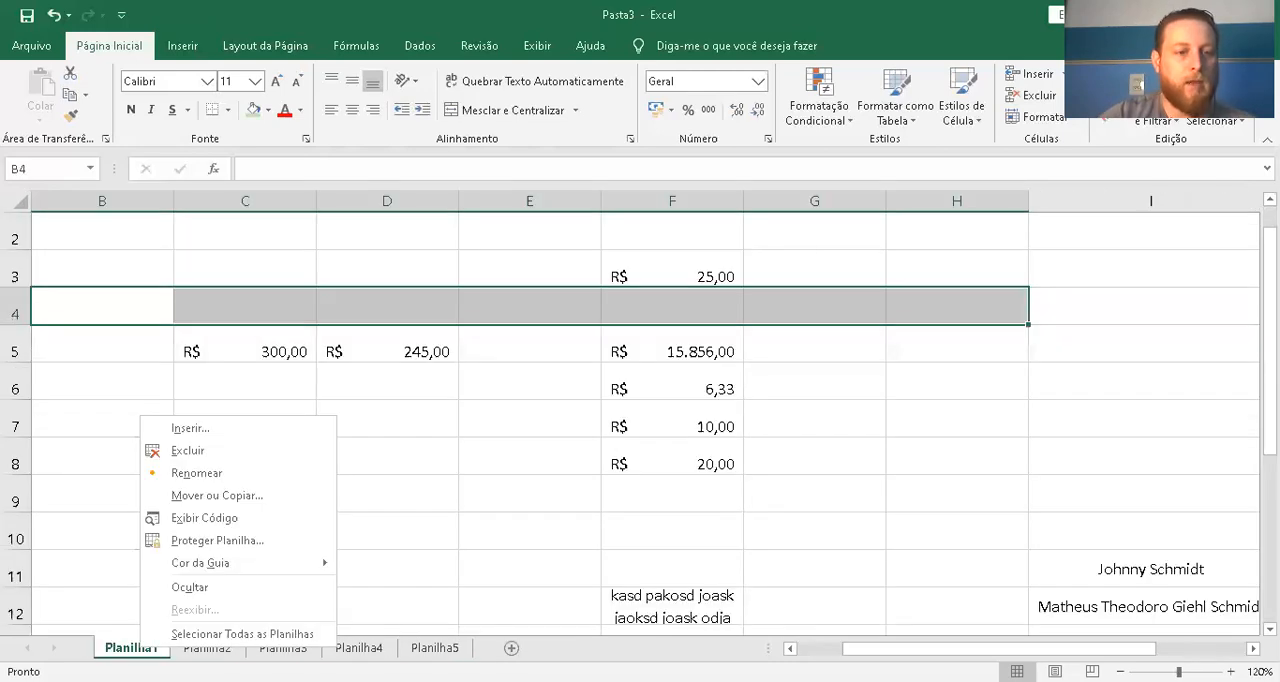
pyautogui.click(207, 473)
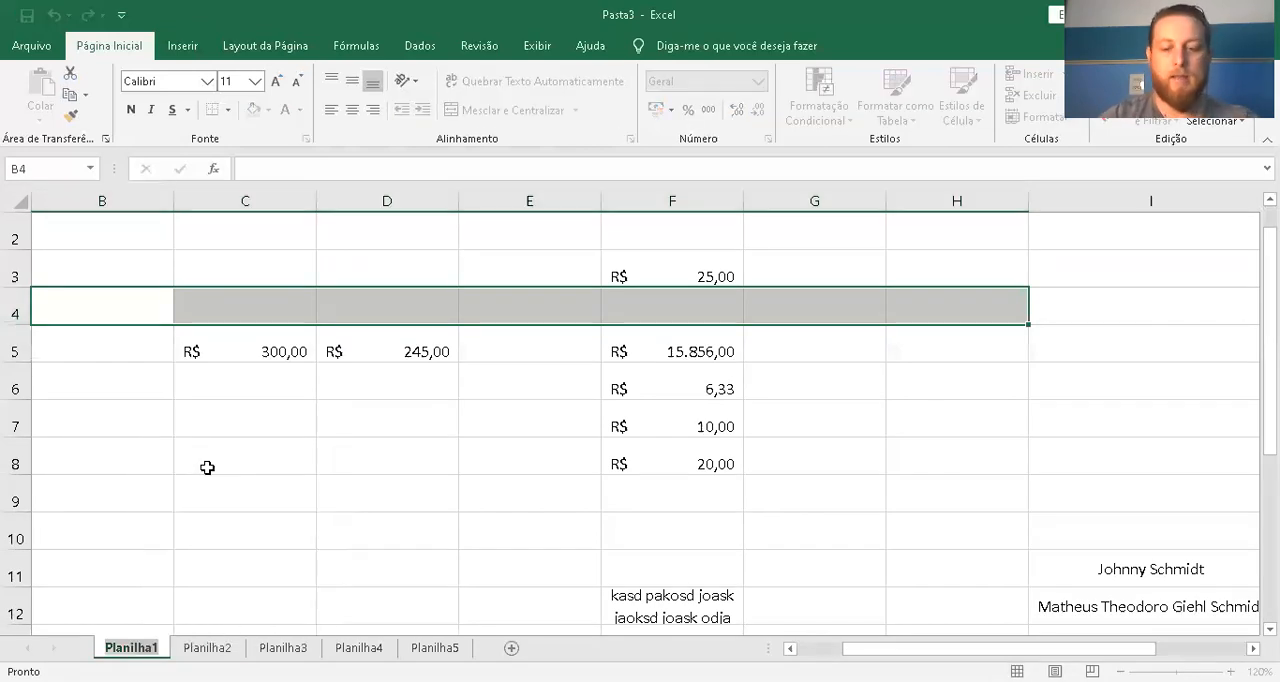
pyautogui.write('Janeiro')
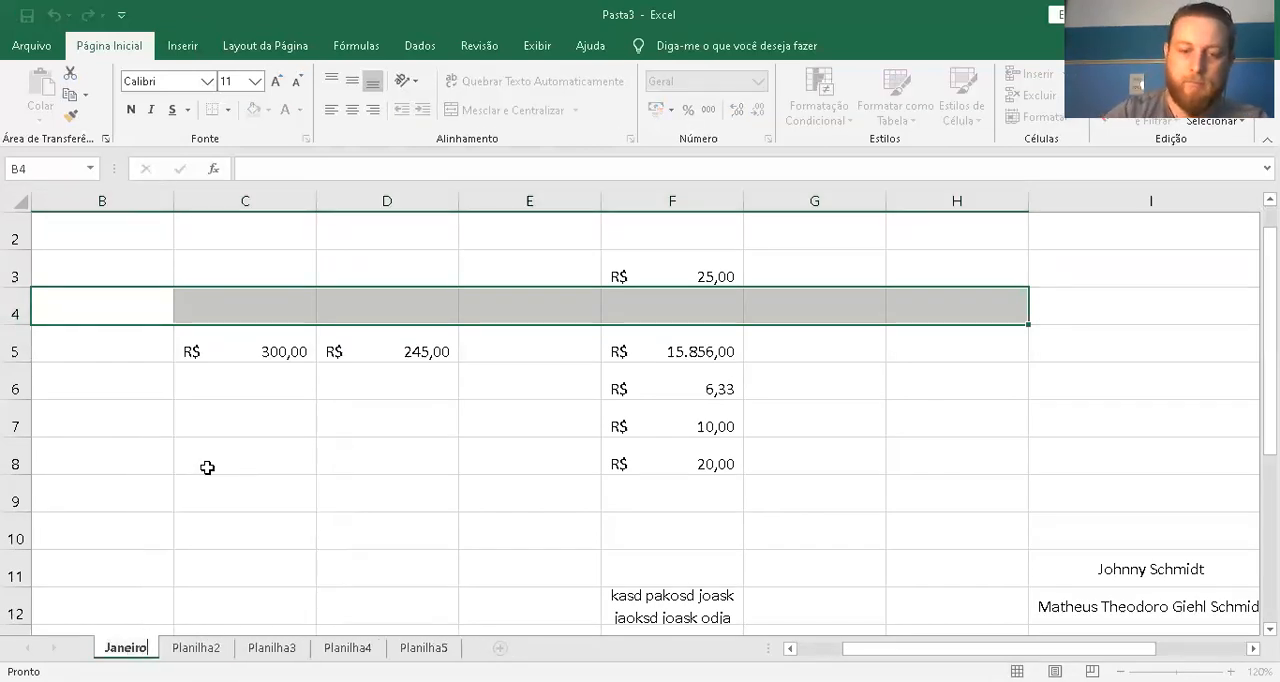
pyautogui.press('Return')
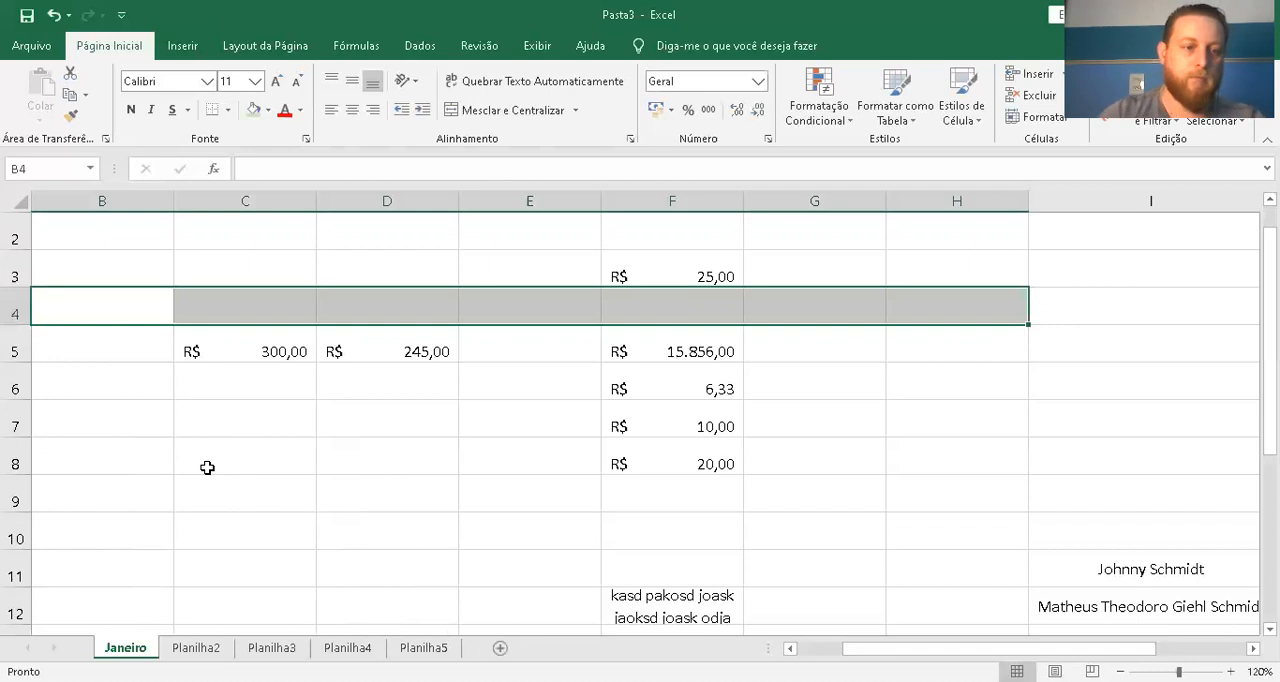
# Rename the worksheet Planilha2 to Fevereiro
pyautogui.click(196, 647)
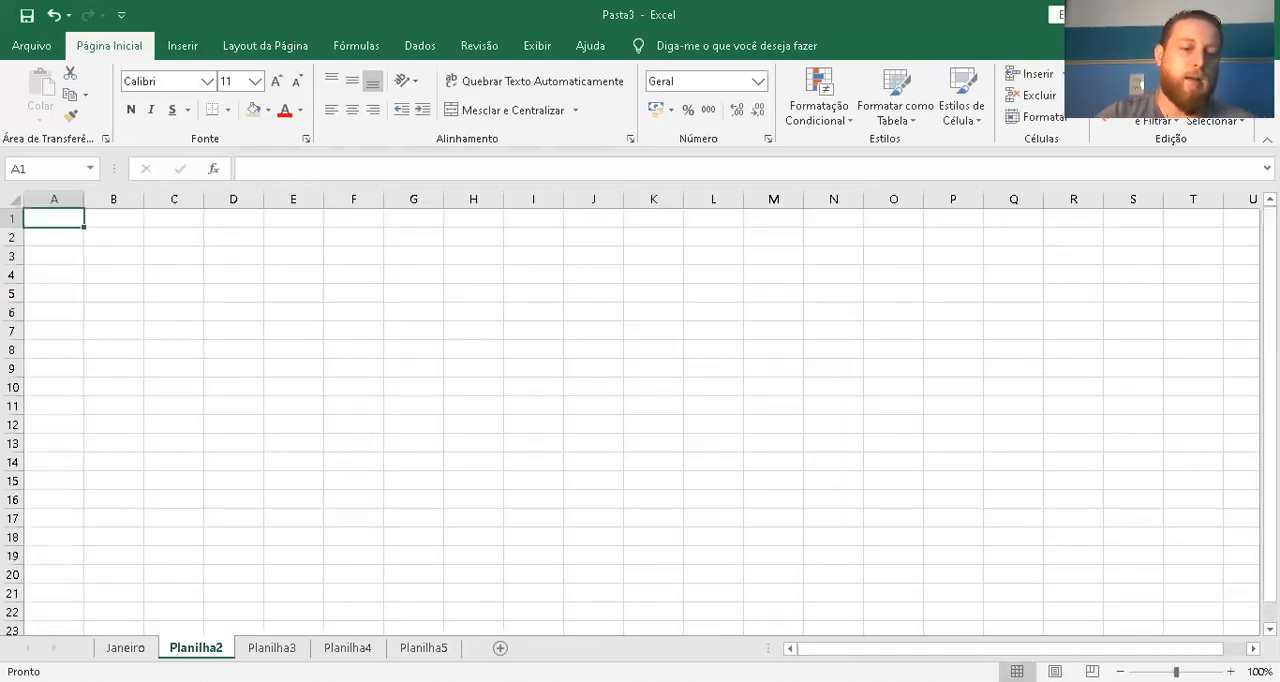
pyautogui.doubleClick(204, 648)
pyautogui.write('Fevereiro')
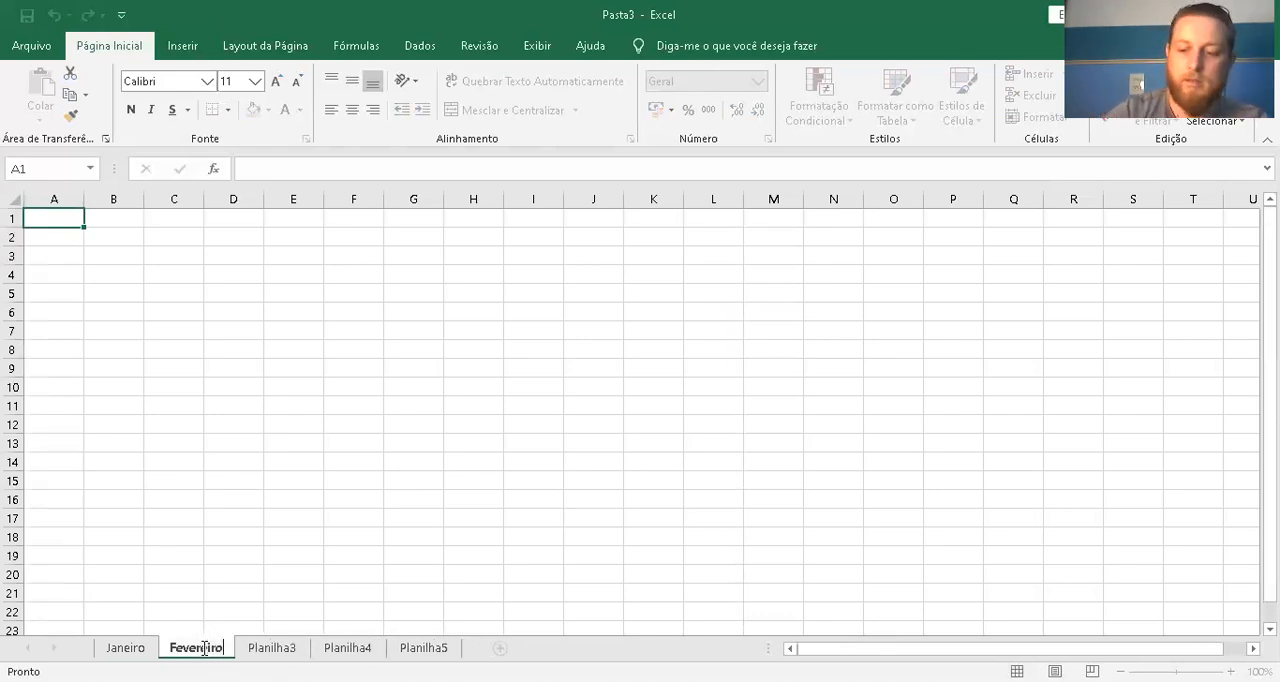
pyautogui.press('Return')
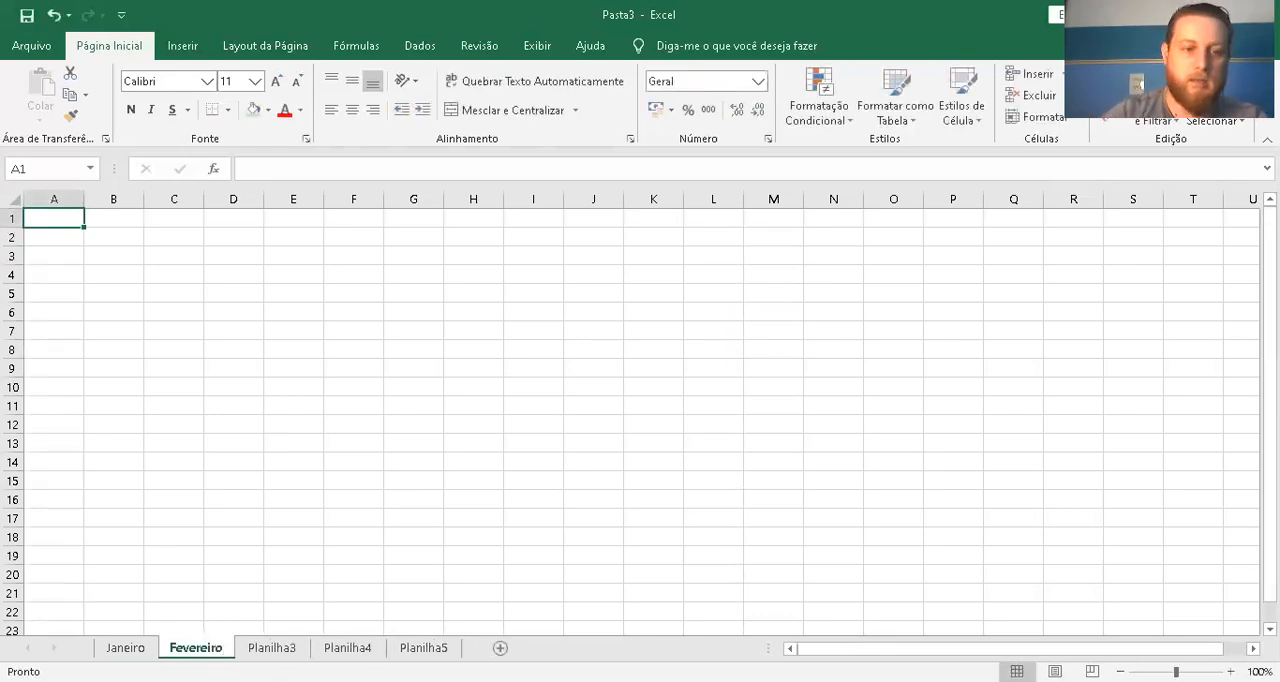
# Insert a blank worksheet immediately before the Fevereiro sheet
pyautogui.rightClick(185, 647)
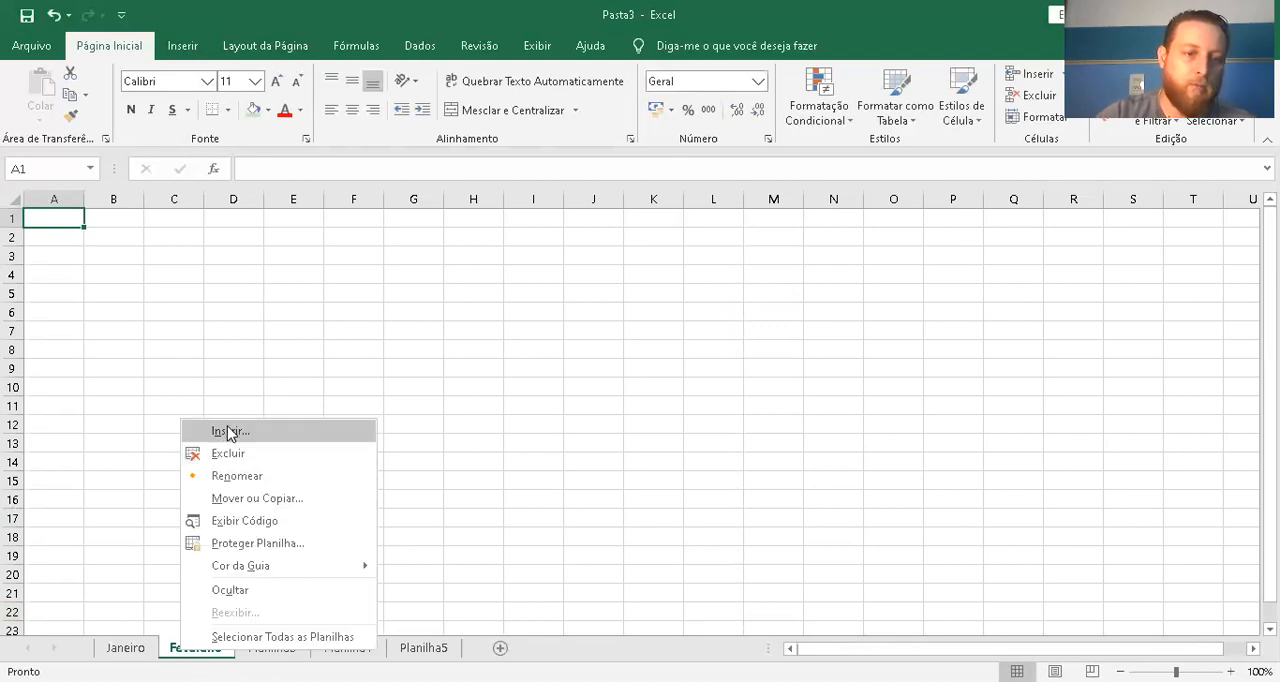
pyautogui.click(230, 432)
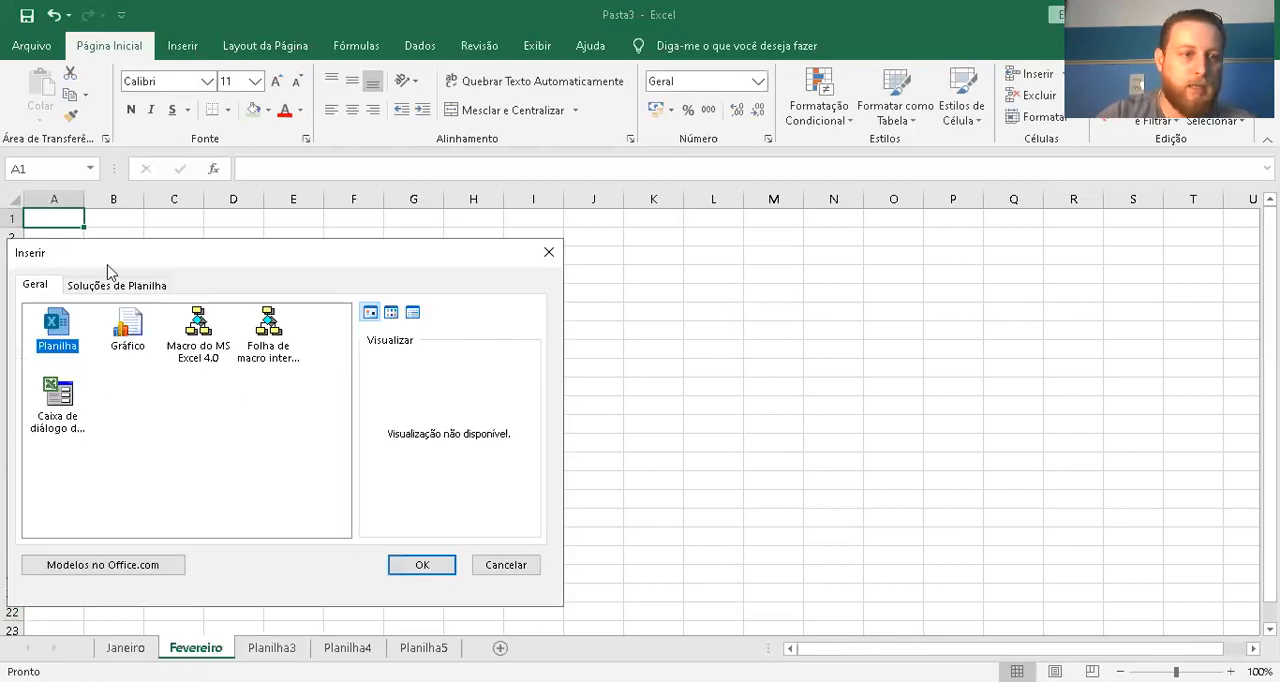
pyautogui.click(434, 567)
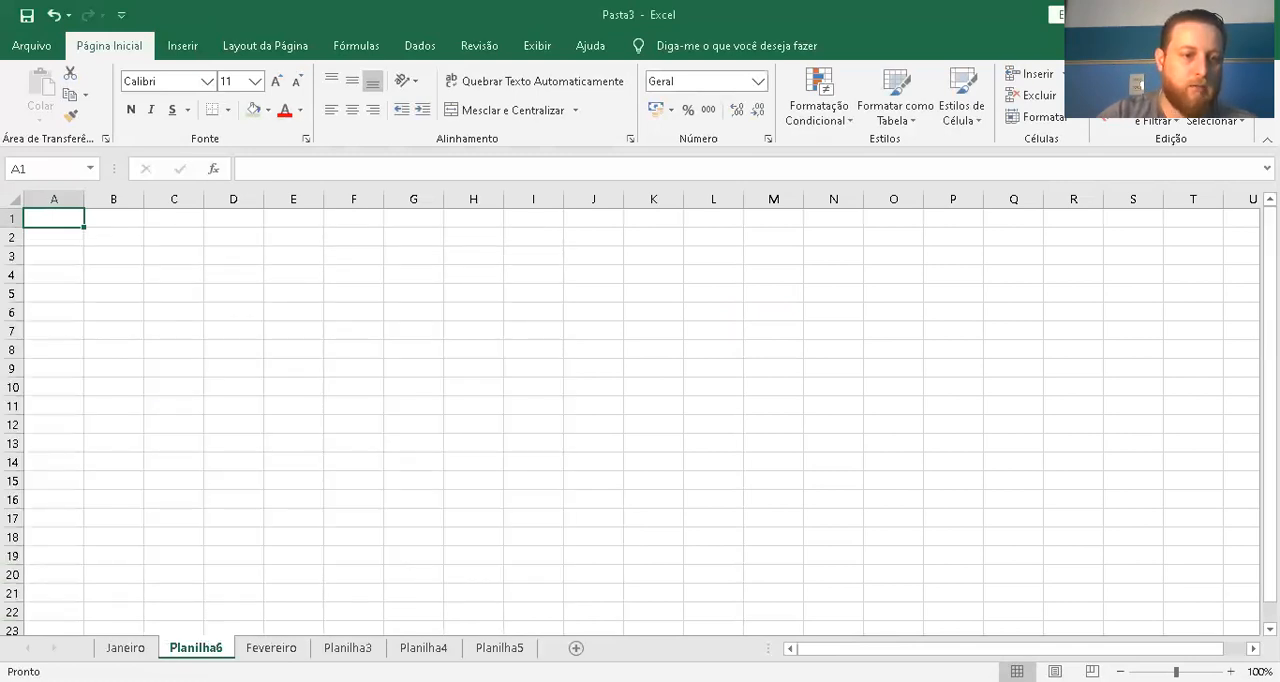
# Rename the new worksheet between Janeiro and Fevereiro as Contas Janeiro
pyautogui.doubleClick(214, 648)
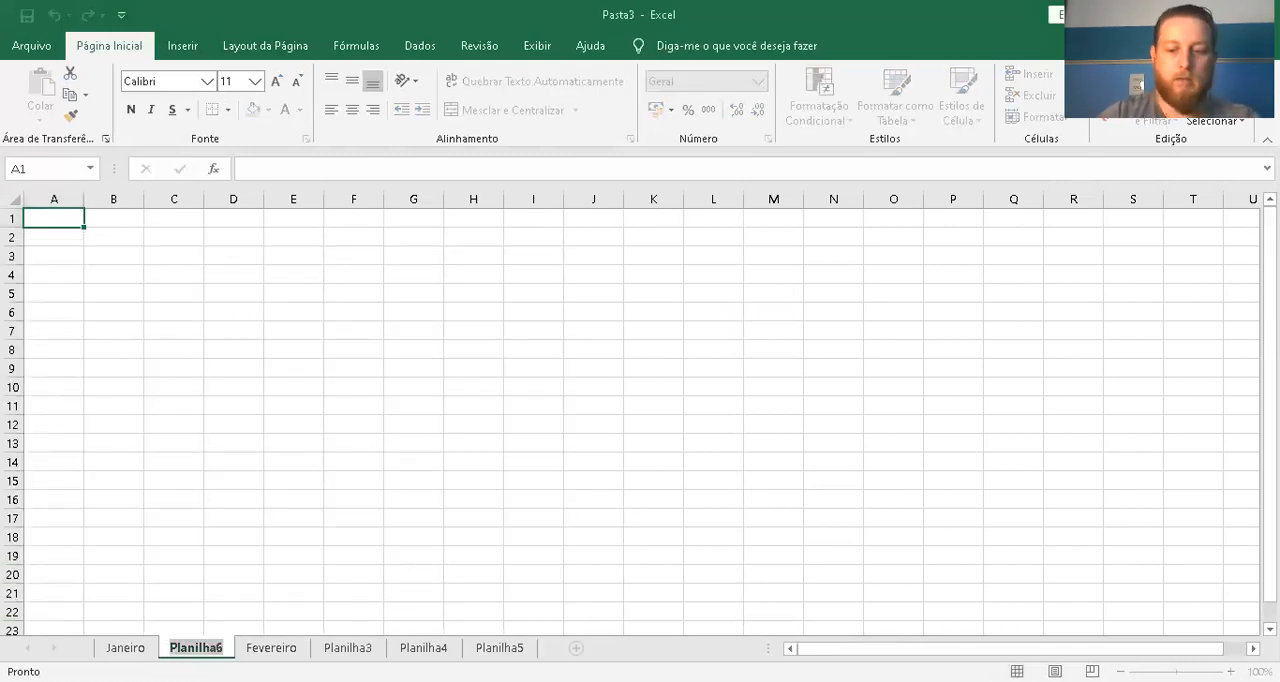
pyautogui.write('Contas')
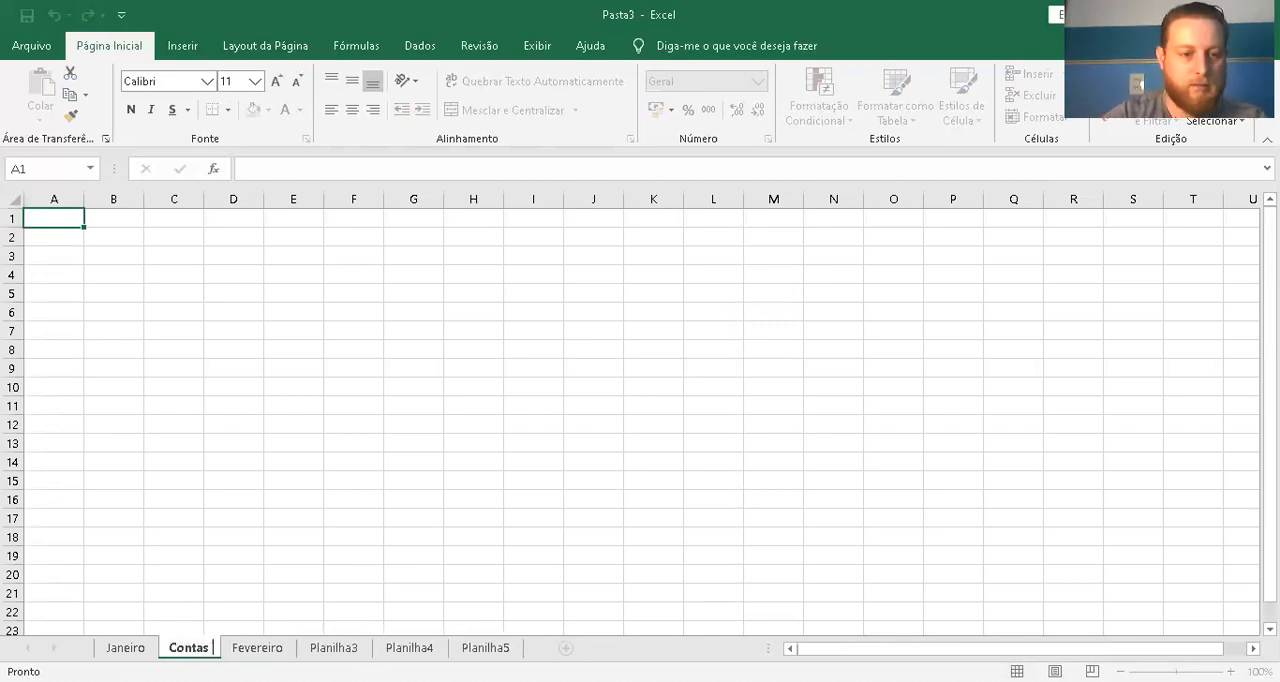
pyautogui.write(' JAN')
pyautogui.press('BackSpace')
pyautogui.press('BackSpace')
pyautogui.press('BackSpace')
pyautogui.write('aneiro')
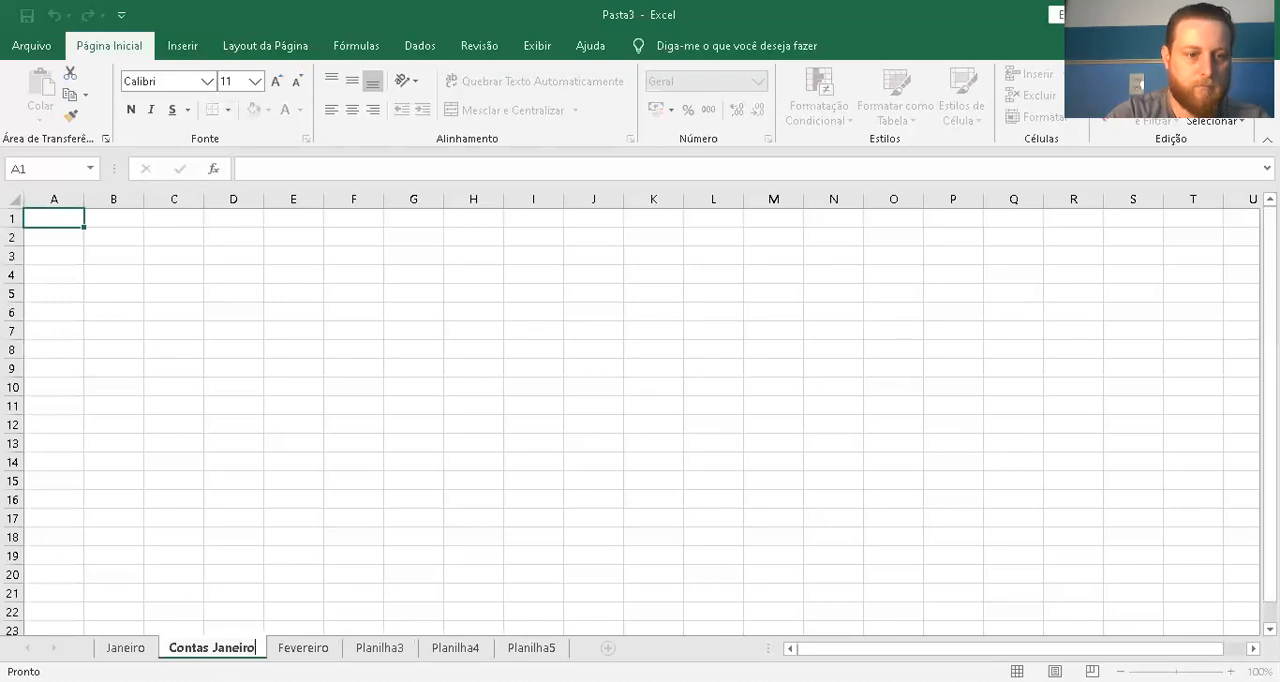
pyautogui.press('Return')
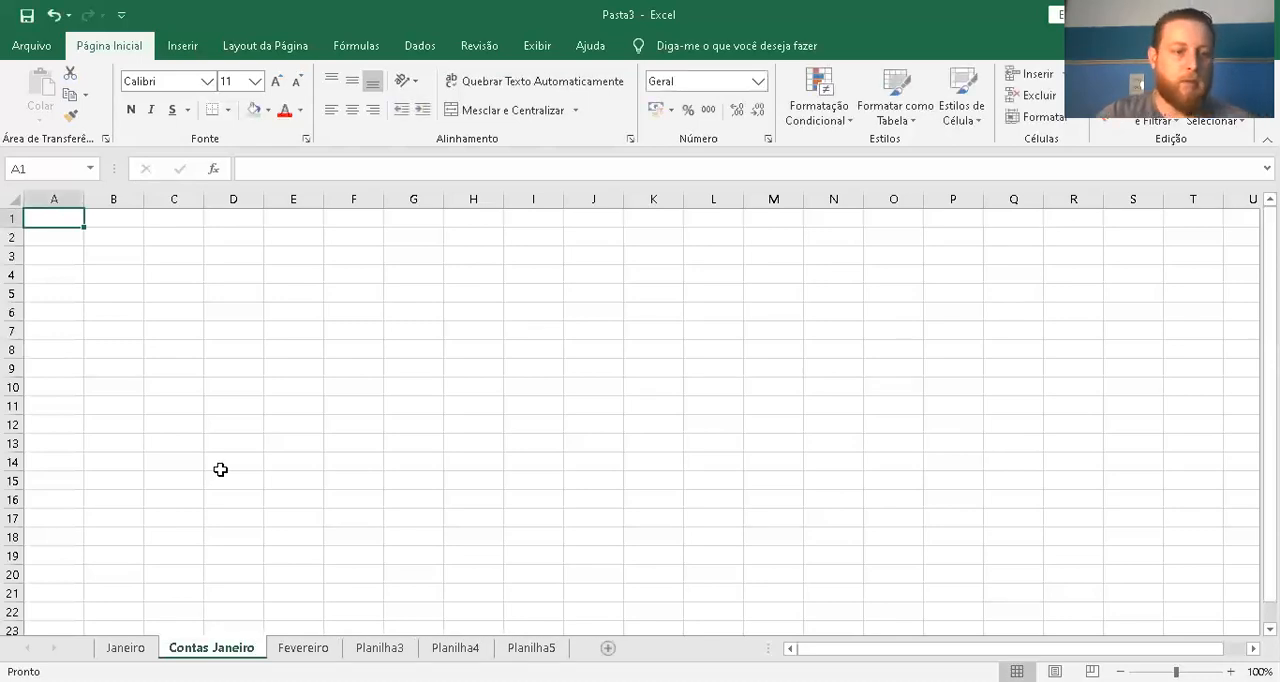
# Switch between the Janeiro and Contas Janeiro worksheets and view Fevereiro and Planilha3
pyautogui.click(125, 648)
pyautogui.click(211, 648)
pyautogui.click(114, 628)
pyautogui.click(125, 648)
pyautogui.click(211, 648)
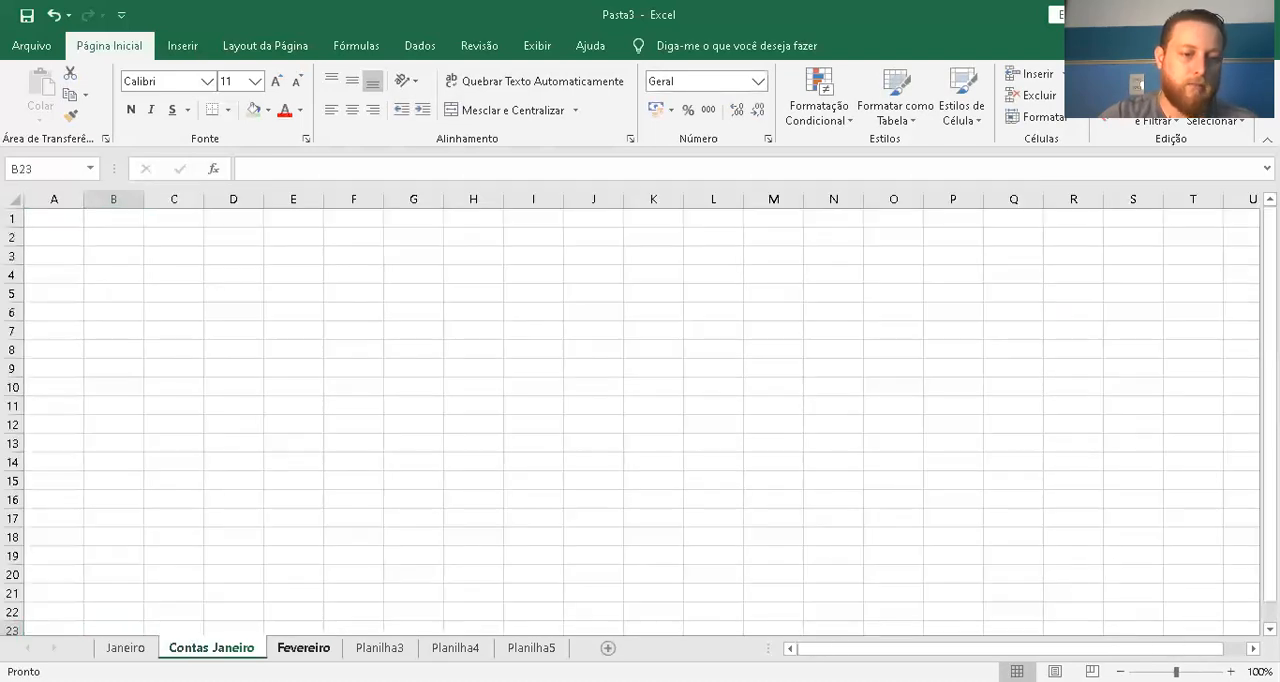
pyautogui.click(303, 648)
pyautogui.click(368, 648)
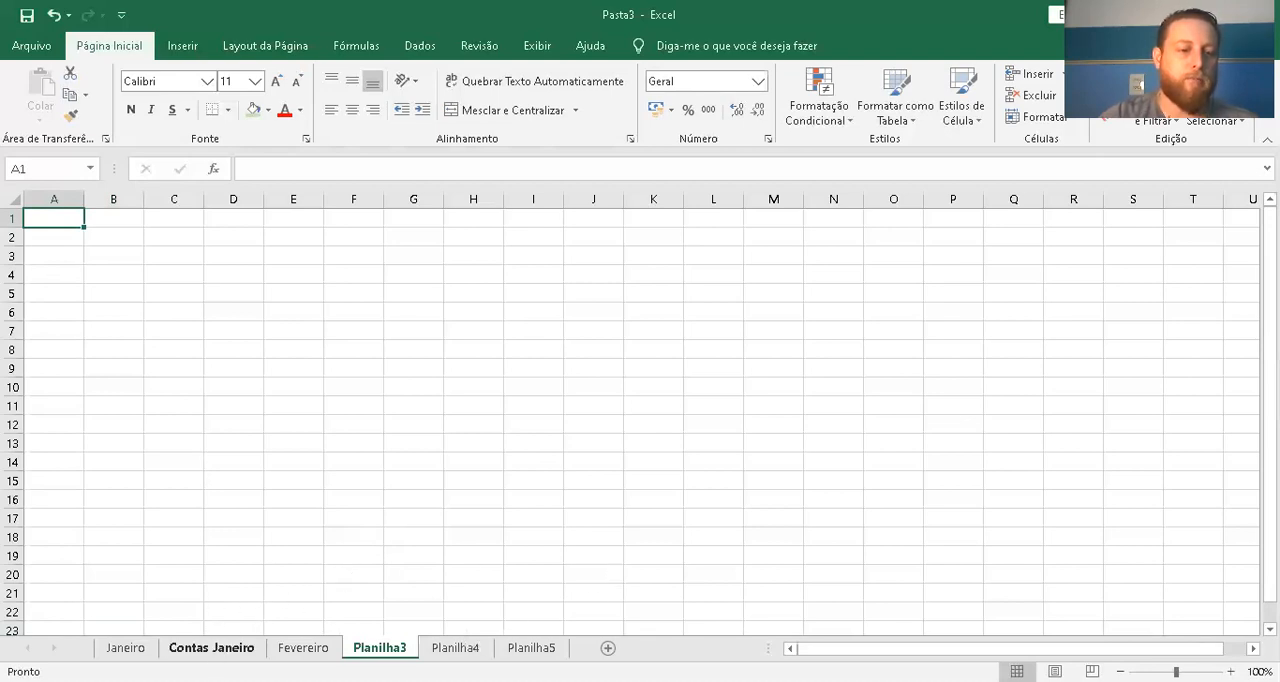
# Set the sheet tab color of Contas Janeiro to the standard dark red
pyautogui.rightClick(214, 648)
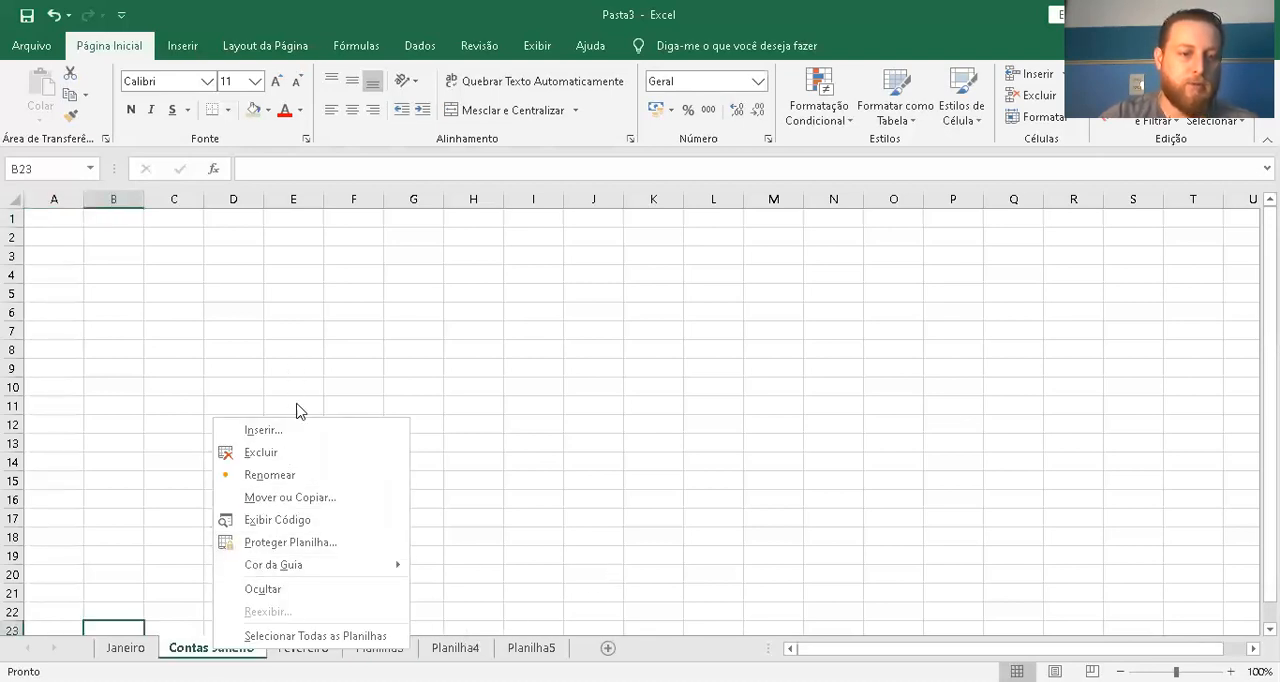
pyautogui.moveTo(340, 578)
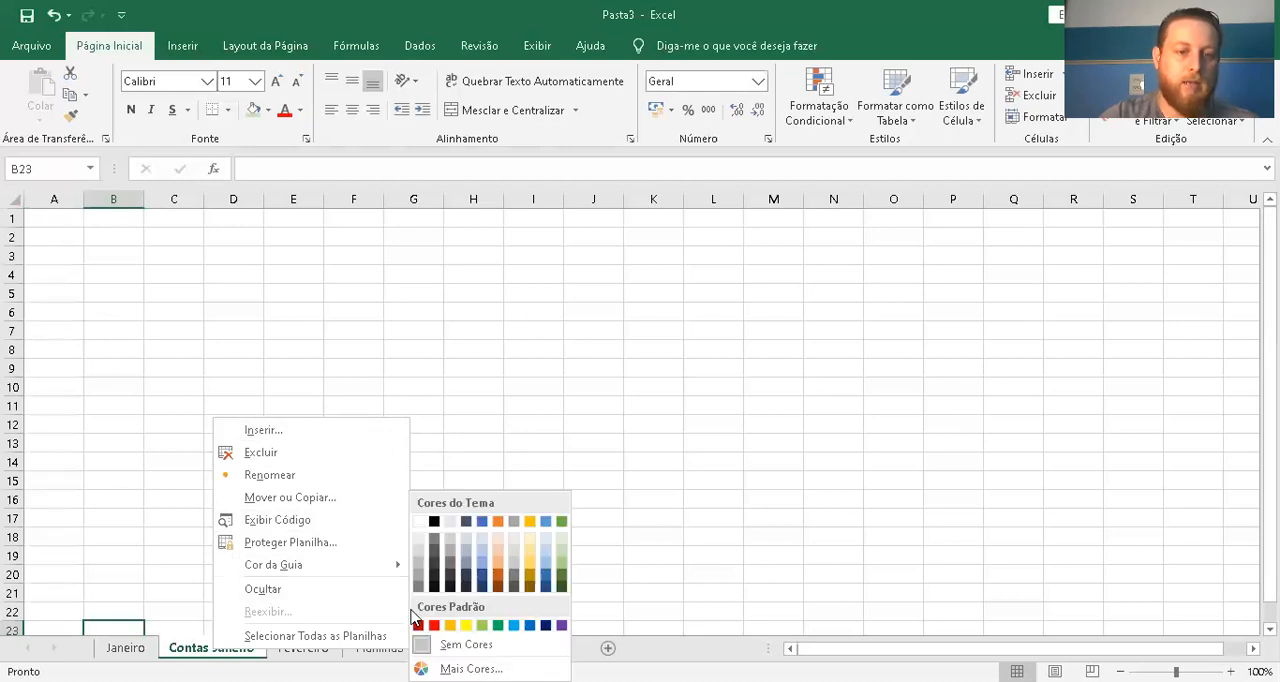
pyautogui.click(177, 547)
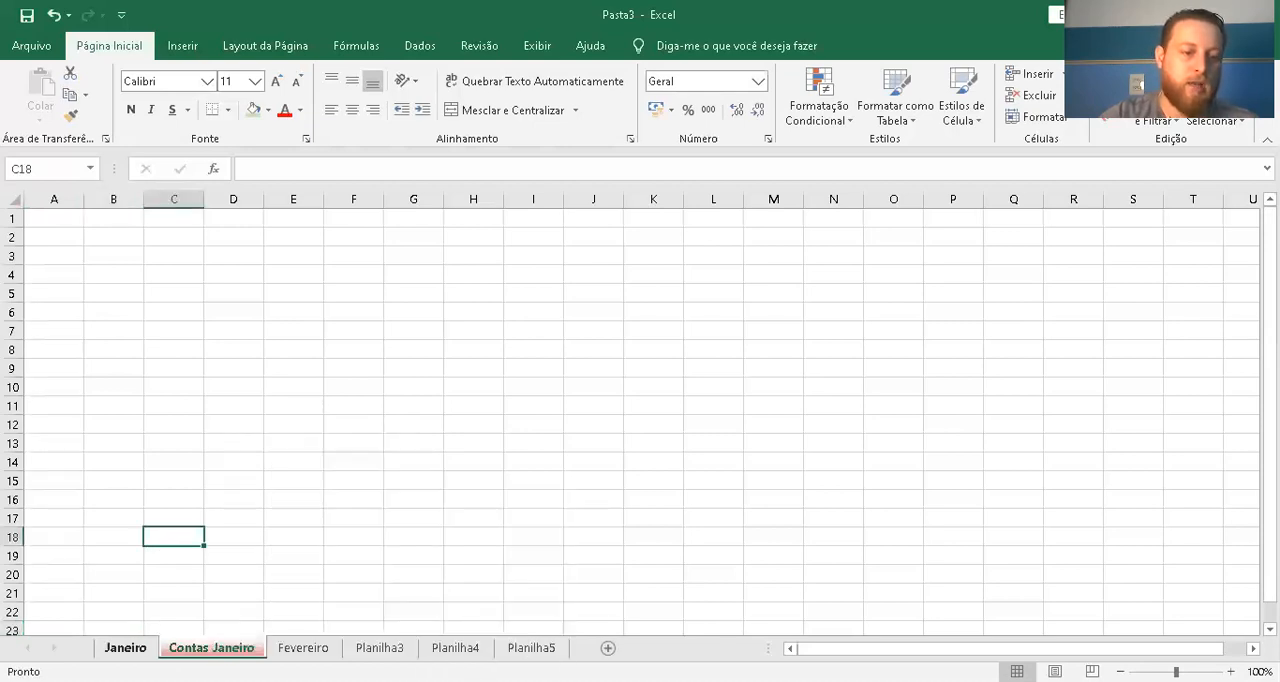
# Set the sheet tab color of Janeiro to the theme green
pyautogui.click(130, 648)
pyautogui.rightClick(137, 648)
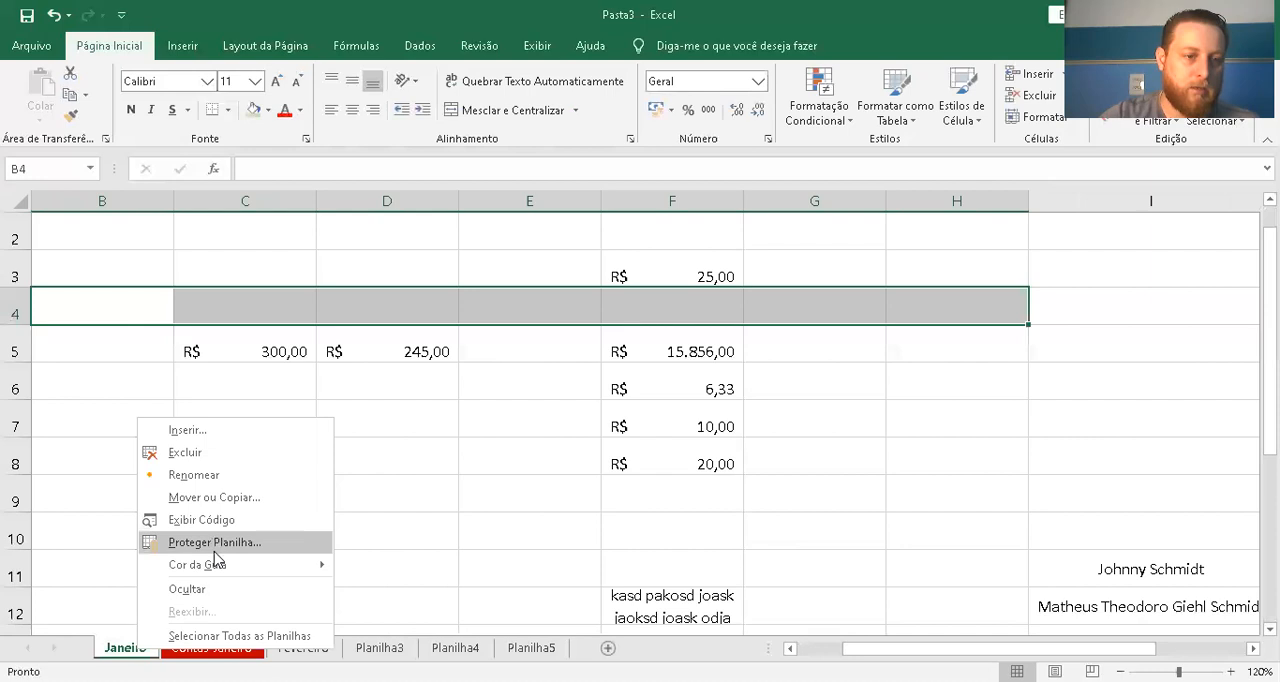
pyautogui.moveTo(217, 567)
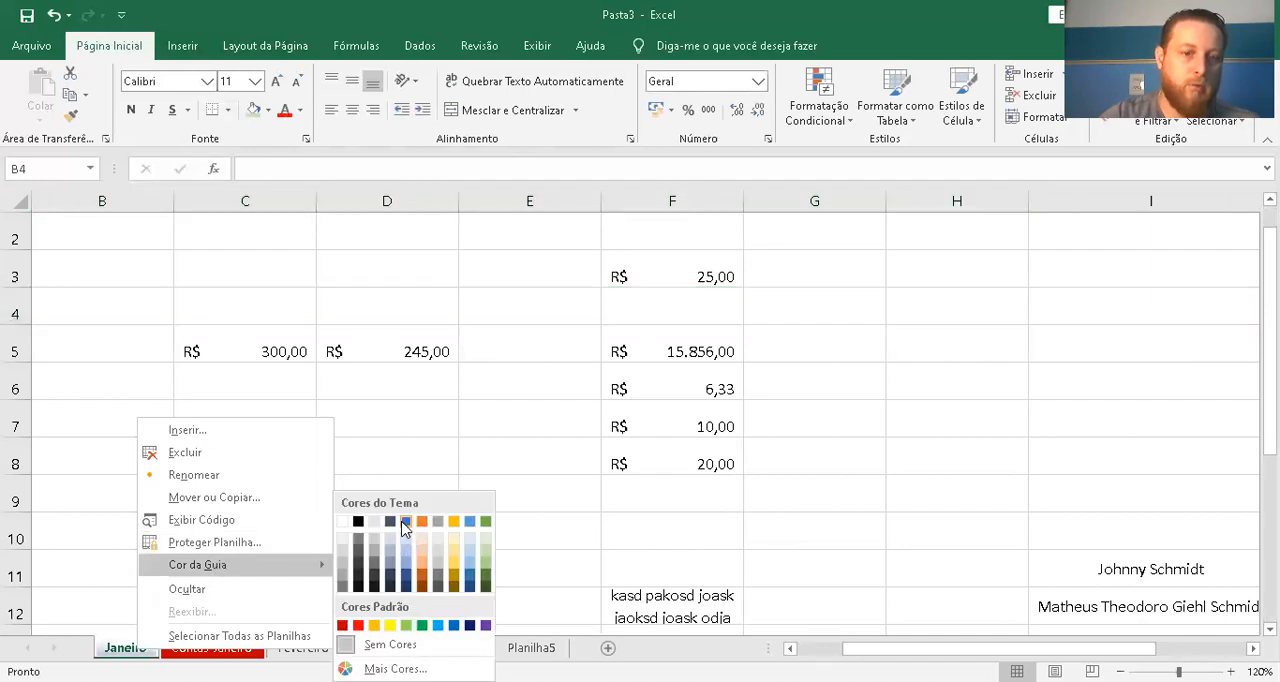
pyautogui.click(485, 523)
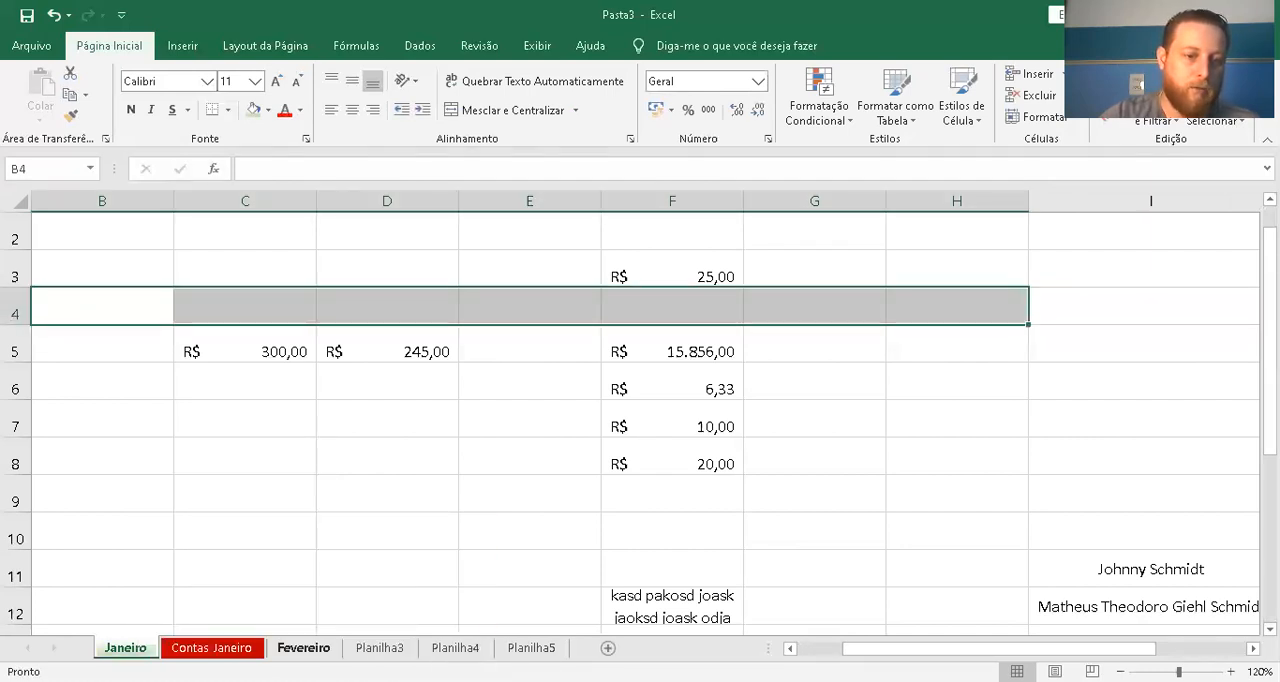
# Give the Fevereiro sheet tab the same theme green as Janeiro
pyautogui.click(303, 648)
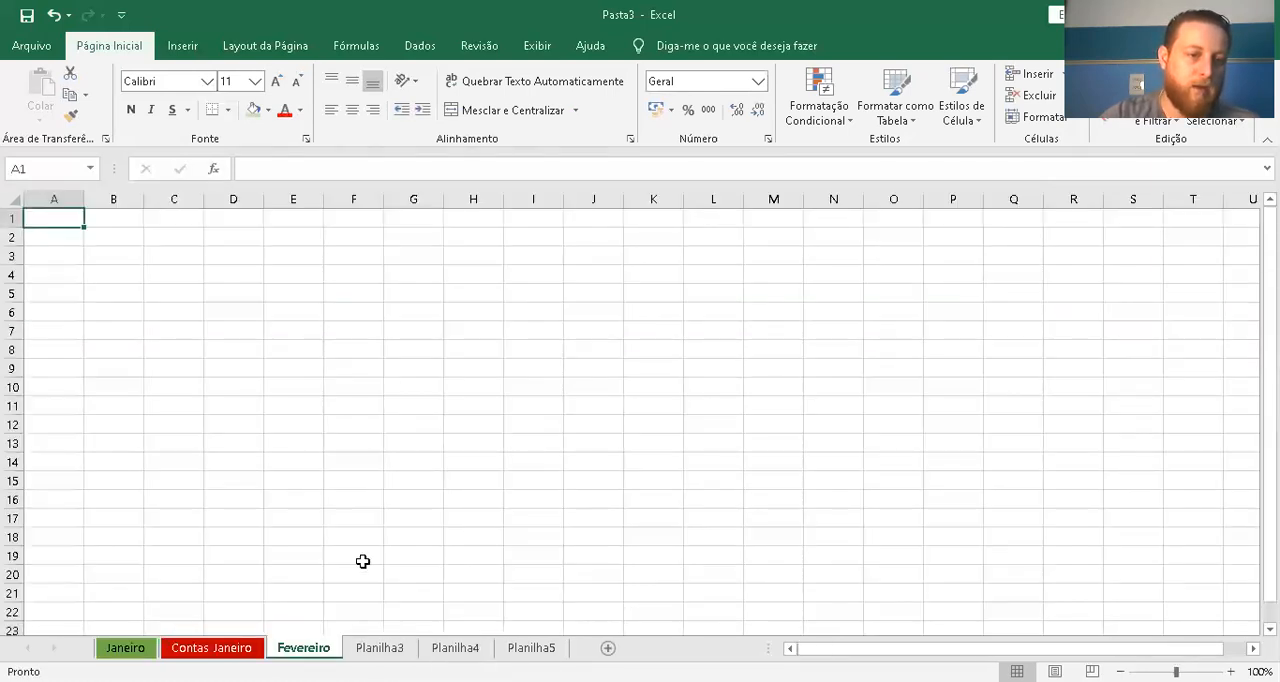
pyautogui.rightClick(303, 648)
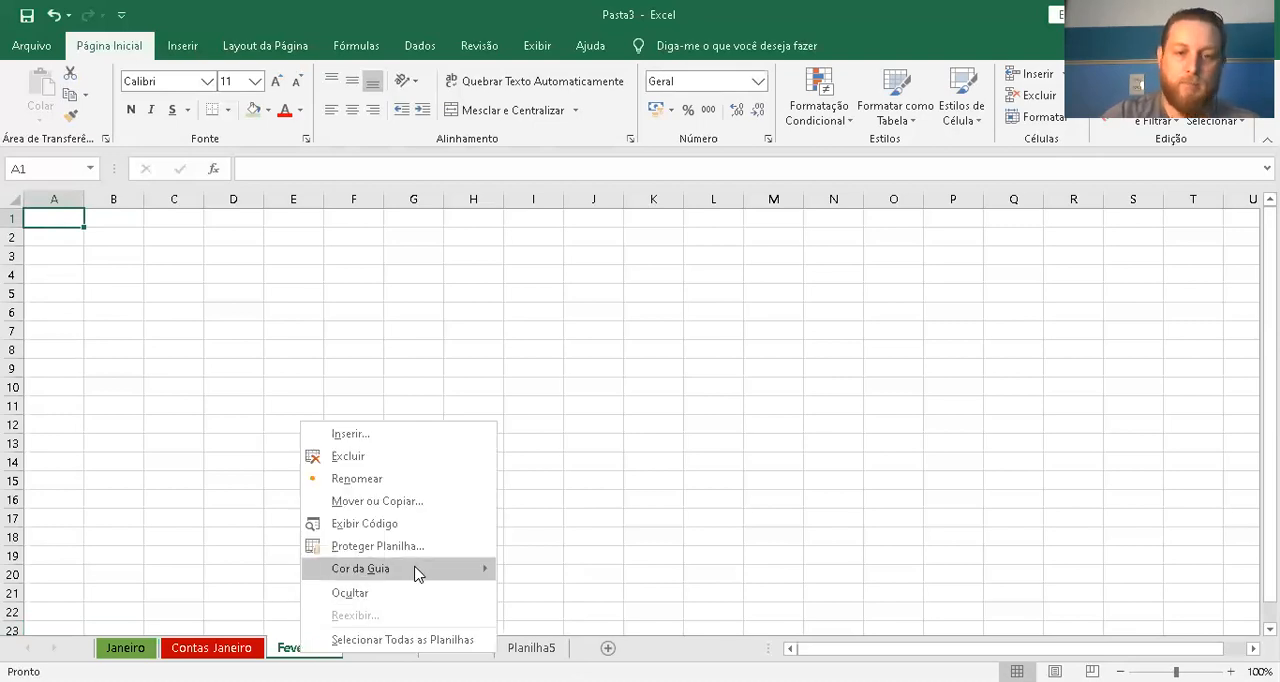
pyautogui.moveTo(418, 570)
pyautogui.click(652, 522)
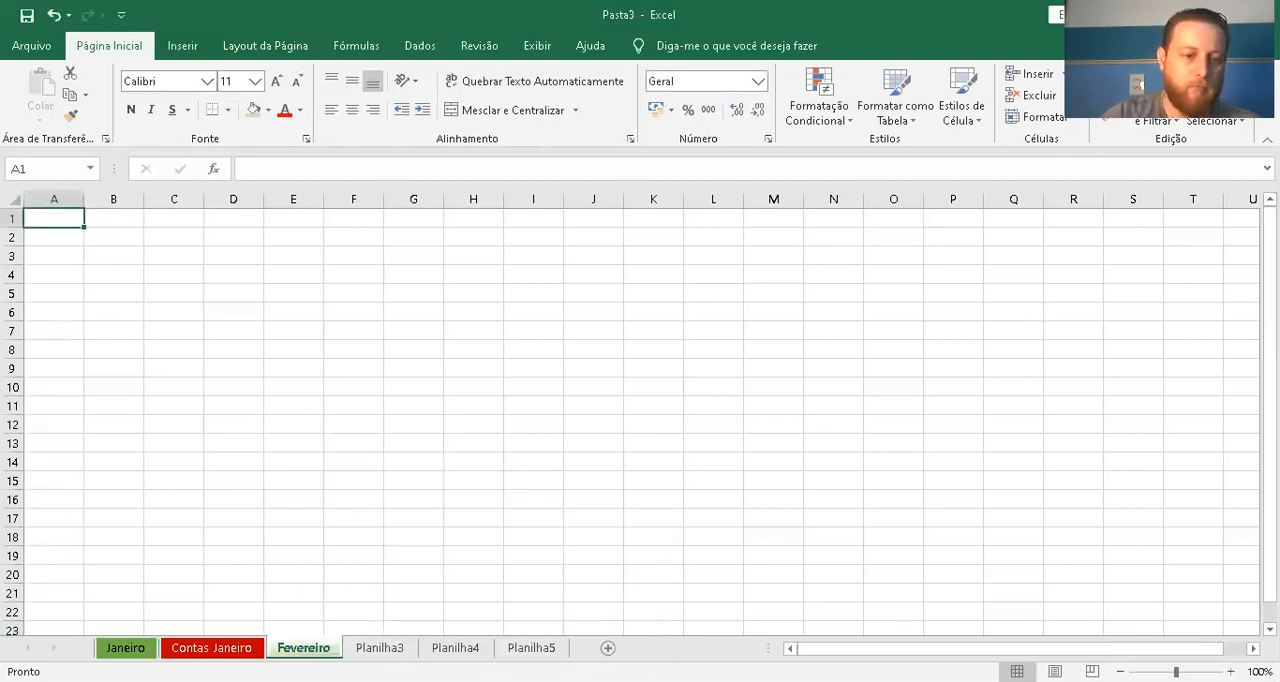
# Color the Planilha3 sheet tab with the standard dark red
pyautogui.click(380, 648)
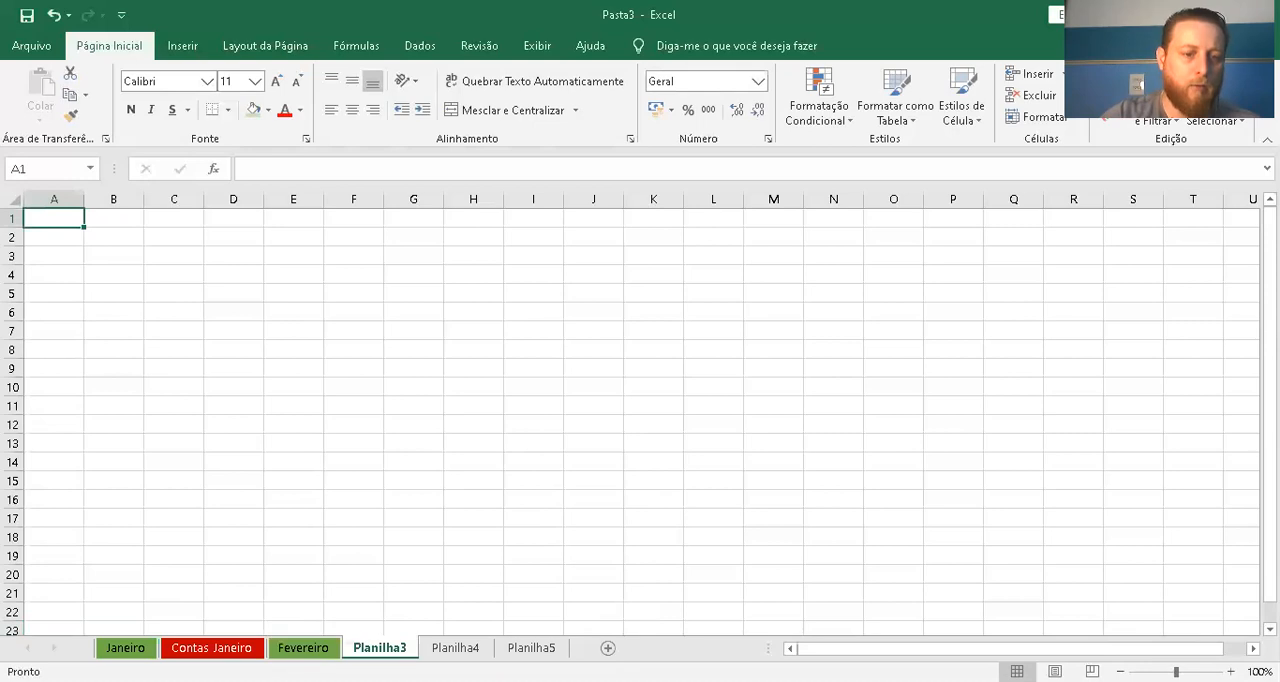
pyautogui.rightClick(380, 645)
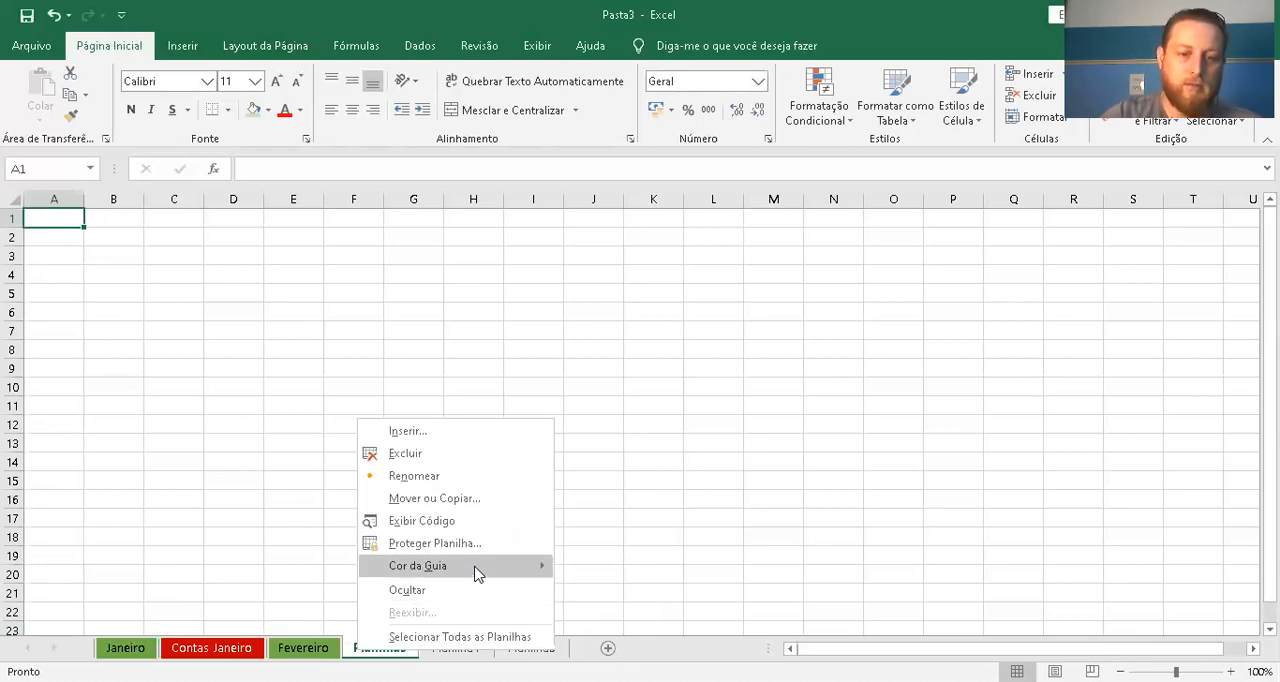
pyautogui.moveTo(476, 572)
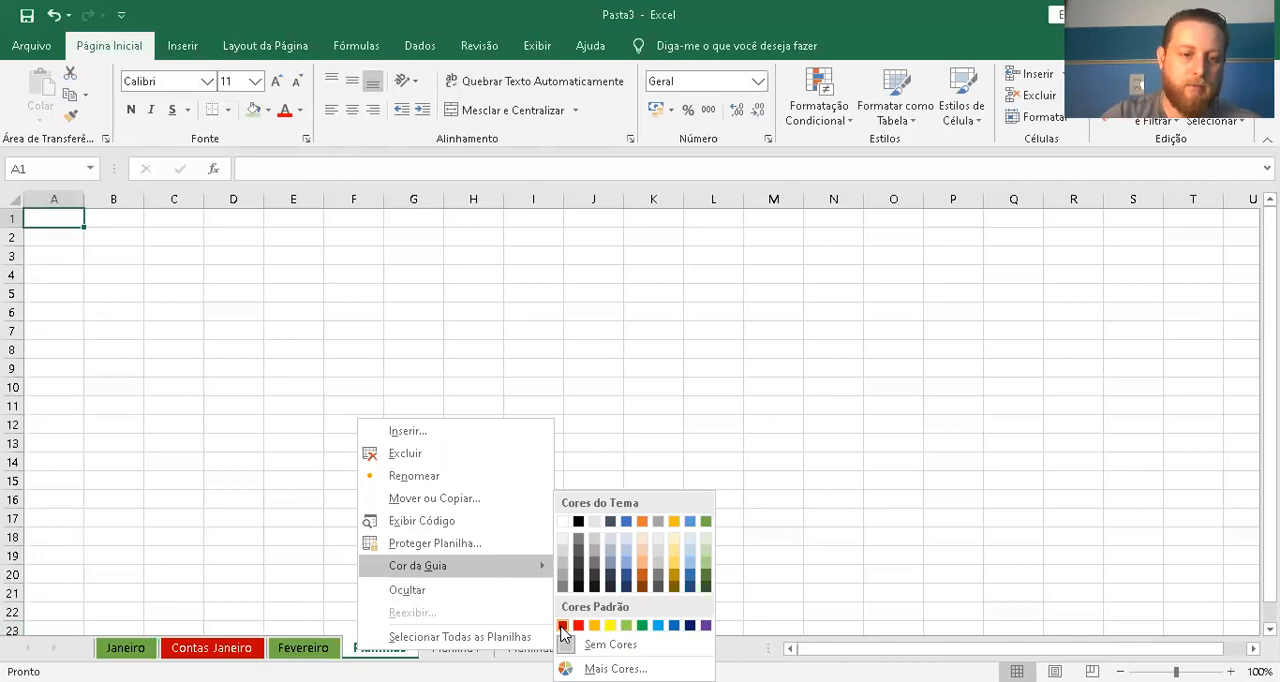
pyautogui.click(563, 626)
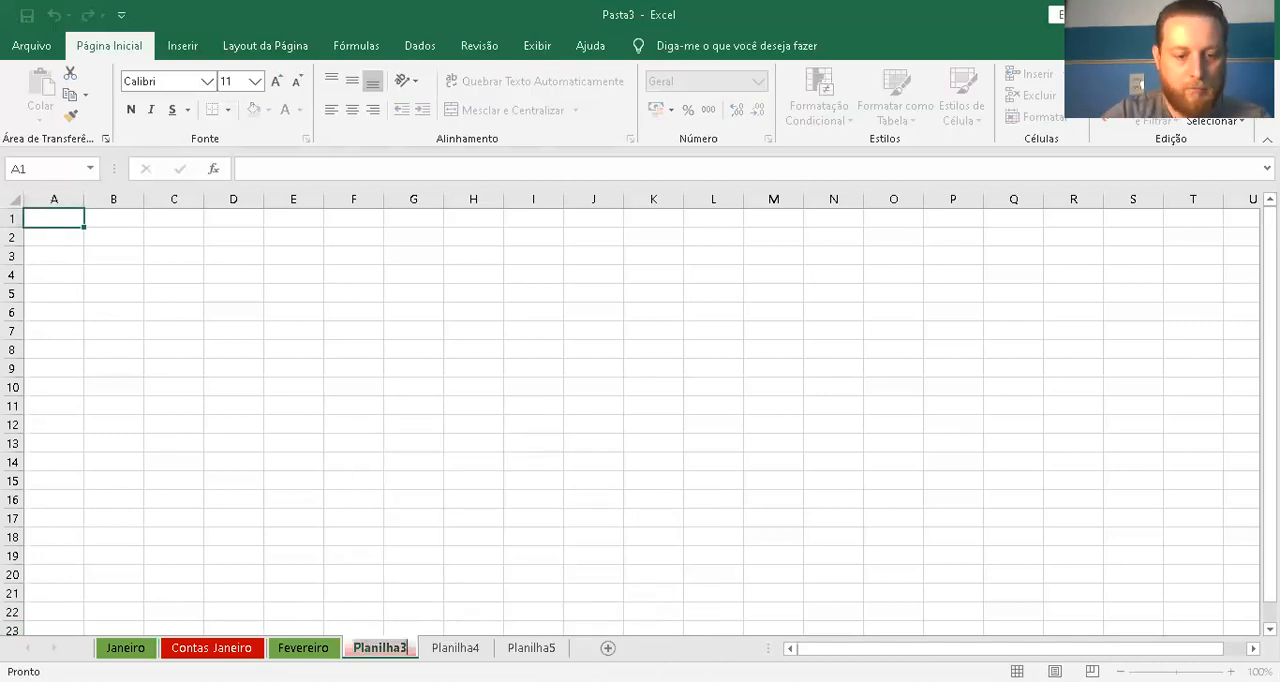
# Rename the worksheet Planilha3 to Contas Fevereiro
pyautogui.write('Contas Fevereiro')
pyautogui.press('Return')
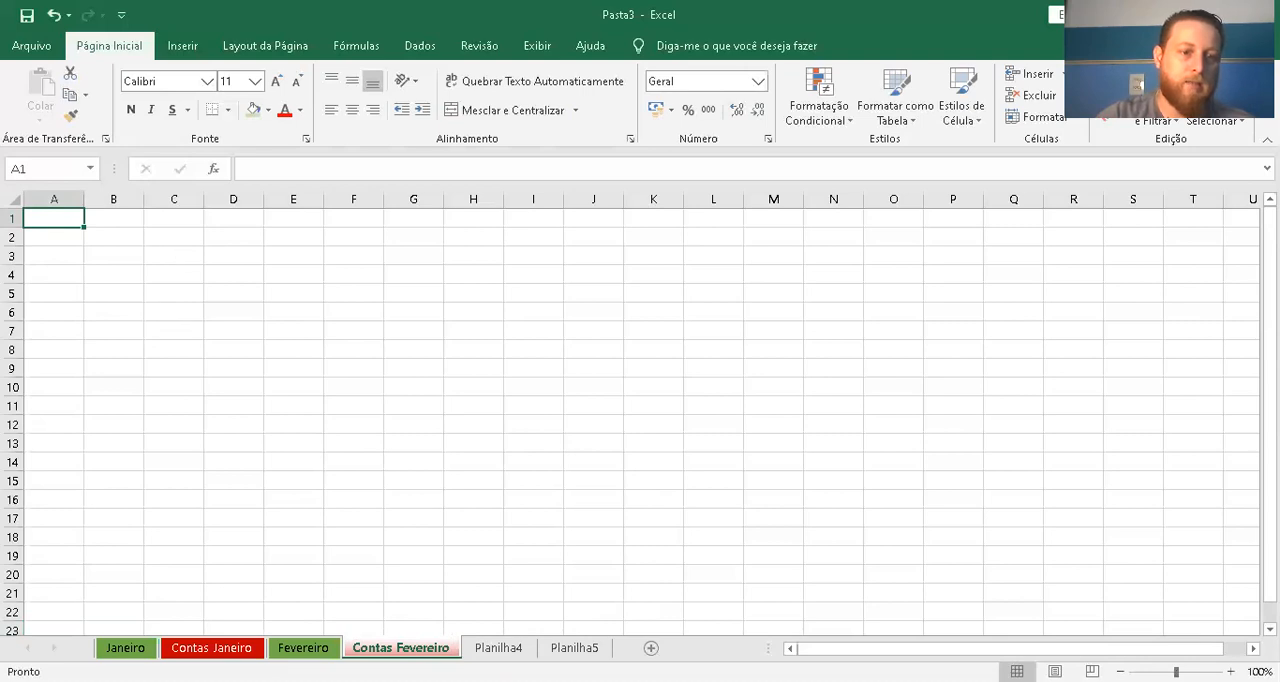
# Look through the color-coded month and accounts worksheets and Planilha4, ending on Janeiro
pyautogui.click(120, 648)
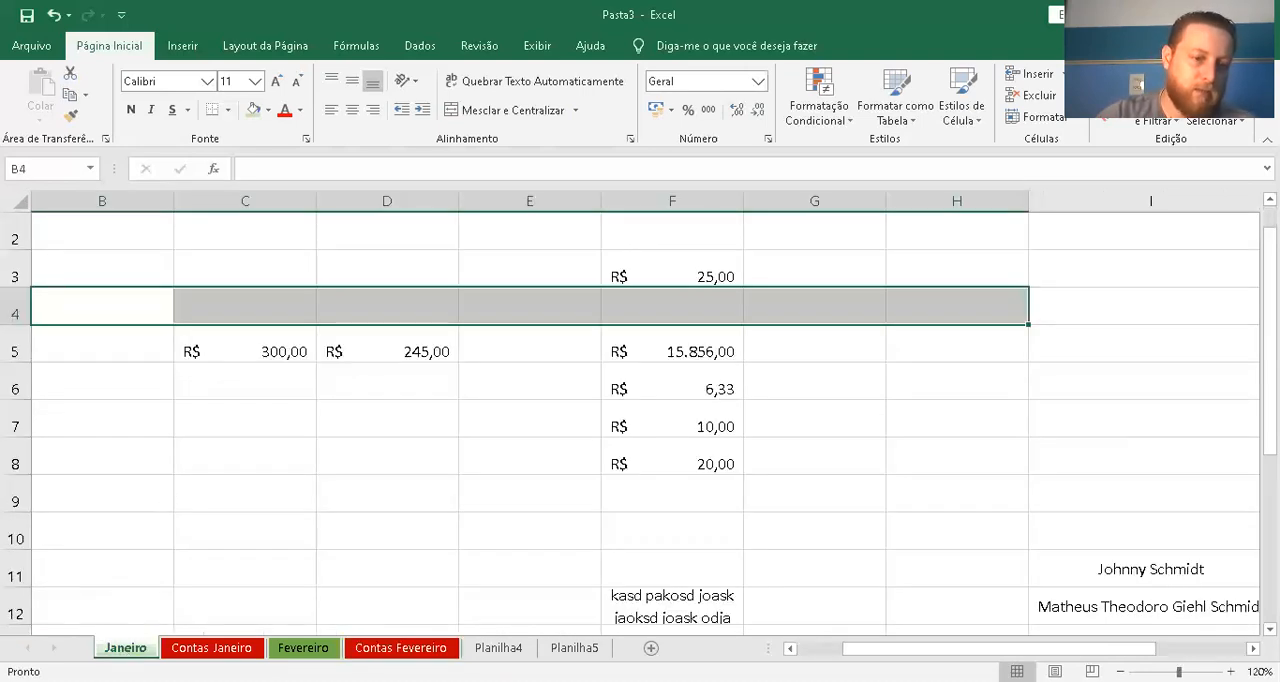
pyautogui.click(211, 648)
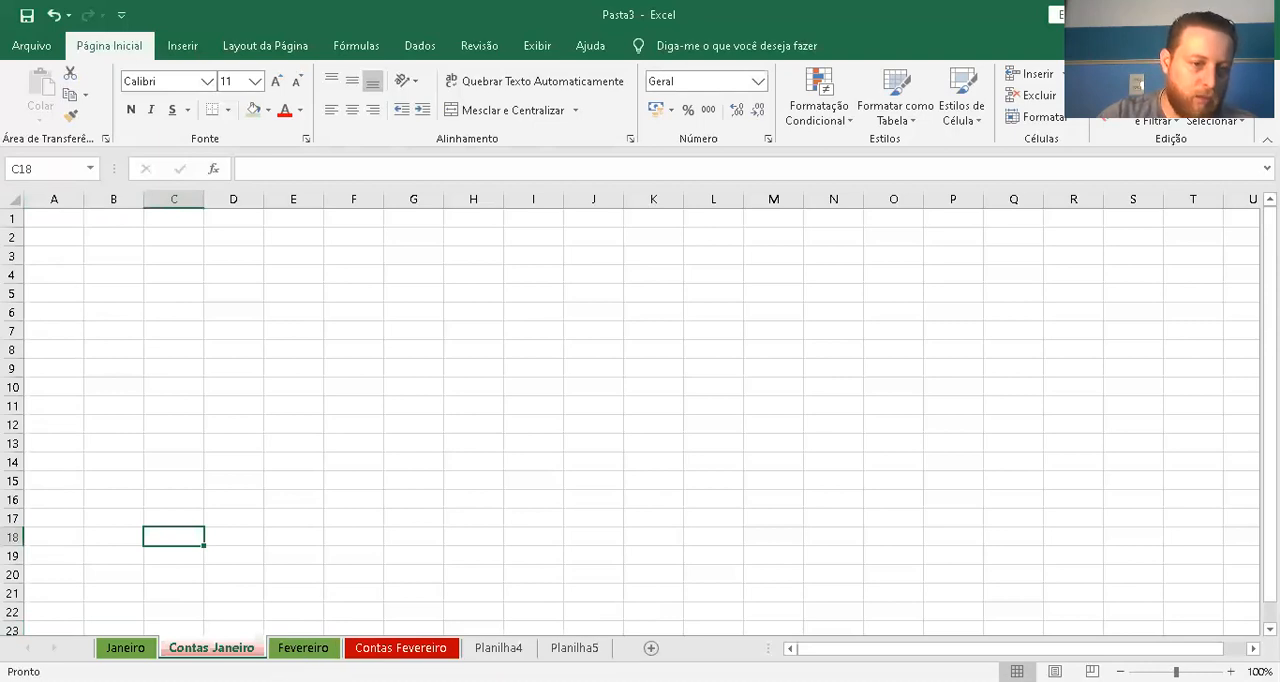
pyautogui.click(326, 651)
pyautogui.click(400, 648)
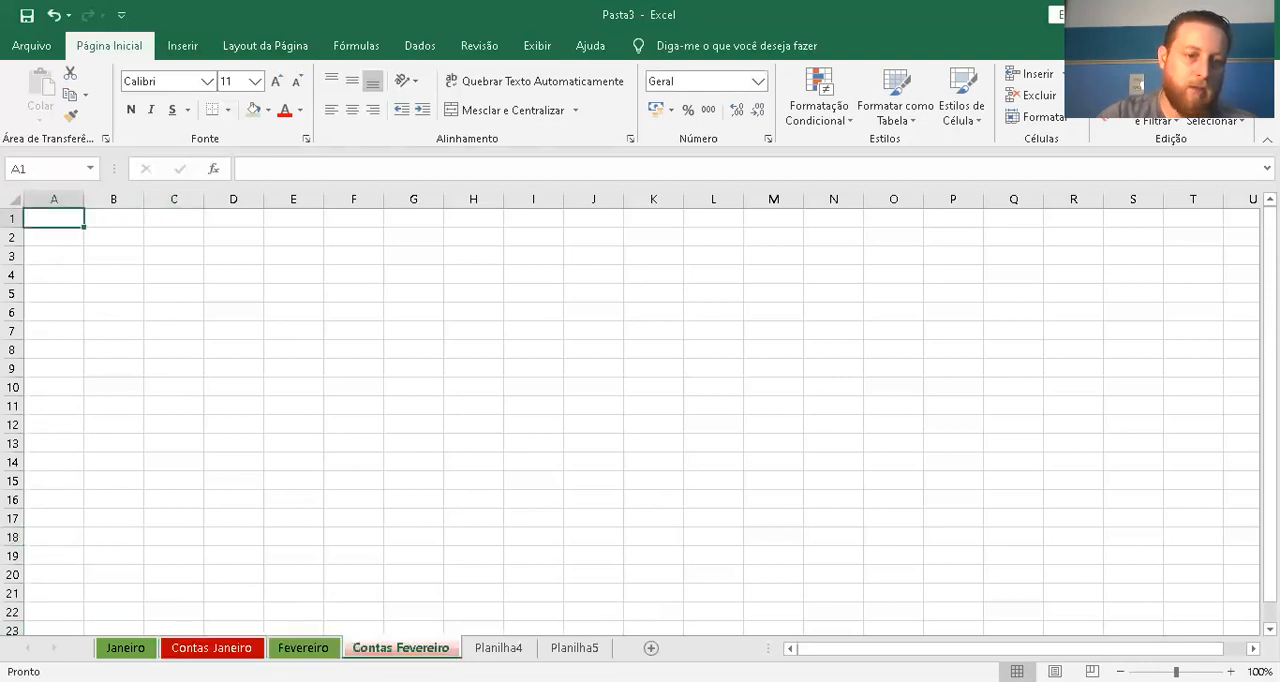
pyautogui.click(498, 648)
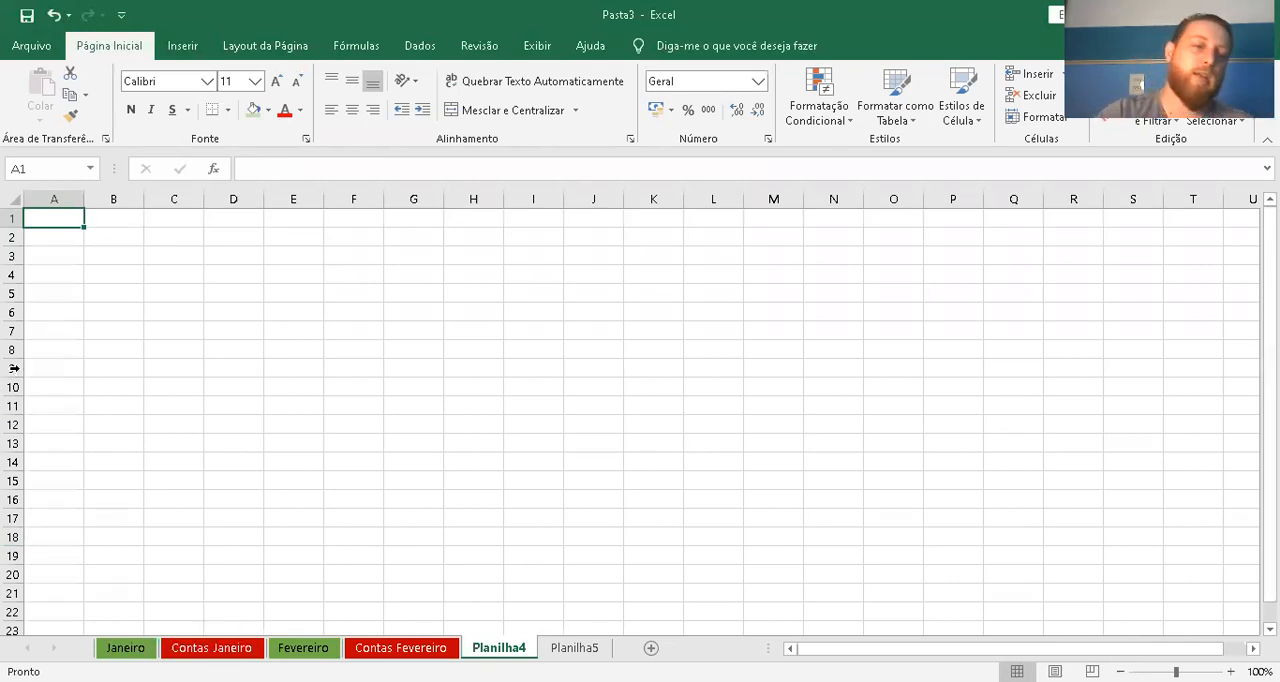
pyautogui.click(78, 259)
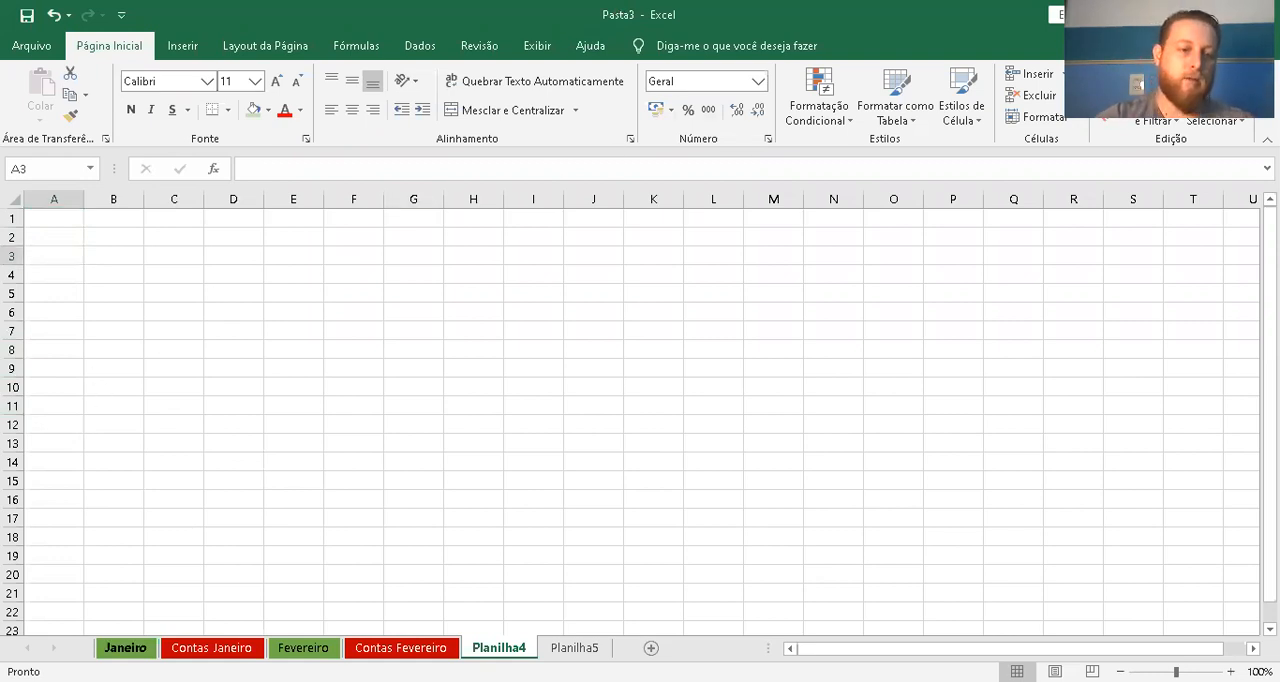
pyautogui.click(125, 647)
pyautogui.click(211, 647)
pyautogui.click(303, 647)
pyautogui.click(401, 648)
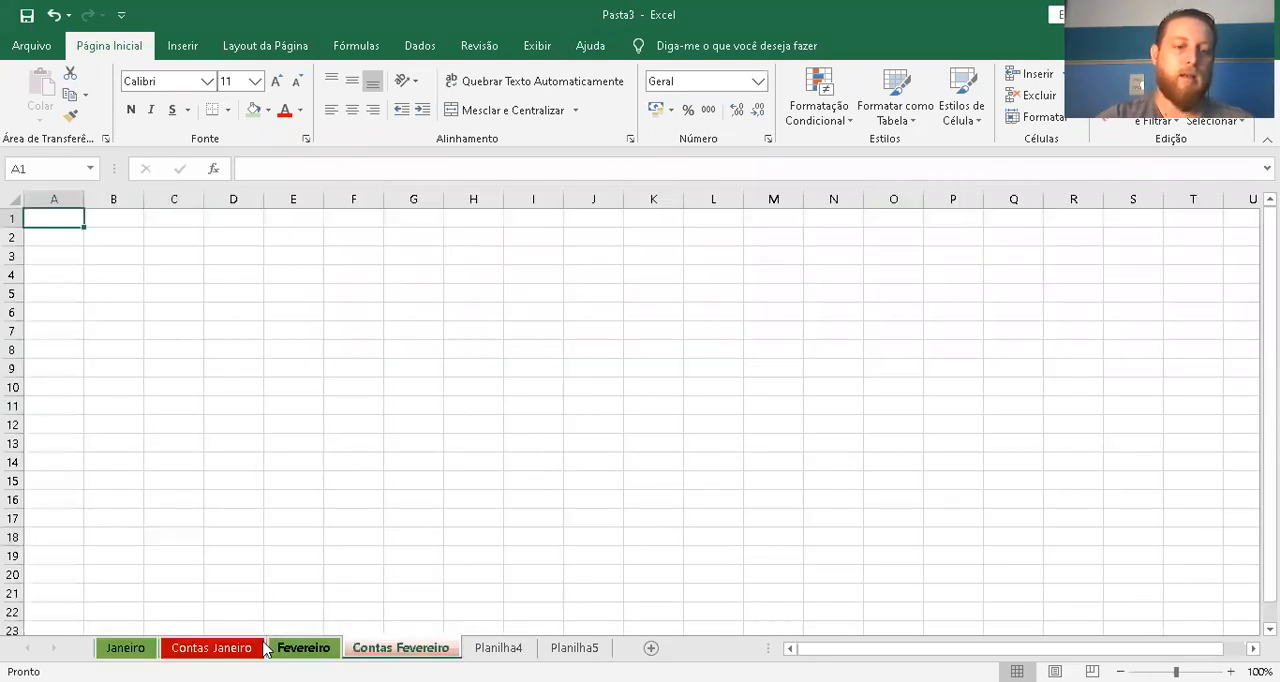
pyautogui.click(126, 648)
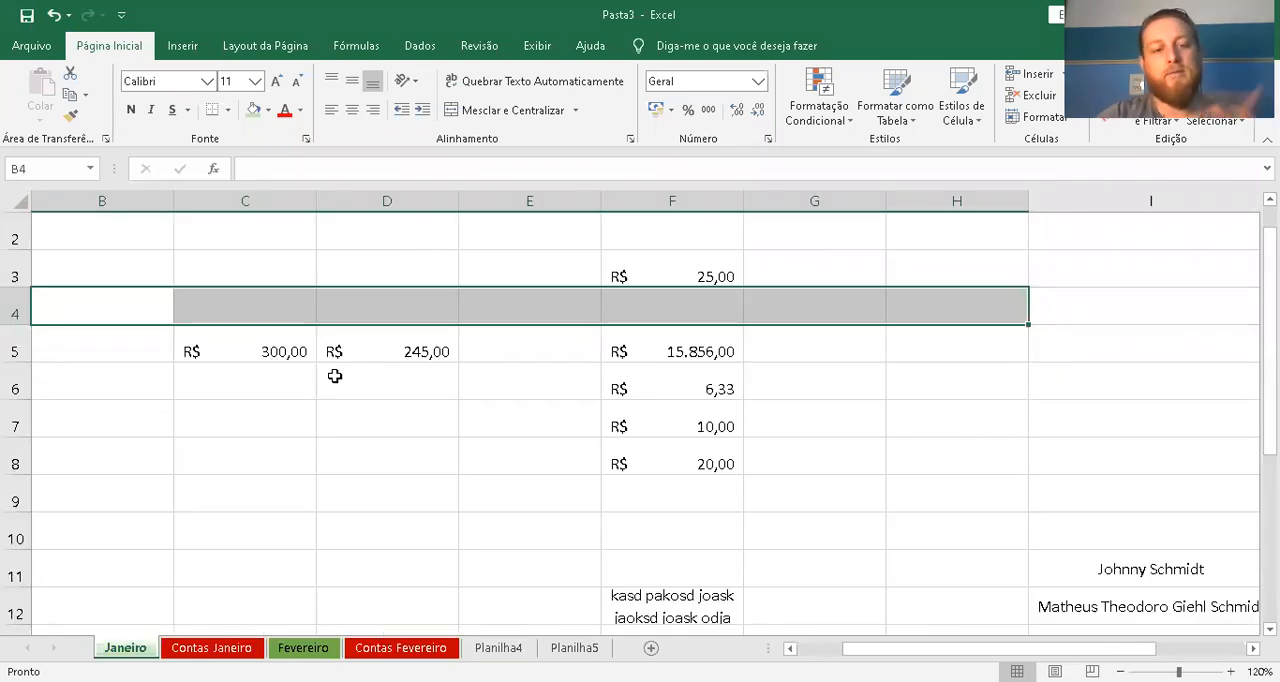
# Examine the commands for inserting objects, including the shapes gallery, and those for page layout and formulas
pyautogui.click(184, 48)
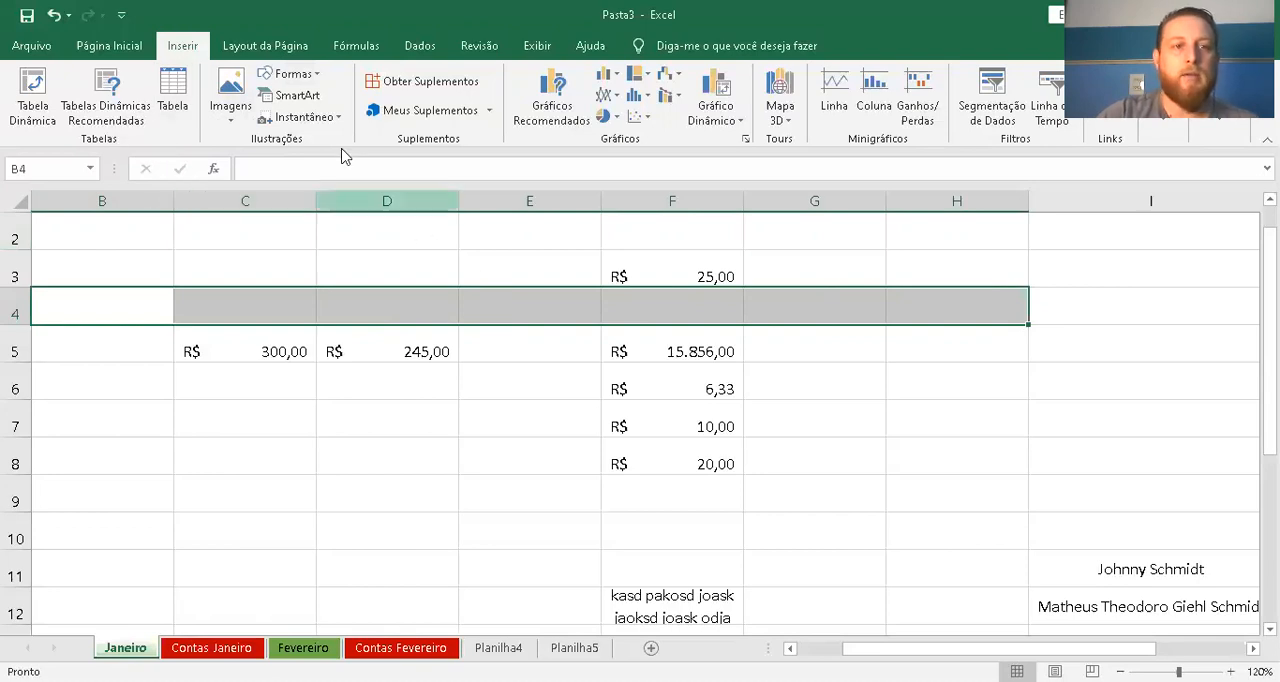
pyautogui.click(292, 74)
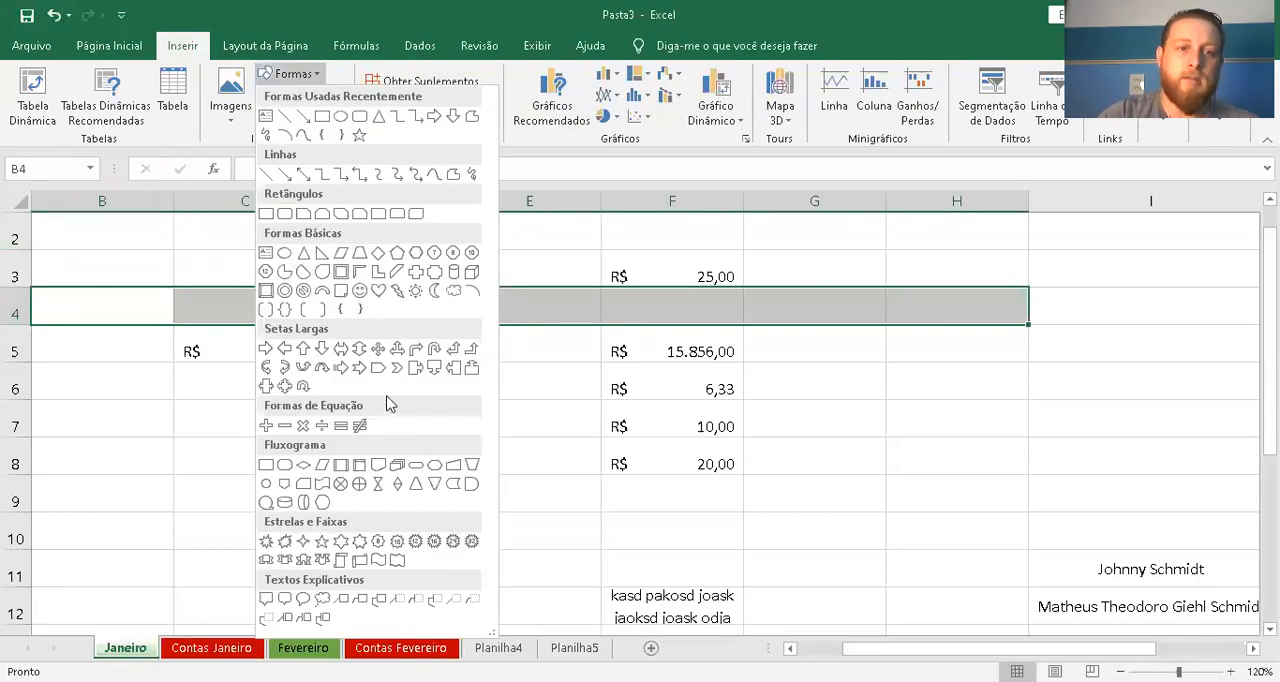
pyautogui.click(318, 77)
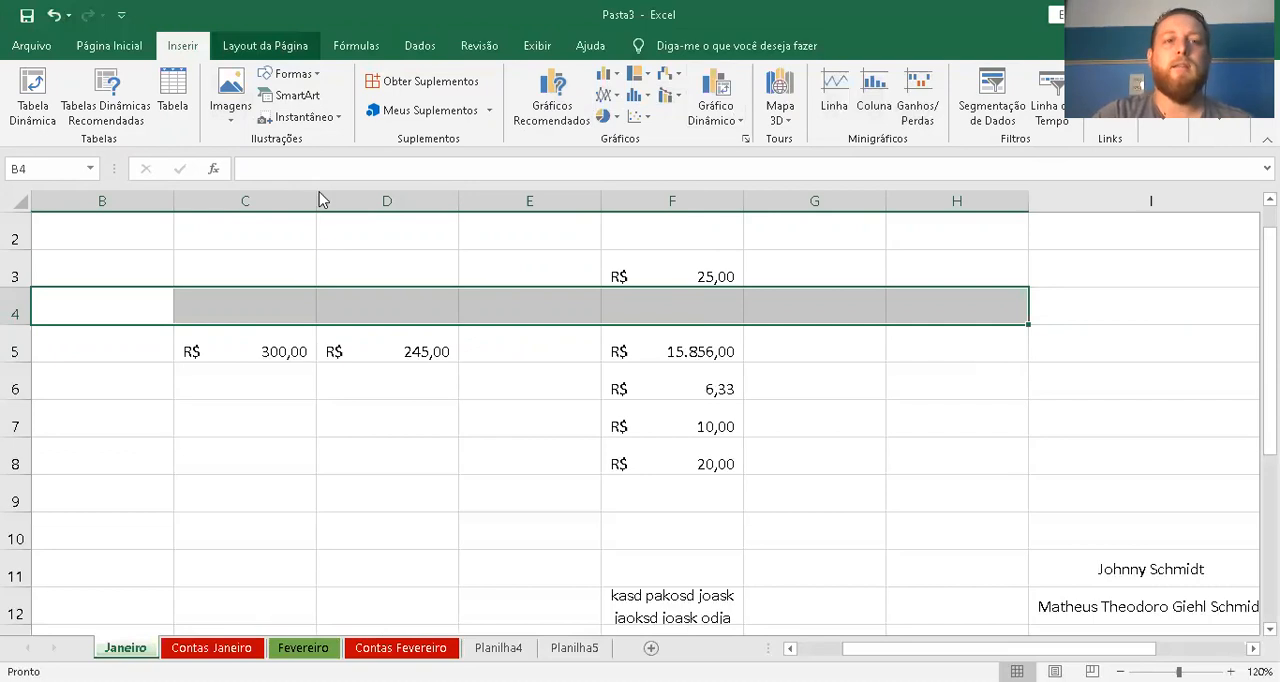
pyautogui.click(228, 40)
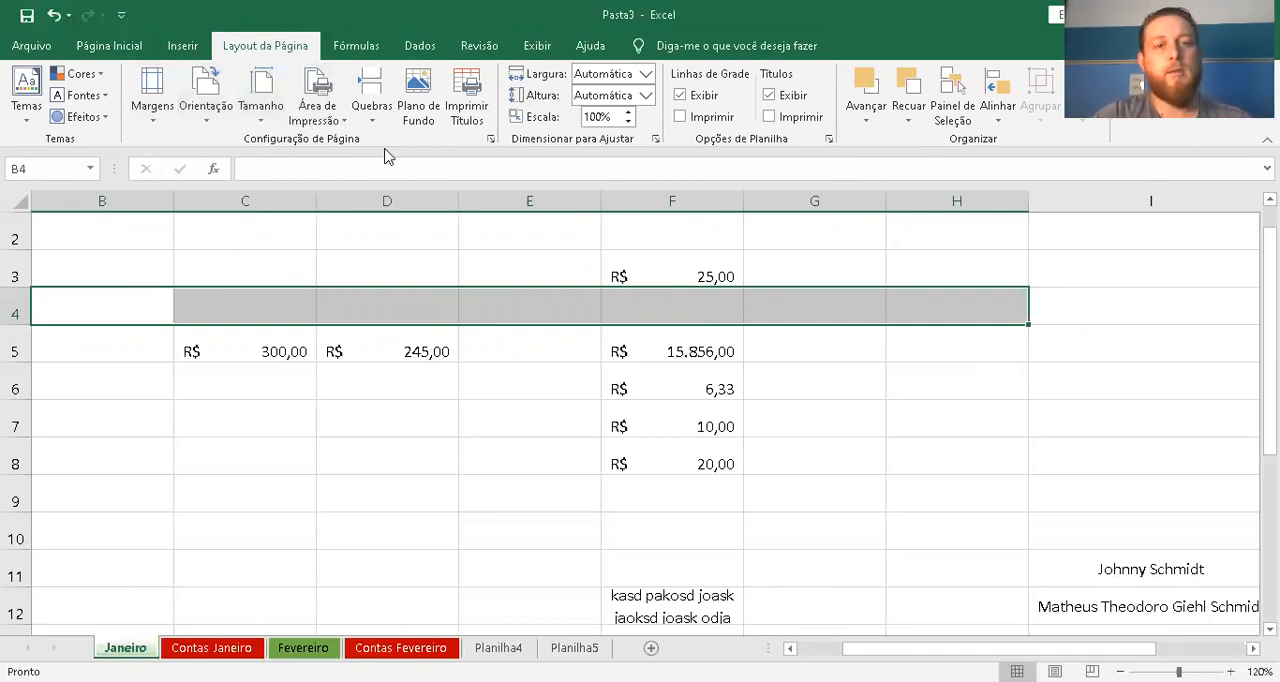
pyautogui.click(199, 428)
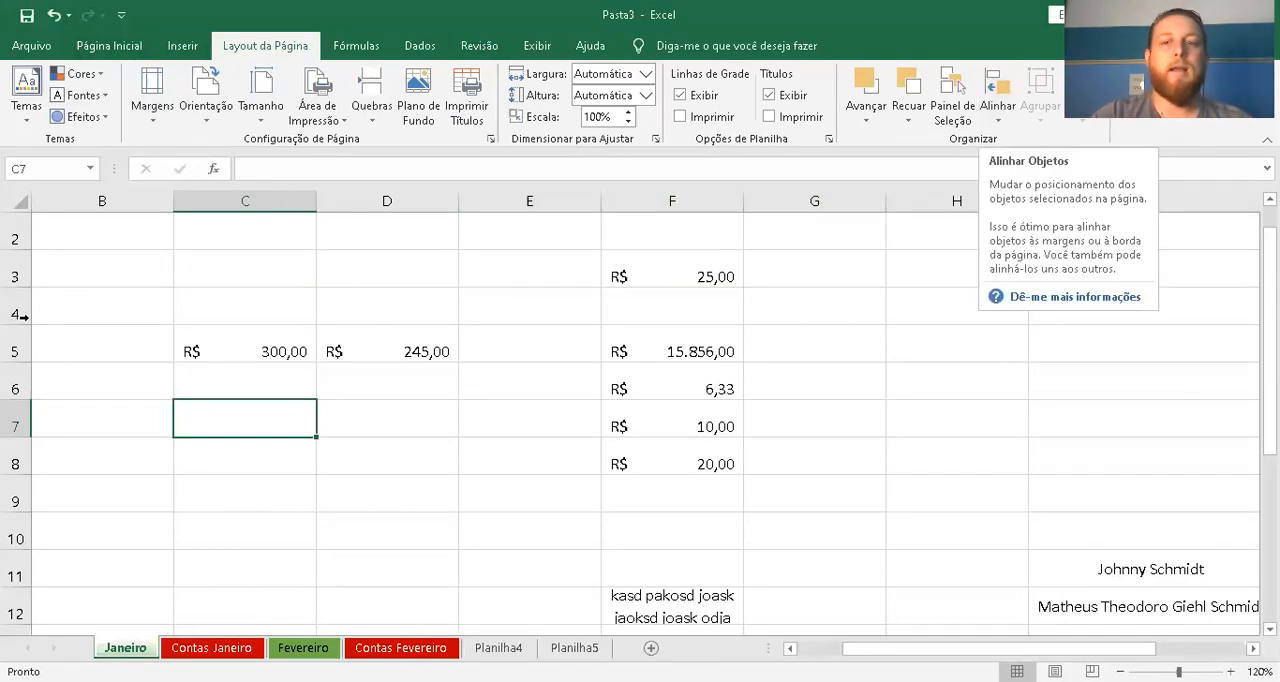
pyautogui.click(356, 46)
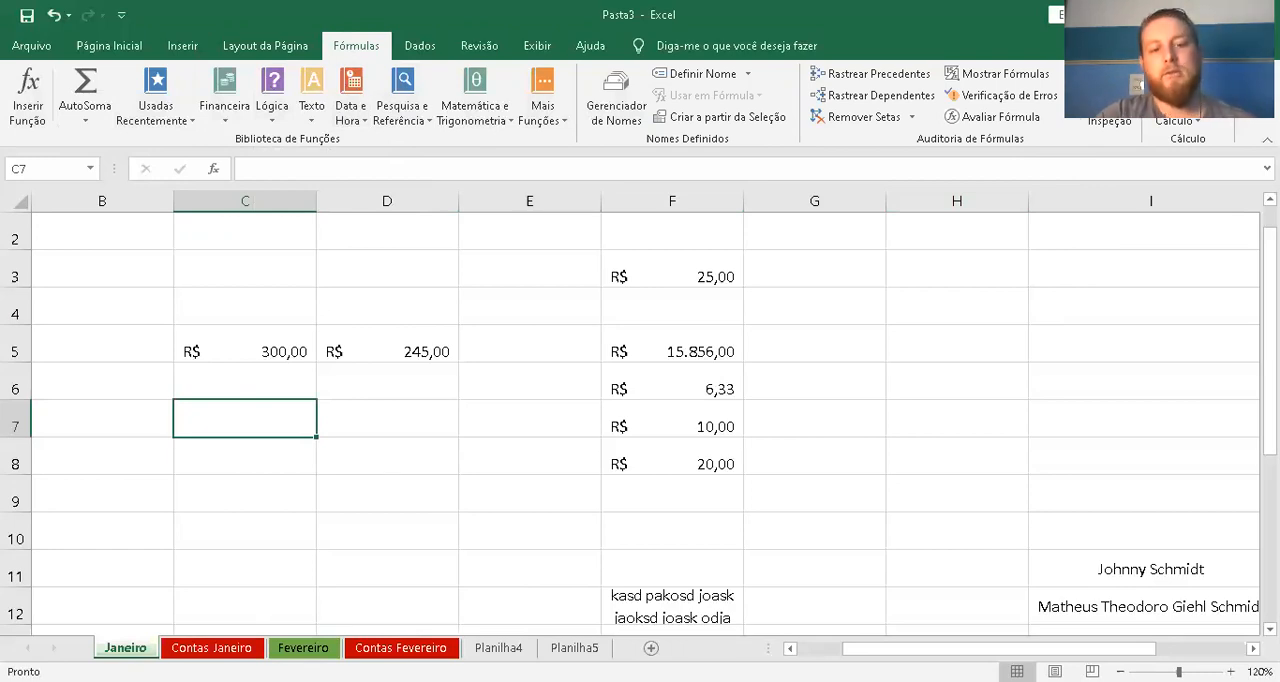
# Return to the home commands and select cell A1 of the Janeiro worksheet
pyautogui.click(51, 228)
pyautogui.click(95, 46)
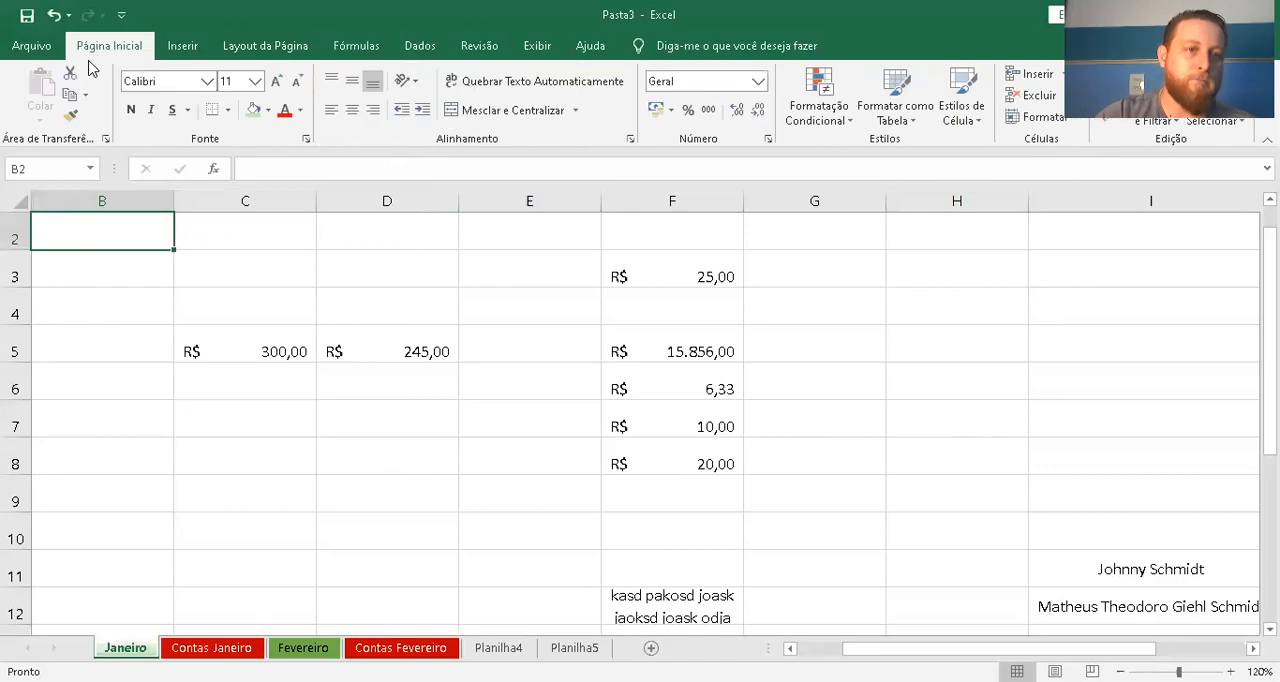
pyautogui.press('Left')
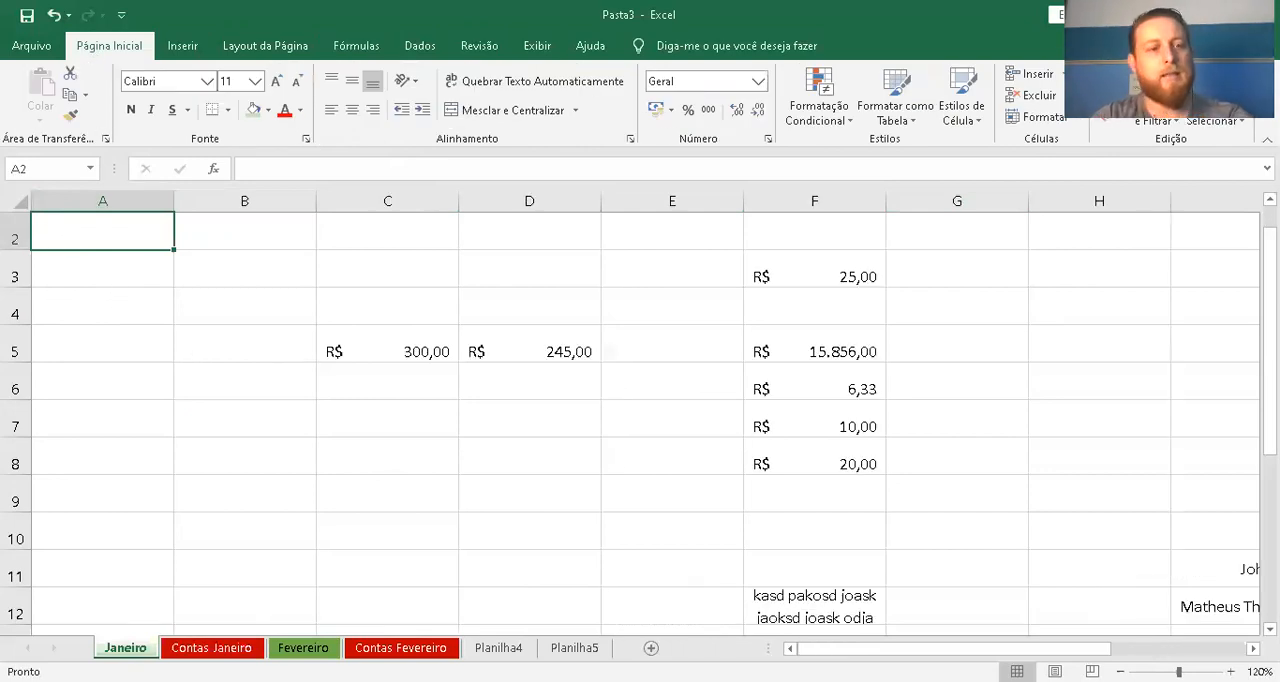
pyautogui.press('Up')
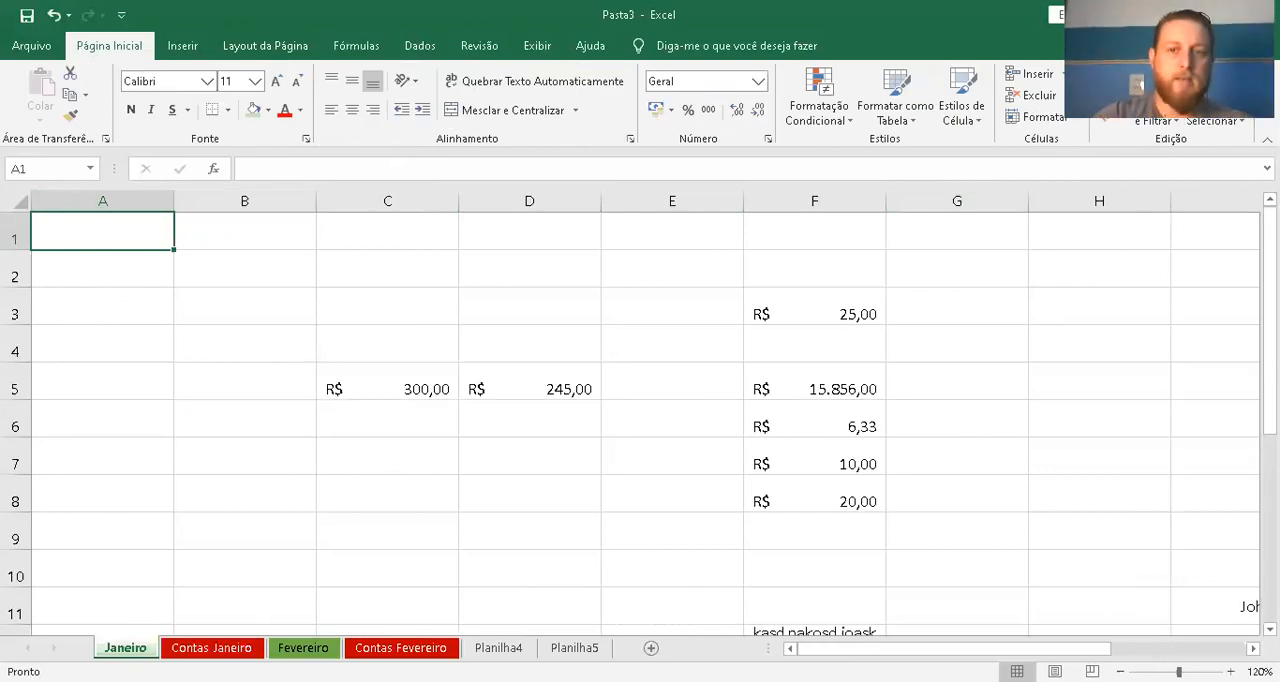